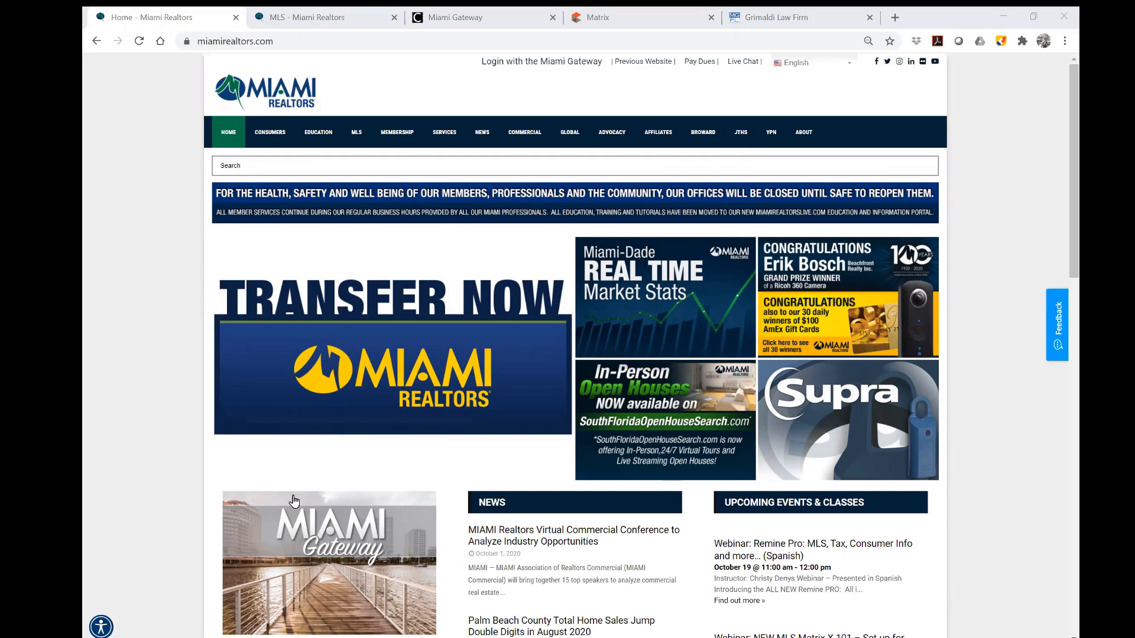
Switch to the MLS - Miami Realtors page and scroll through its rules, forms, login links and tutorials.
scroll(153, 487, down, 1)
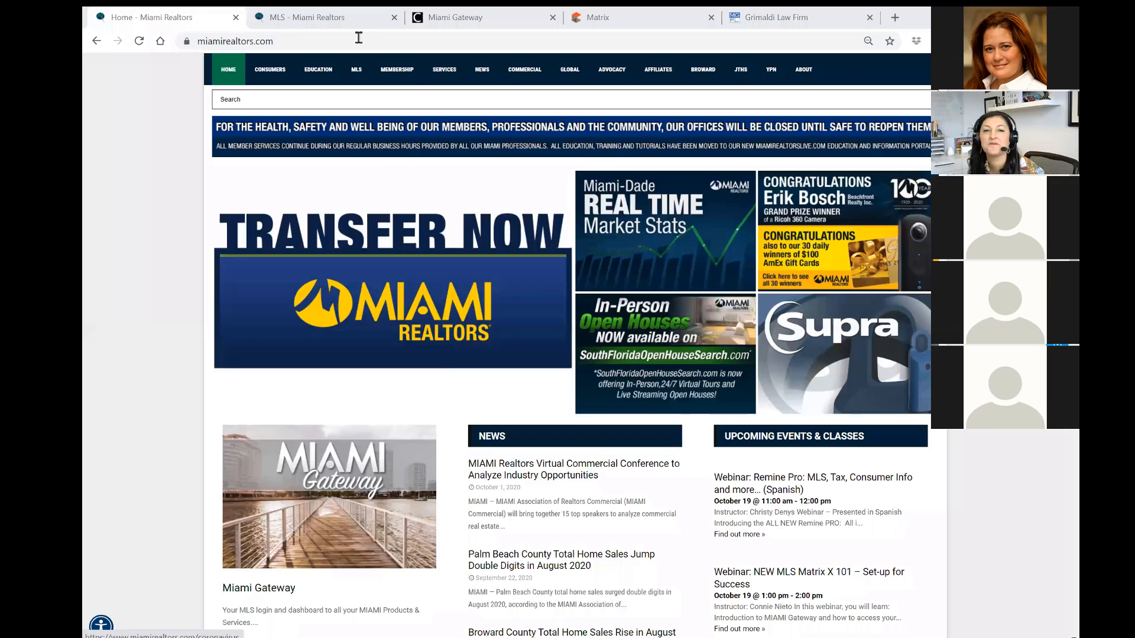
click(354, 24)
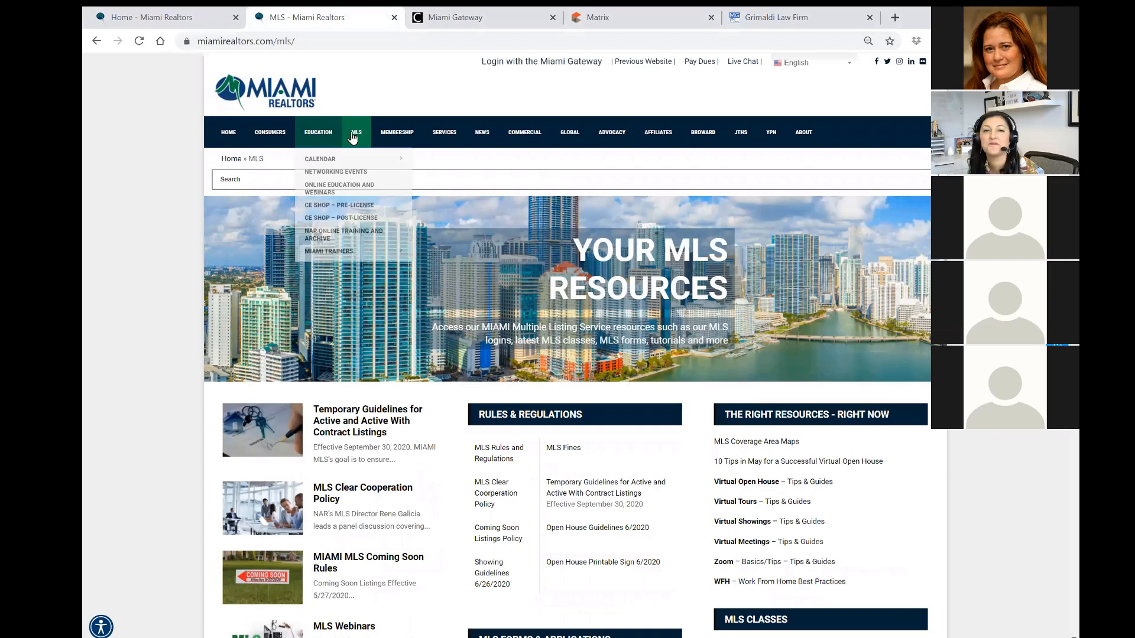
mouse_move(353, 137)
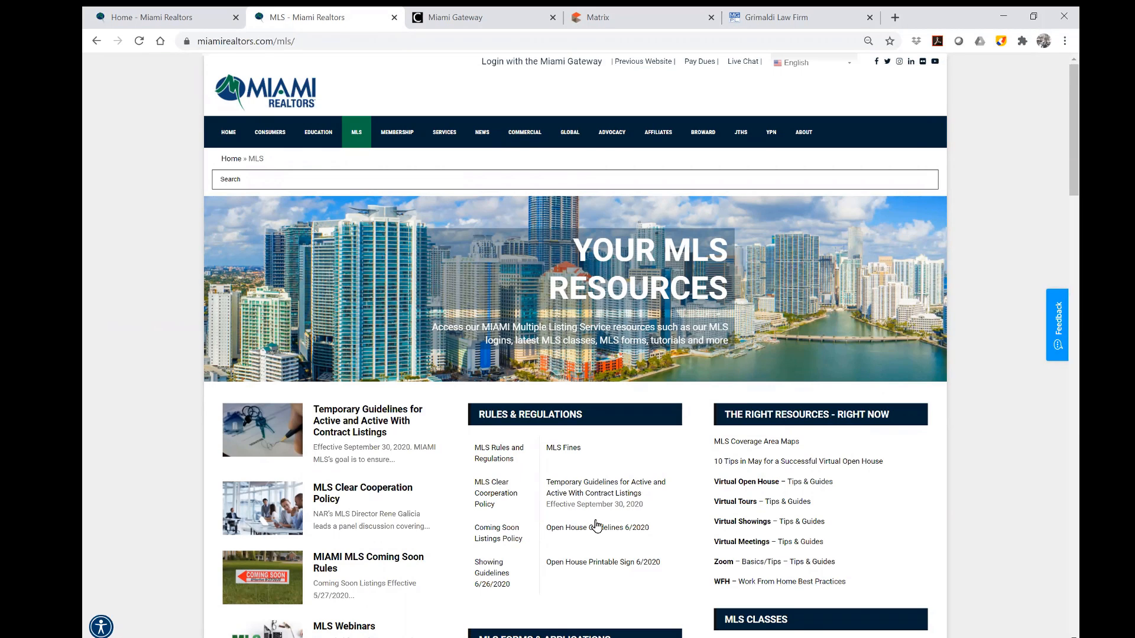
scroll(693, 469, down, 5)
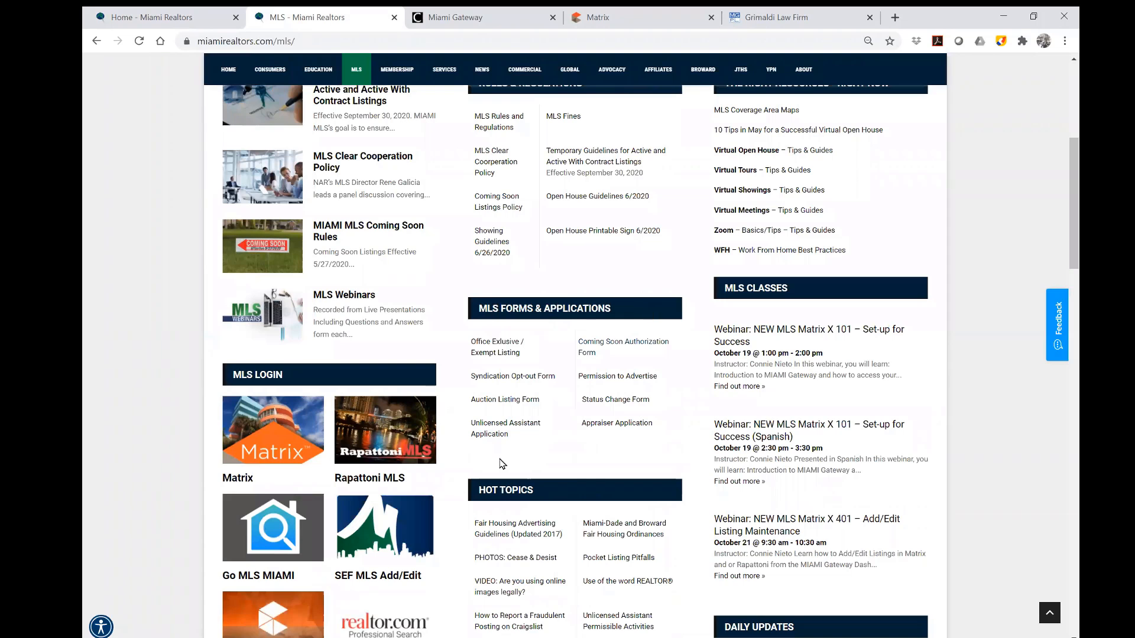
scroll(649, 460, down, 3)
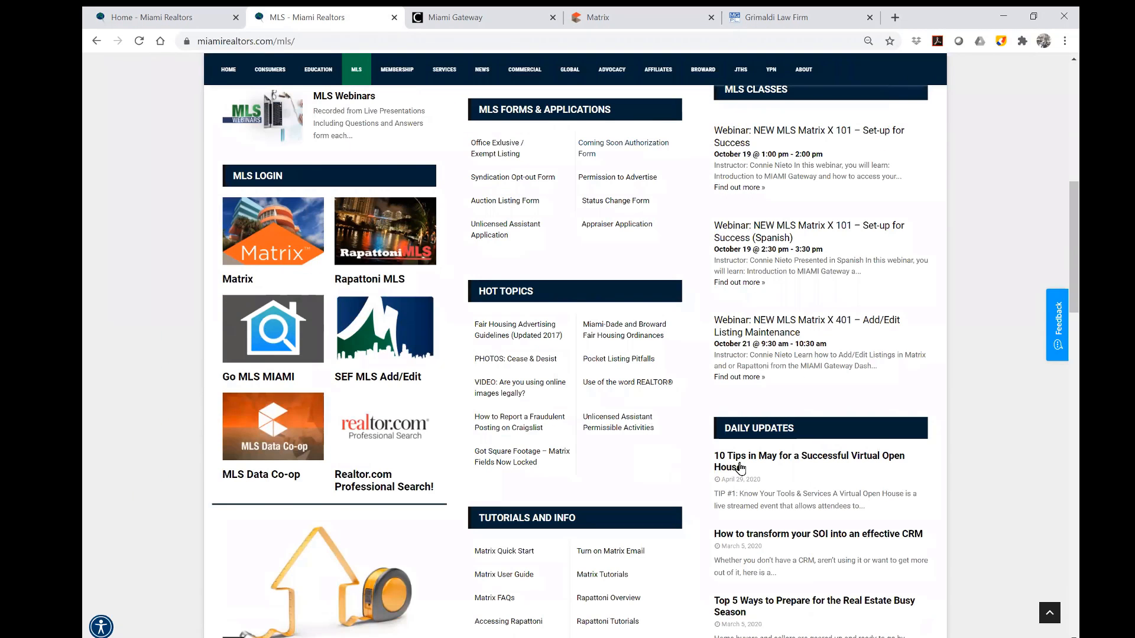
scroll(751, 470, down, 4)
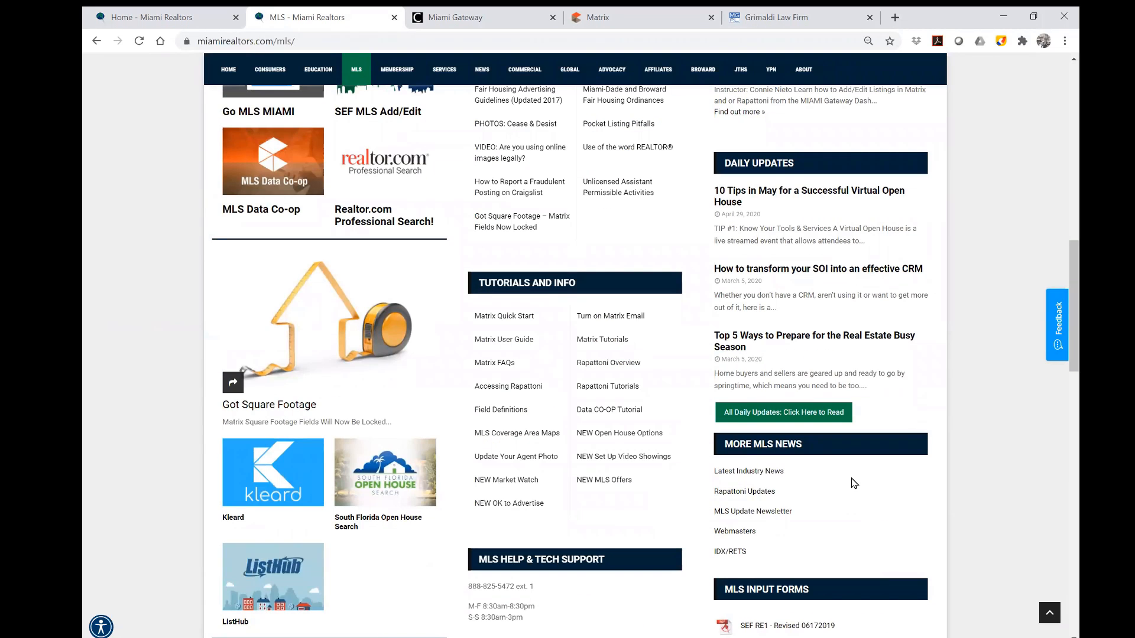
scroll(851, 479, up, 13)
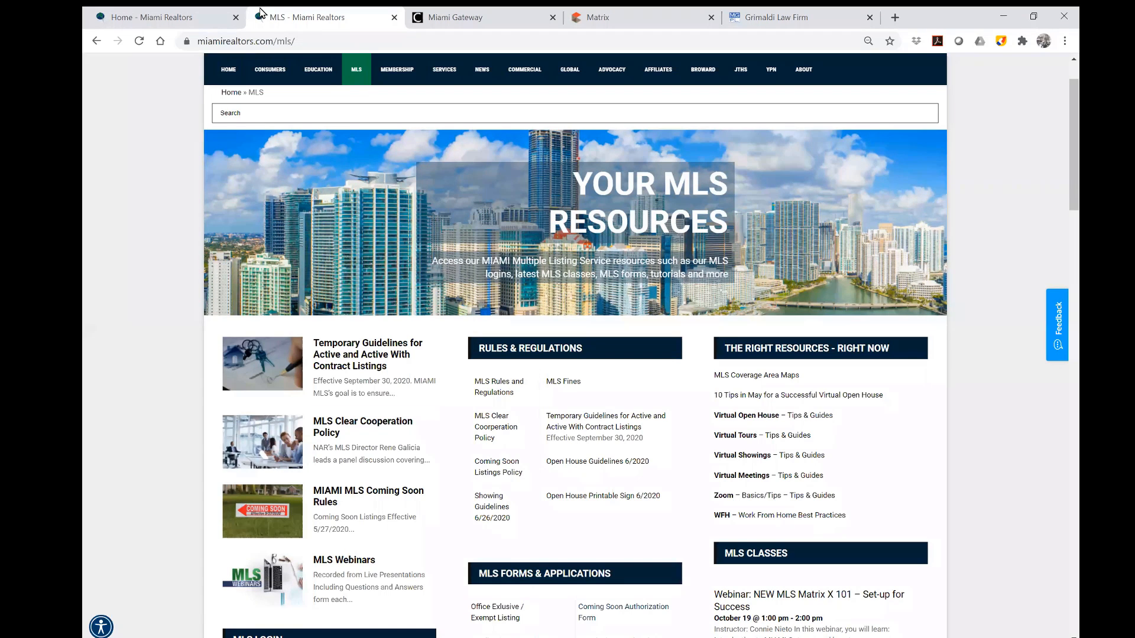
Return to the Miami Realtors home page, then launch Matrix single sign-on from the Miami Gateway dashboard.
click(195, 24)
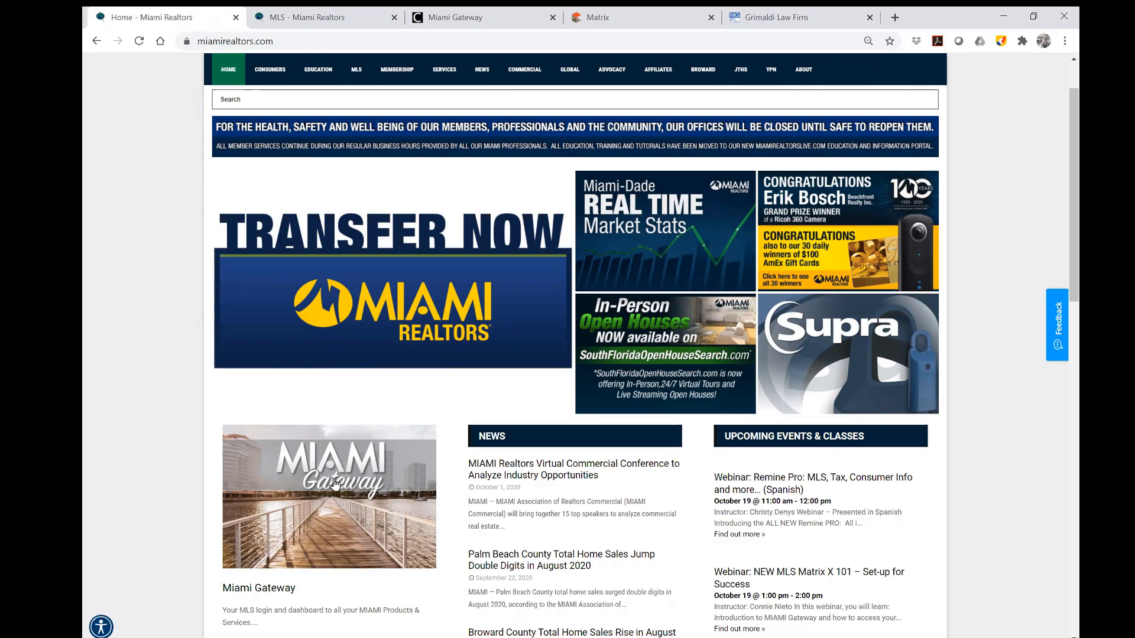
click(499, 19)
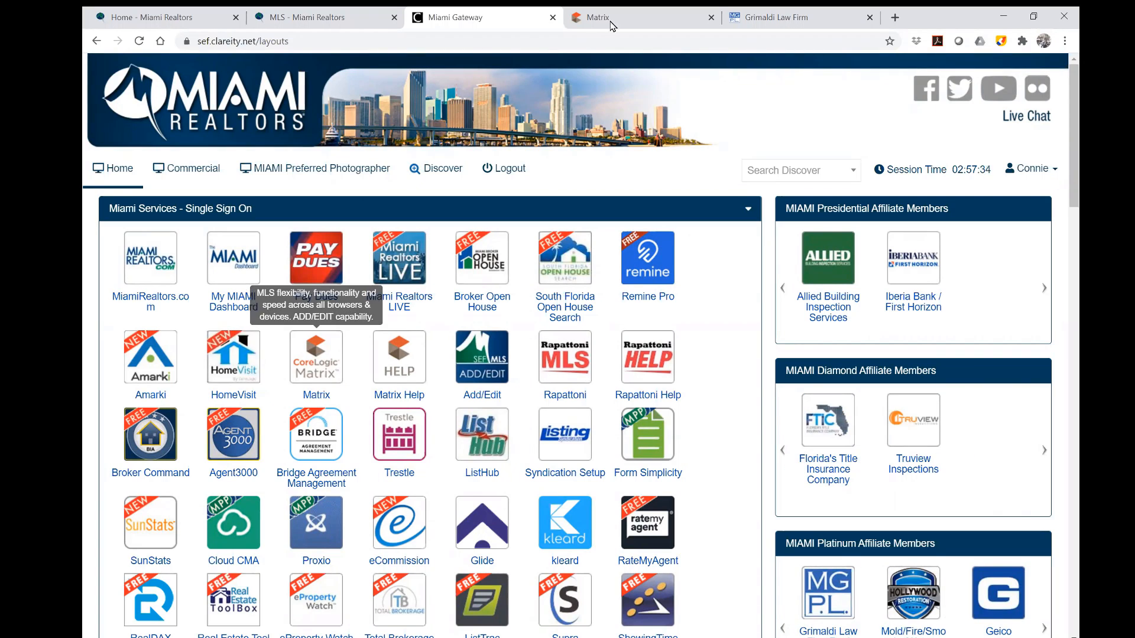
click(318, 379)
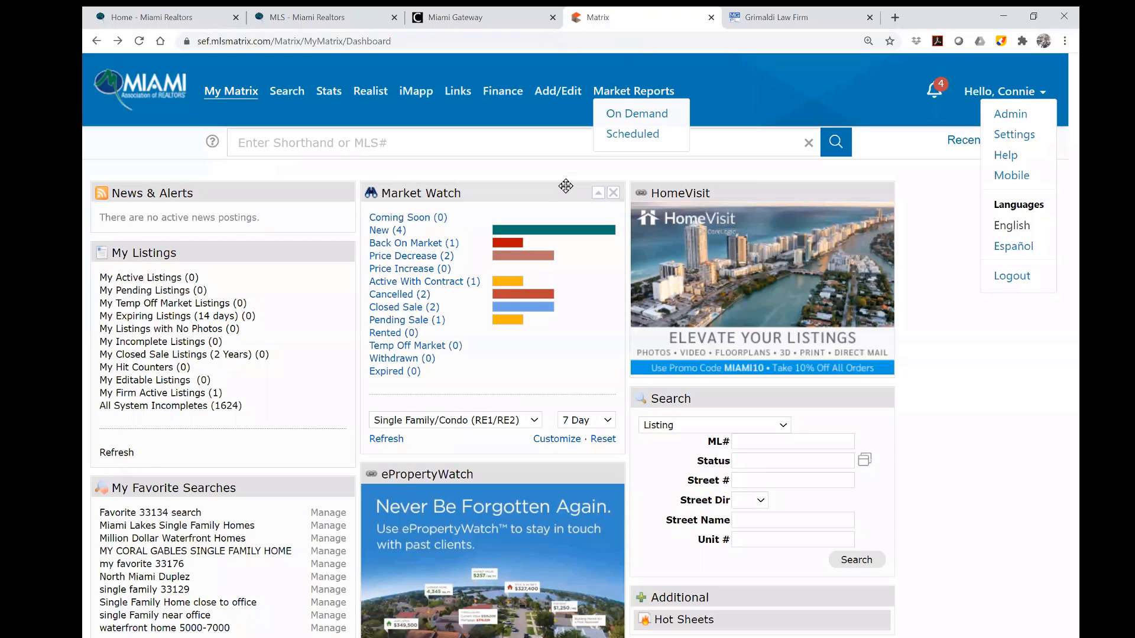
mouse_move(221, 100)
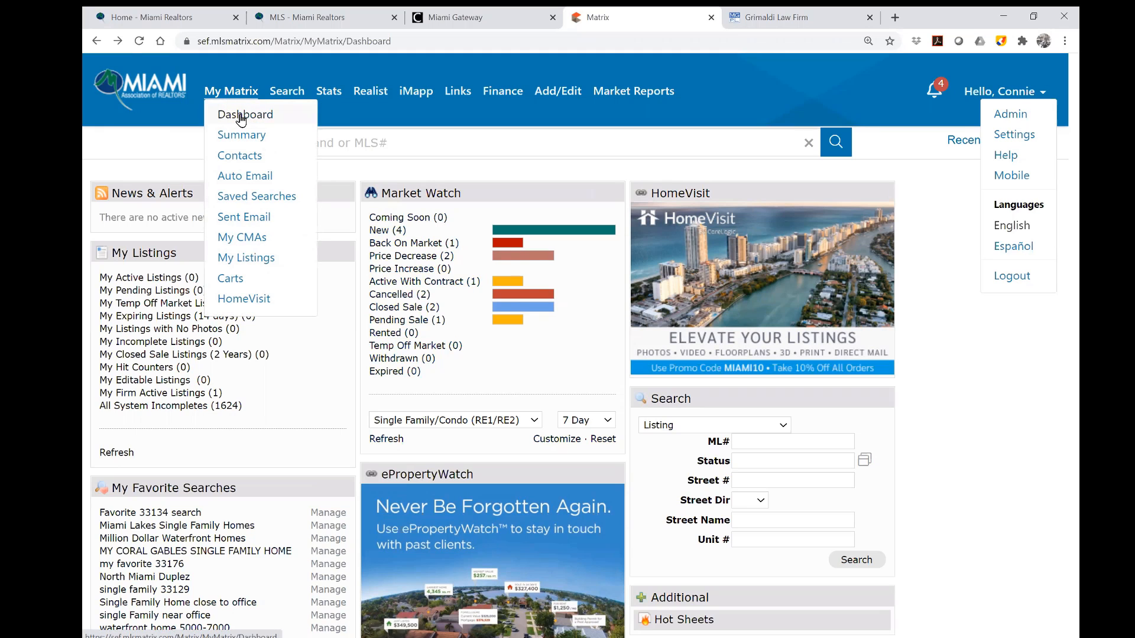
click(241, 118)
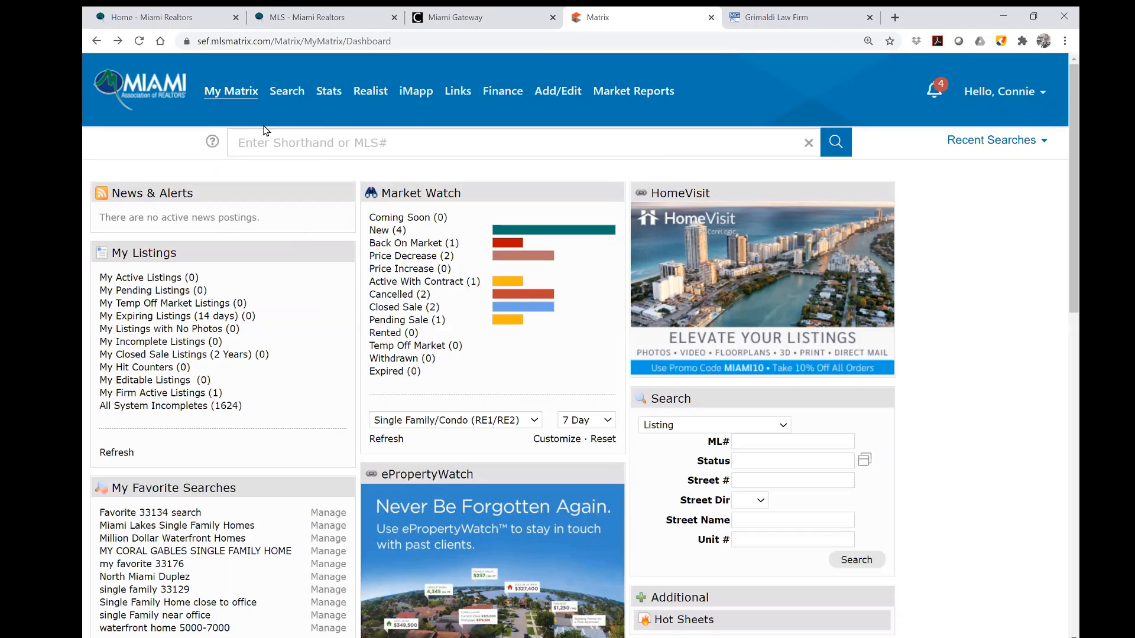
click(150, 95)
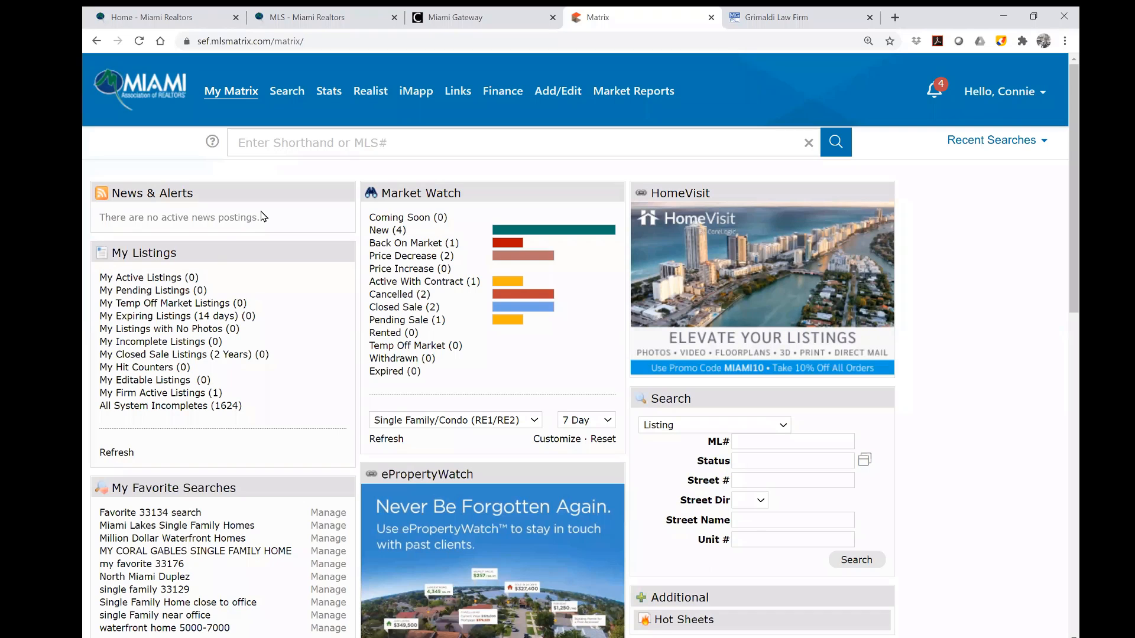
Move My Listings below My Favorite Searches, then close Market Watch and drag it back to the centre column.
drag(222, 248, 208, 452)
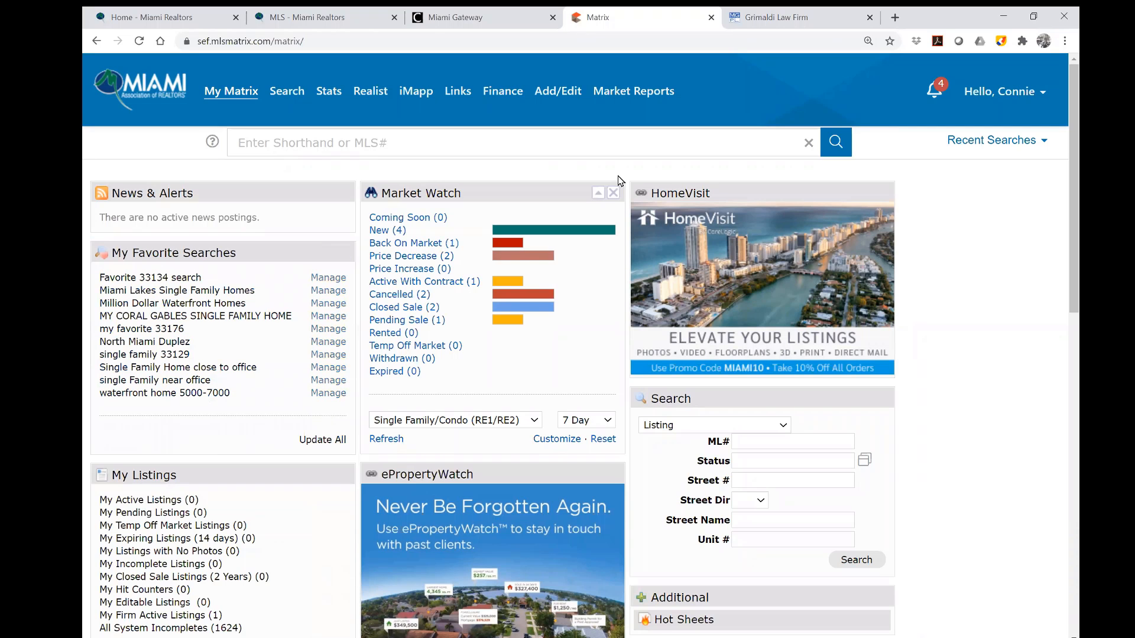
click(614, 193)
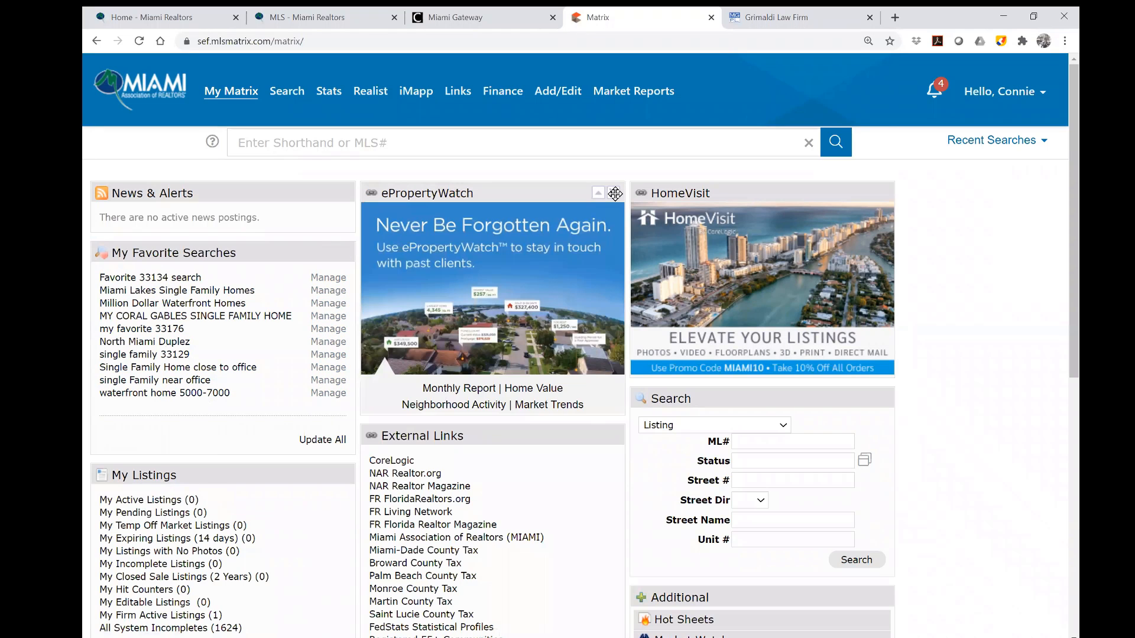
scroll(999, 254, down, 2)
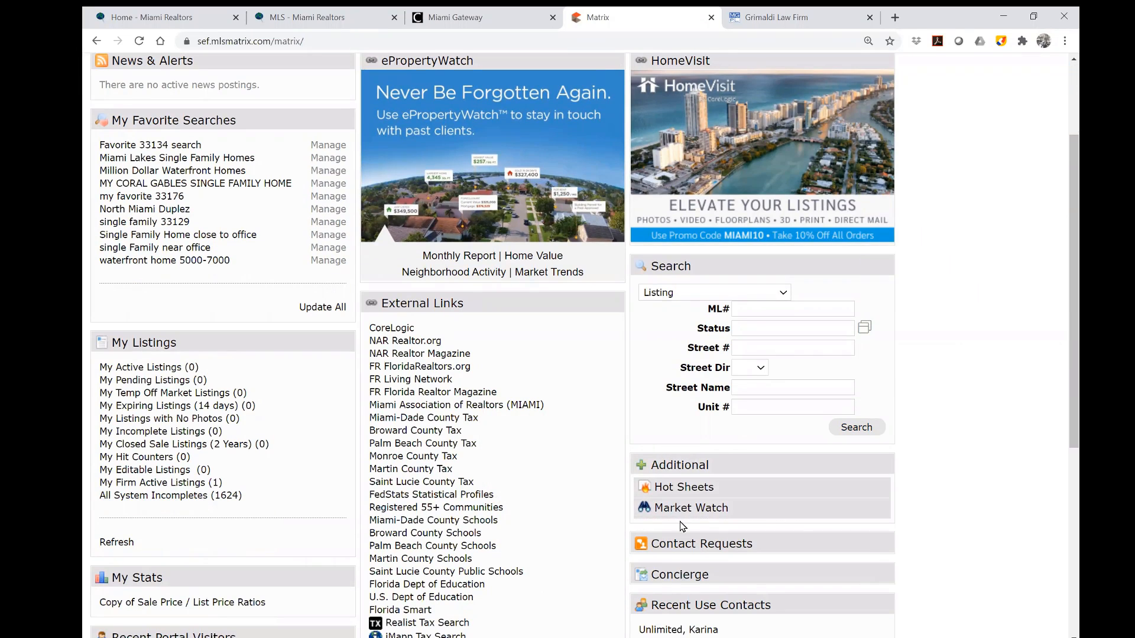
drag(678, 510, 420, 144)
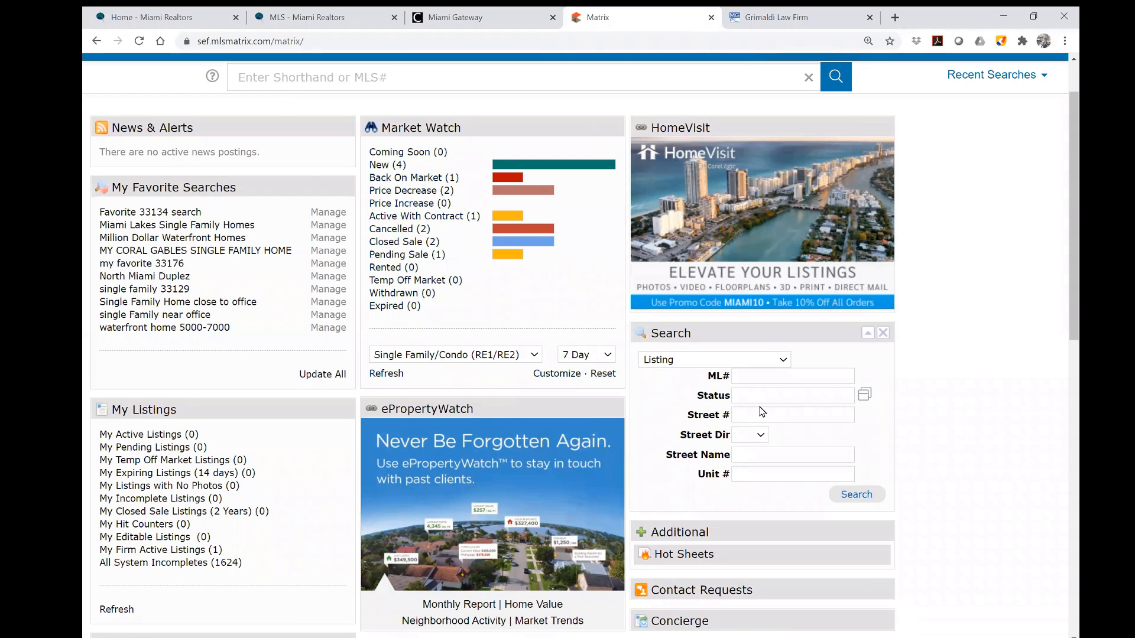
Scroll through the rearranged dashboard down to External Links and saved carts, then back up.
scroll(762, 410, down, 2)
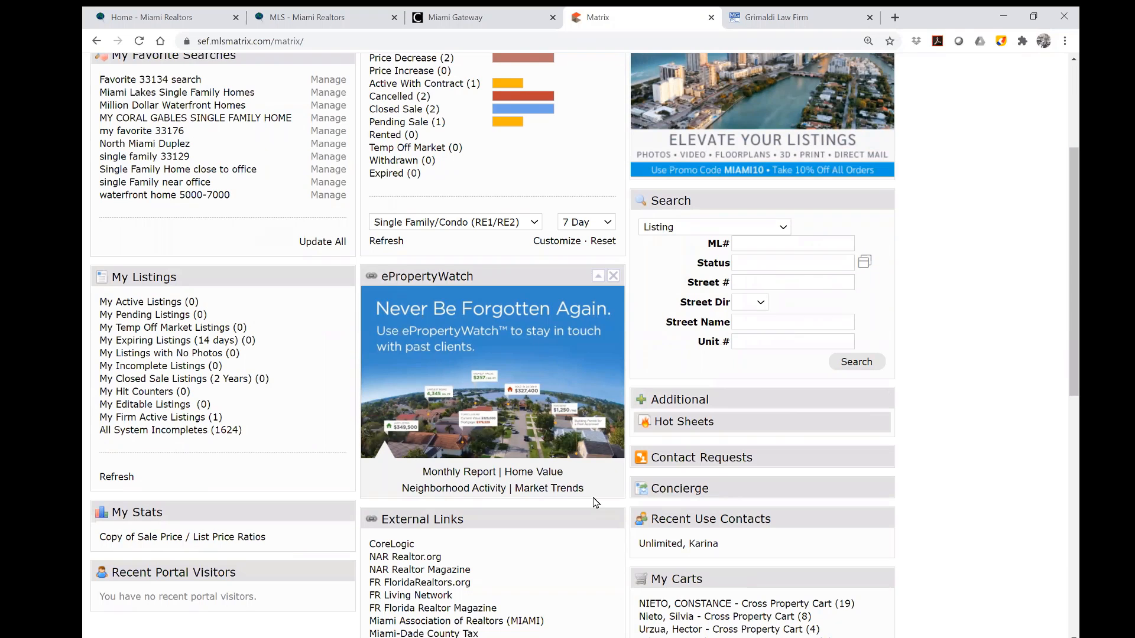
scroll(610, 526, down, 1)
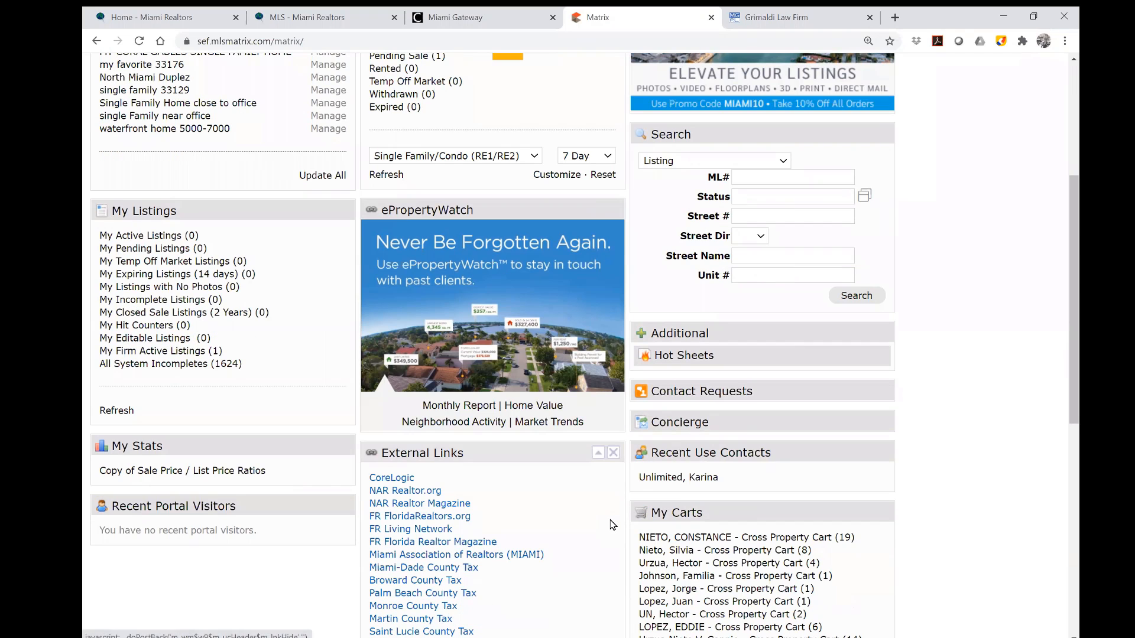
scroll(613, 525, down, 2)
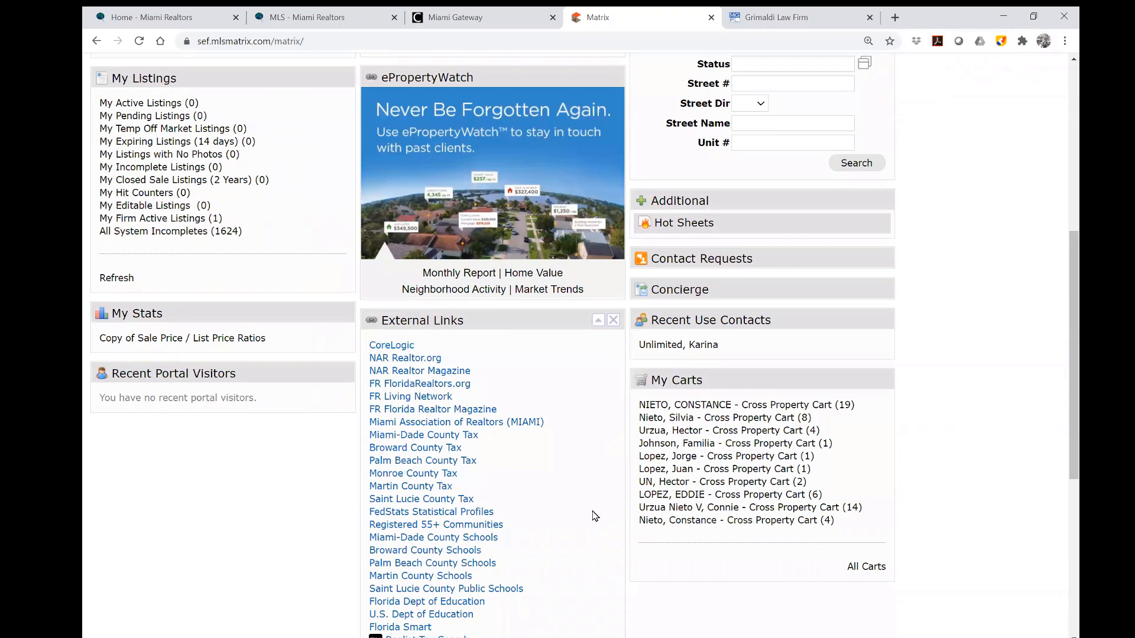
scroll(599, 530, down, 1)
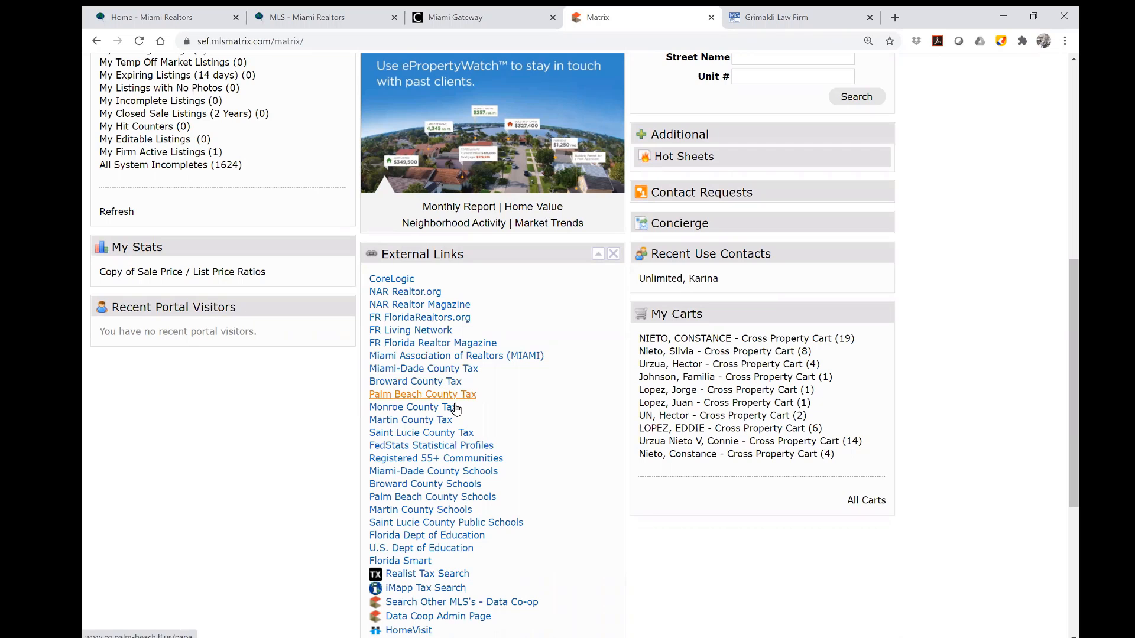
scroll(539, 452, down, 1)
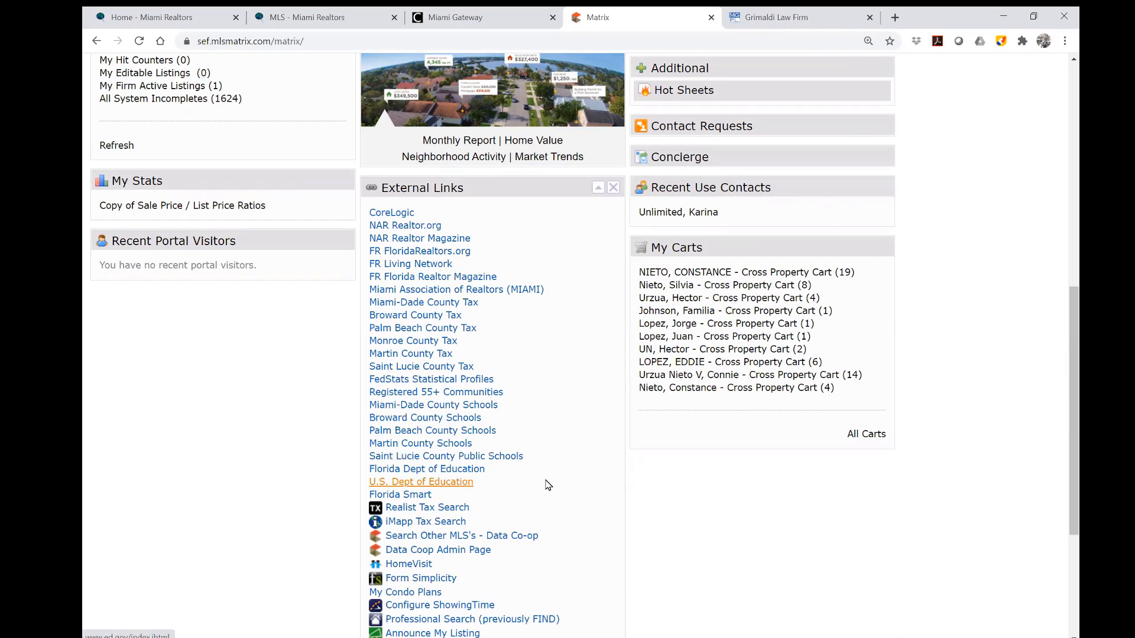
scroll(549, 485, down, 2)
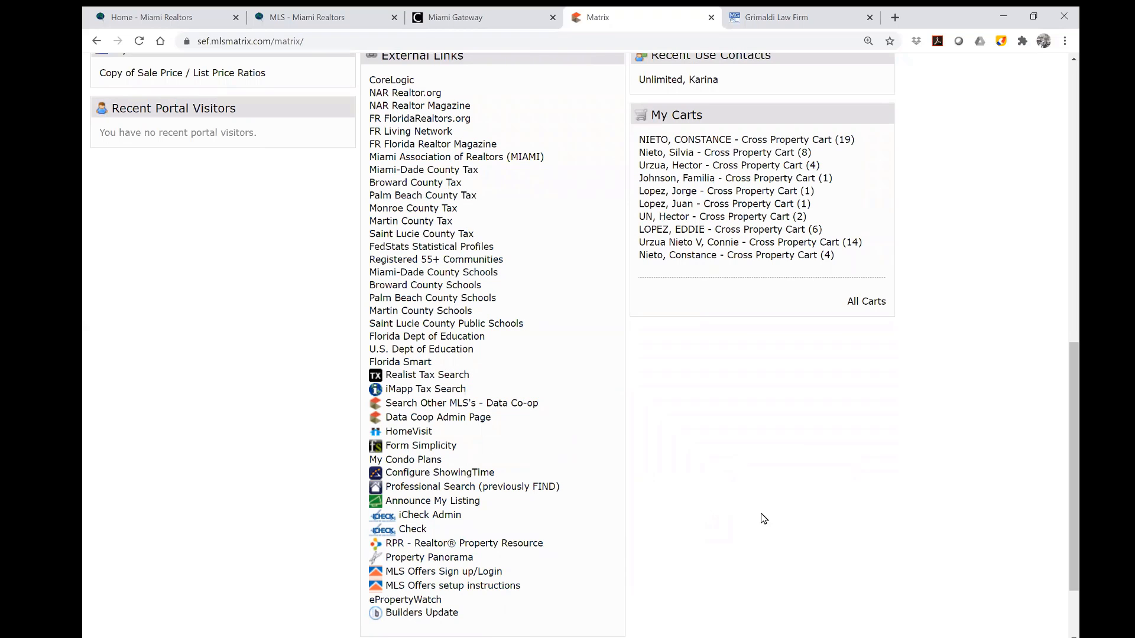
scroll(805, 485, up, 7)
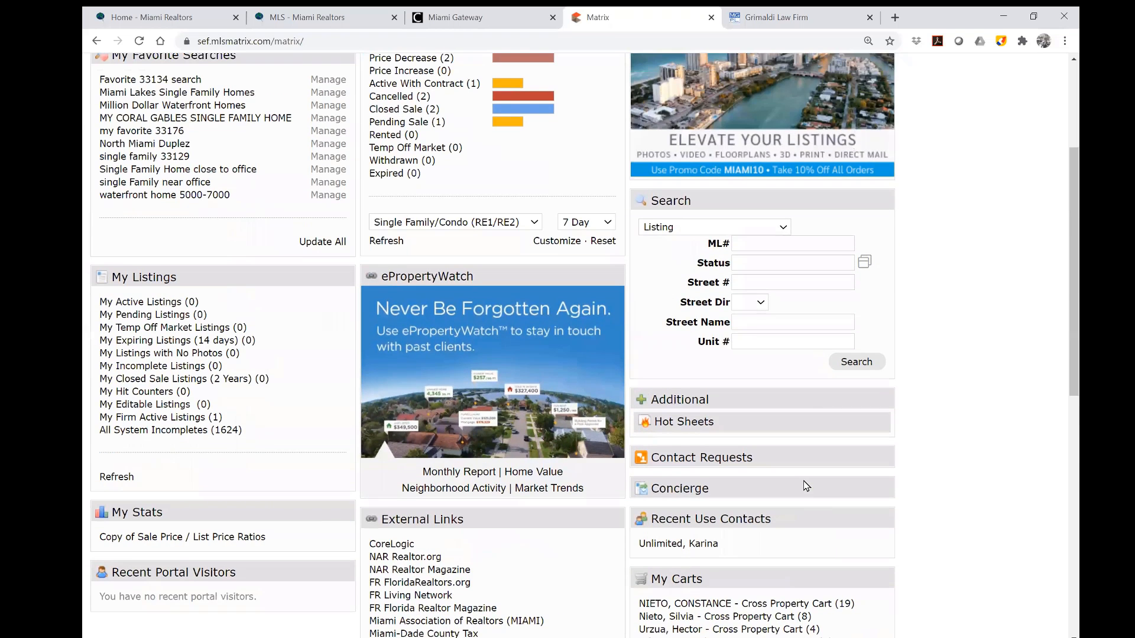
scroll(805, 486, up, 3)
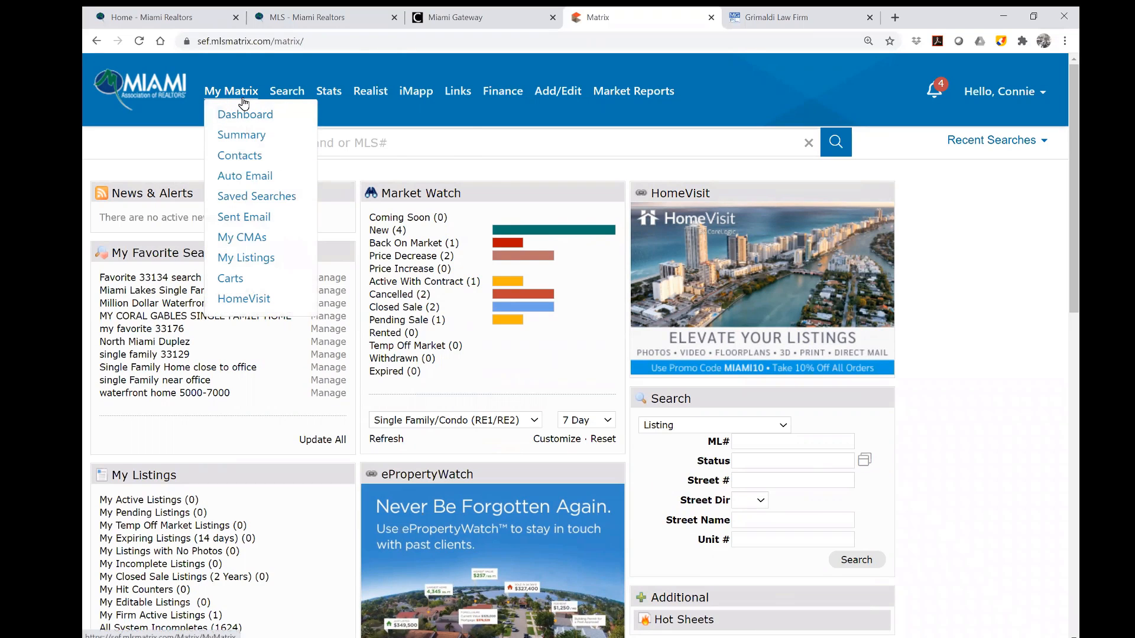
Look over the My Matrix, Finance and Market Reports menus, then open the account dropdown.
mouse_move(283, 98)
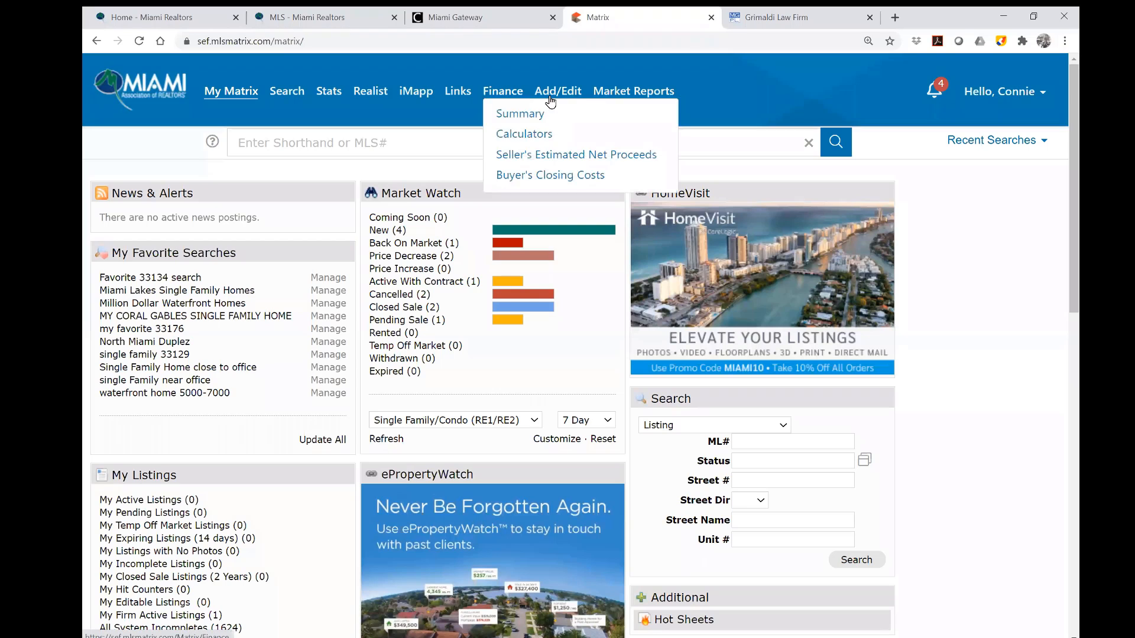
mouse_move(633, 95)
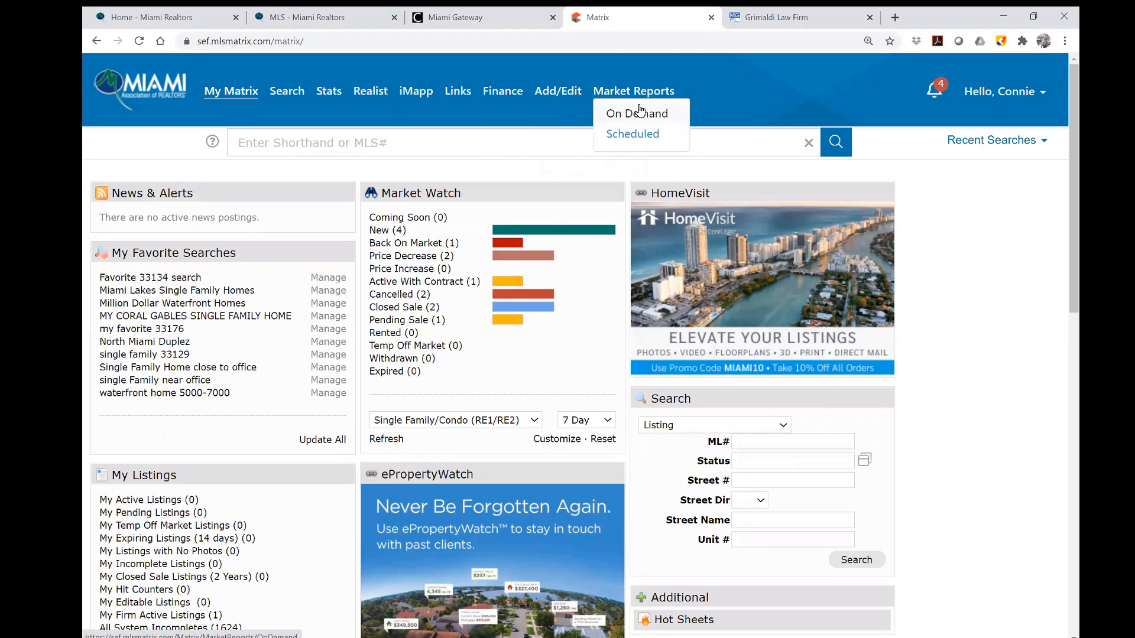
click(1006, 99)
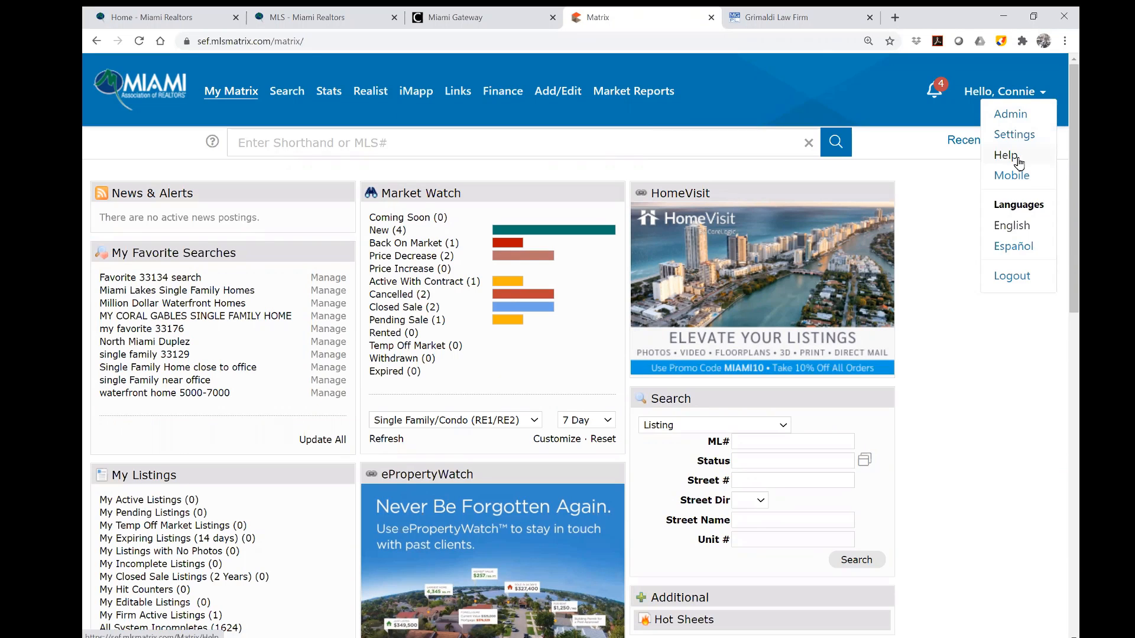
Open System Help and view the Miami Paper Input Forms page under Data Input Form.
click(1017, 157)
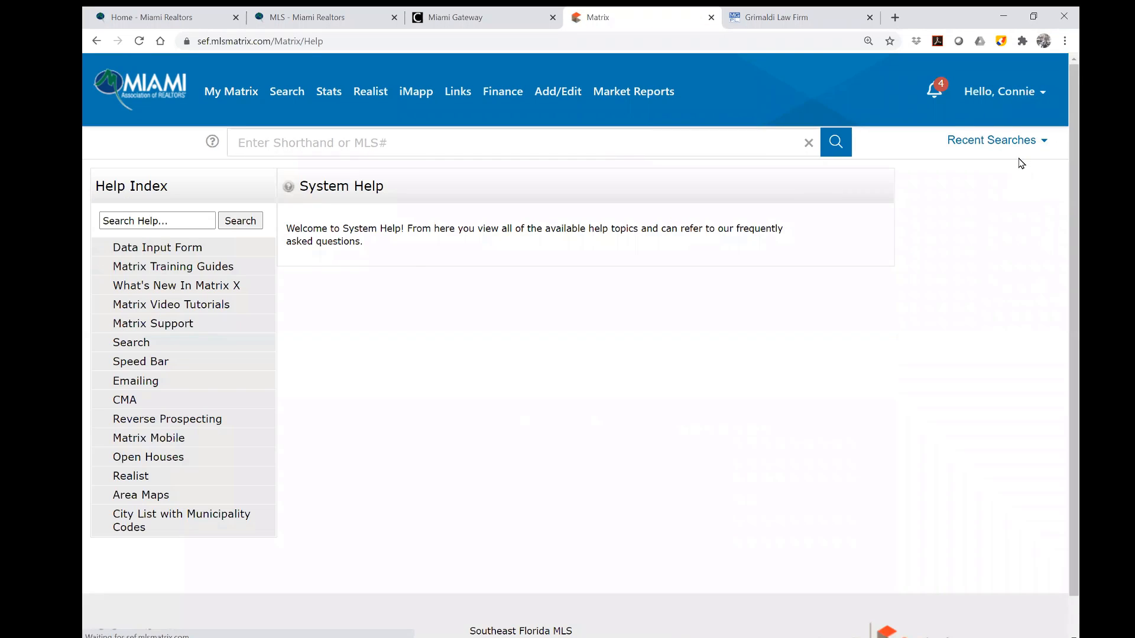
click(179, 253)
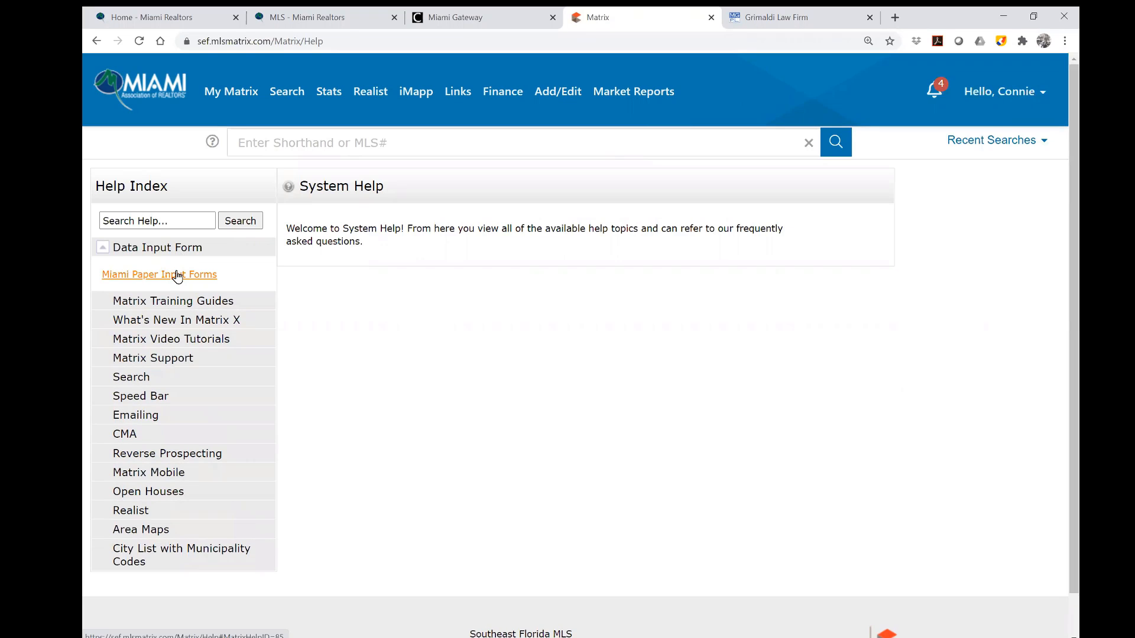
click(177, 274)
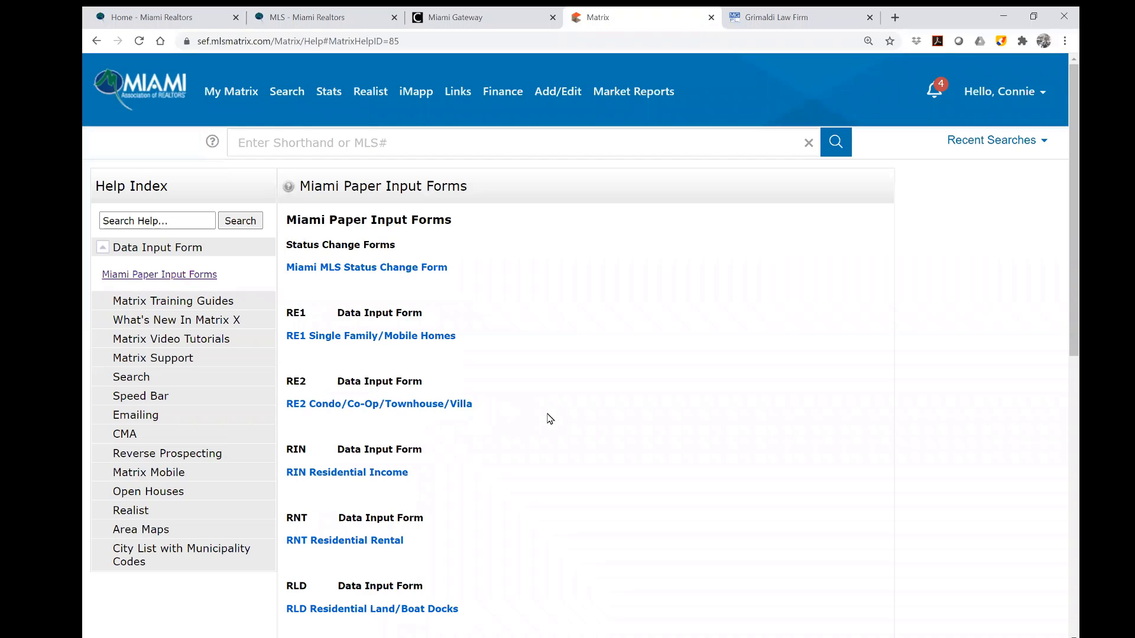
scroll(548, 419, down, 2)
scroll(549, 419, up, 1)
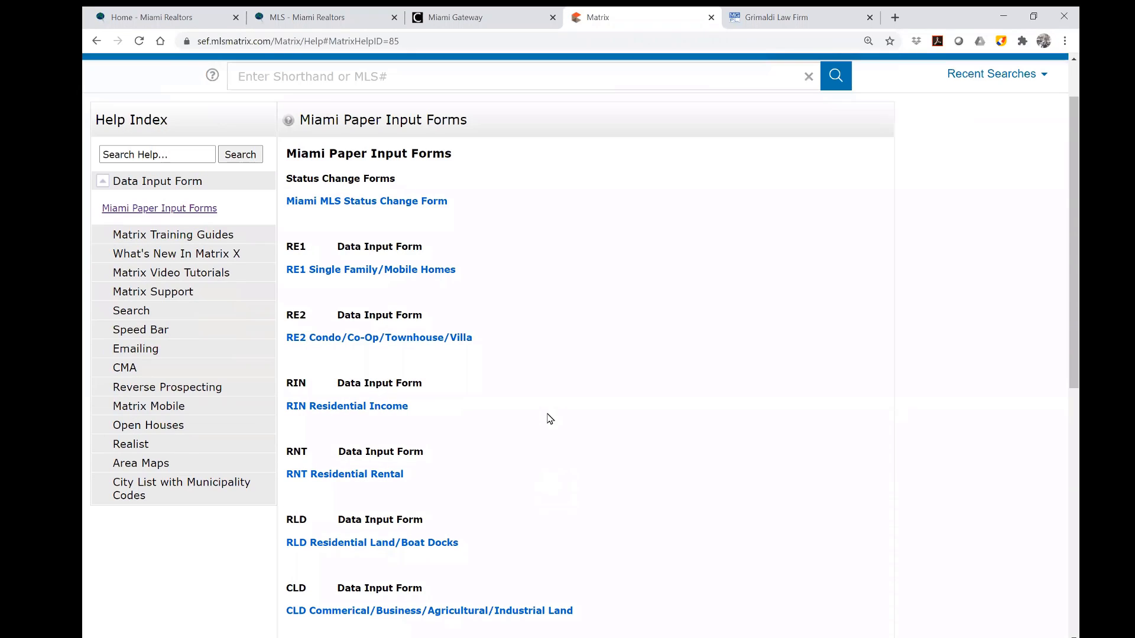
Expand Matrix Training Guides and Video Tutorials, then open the Support page under Matrix Support.
click(166, 241)
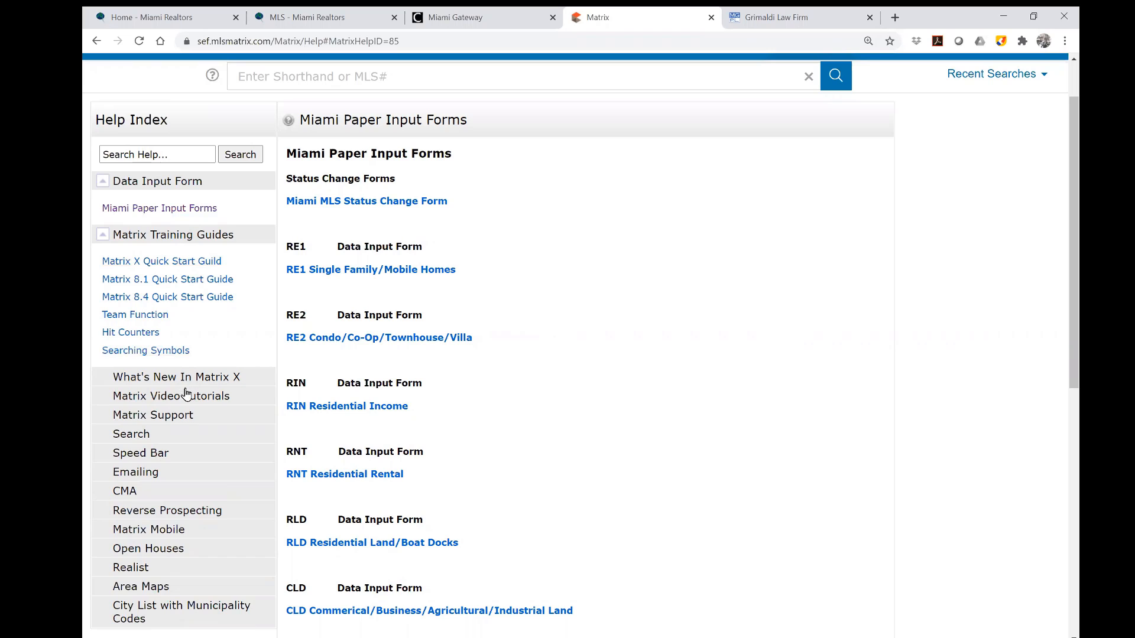
scroll(188, 408, down, 1)
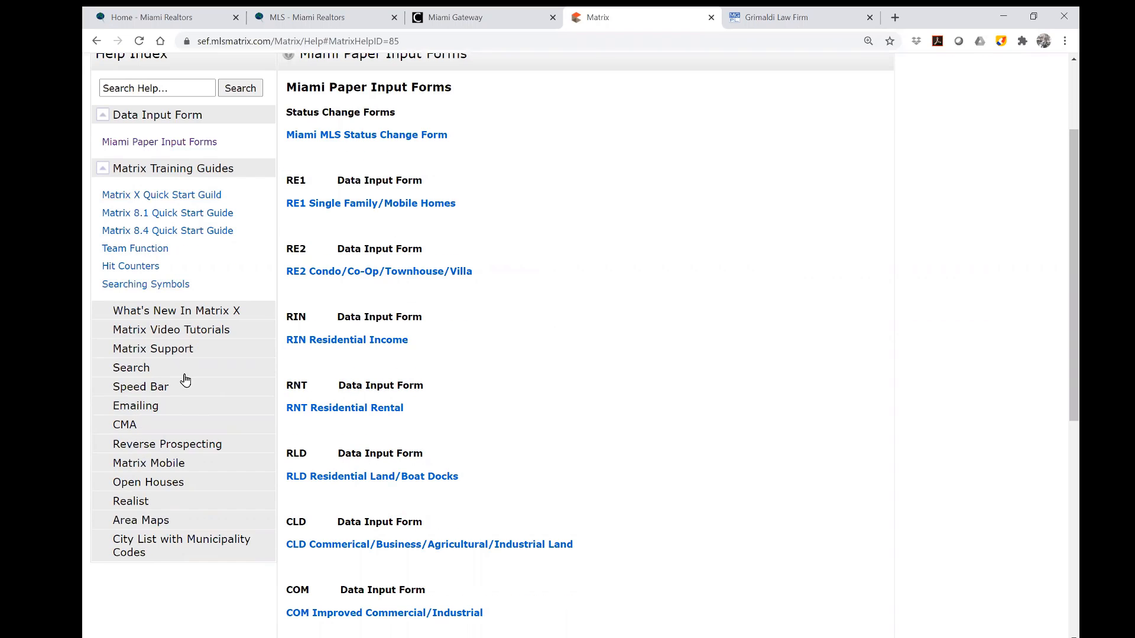
click(182, 331)
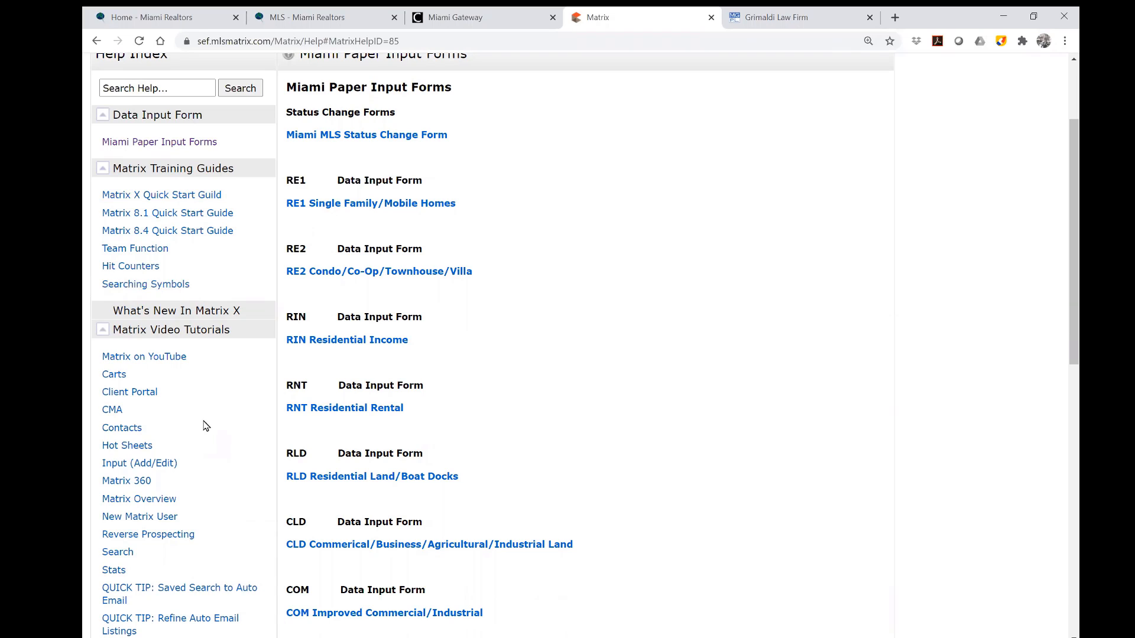
click(193, 334)
click(172, 349)
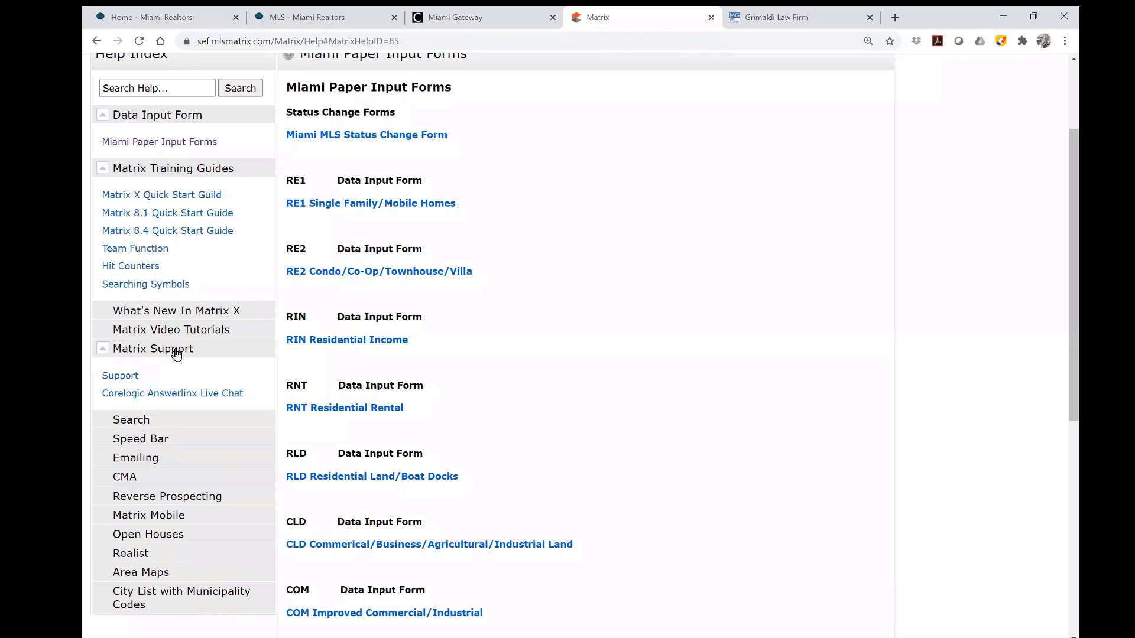
click(127, 378)
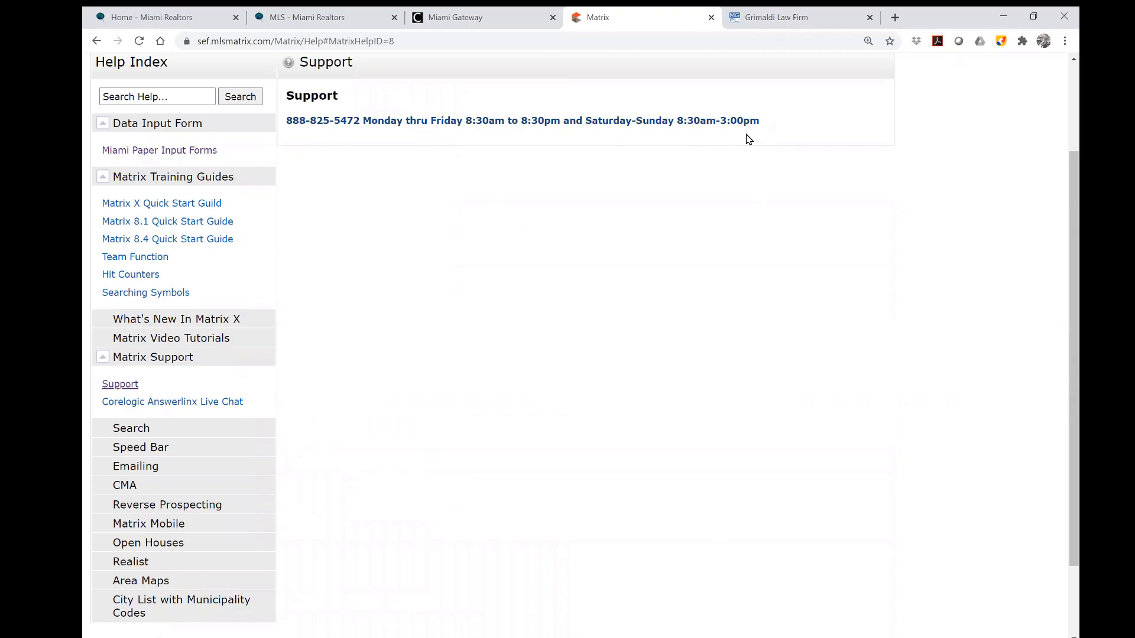
Select the support phone number, then browse the Search, Speed Bar and Emailing help topics.
drag(286, 120, 360, 122)
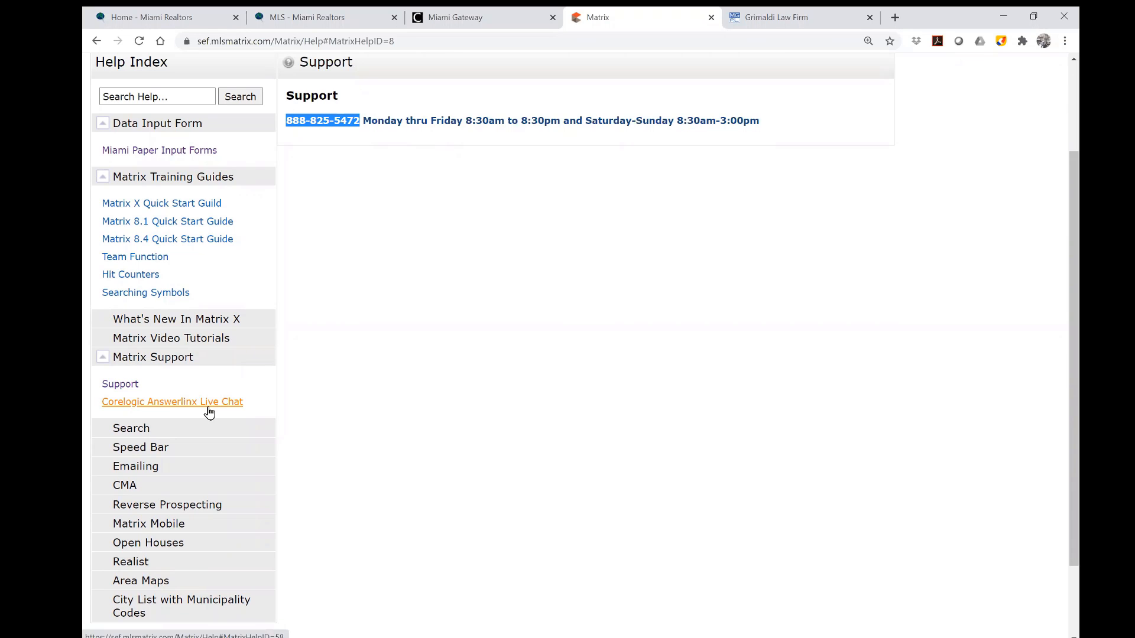
click(131, 436)
click(132, 435)
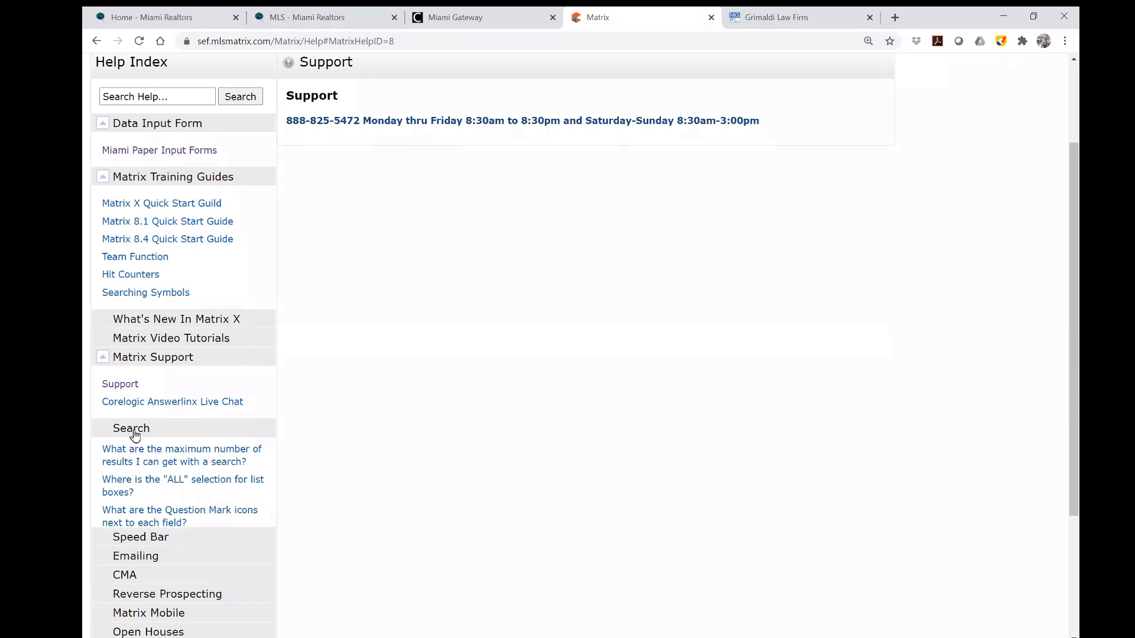
click(137, 452)
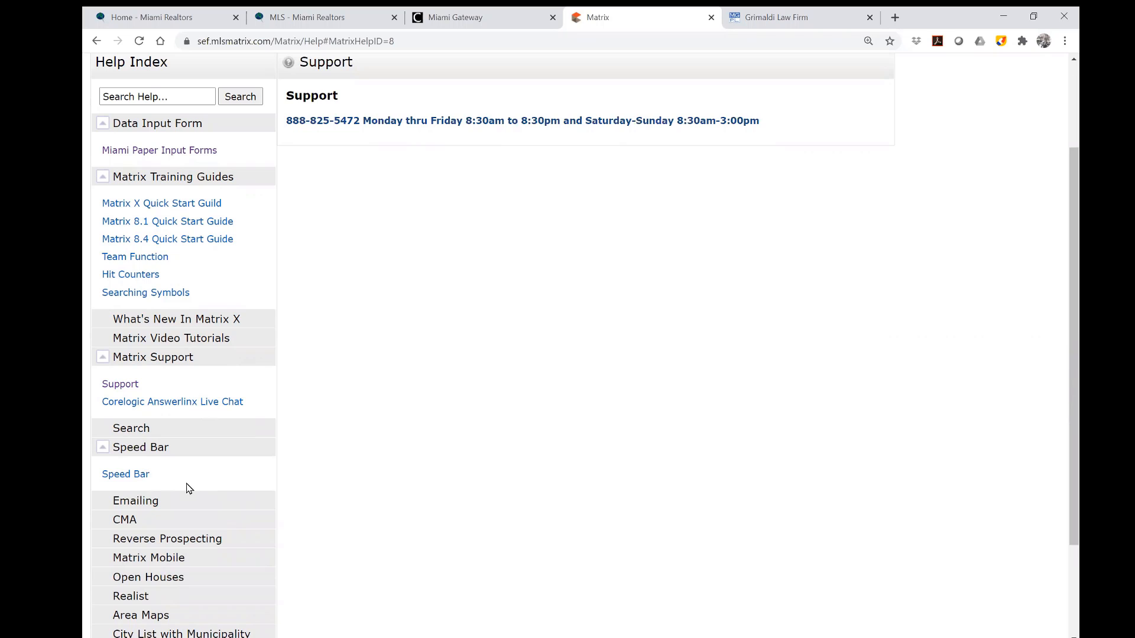
click(131, 452)
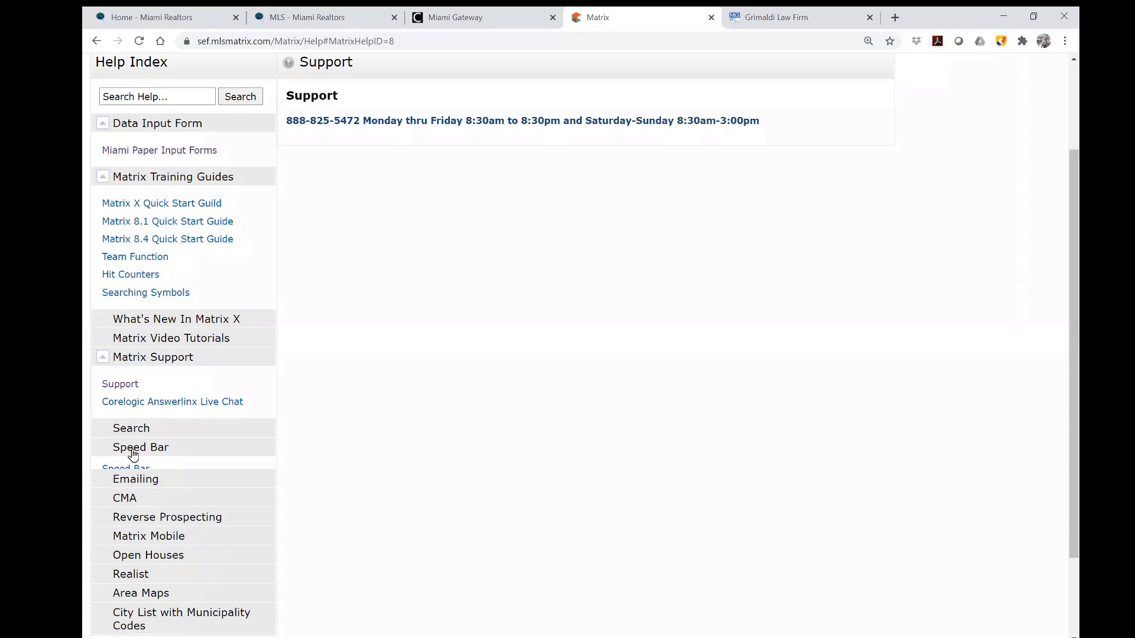
click(139, 470)
scroll(234, 470, down, 2)
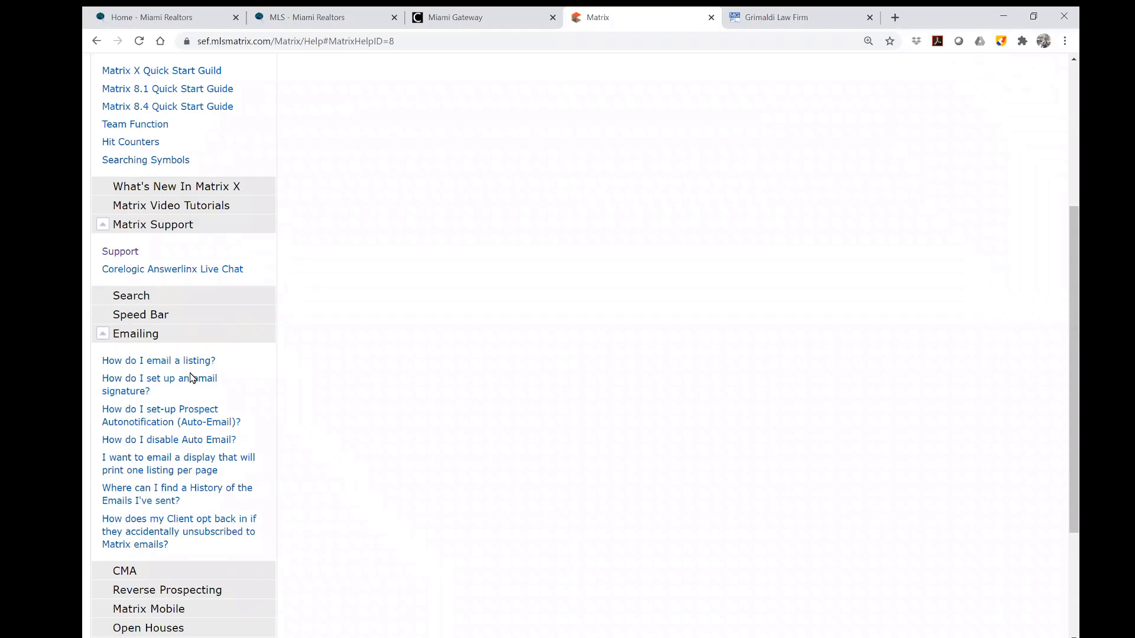
click(191, 379)
click(145, 339)
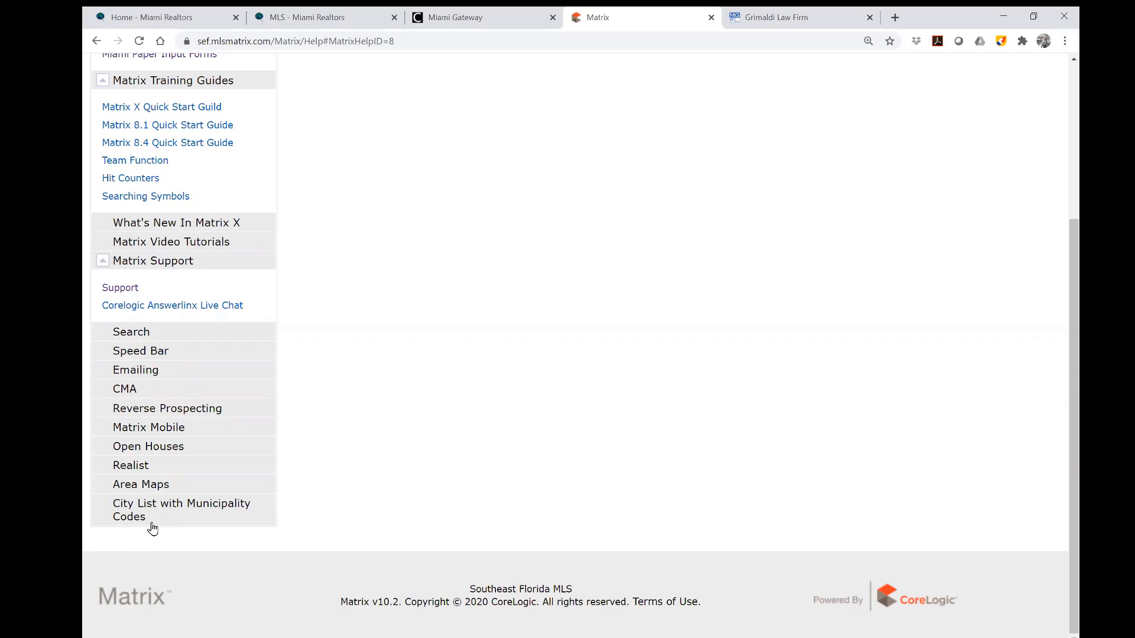
Expand Area Maps and open the Ft. Lauderdale area map.
click(156, 490)
scroll(354, 470, down, 3)
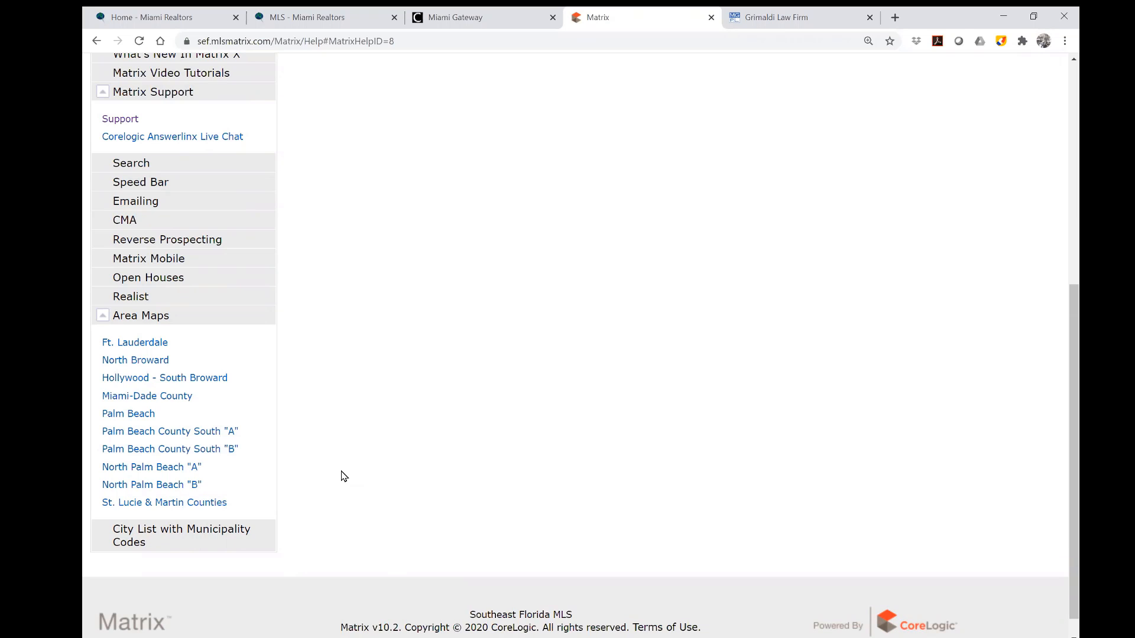
click(149, 344)
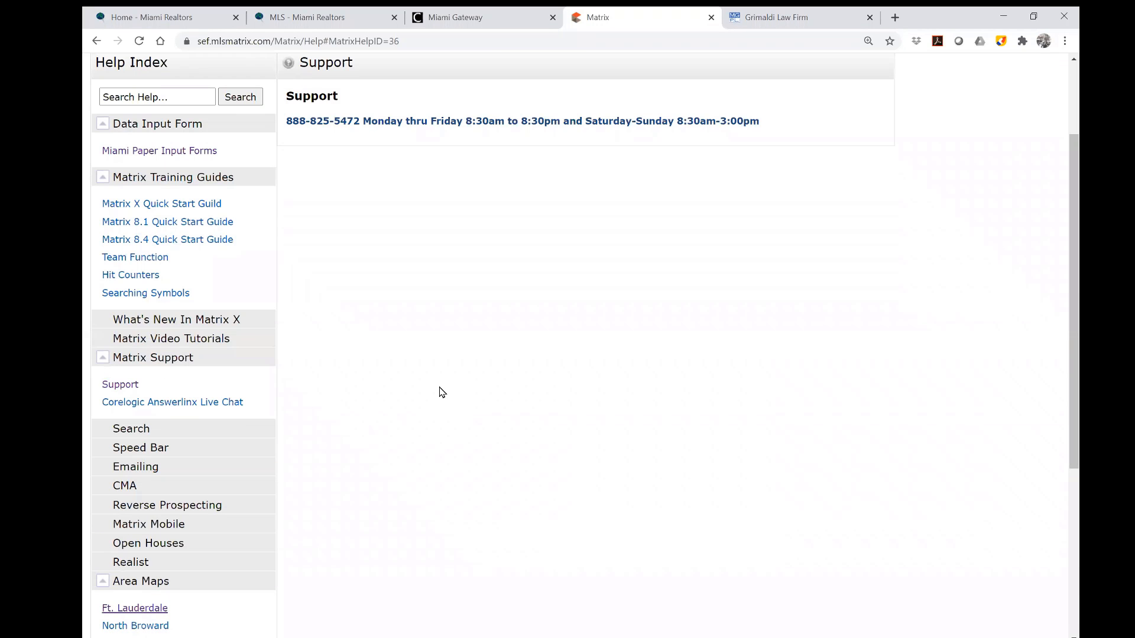
scroll(504, 404, up, 3)
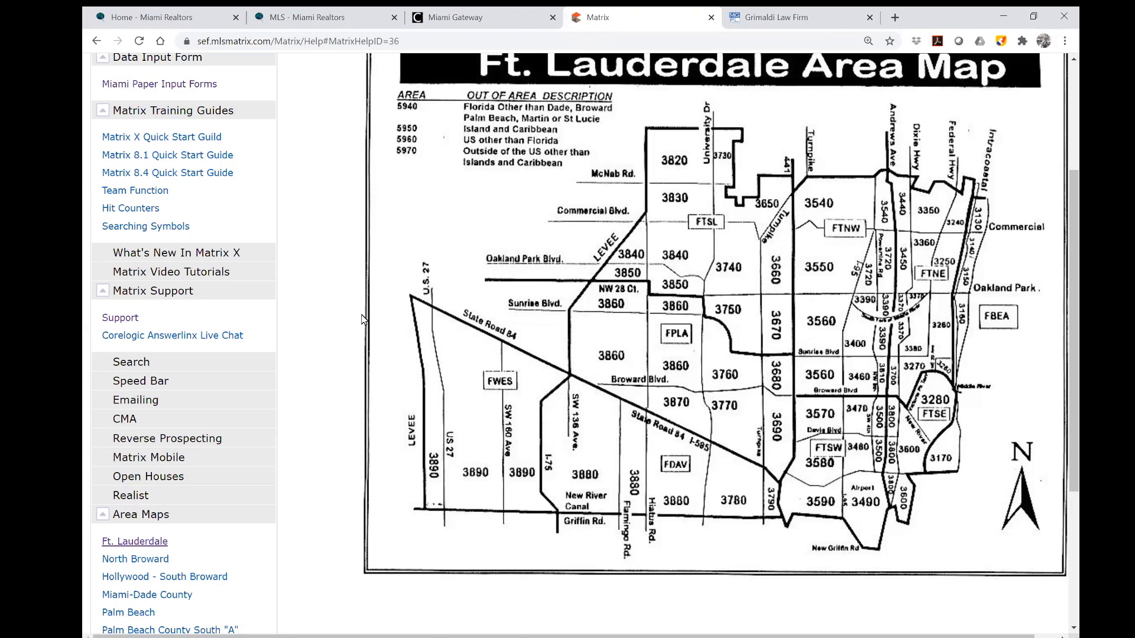
View the North Broward and Hollywood - South Broward area maps.
scroll(307, 317, down, 3)
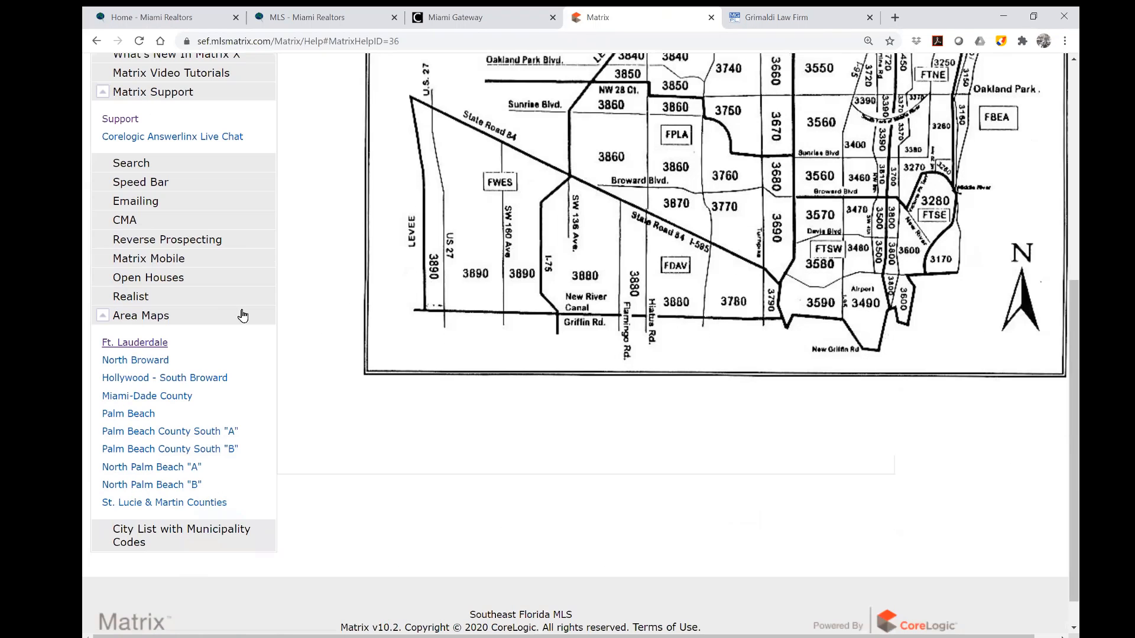
click(156, 362)
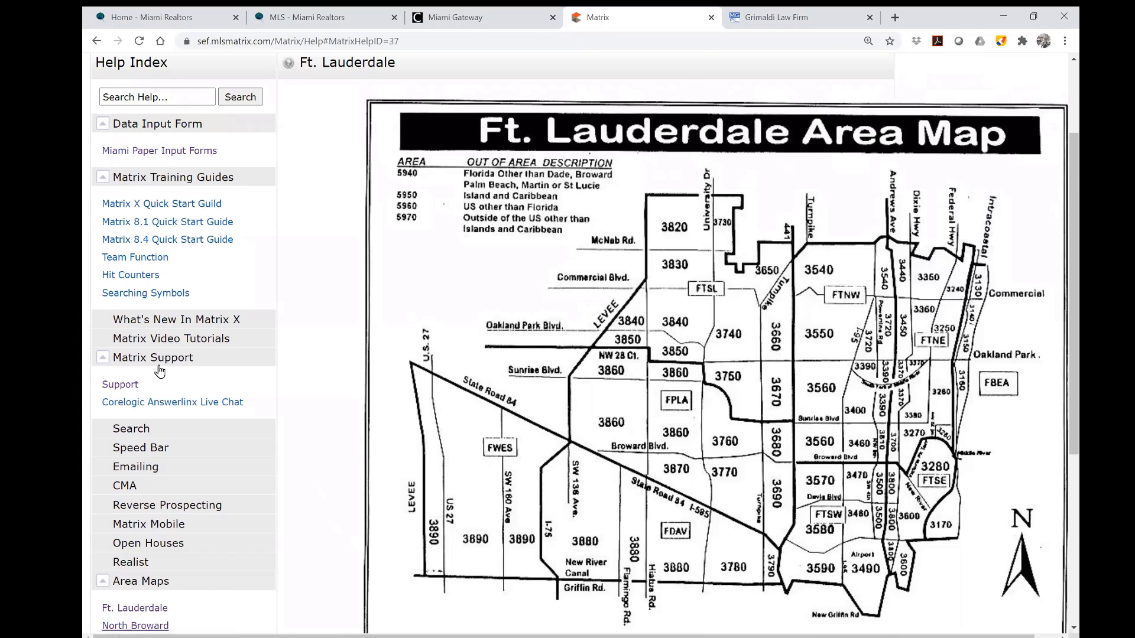
scroll(193, 421, down, 2)
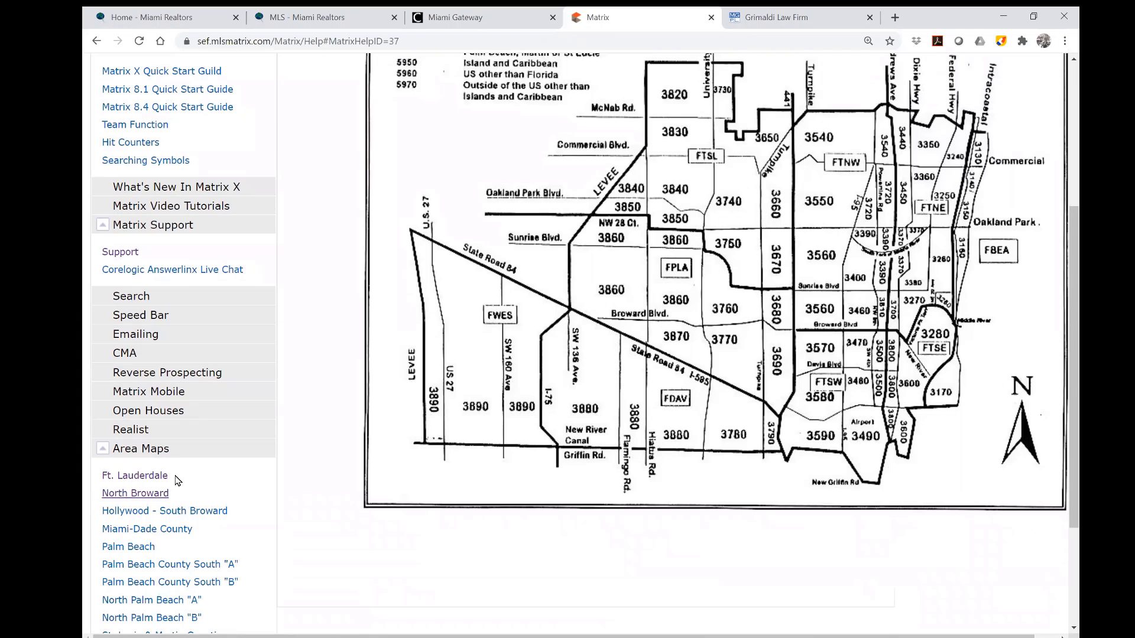
click(148, 512)
scroll(148, 514, down, 3)
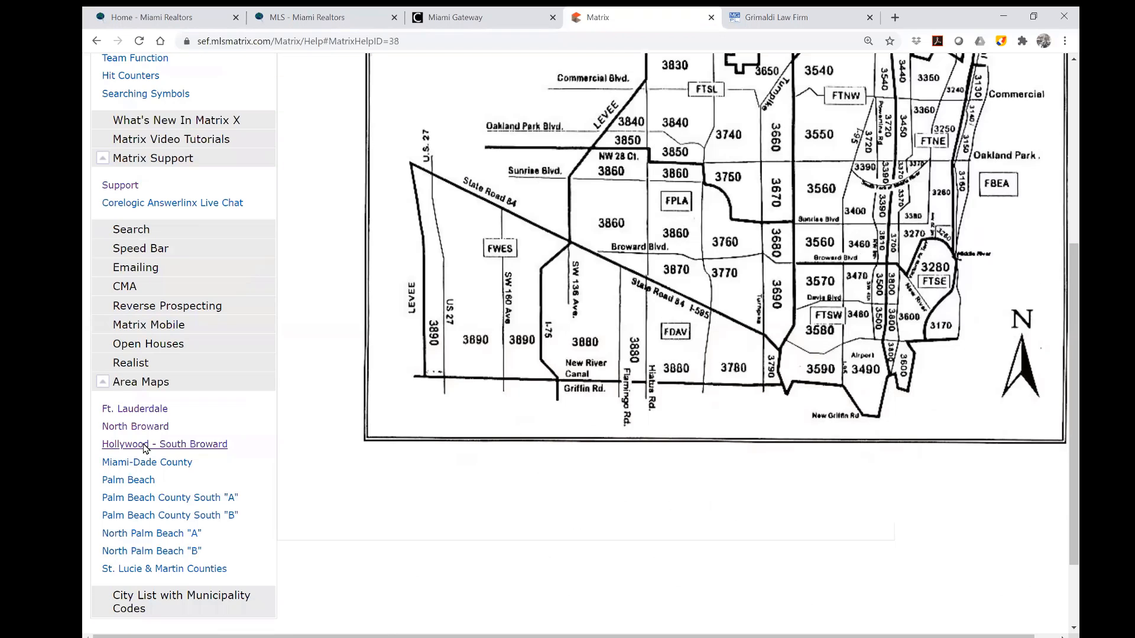
scroll(267, 477, up, 3)
scroll(196, 471, down, 3)
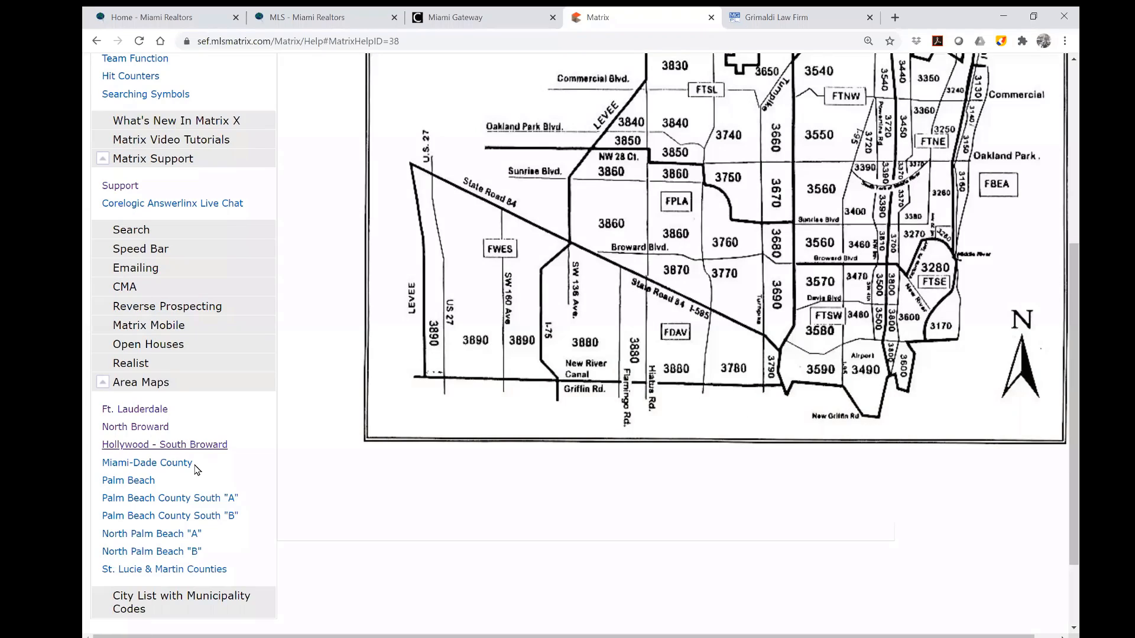
Open the Miami-Dade County map and expand City List with Municipality Codes.
click(155, 464)
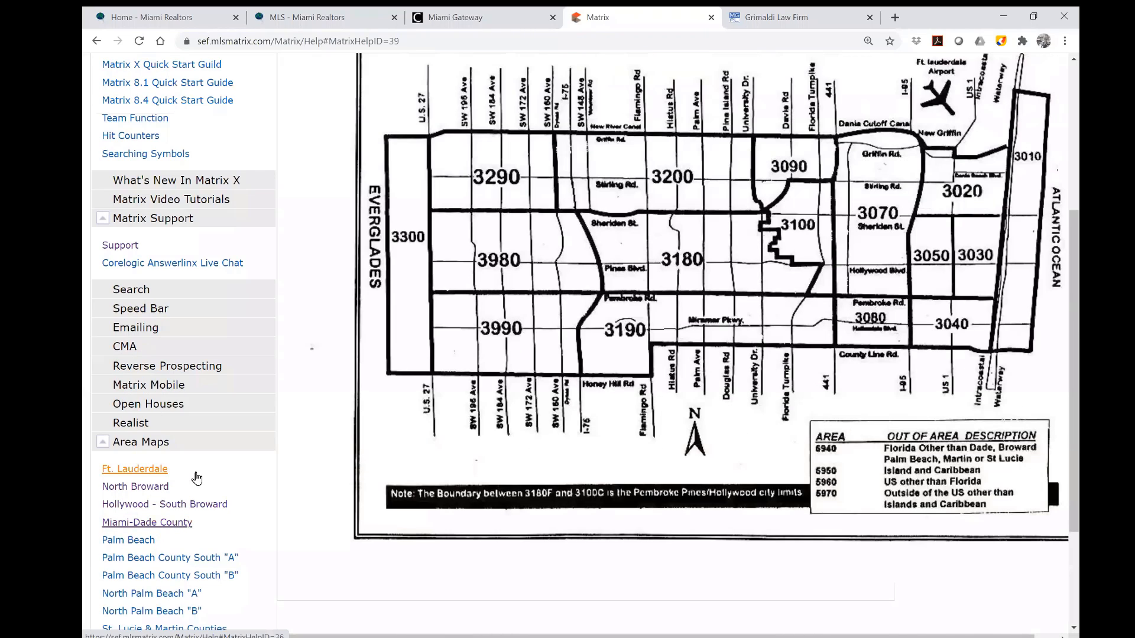
scroll(201, 476, up, 3)
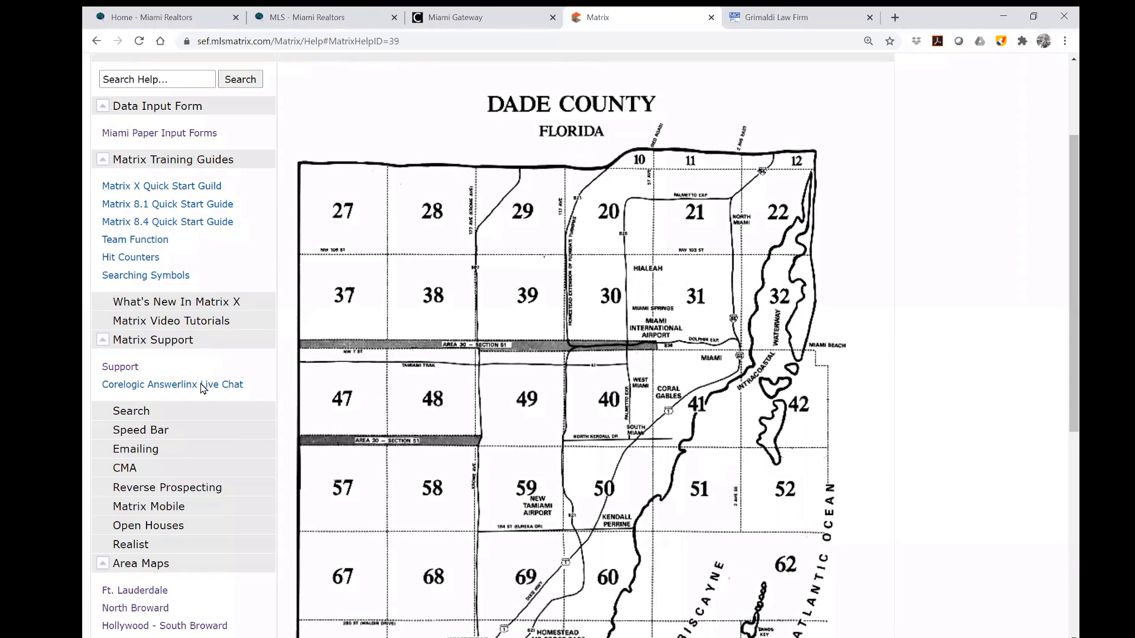
scroll(233, 414, down, 5)
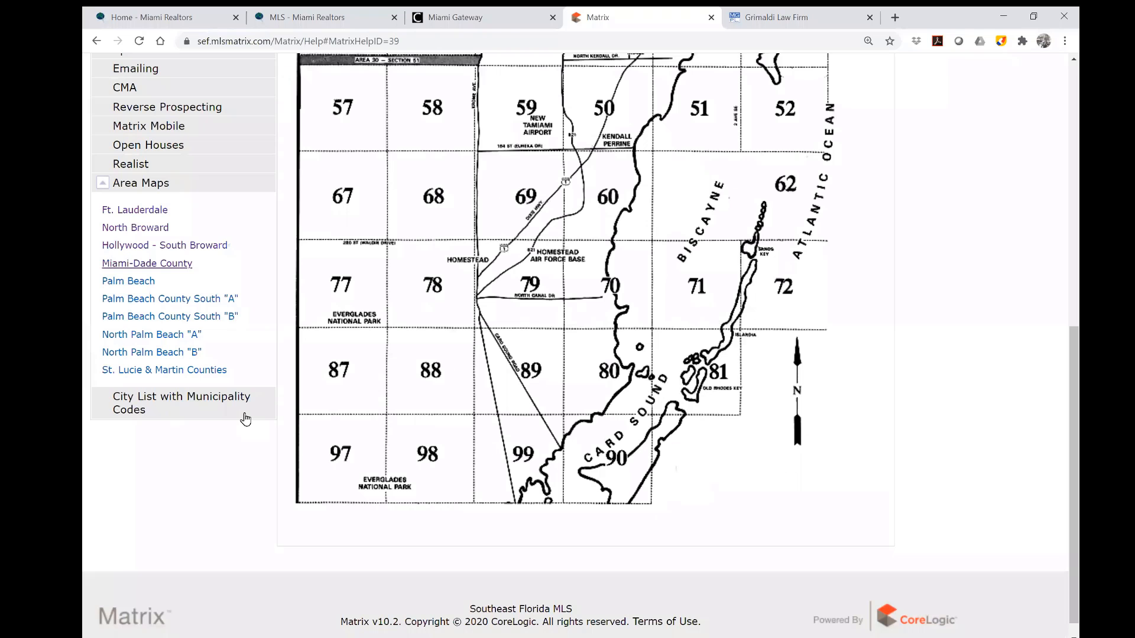
click(200, 401)
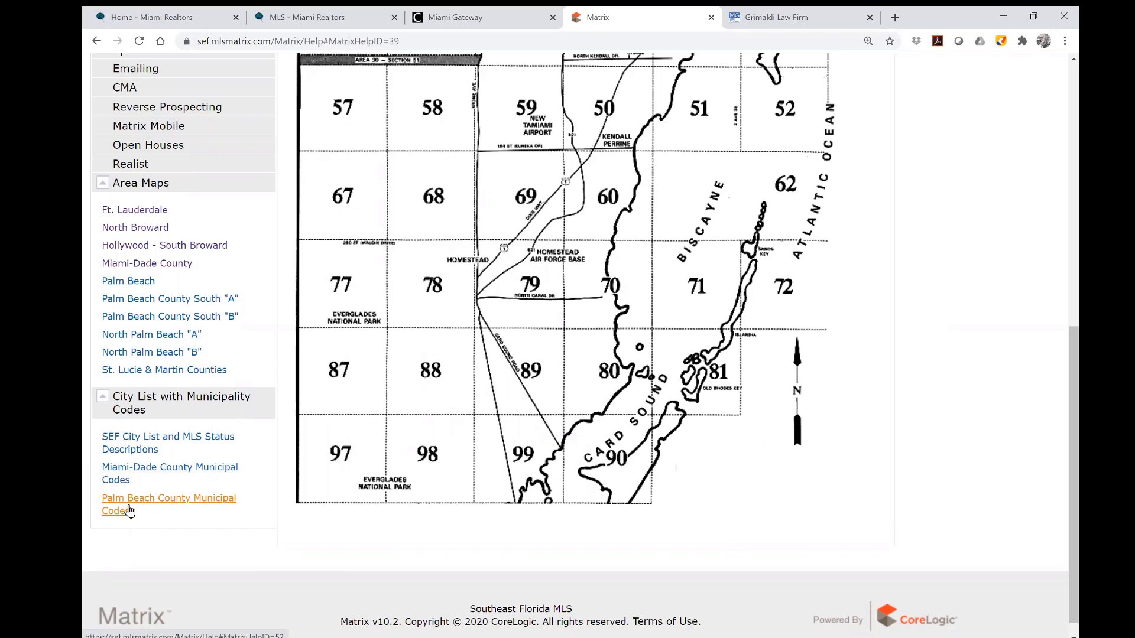
scroll(656, 457, up, 2)
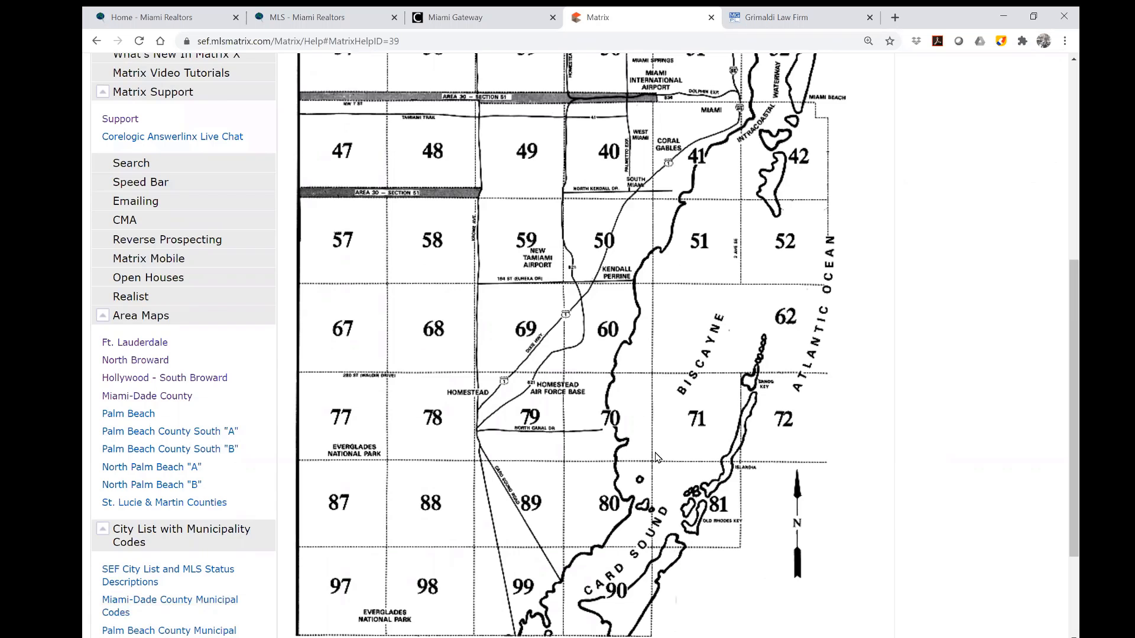
scroll(655, 456, up, 6)
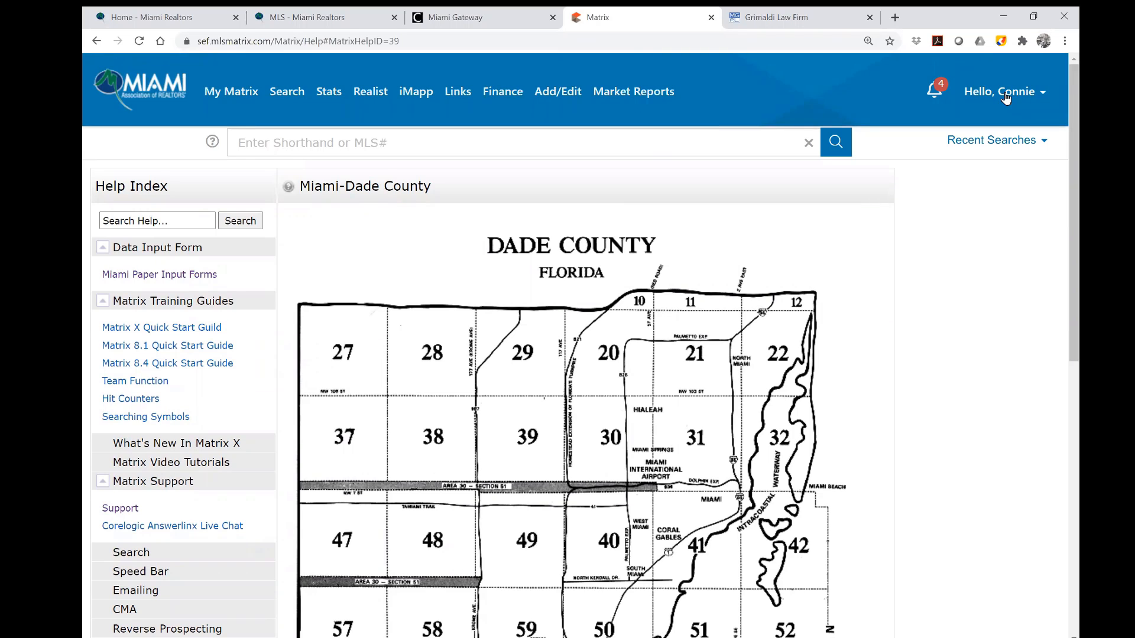
Through the account menu, go to Settings and open My Information with the agent's contact and office details.
click(1005, 98)
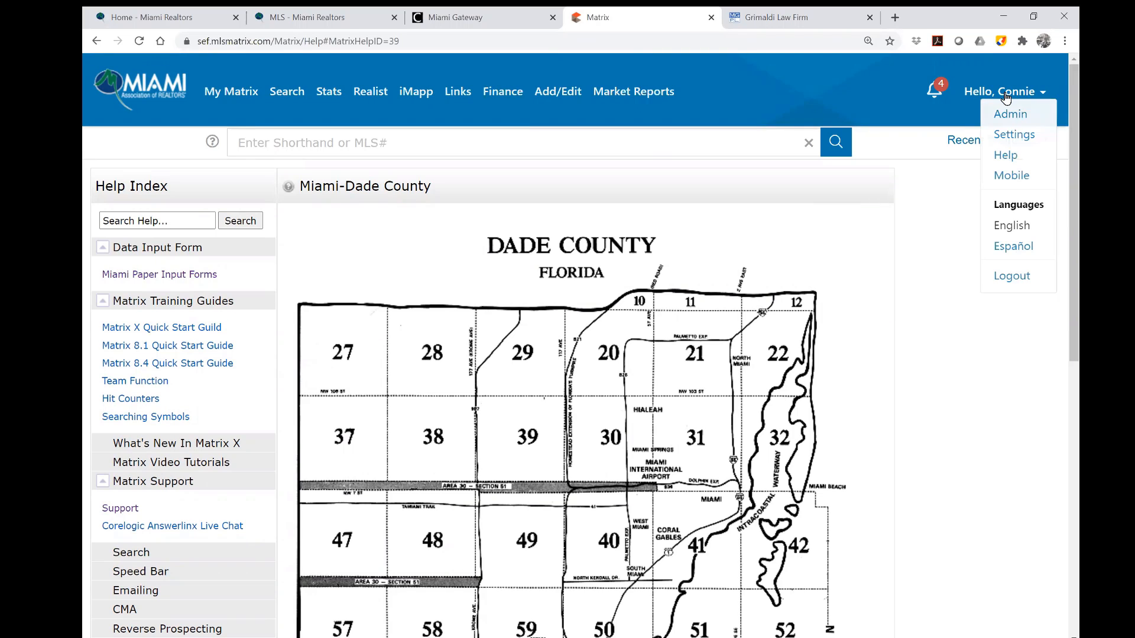
click(1014, 159)
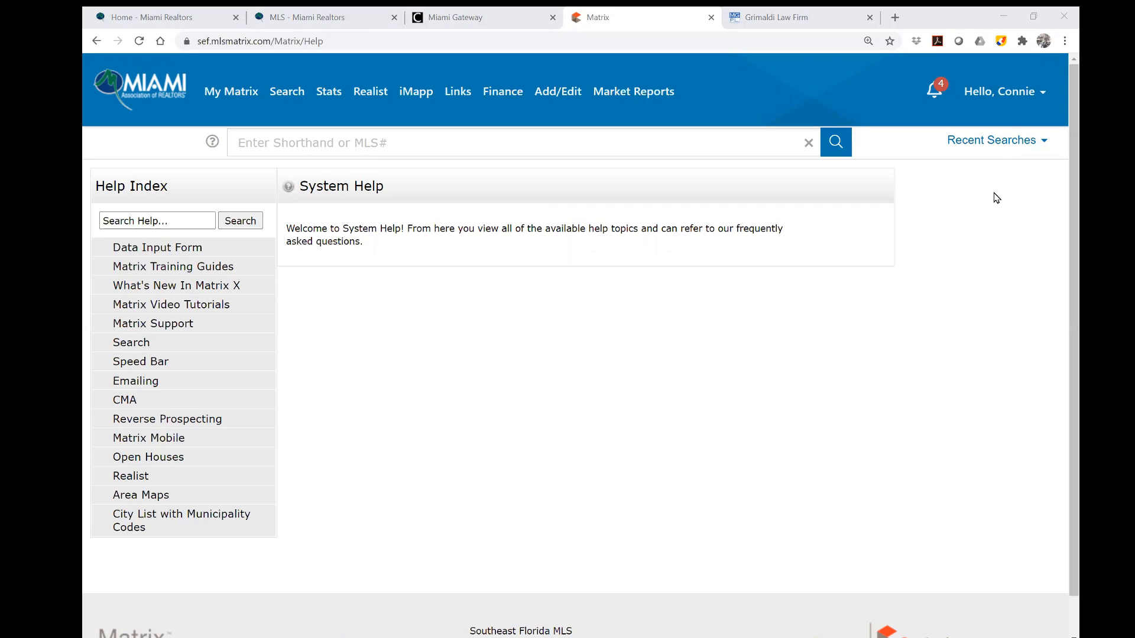
click(1005, 98)
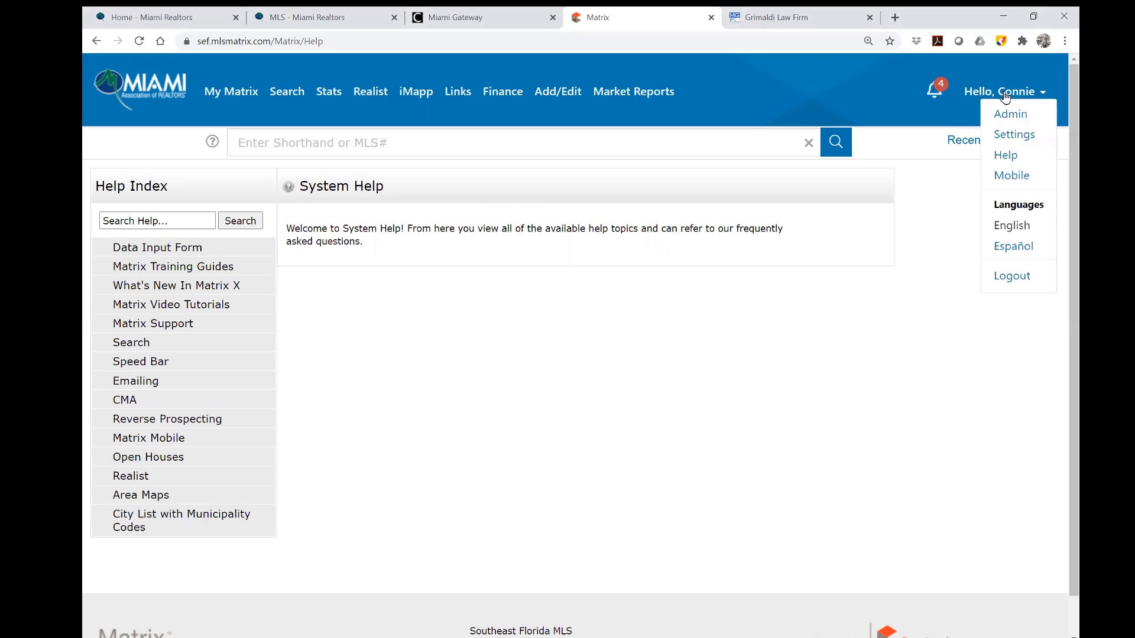
click(1028, 137)
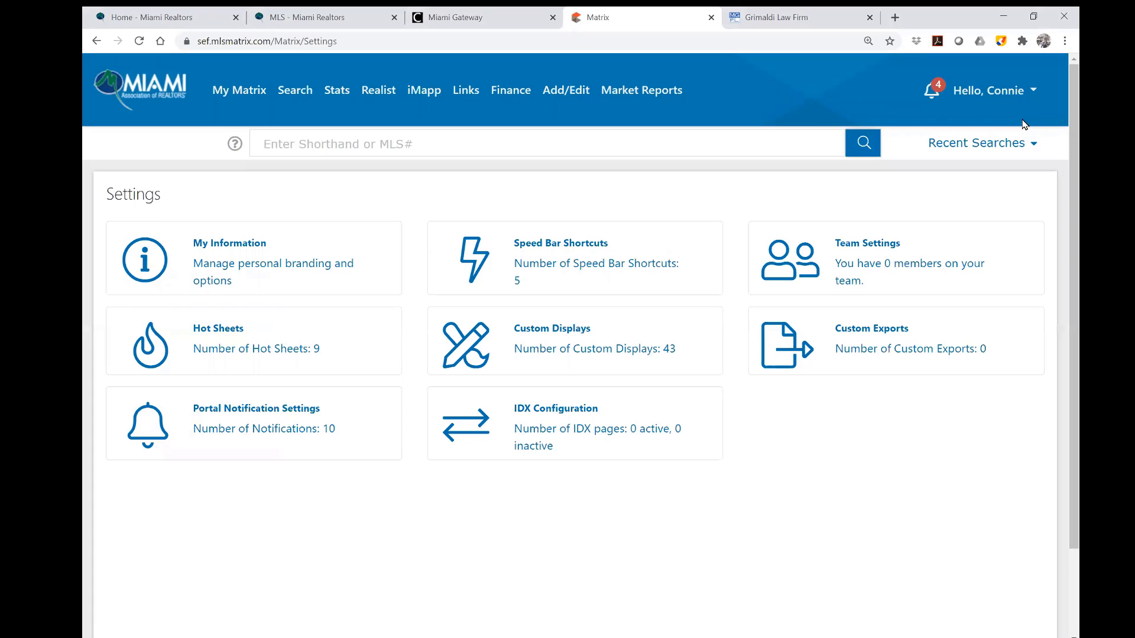
click(1010, 93)
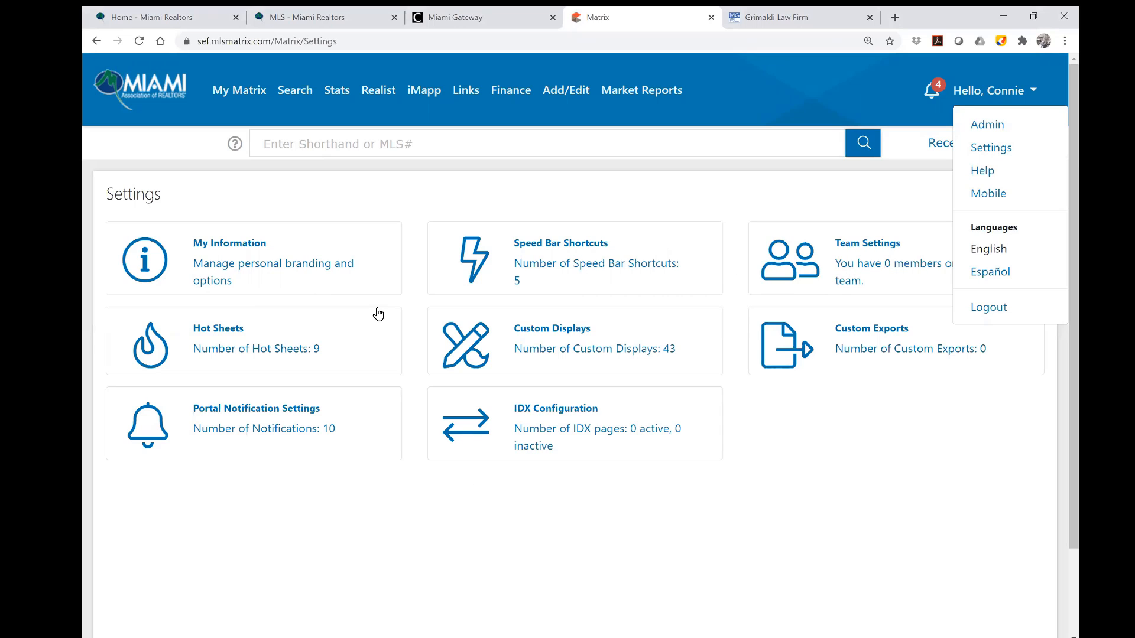
click(235, 253)
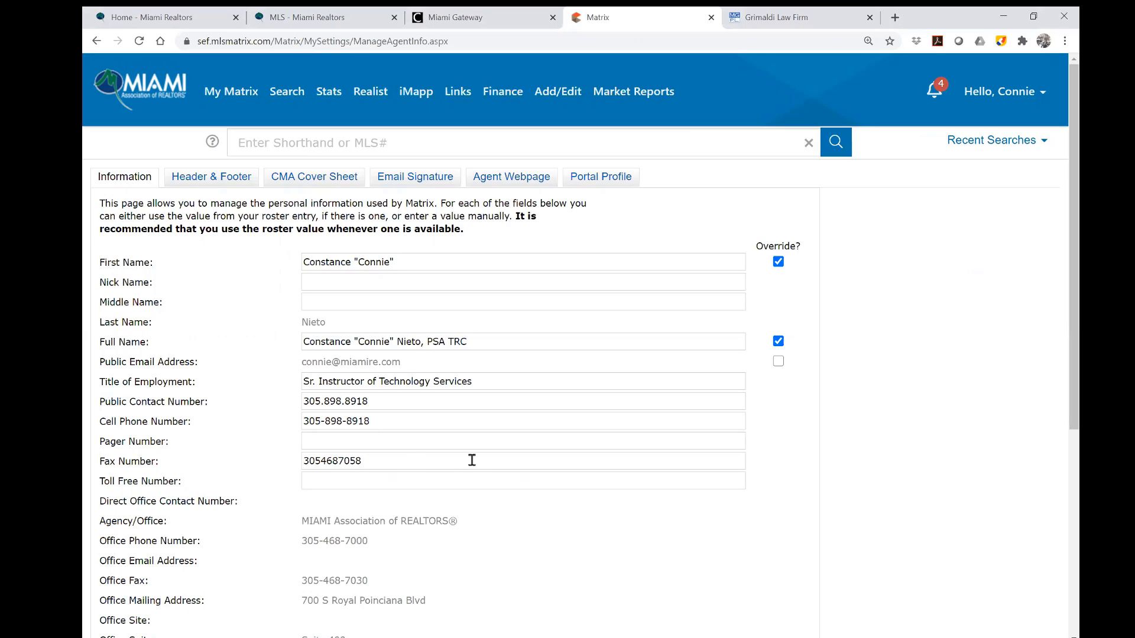
scroll(539, 436, down, 3)
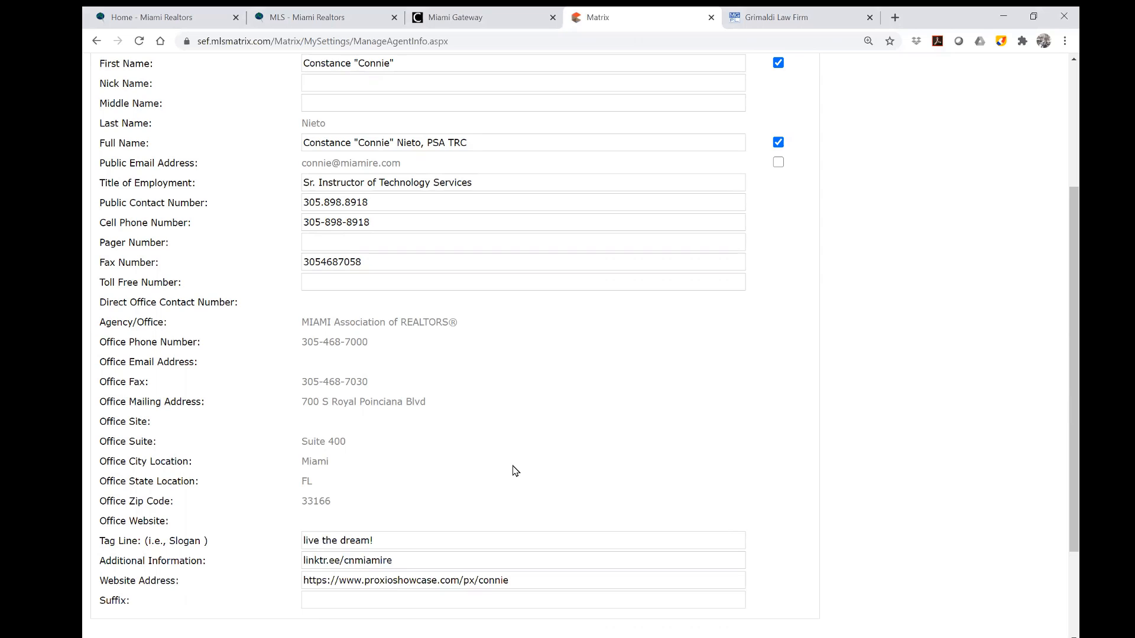
scroll(544, 468, up, 3)
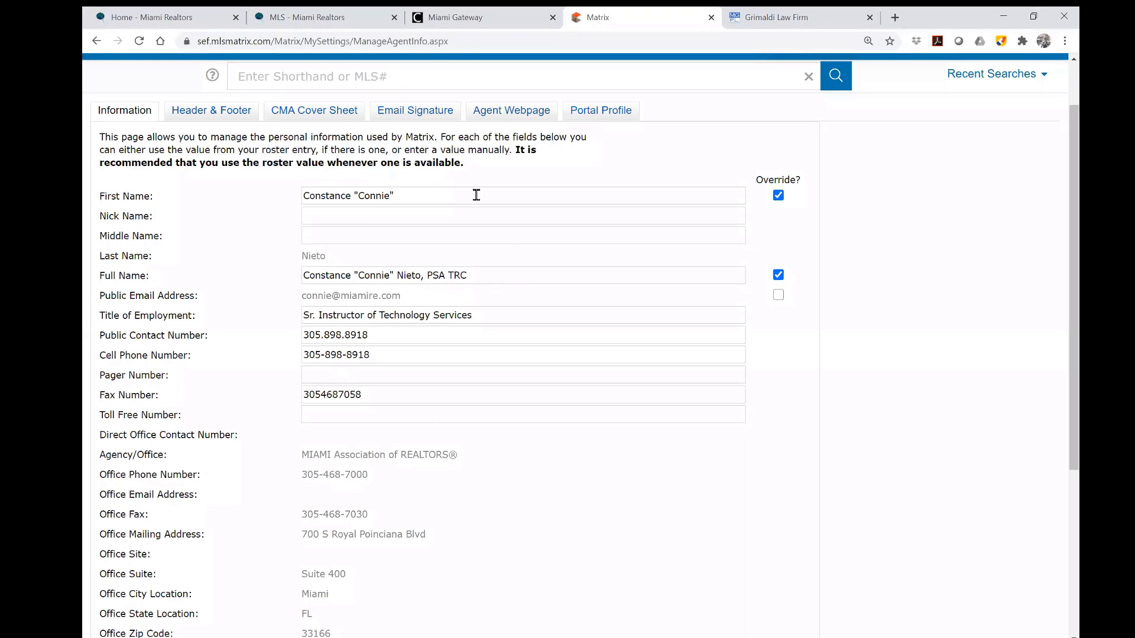
click(777, 195)
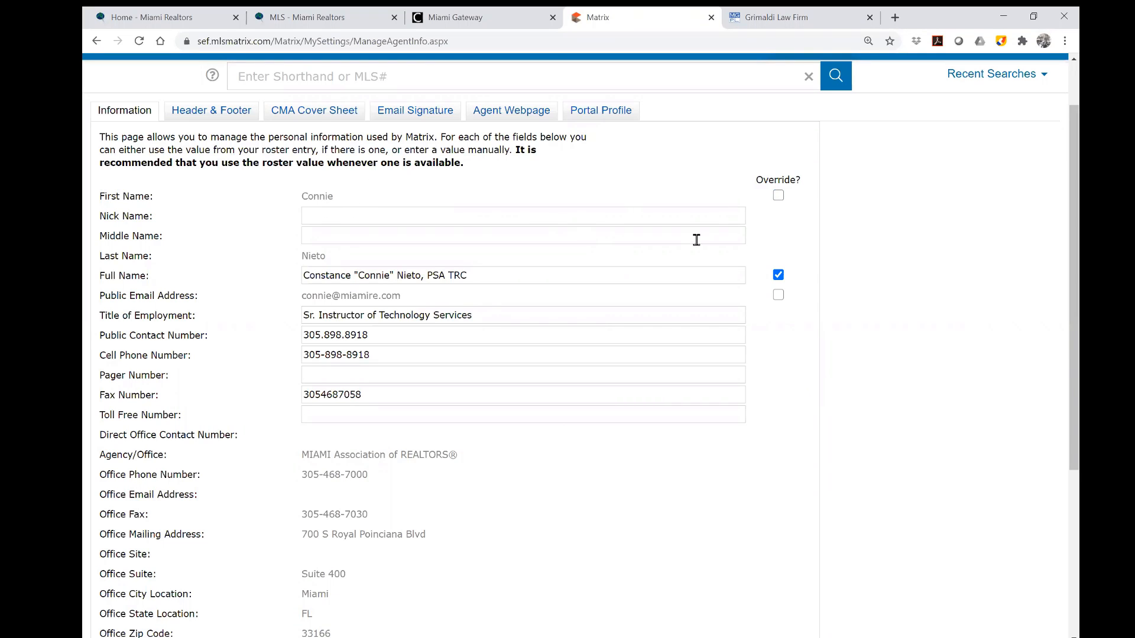
click(779, 196)
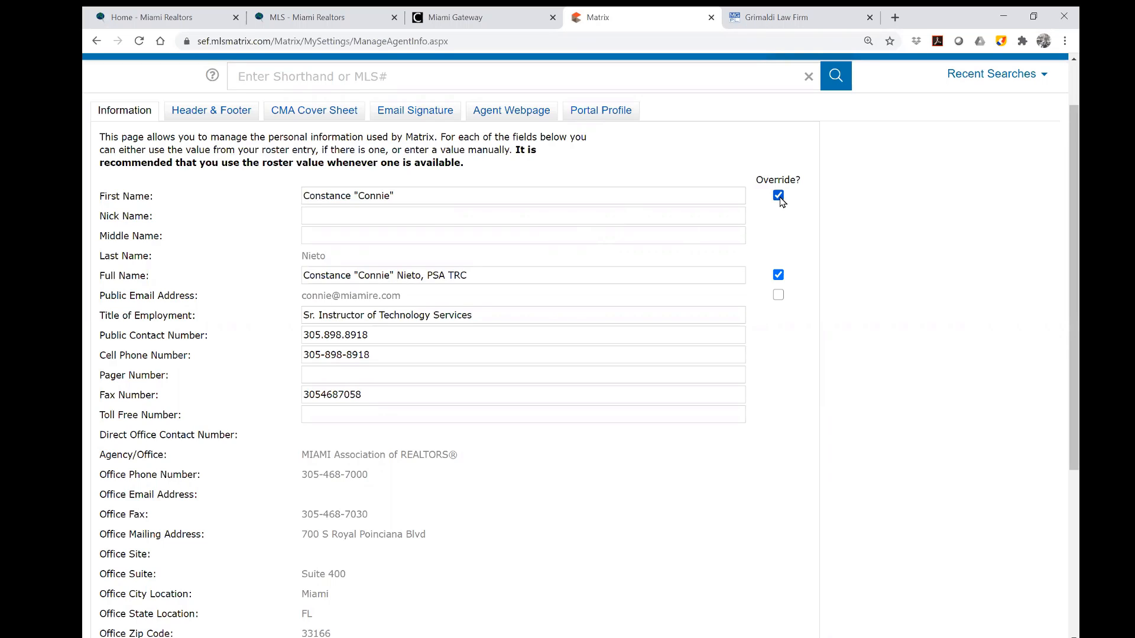
drag(463, 195, 199, 181)
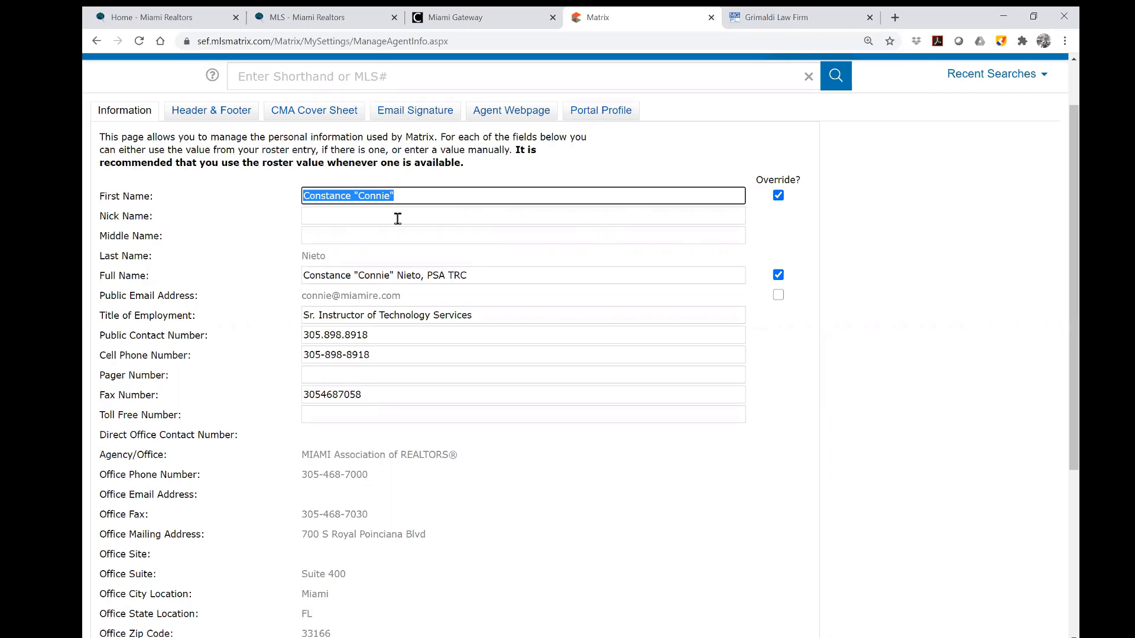
click(407, 198)
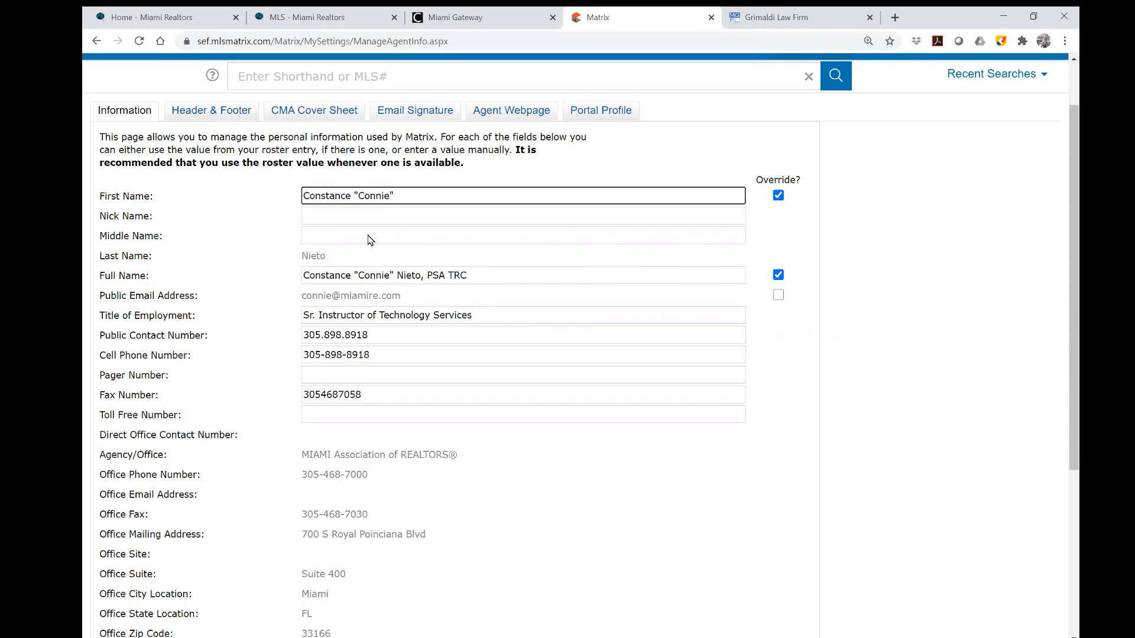
click(314, 218)
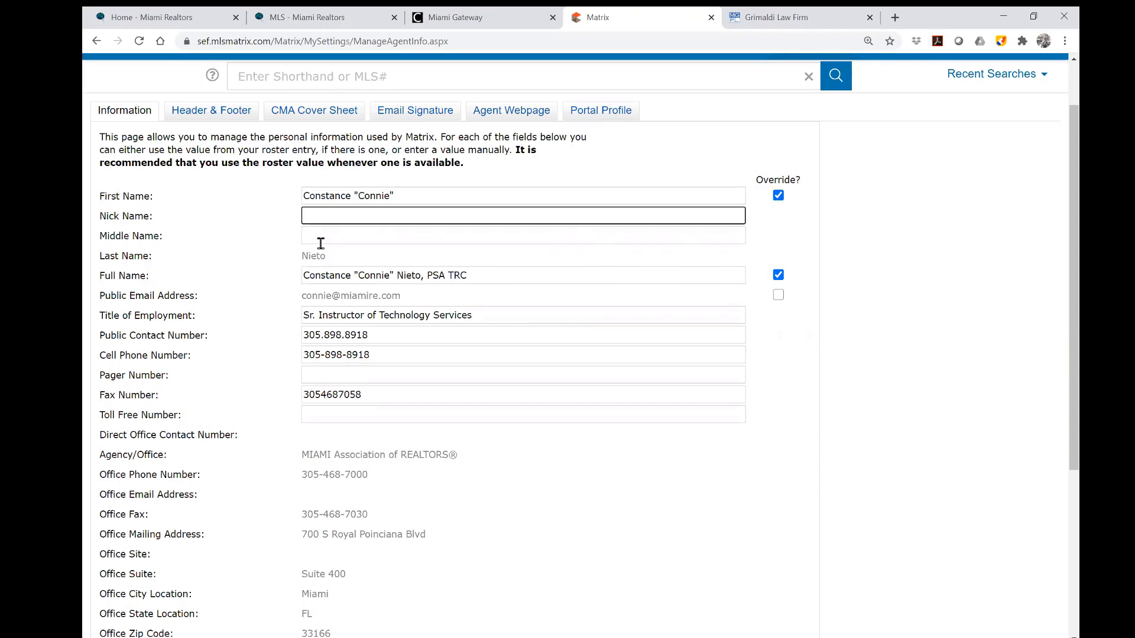
click(319, 238)
click(237, 261)
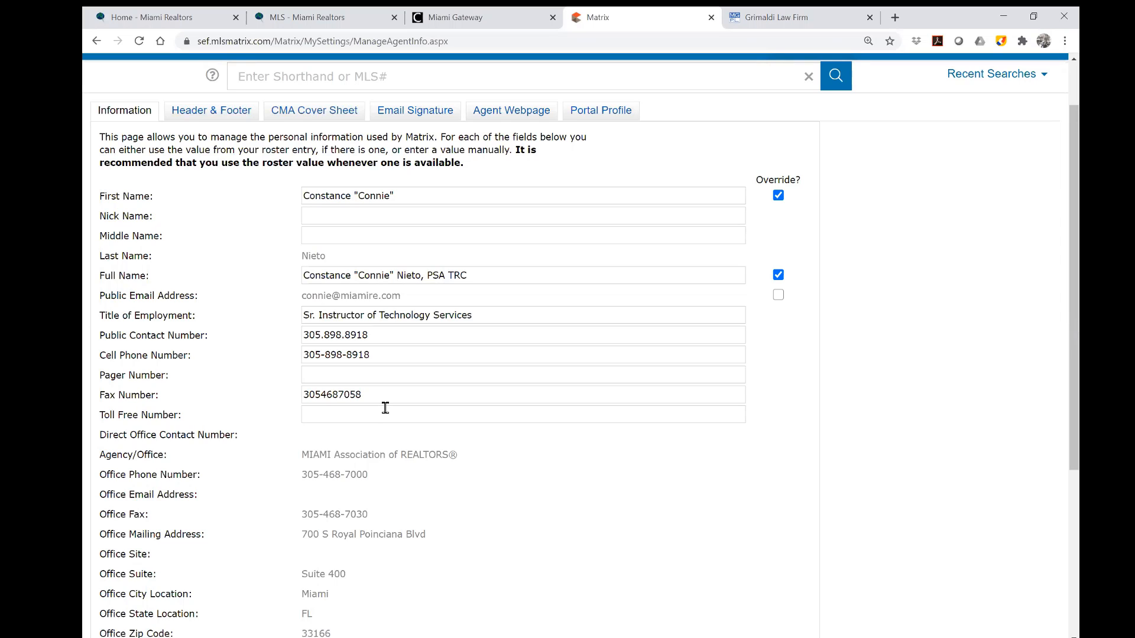
drag(387, 335, 288, 341)
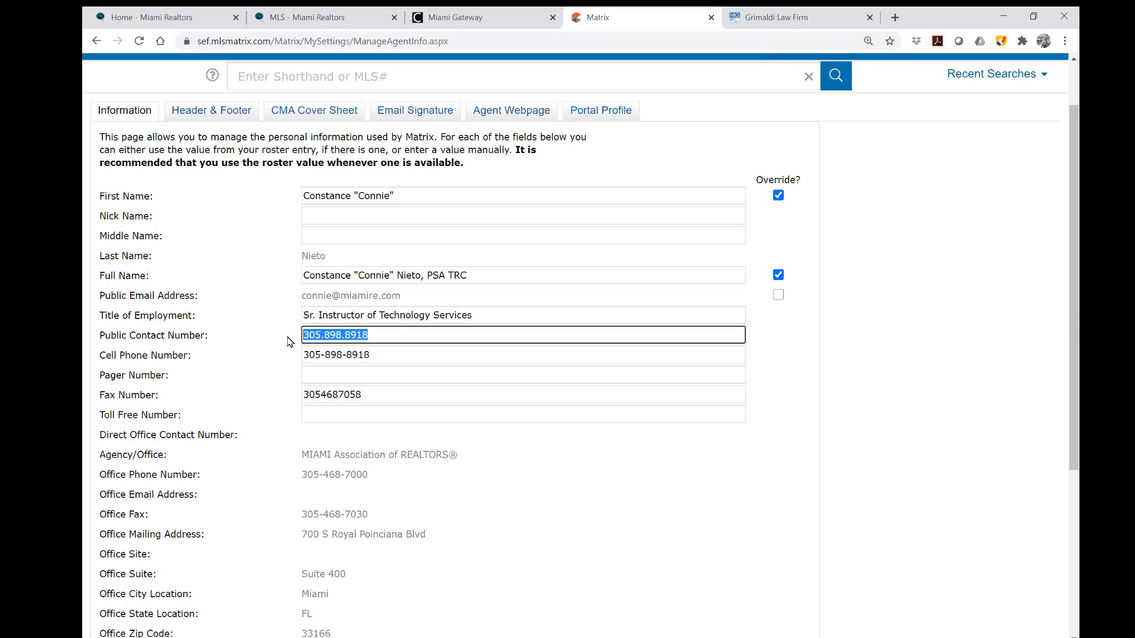
drag(372, 356, 284, 359)
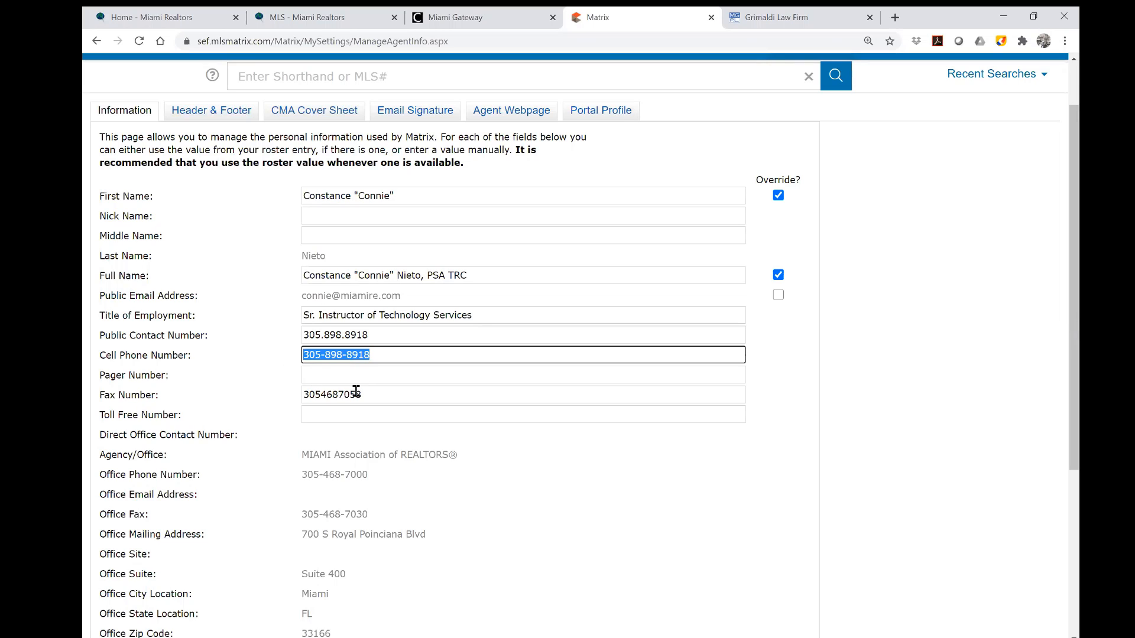
drag(356, 392, 237, 394)
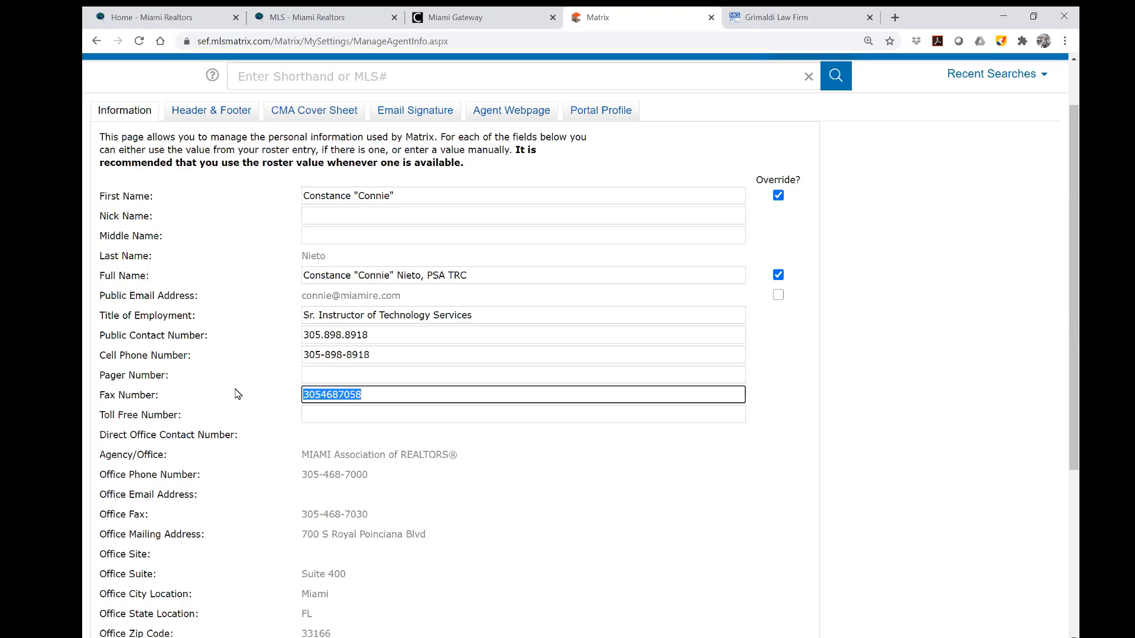
click(328, 377)
click(212, 387)
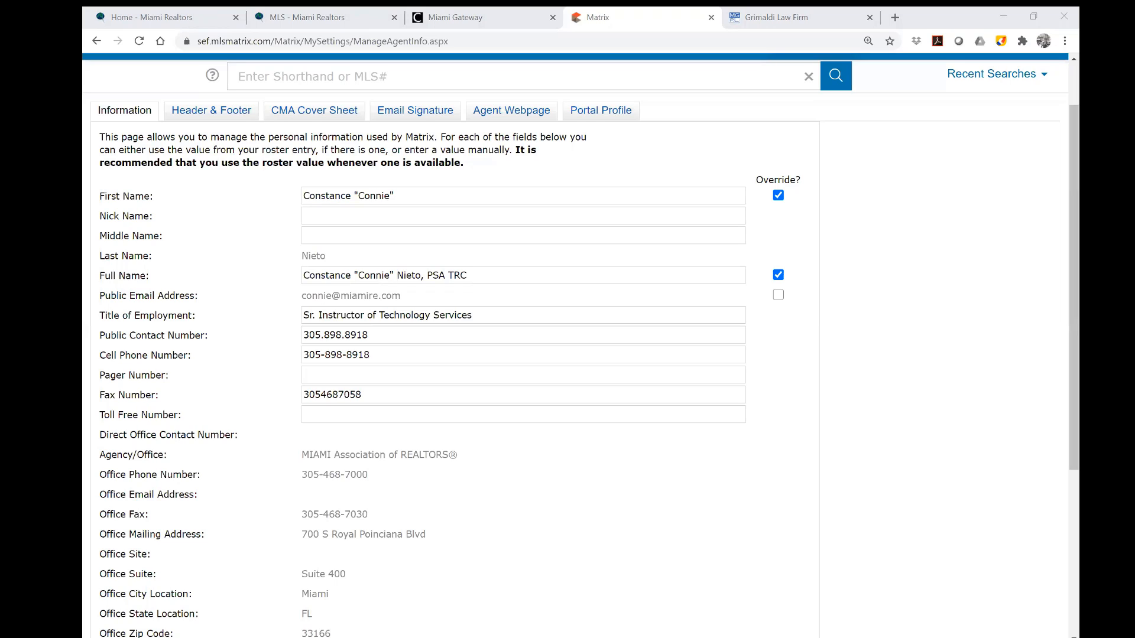
click(583, 503)
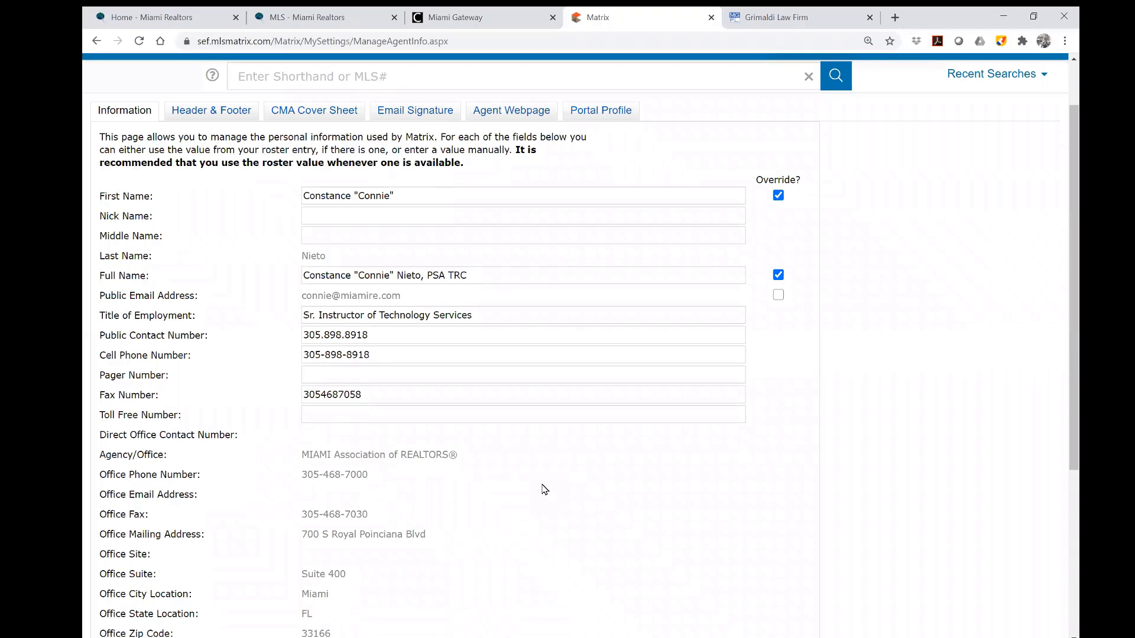
scroll(543, 489, down, 5)
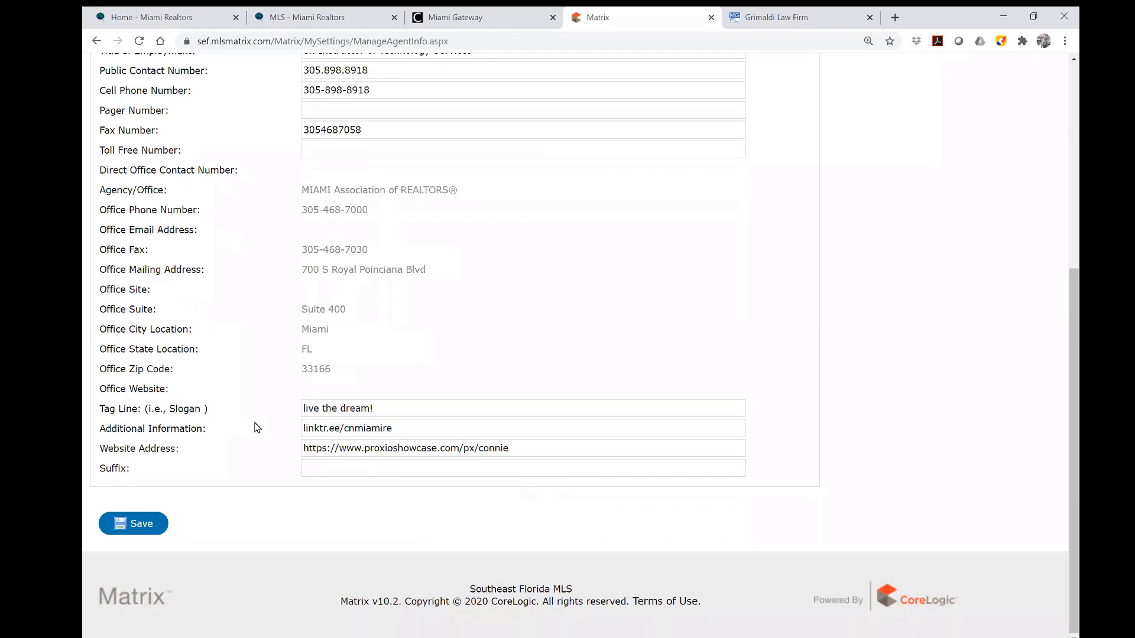
drag(388, 408, 263, 408)
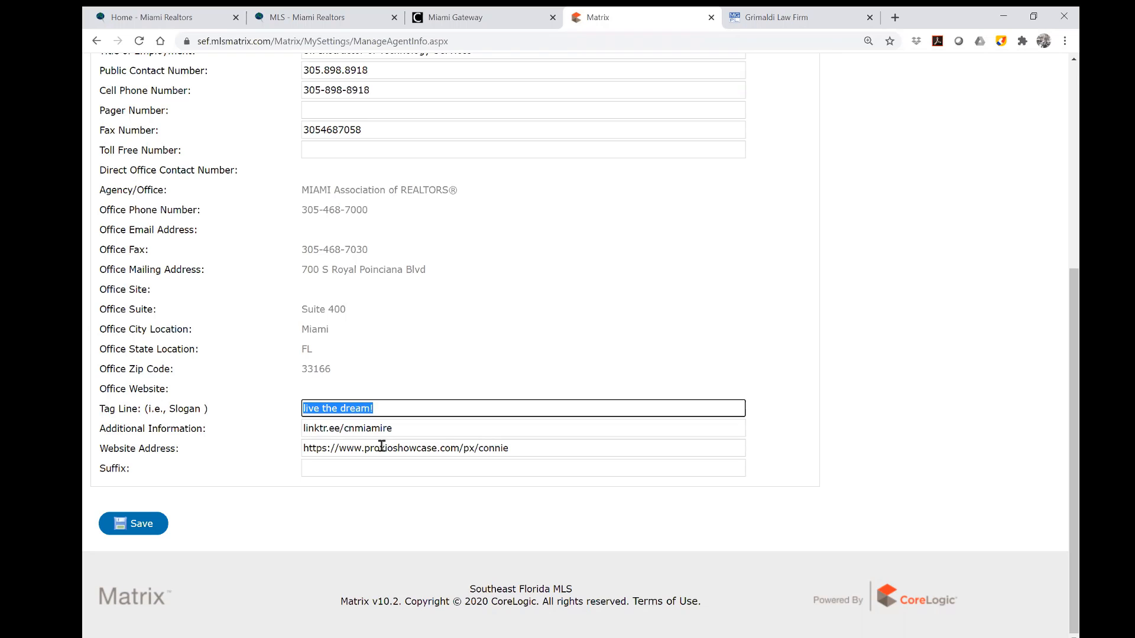
key(Tab)
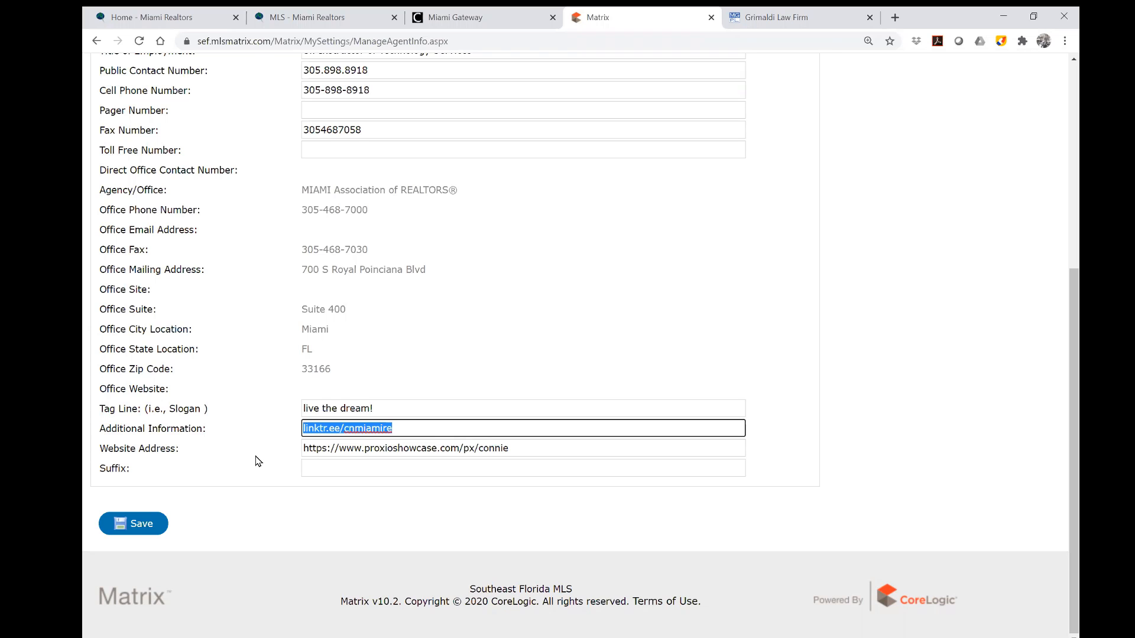
scroll(737, 319, up, 5)
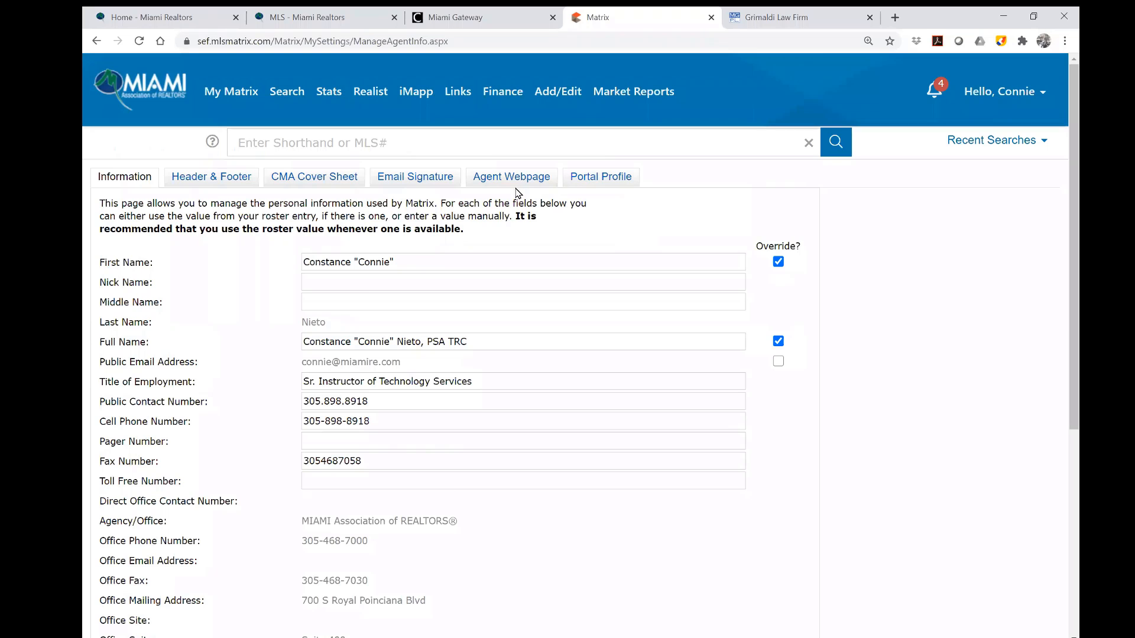
scroll(701, 496, down, 3)
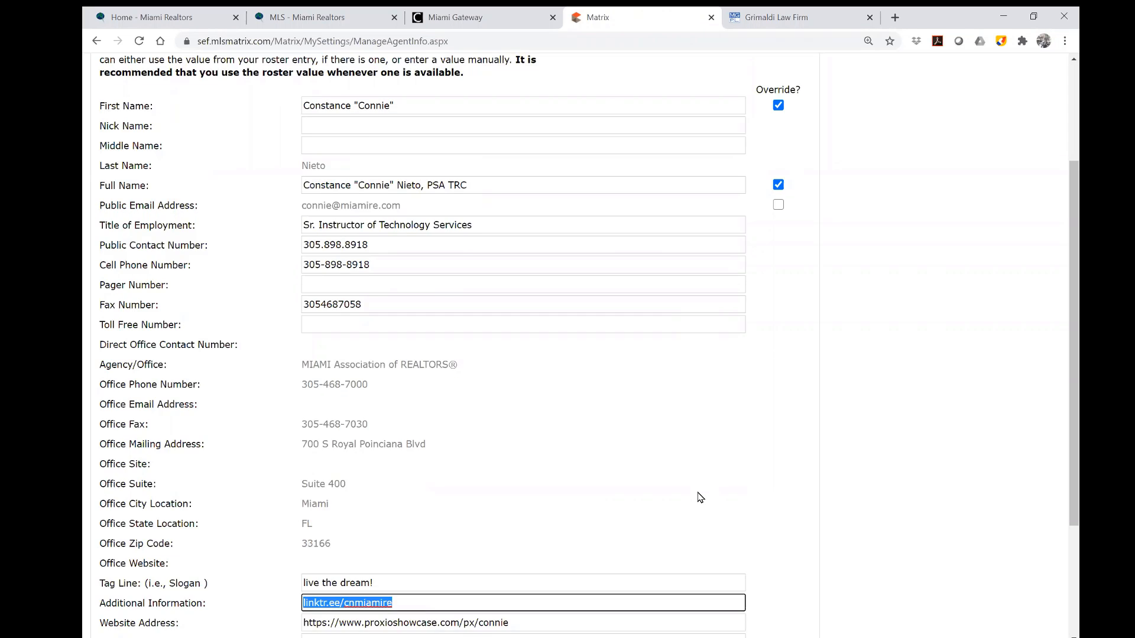
scroll(697, 496, down, 3)
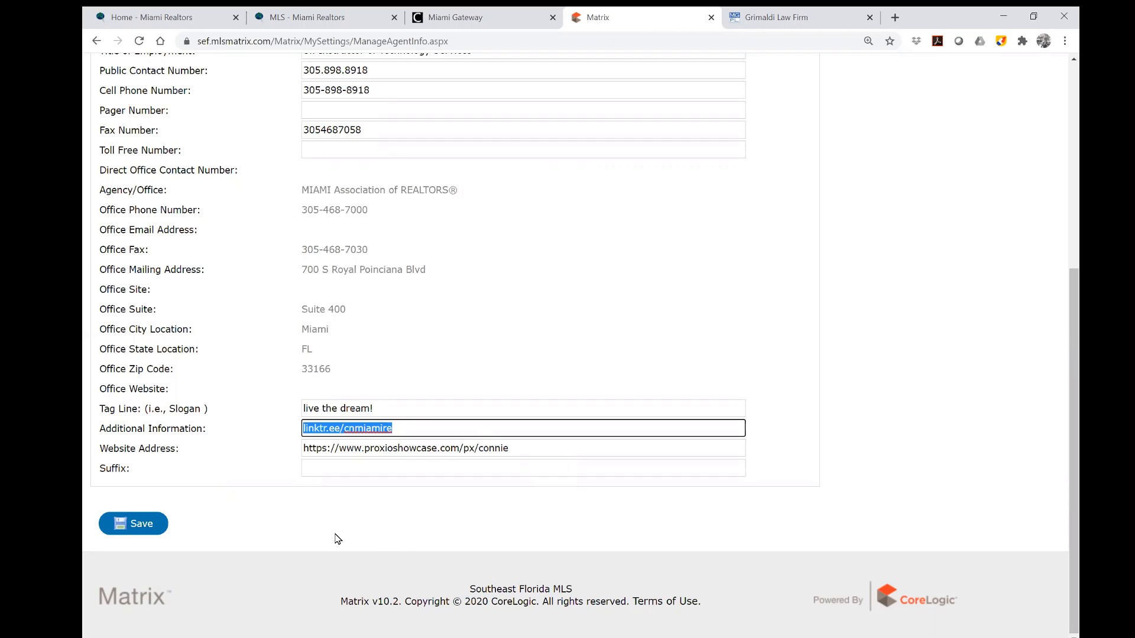
Load the agent's Proxio Showcase page in a new tab and copy its address.
click(893, 17)
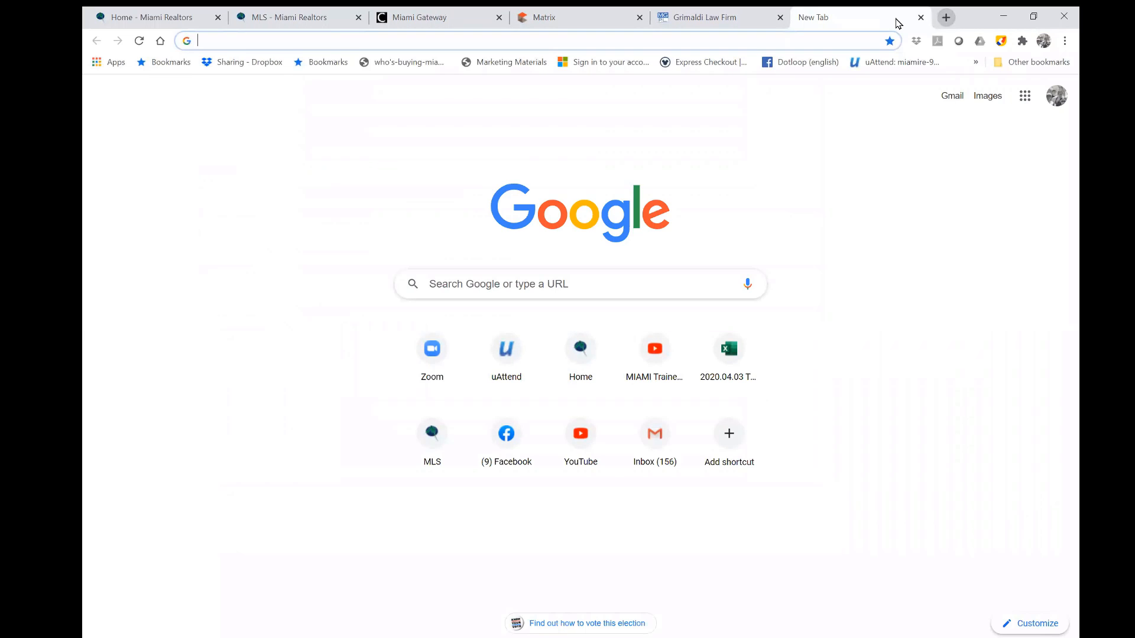
text(proxioshowcase.com/px/connie)
key(Return)
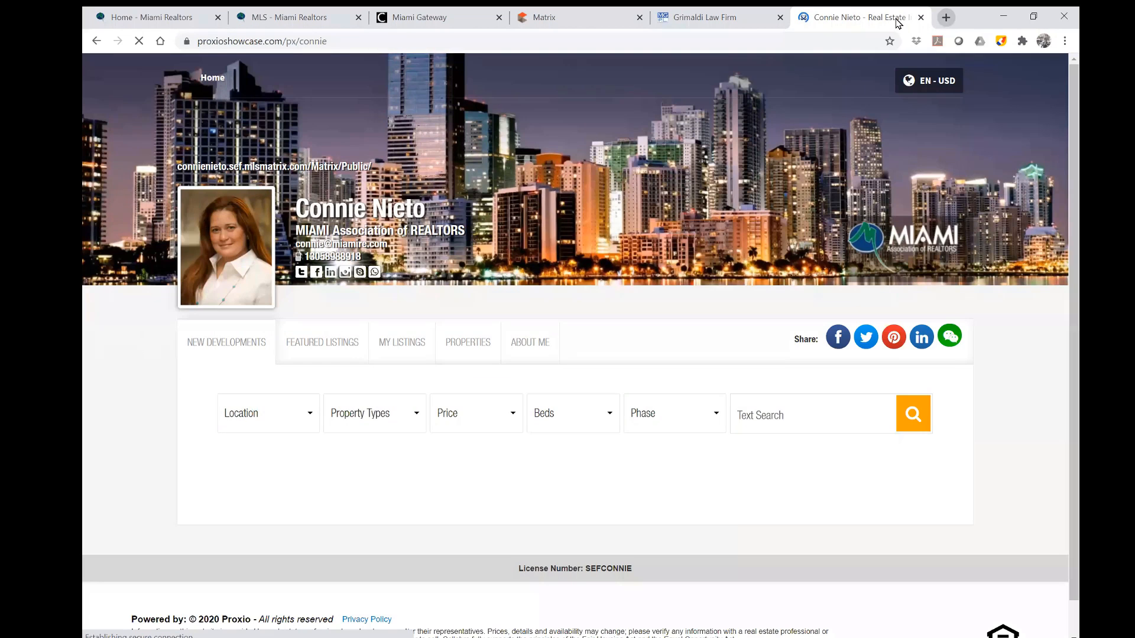
click(228, 40)
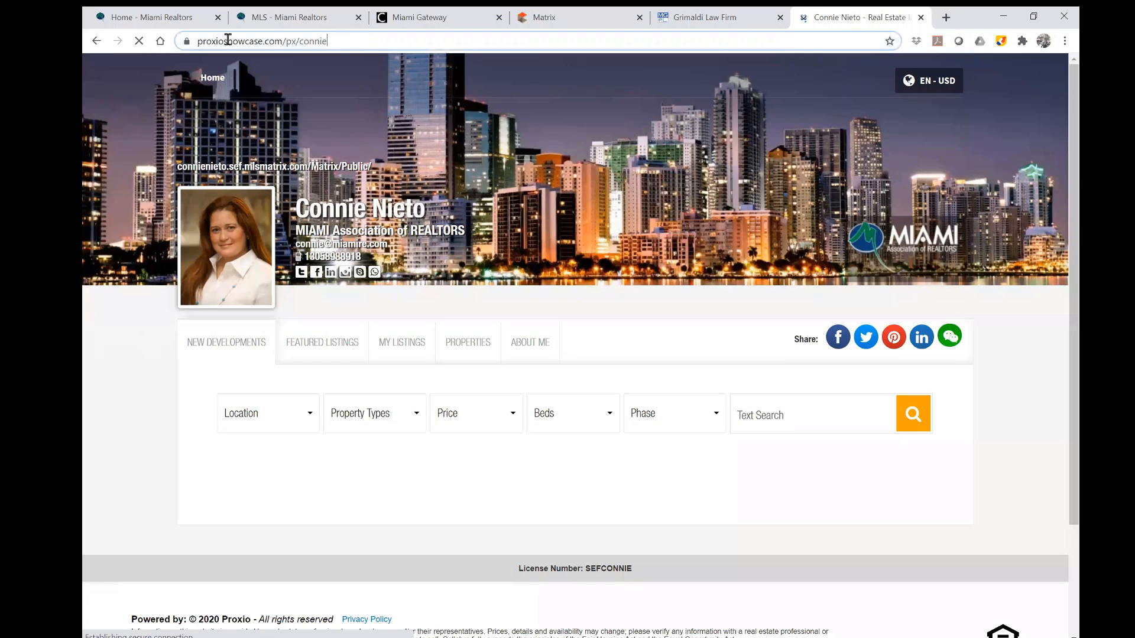
right_click(232, 40)
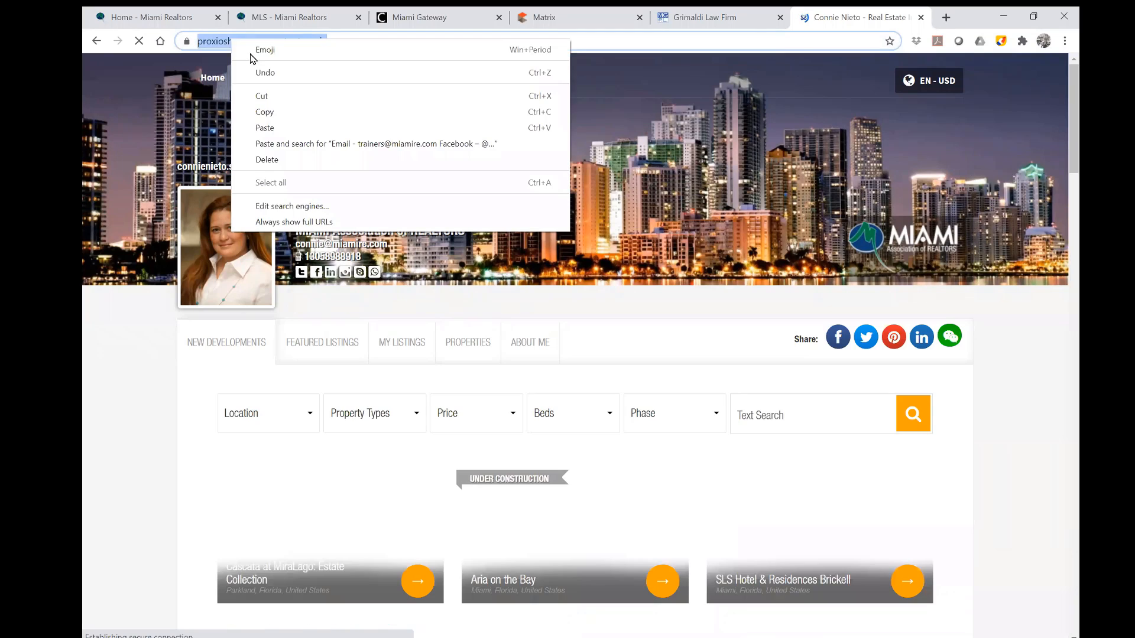
click(284, 118)
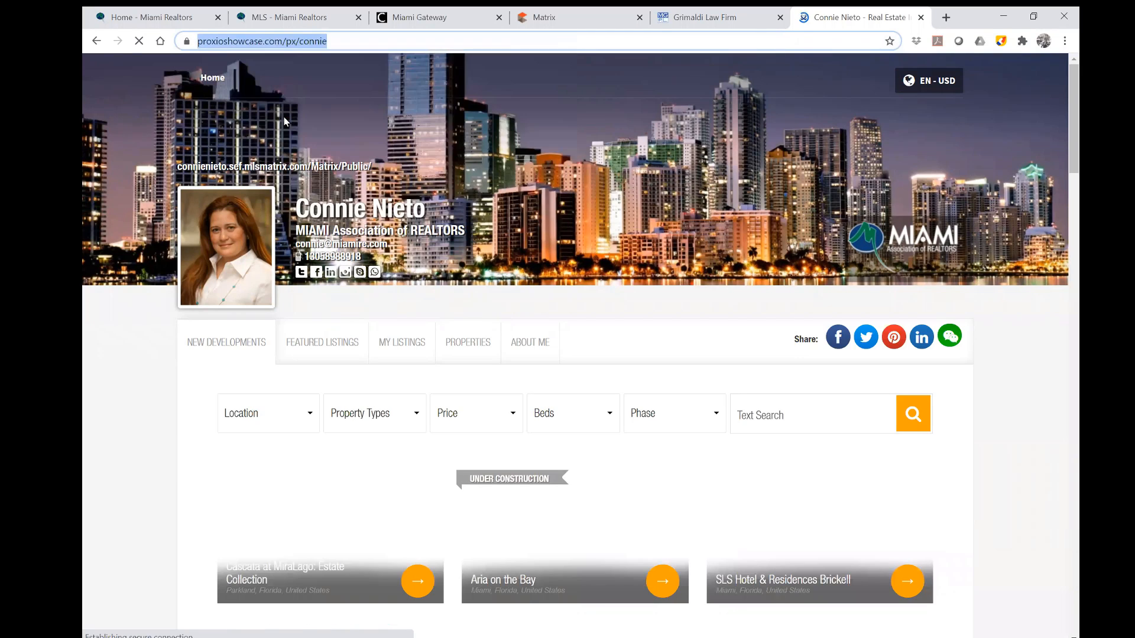
Back in the Matrix form, select the existing Website Address text for replacement.
click(588, 20)
drag(559, 451, 282, 456)
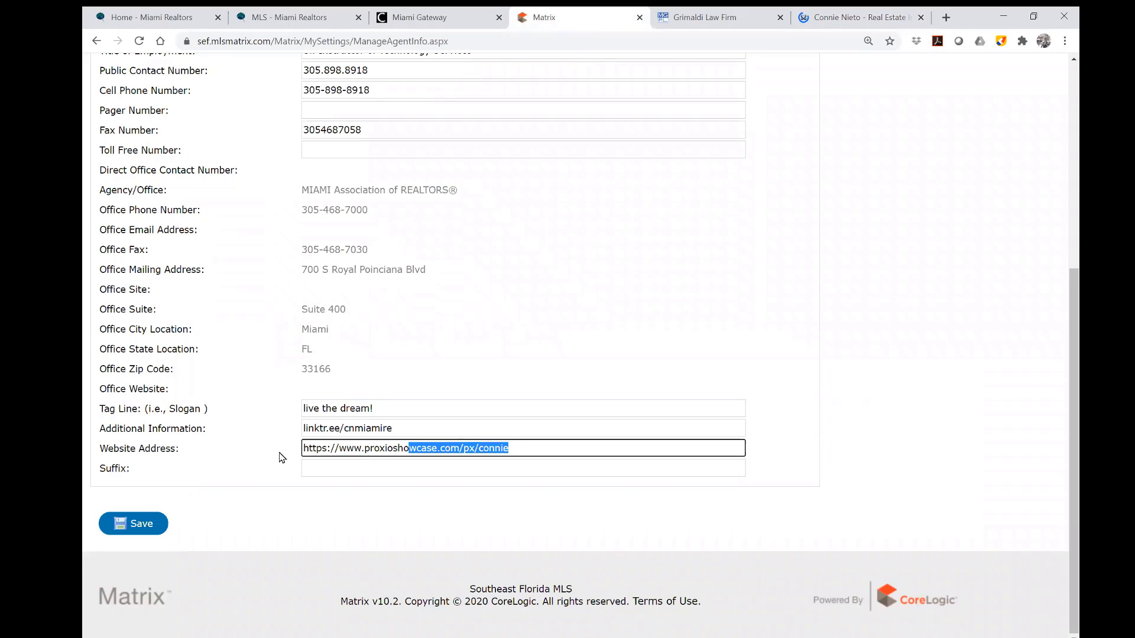
right_click(362, 444)
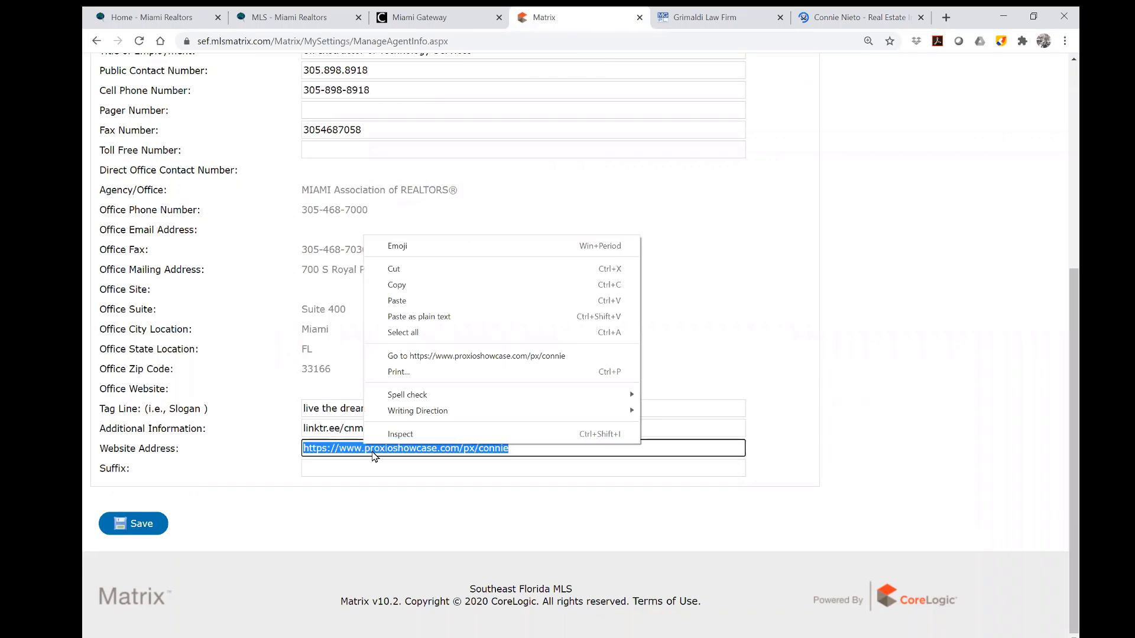
Paste the Proxio Showcase link into Website Address and save the Information form.
click(415, 302)
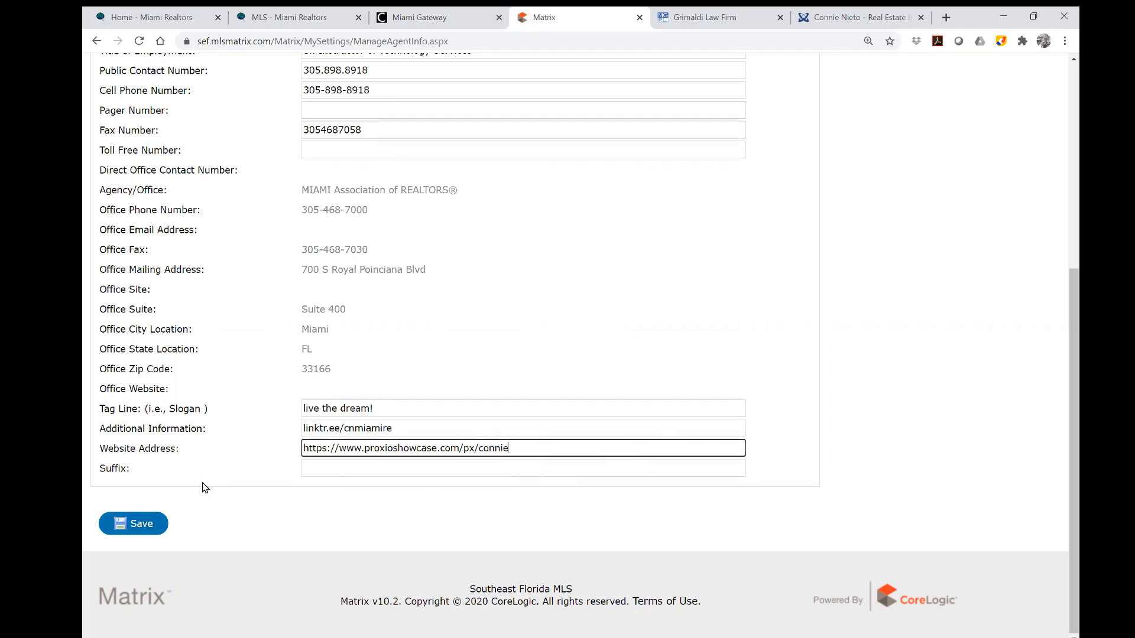
click(141, 527)
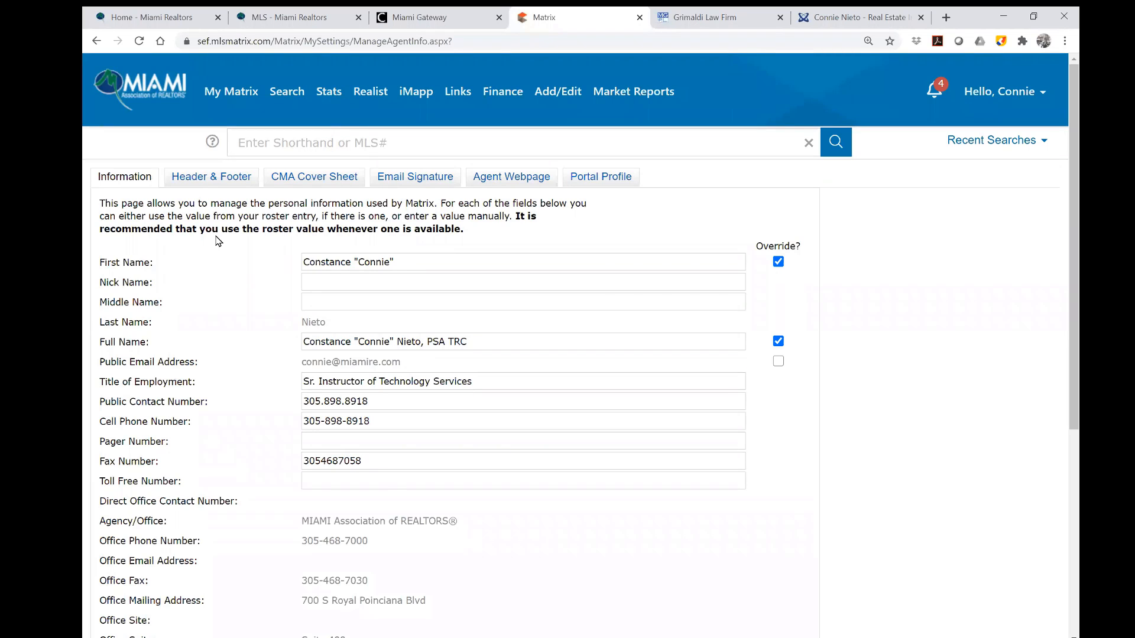
Open the Header & Footer settings and show the option to upload a custom banner image.
click(220, 187)
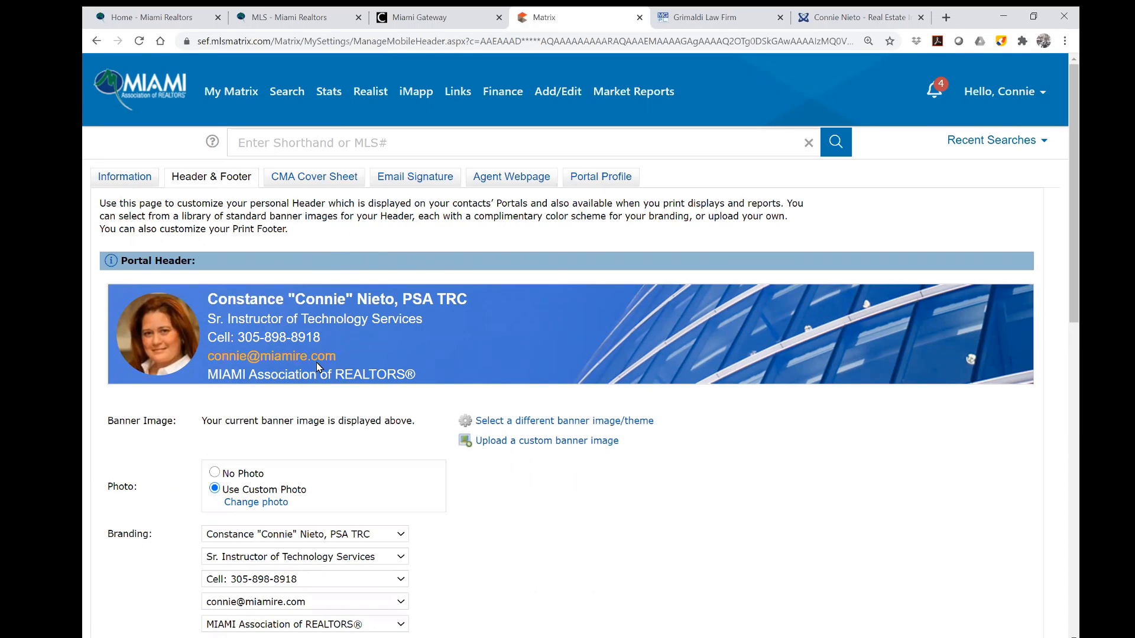
scroll(769, 444, down, 1)
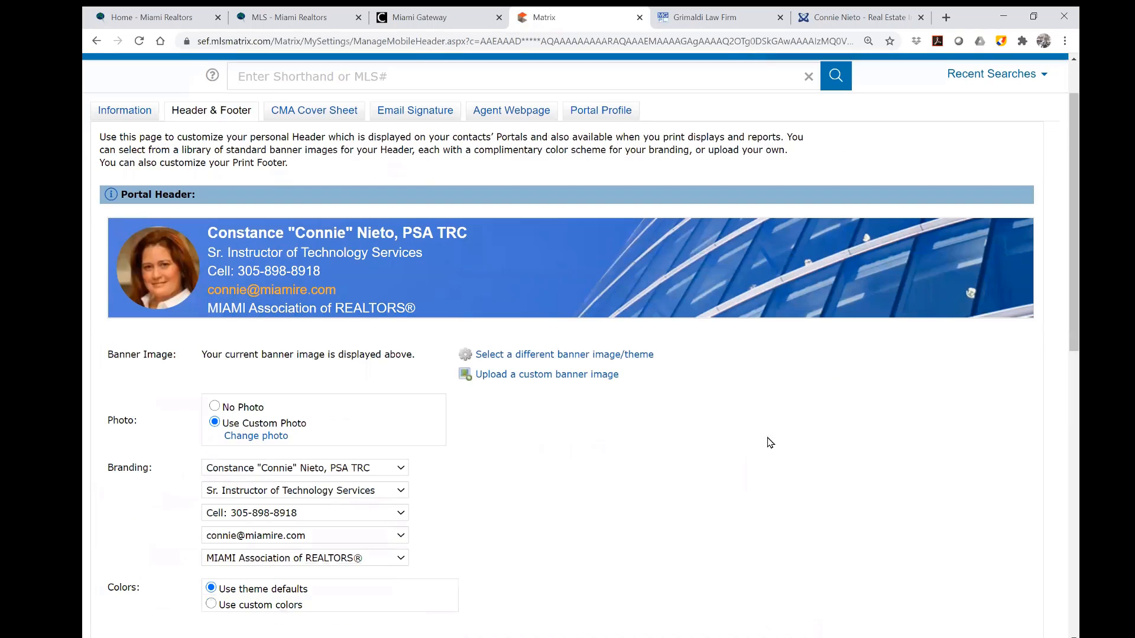
click(577, 375)
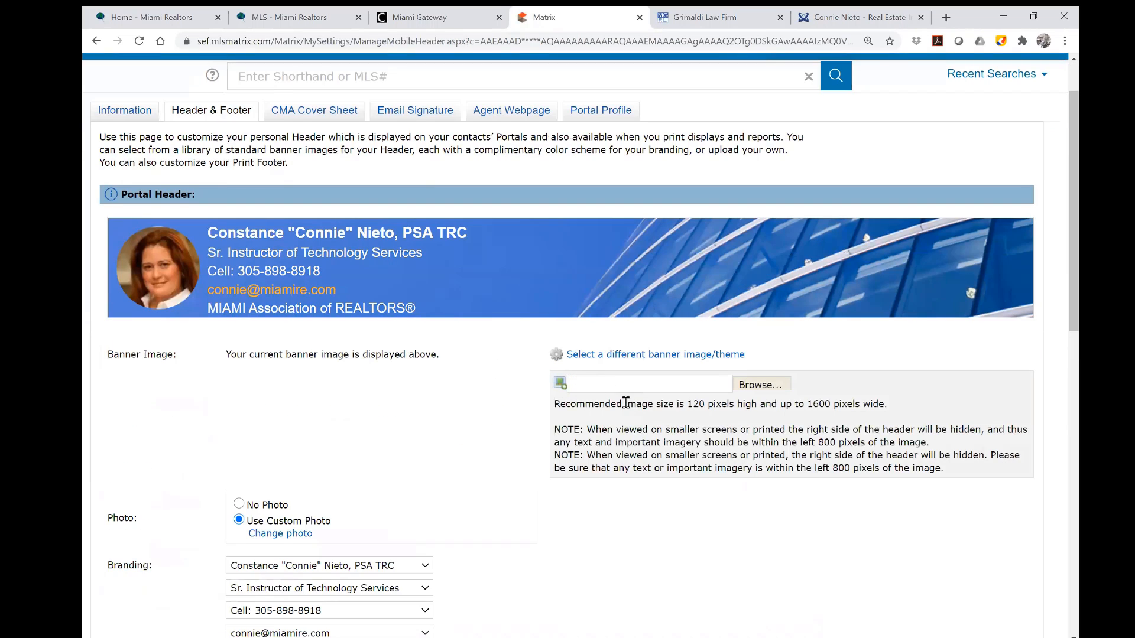
scroll(628, 406, down, 1)
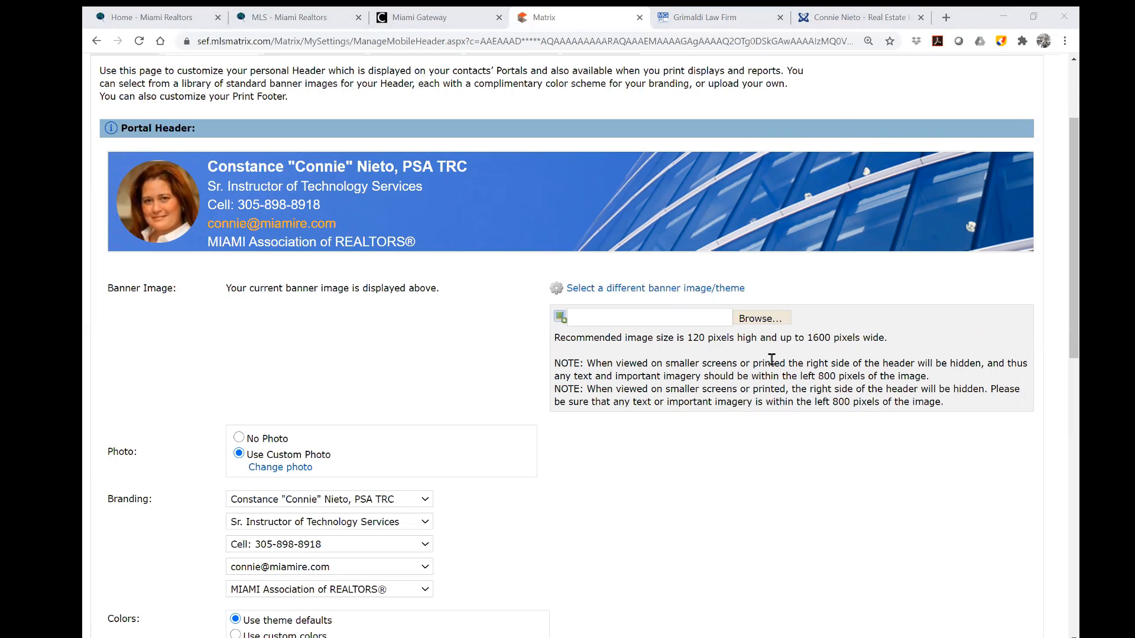
click(685, 295)
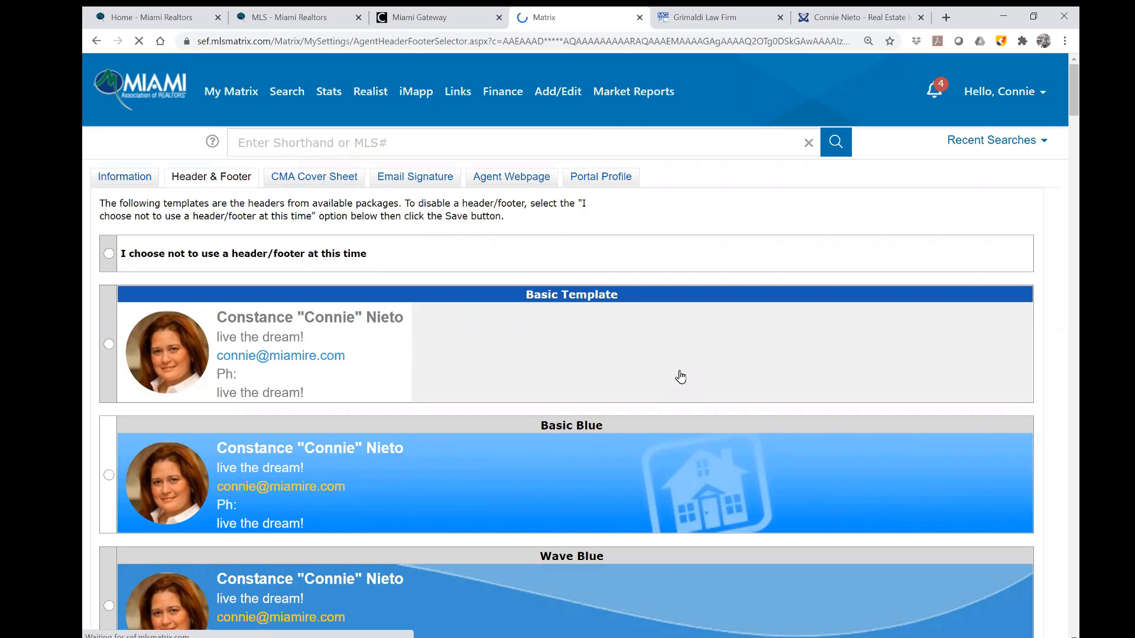
Choose the Luxurious Villa banner theme for the portal header and preview it.
scroll(680, 377, down, 2)
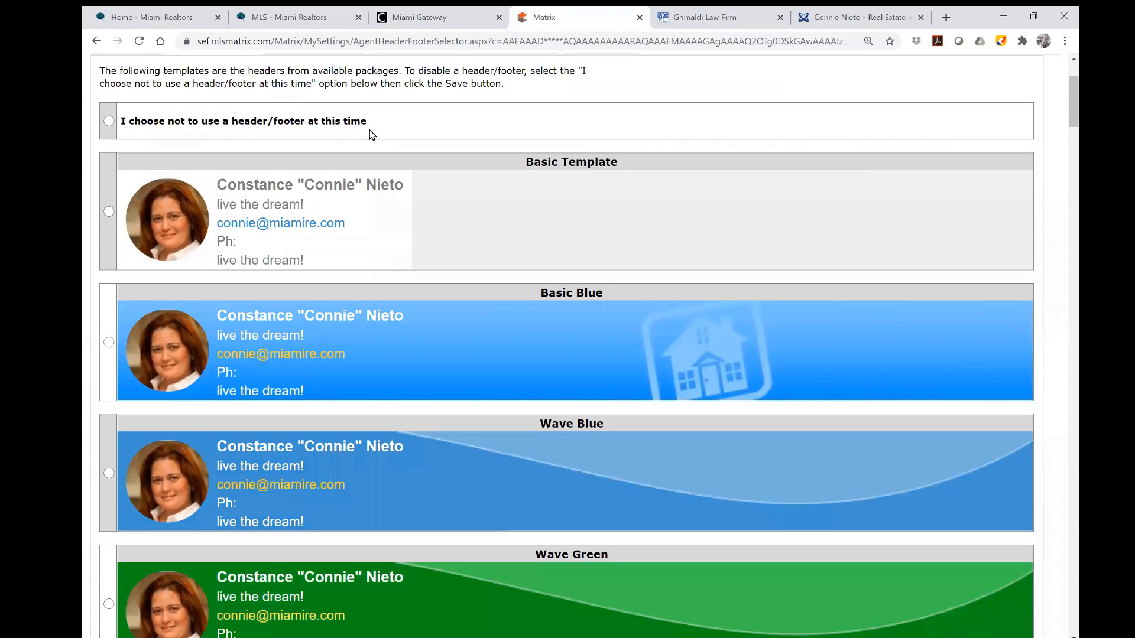
scroll(523, 347, up, 1)
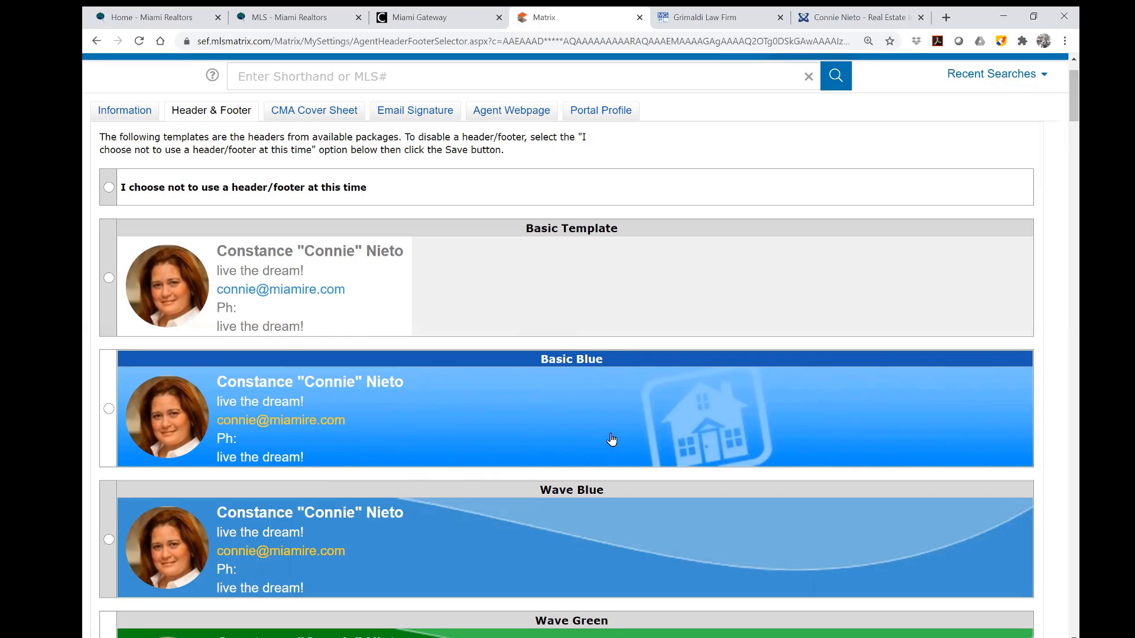
scroll(725, 438, down, 2)
scroll(726, 437, down, 10)
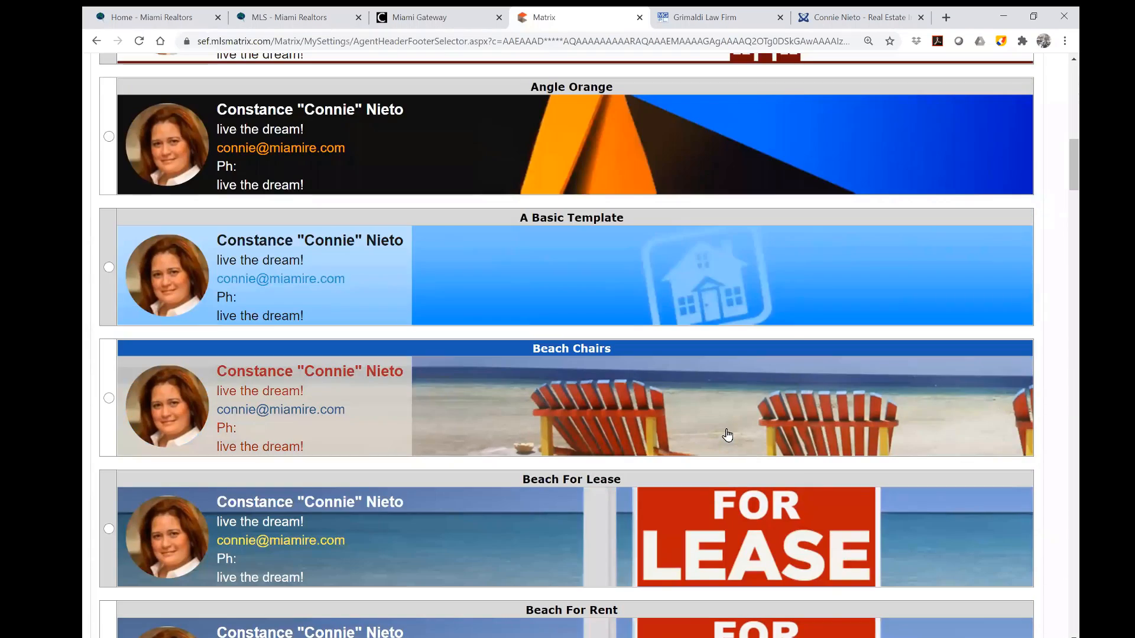
scroll(727, 435, down, 13)
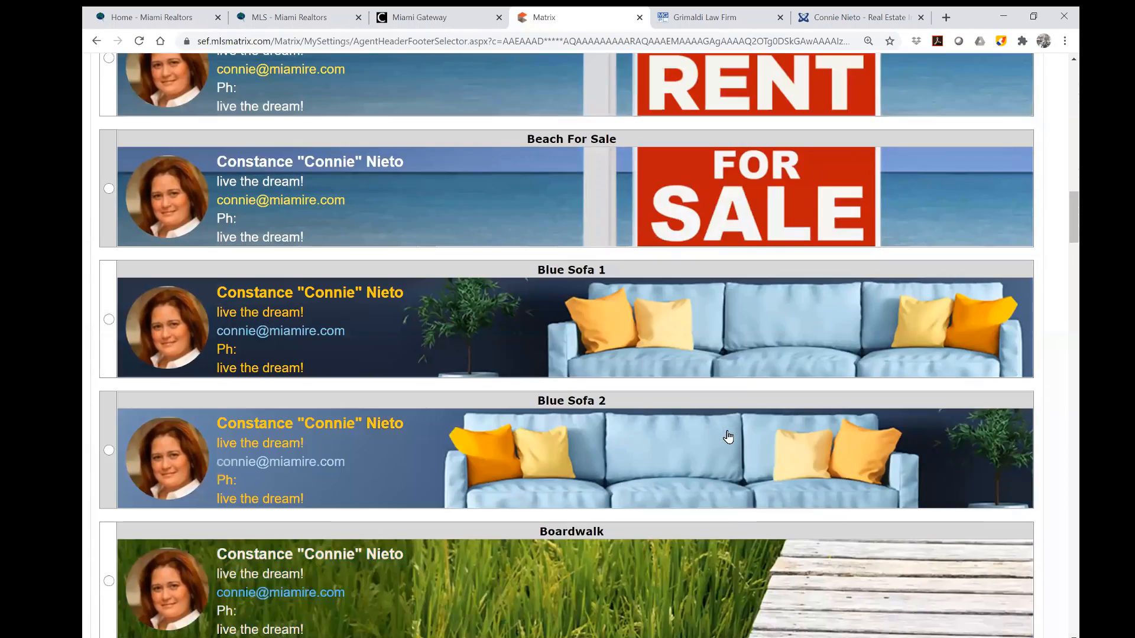
scroll(728, 438, down, 12)
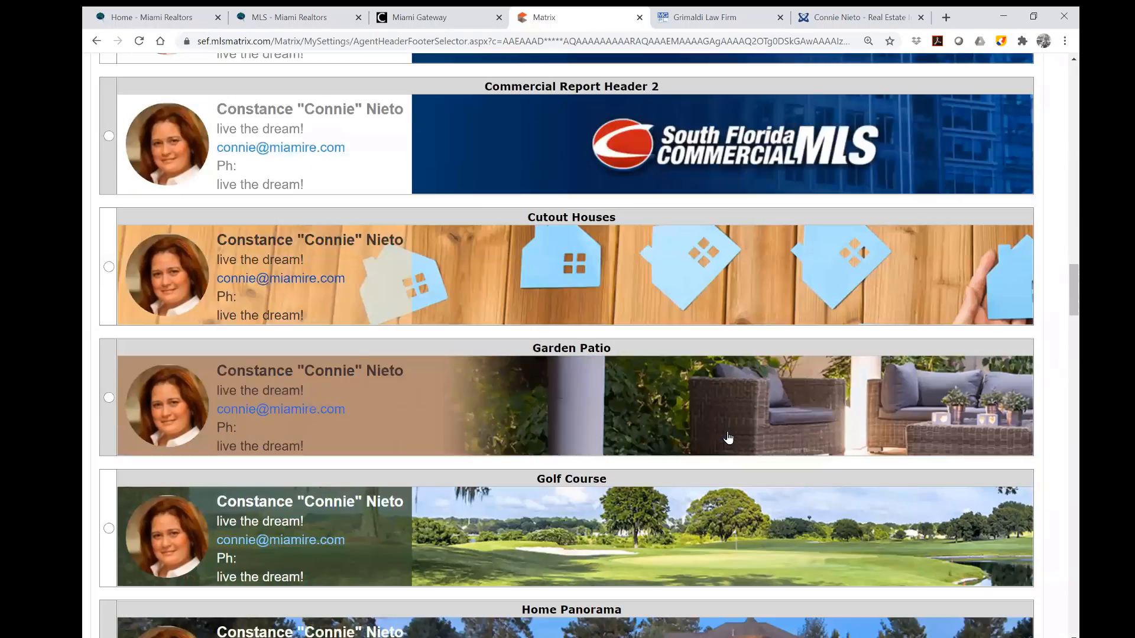
scroll(730, 437, down, 10)
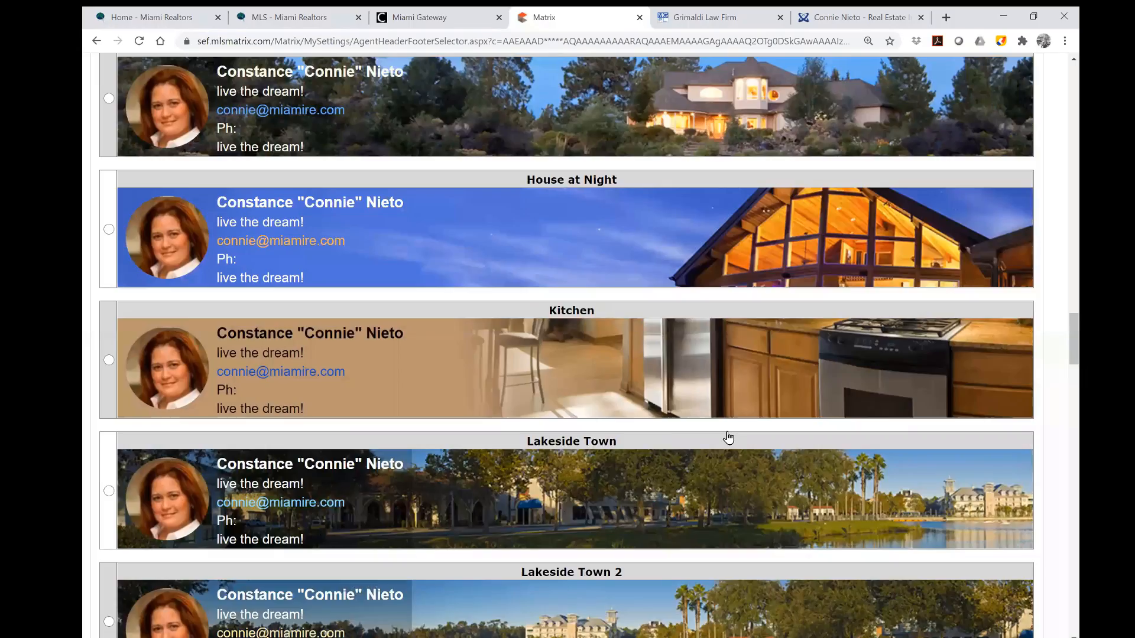
scroll(727, 437, down, 10)
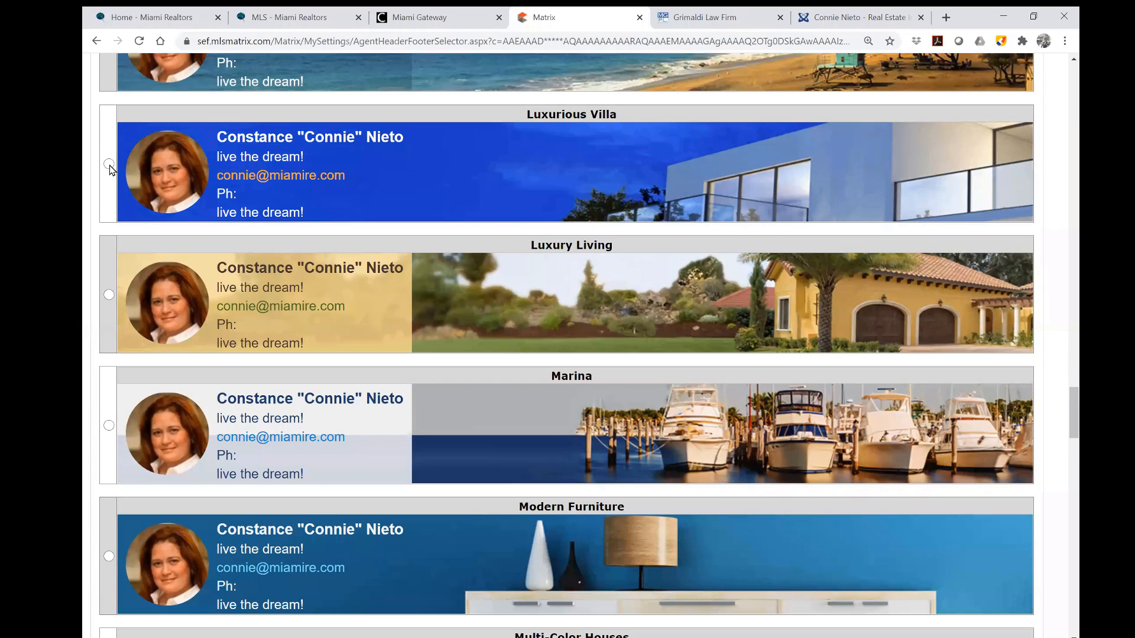
click(108, 165)
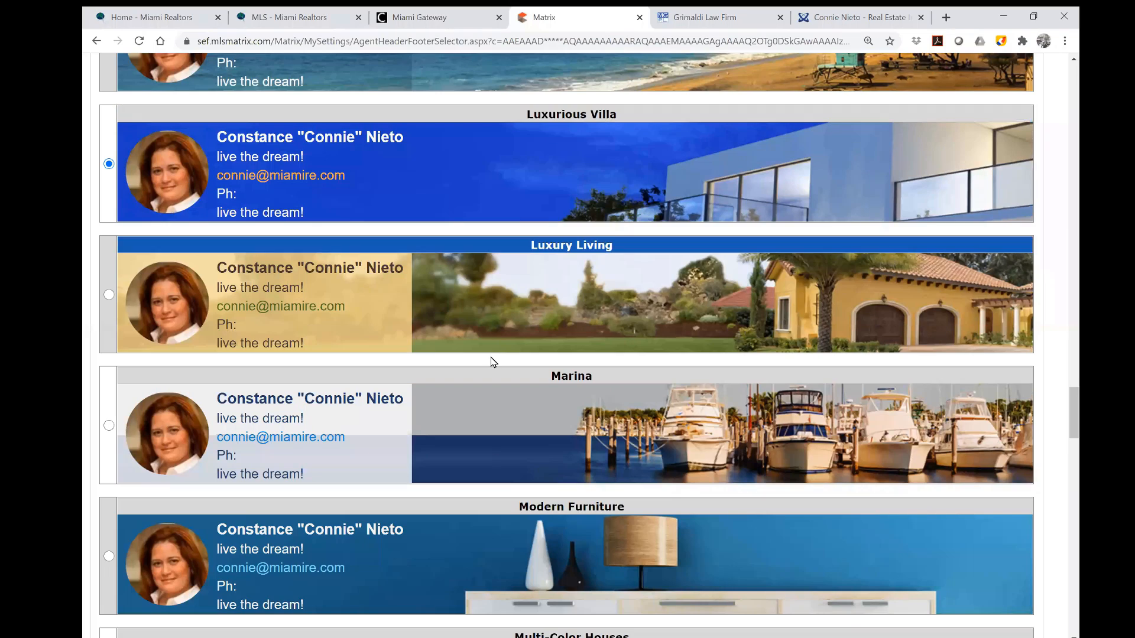
scroll(493, 362, down, 15)
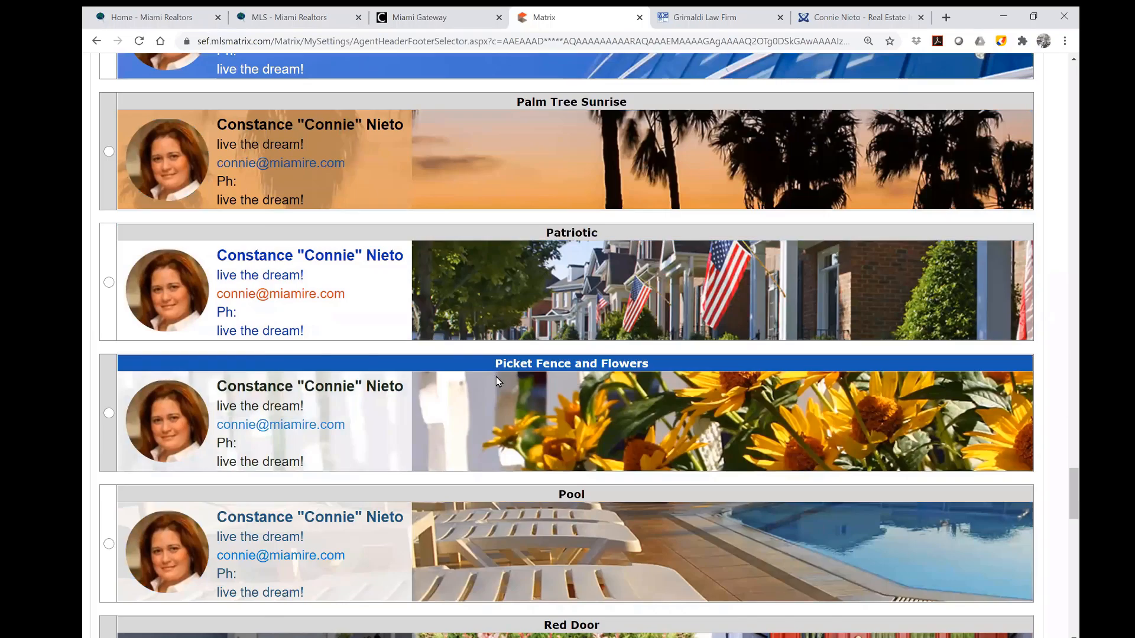
scroll(496, 378, down, 20)
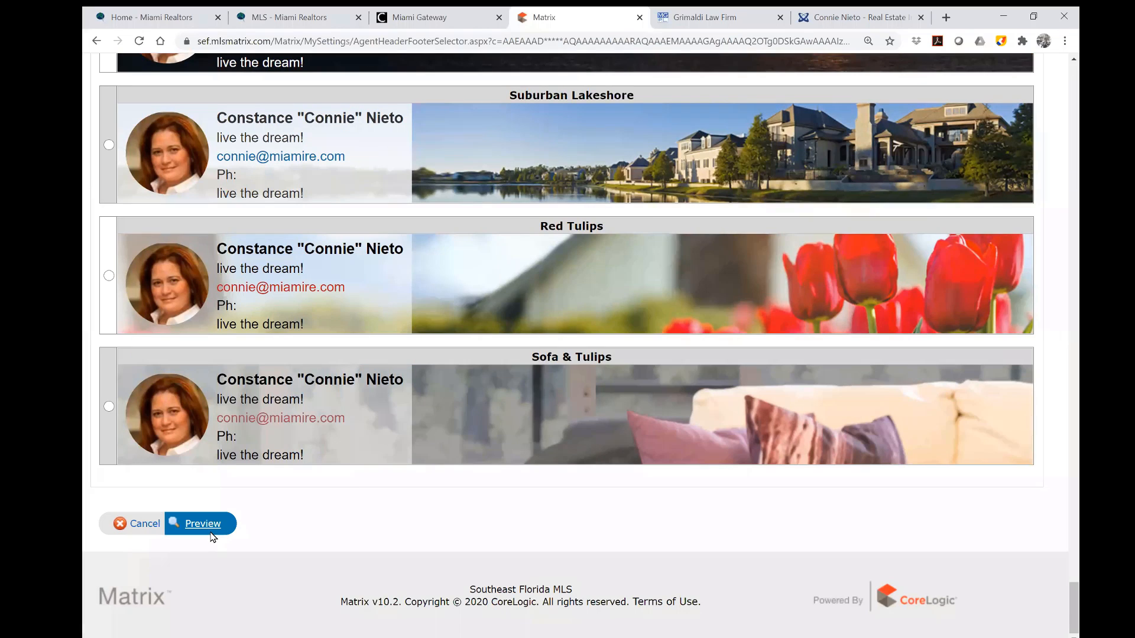
click(210, 532)
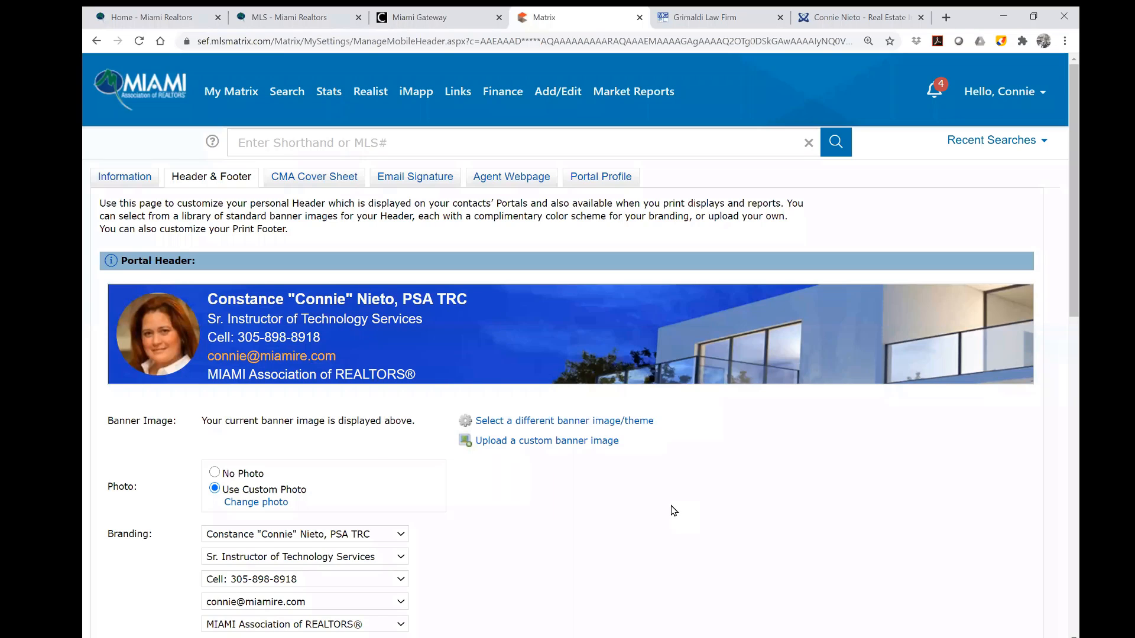
Keep the header's first three branding lines as full name, job title and cell number.
scroll(671, 511, down, 1)
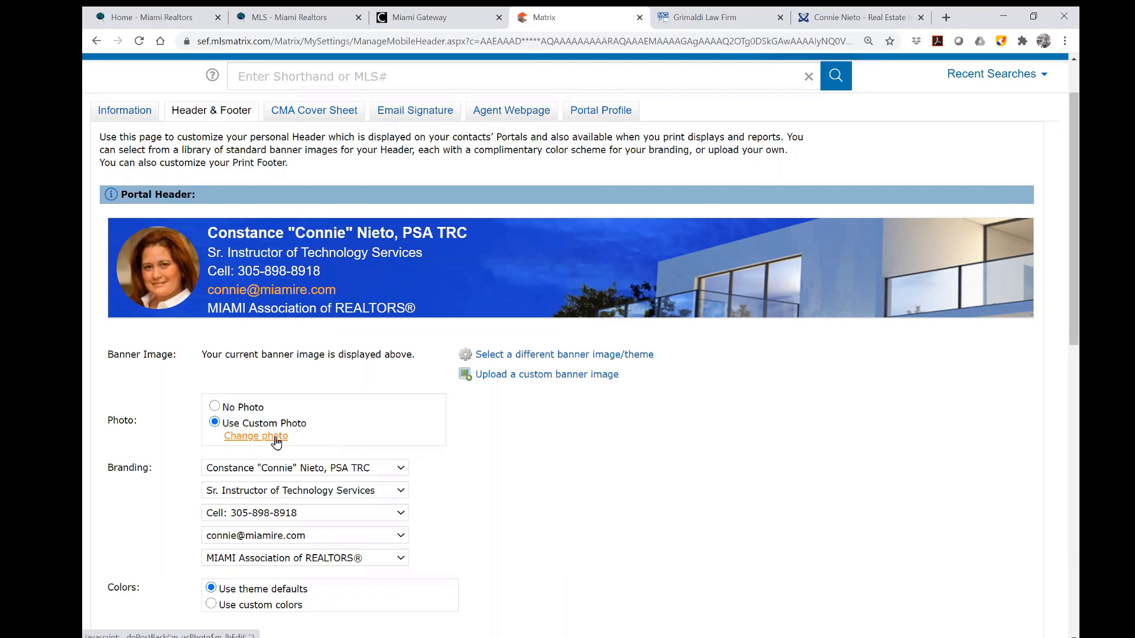
scroll(275, 441, down, 1)
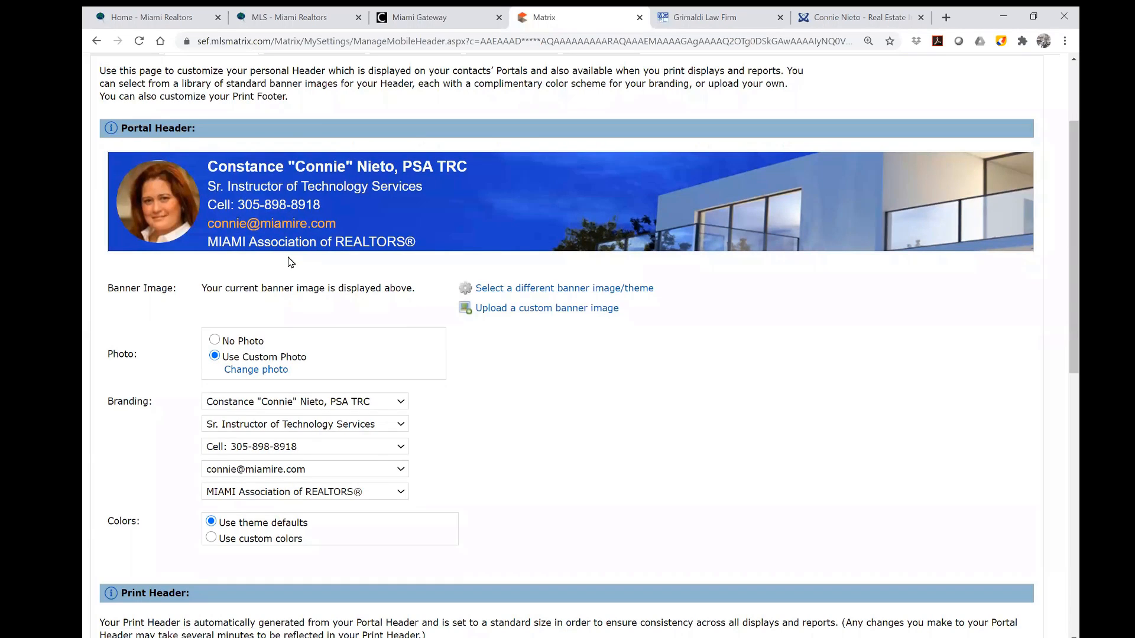
click(401, 403)
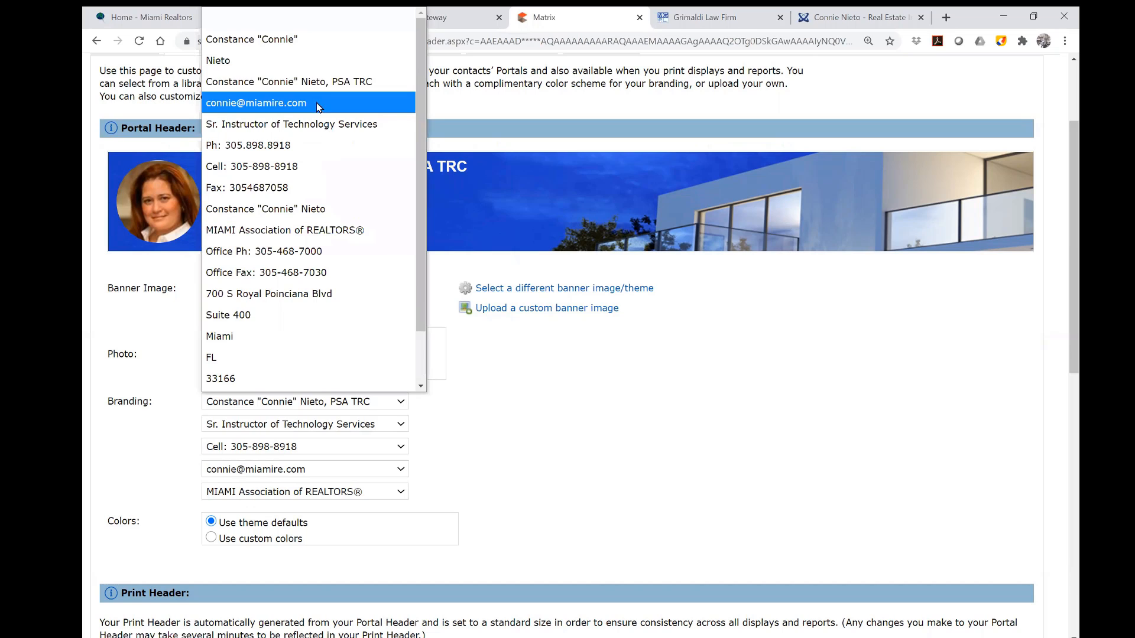
click(313, 80)
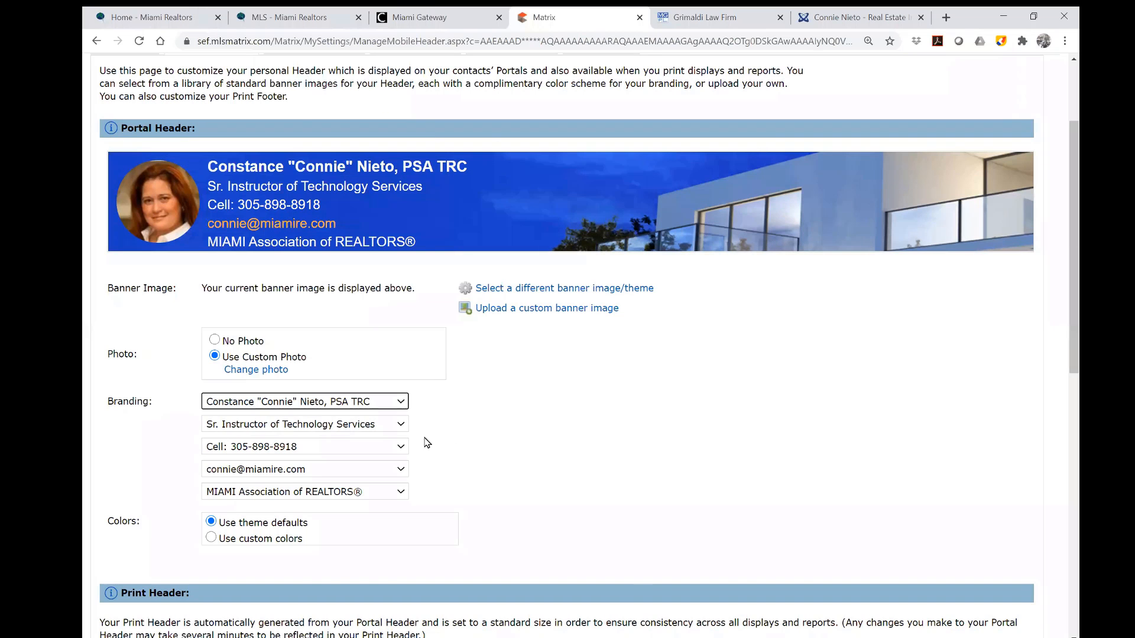
click(402, 425)
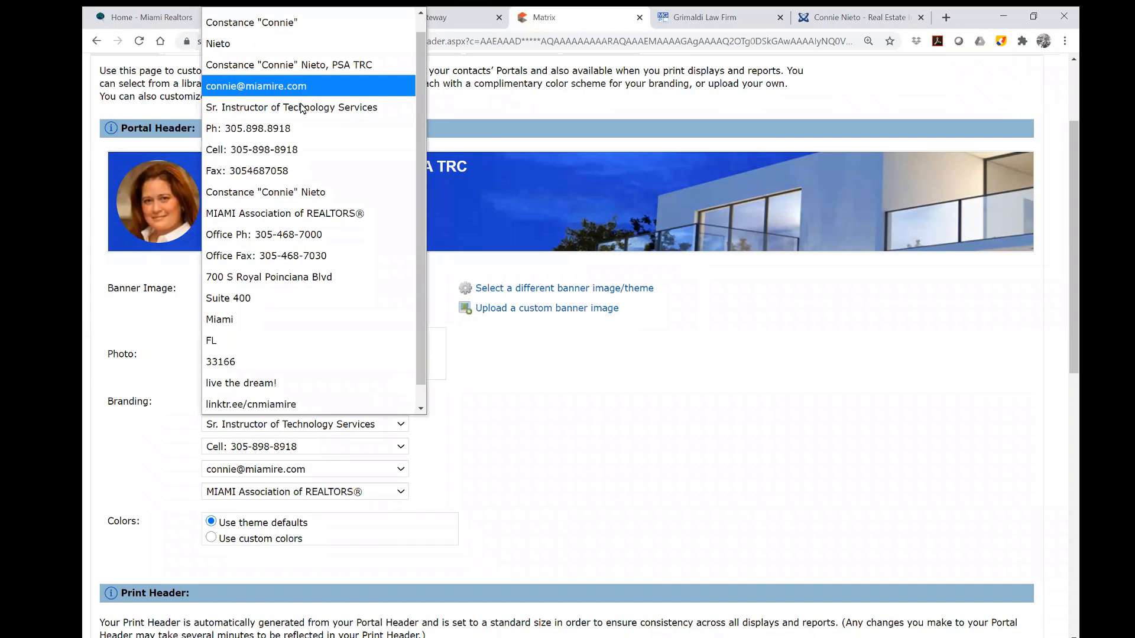
click(303, 109)
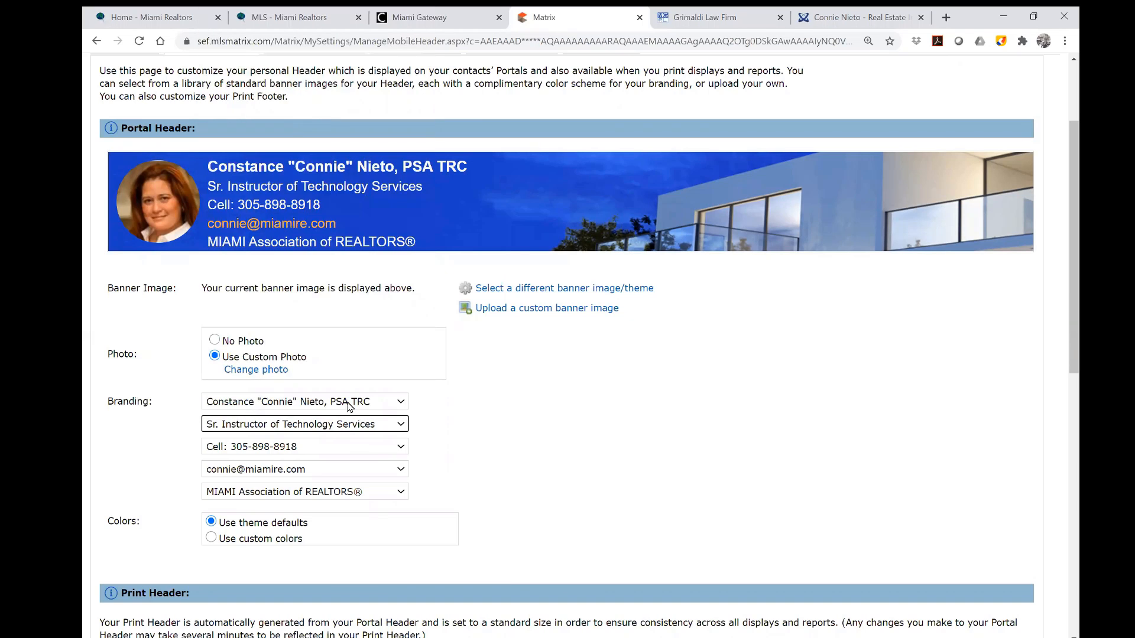
click(402, 455)
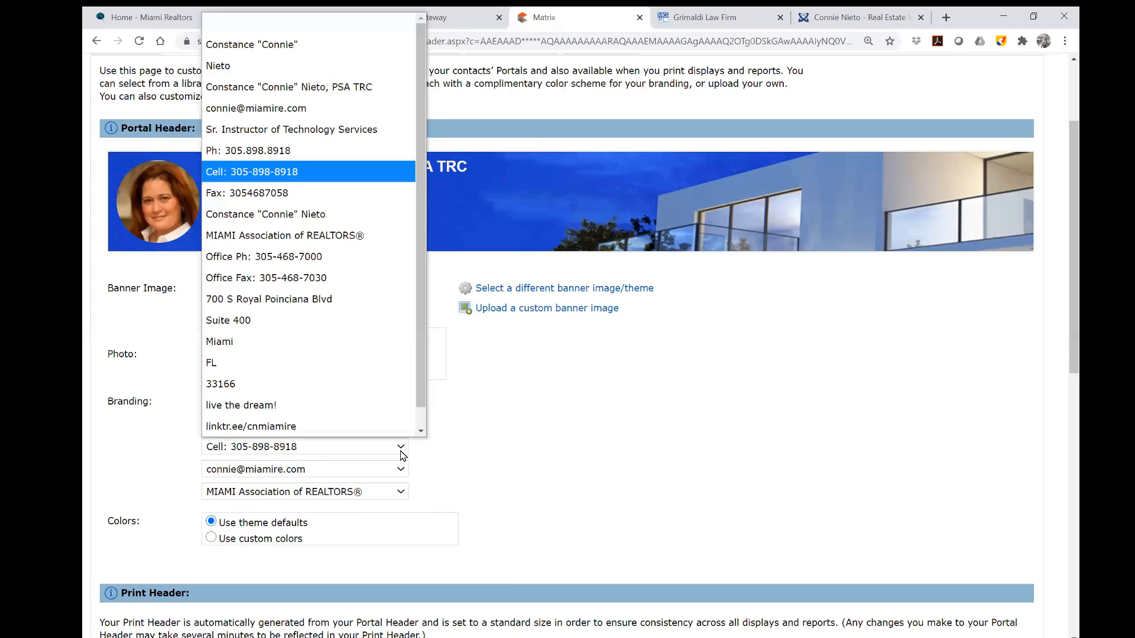
click(321, 173)
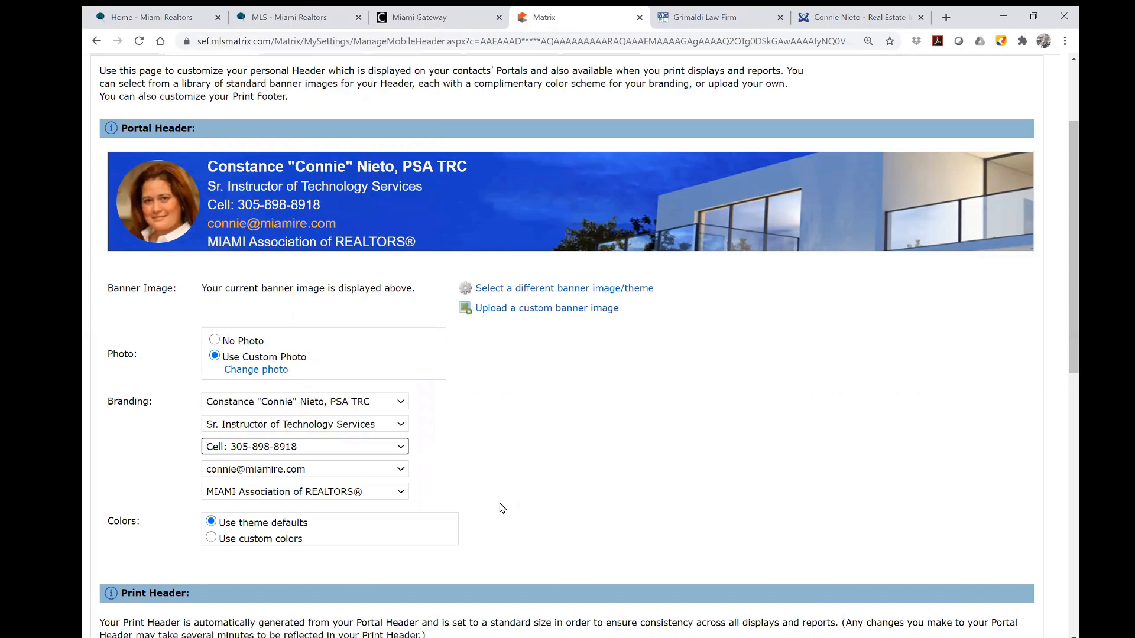
Set the fourth header branding line to the e-mail address instead of the showcase website link.
click(380, 476)
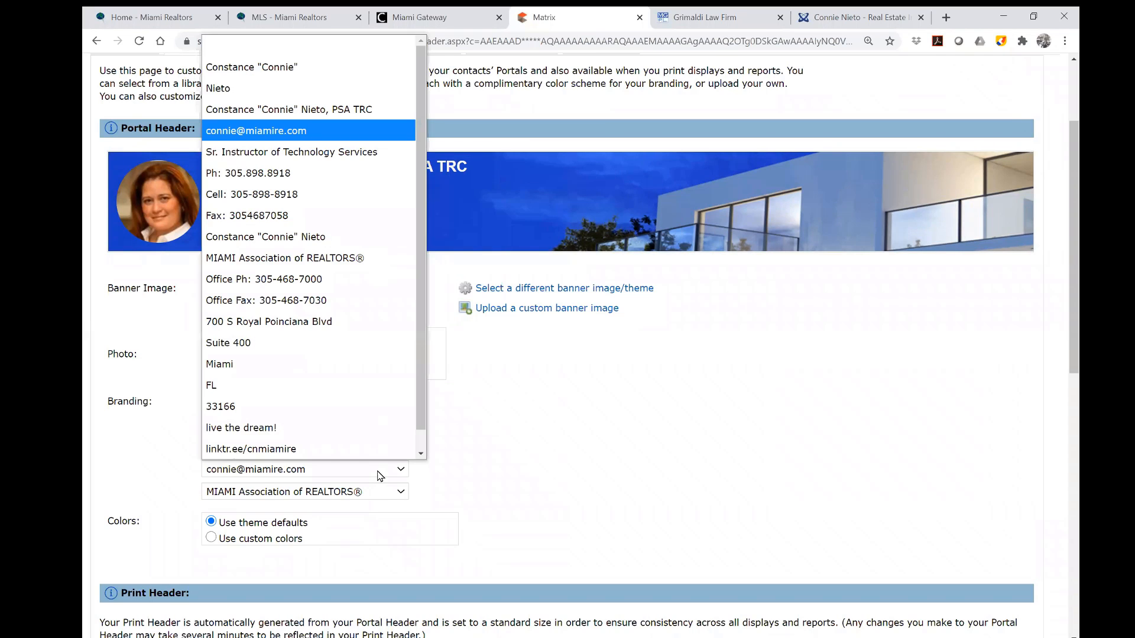
scroll(339, 384, down, 1)
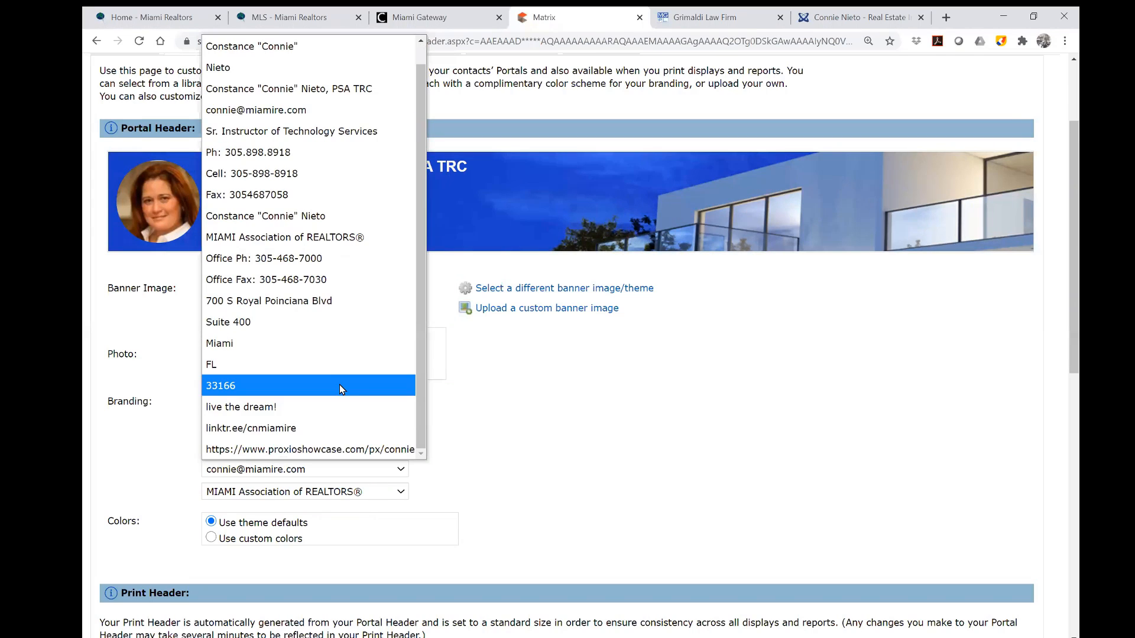
click(325, 448)
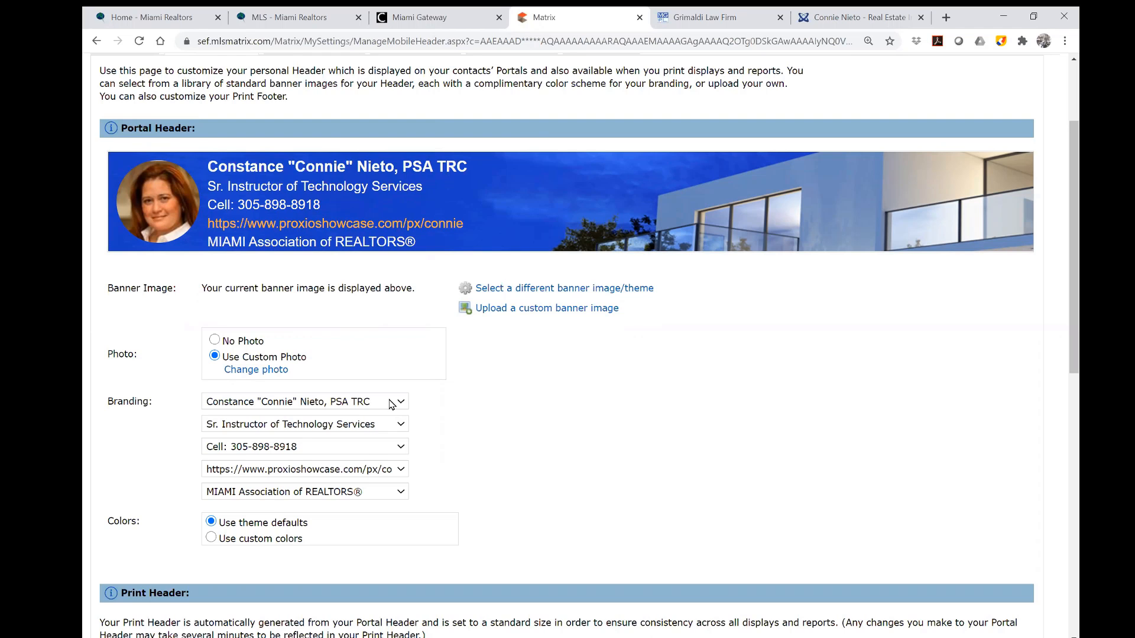
click(402, 471)
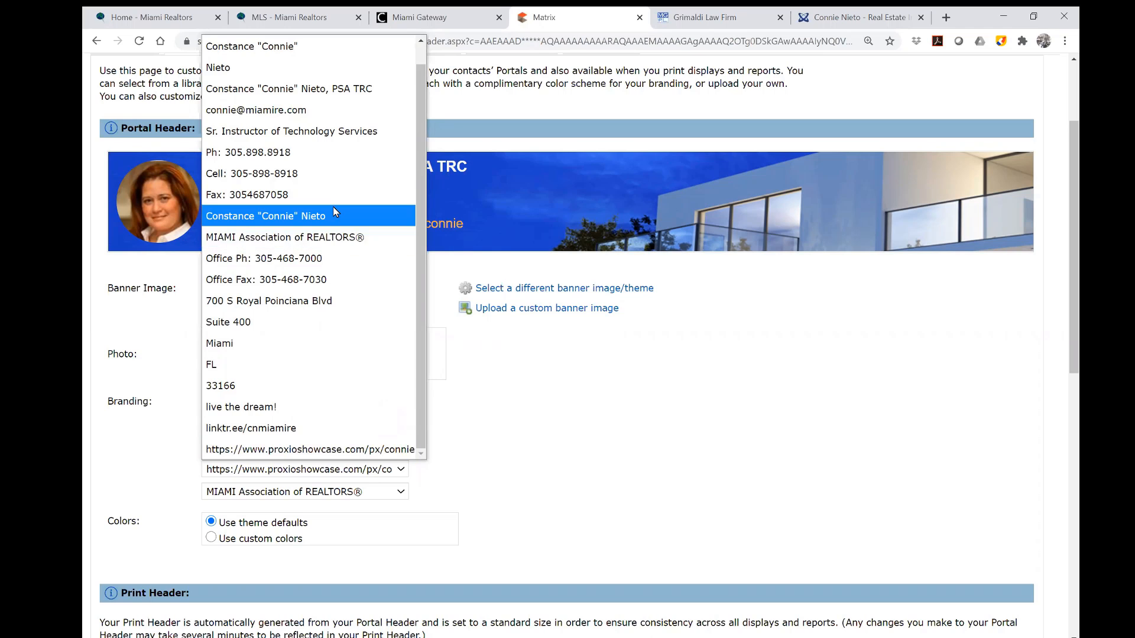
click(312, 109)
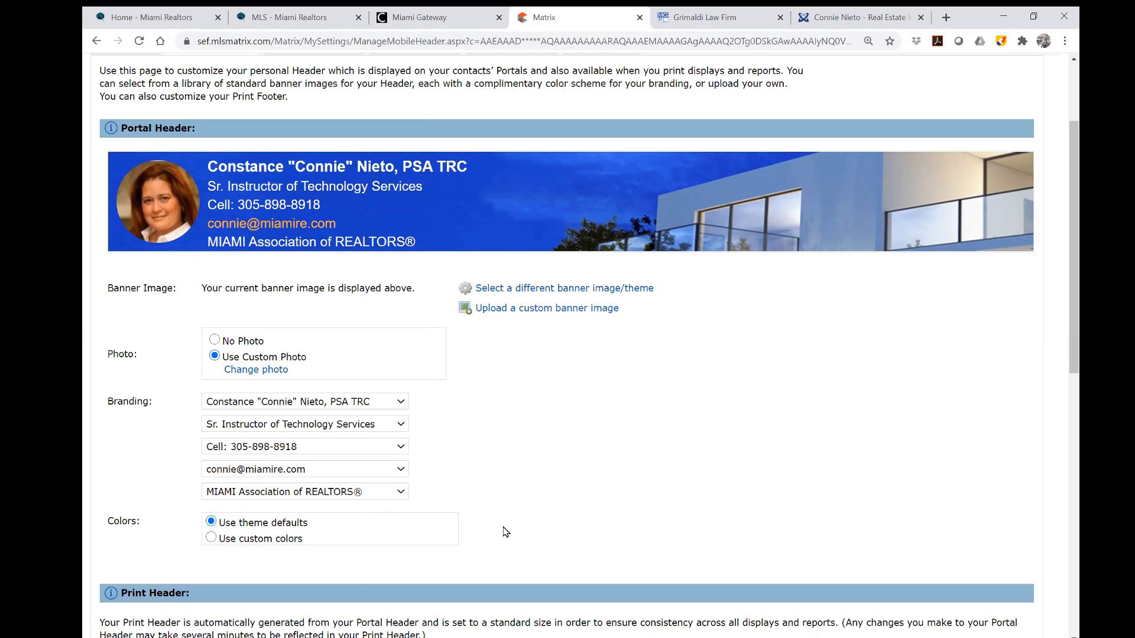
scroll(607, 496, down, 4)
scroll(607, 497, down, 3)
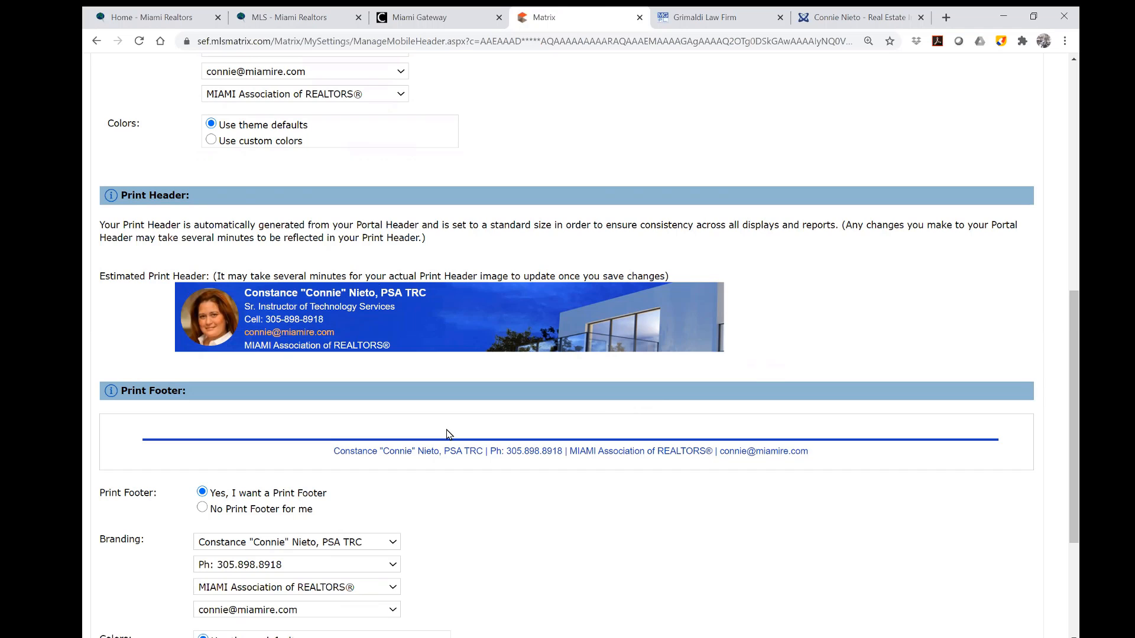
Keep the print footer lines as full name with designations, phone, association name and e-mail address.
scroll(447, 435, down, 2)
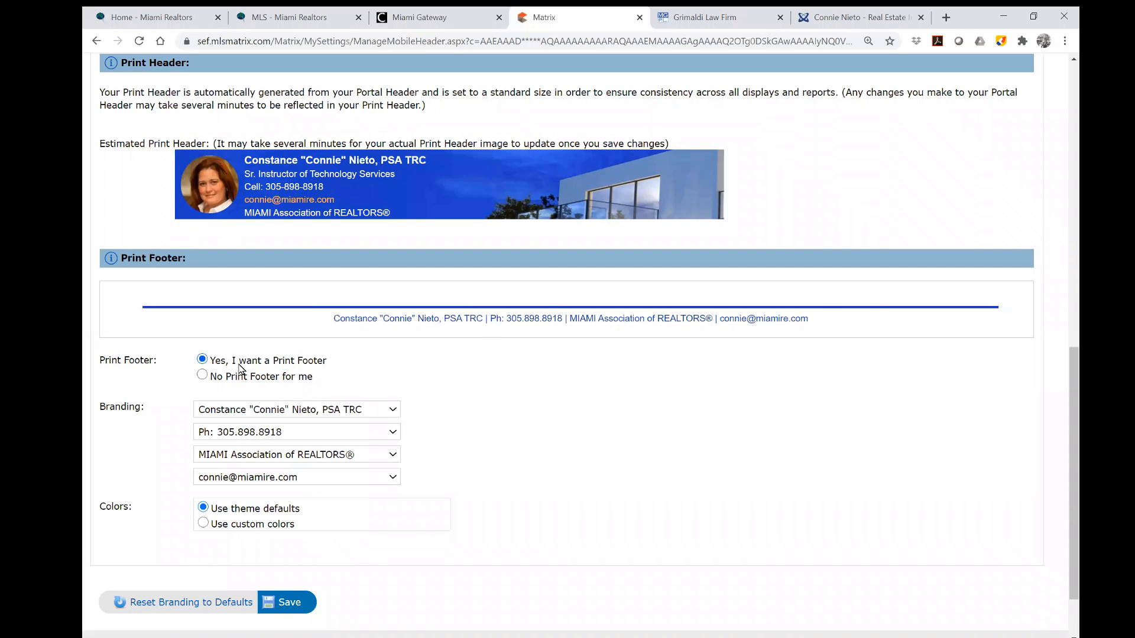
click(393, 410)
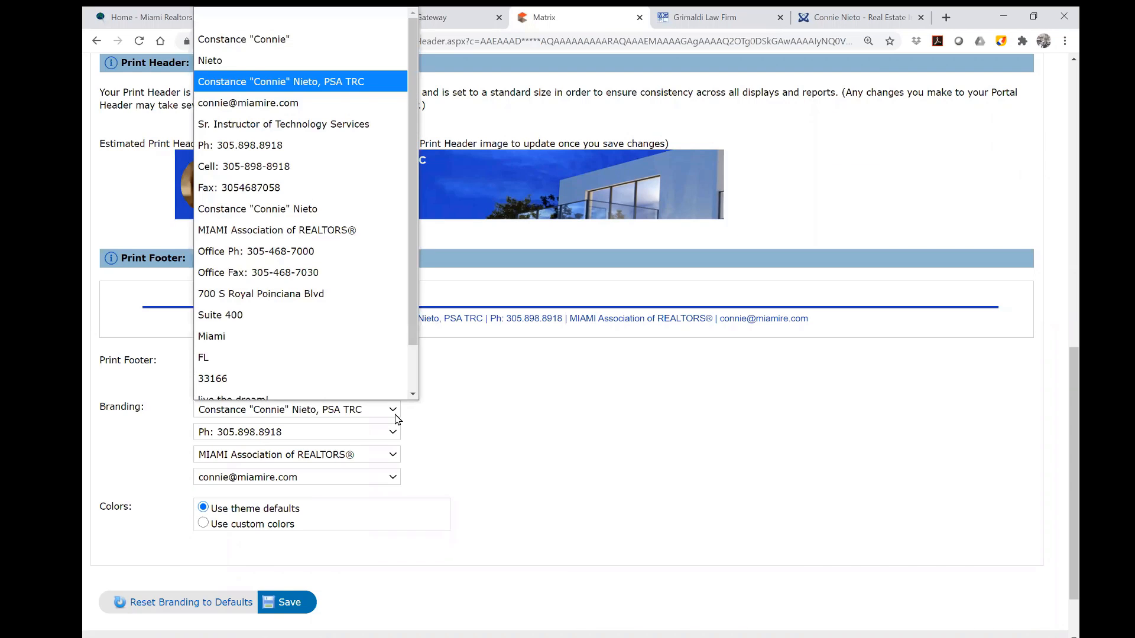
click(342, 71)
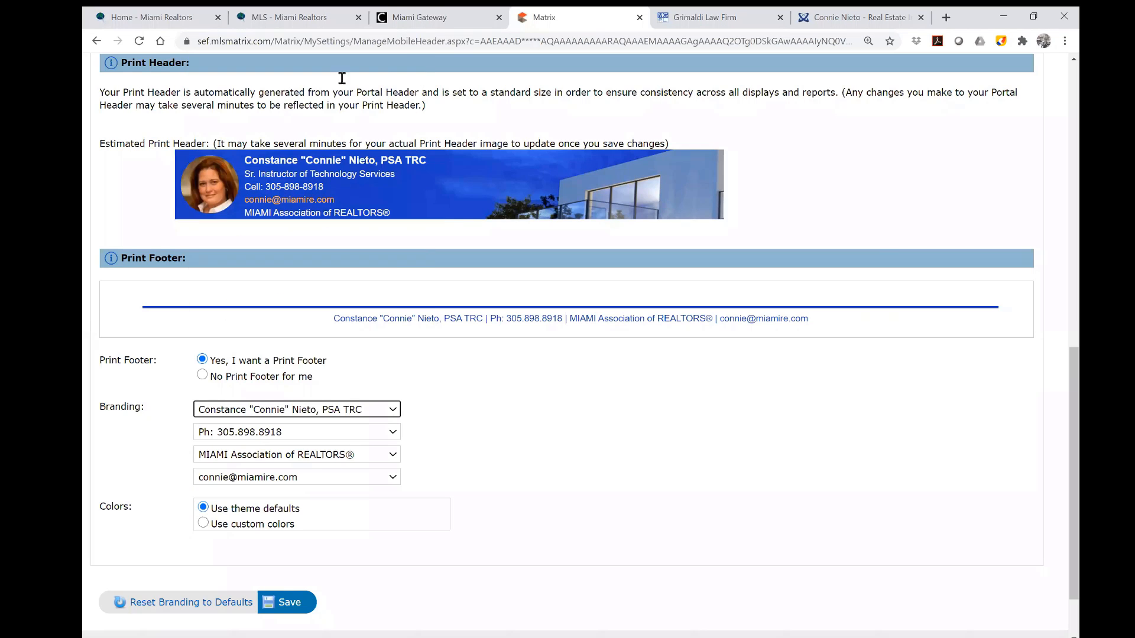
click(392, 432)
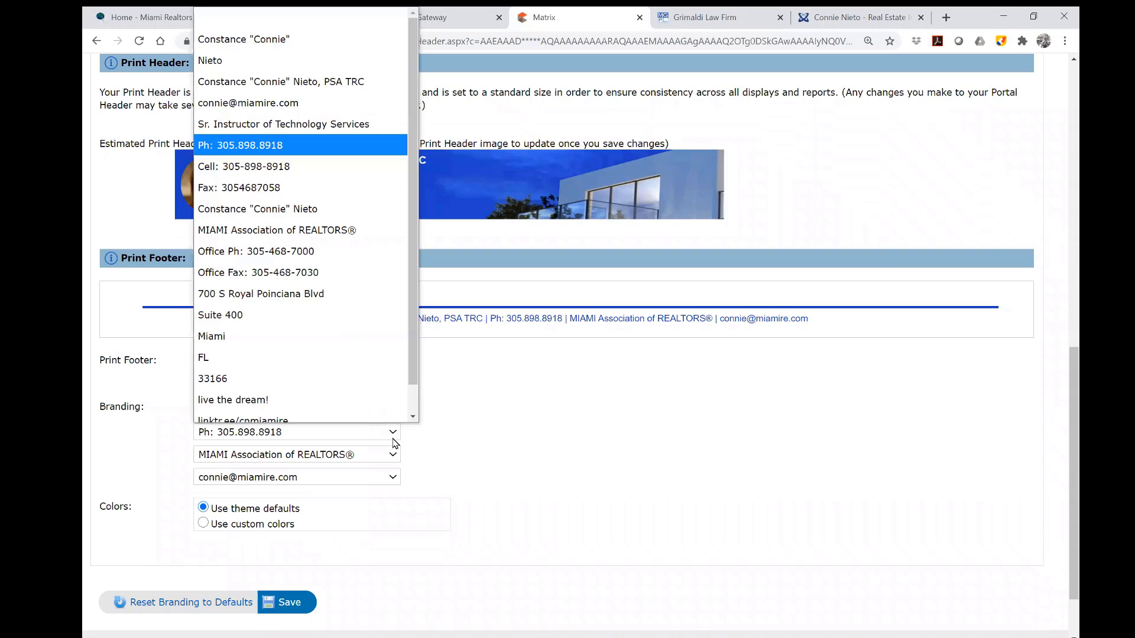
click(325, 138)
click(394, 455)
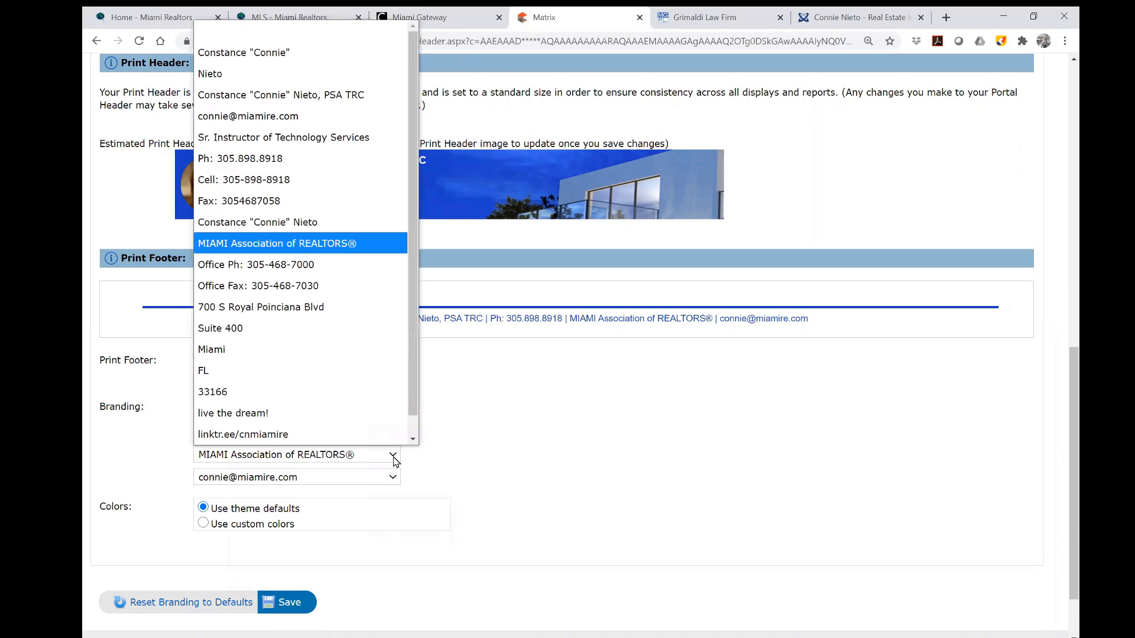
click(370, 243)
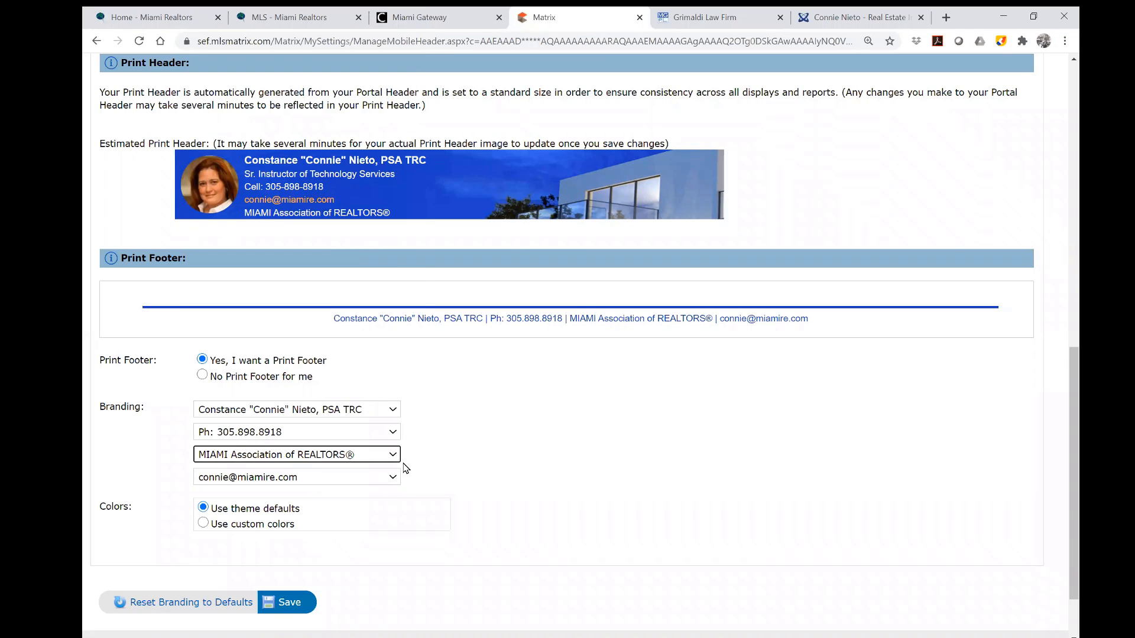
click(396, 484)
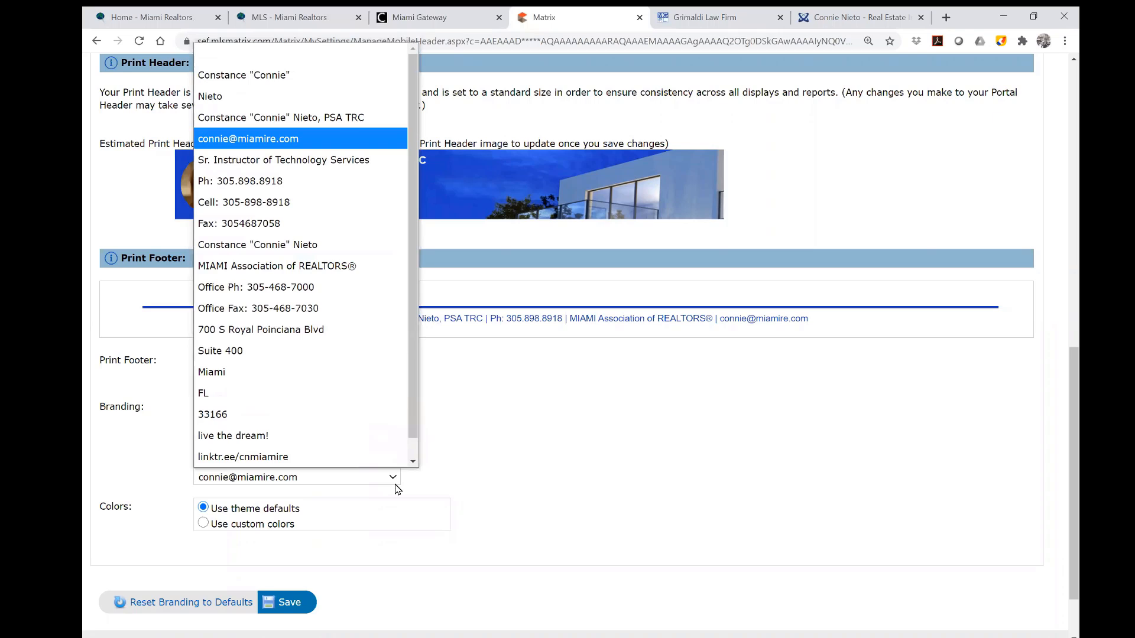
click(342, 148)
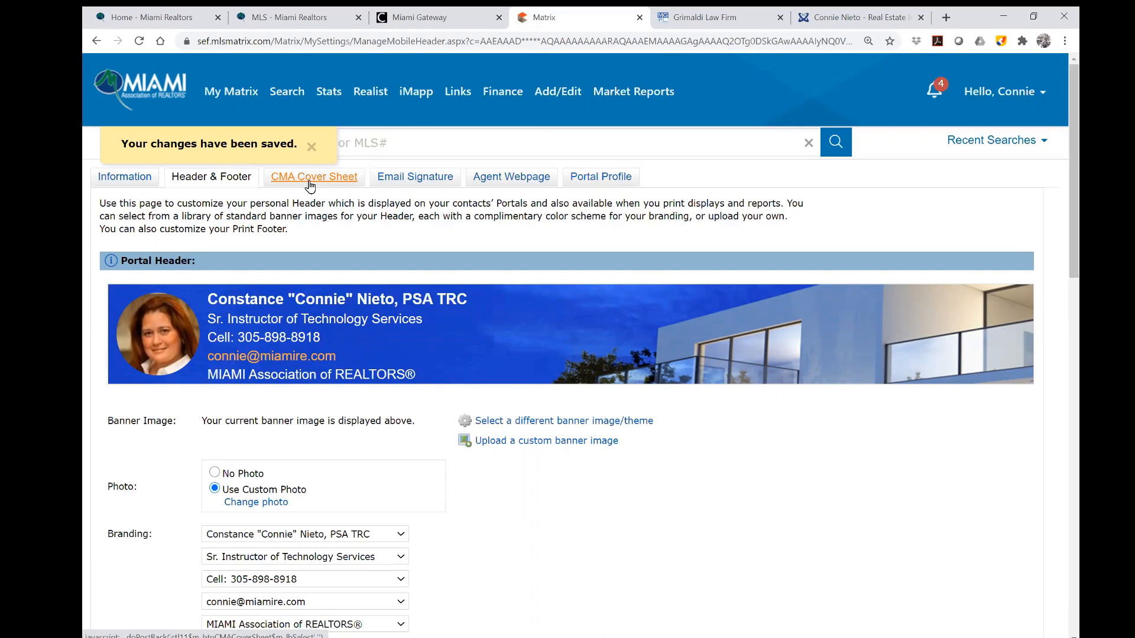
click(310, 182)
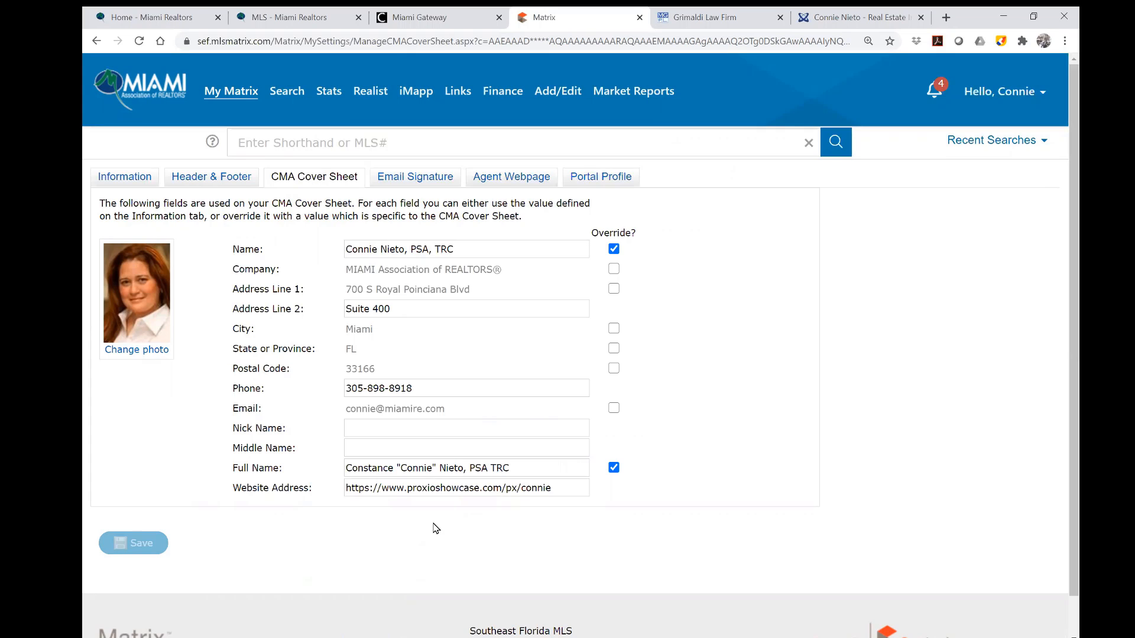
Keep the CMA cover sheet's custom name override turned on and save the cover sheet.
click(614, 248)
click(614, 249)
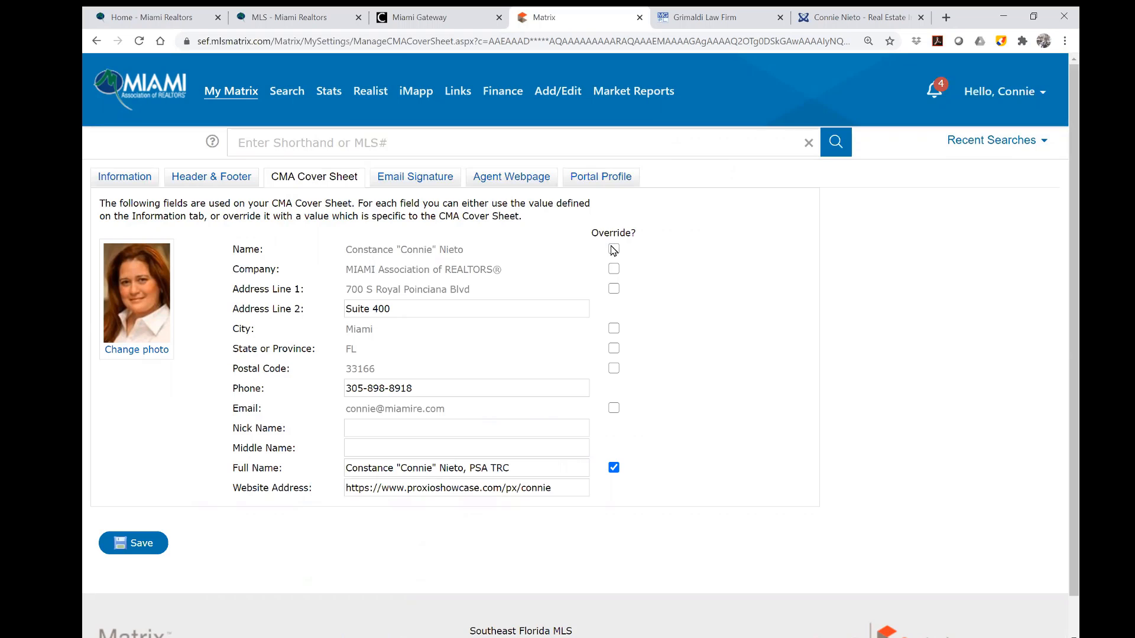
drag(475, 249, 246, 240)
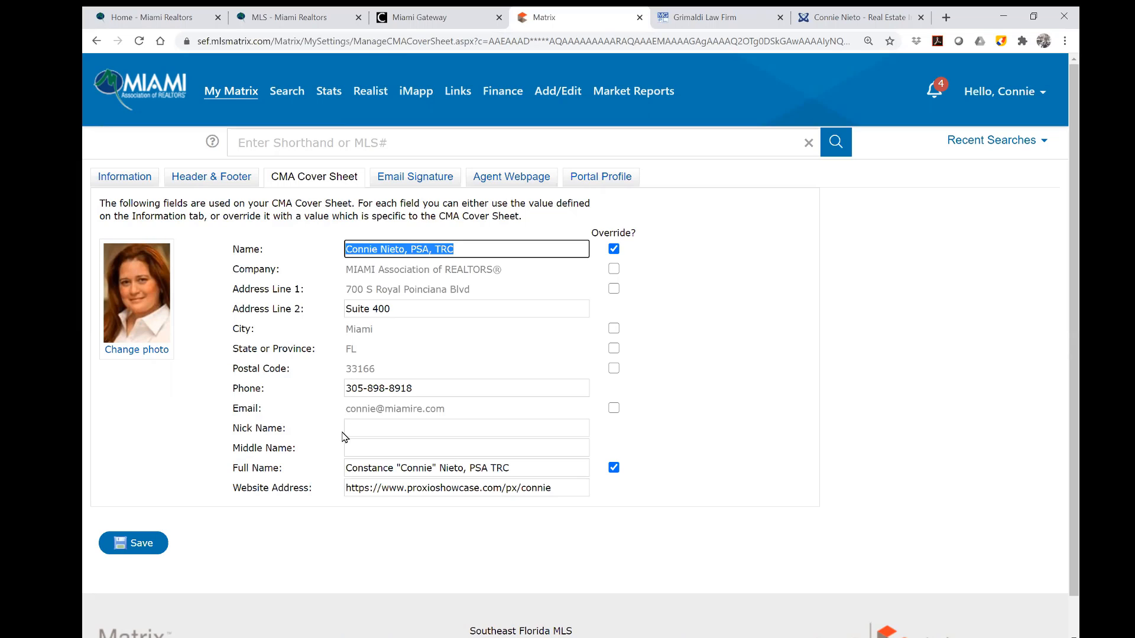
click(136, 550)
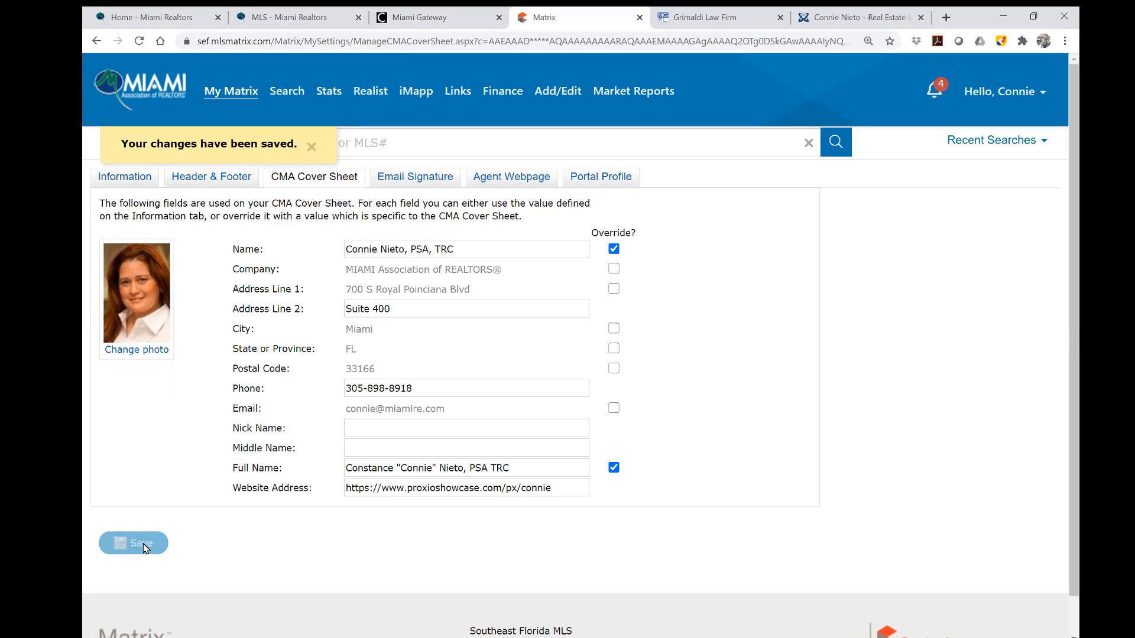
click(415, 183)
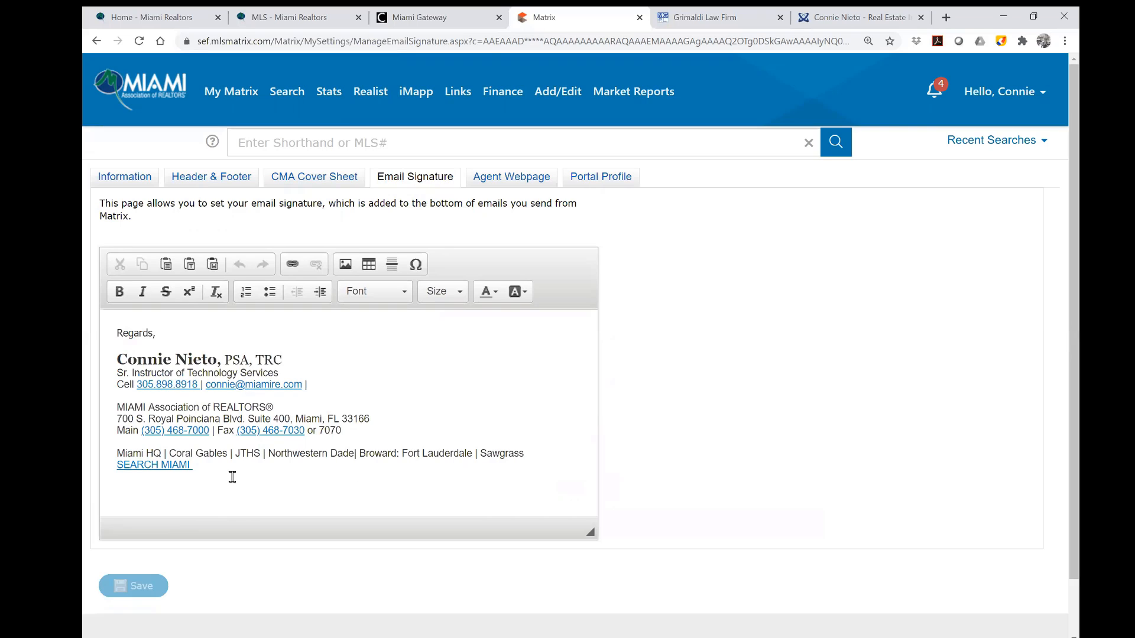
Delete the SEARCH MIAMI signature line and insert a ® symbol after REALTORS.
drag(204, 464, 102, 466)
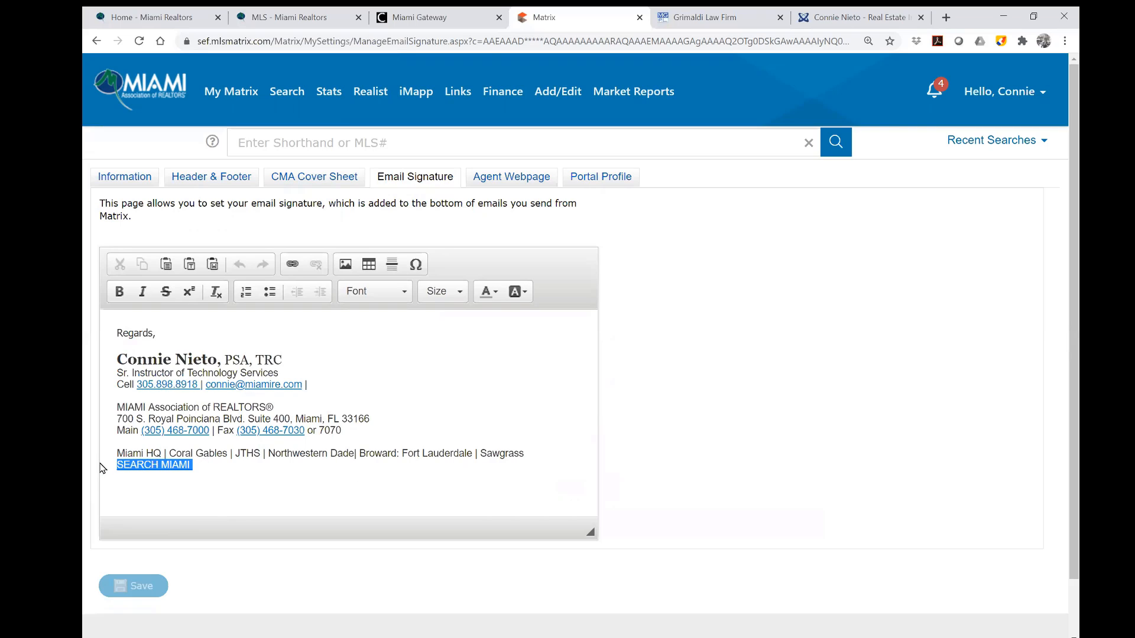
key(Delete)
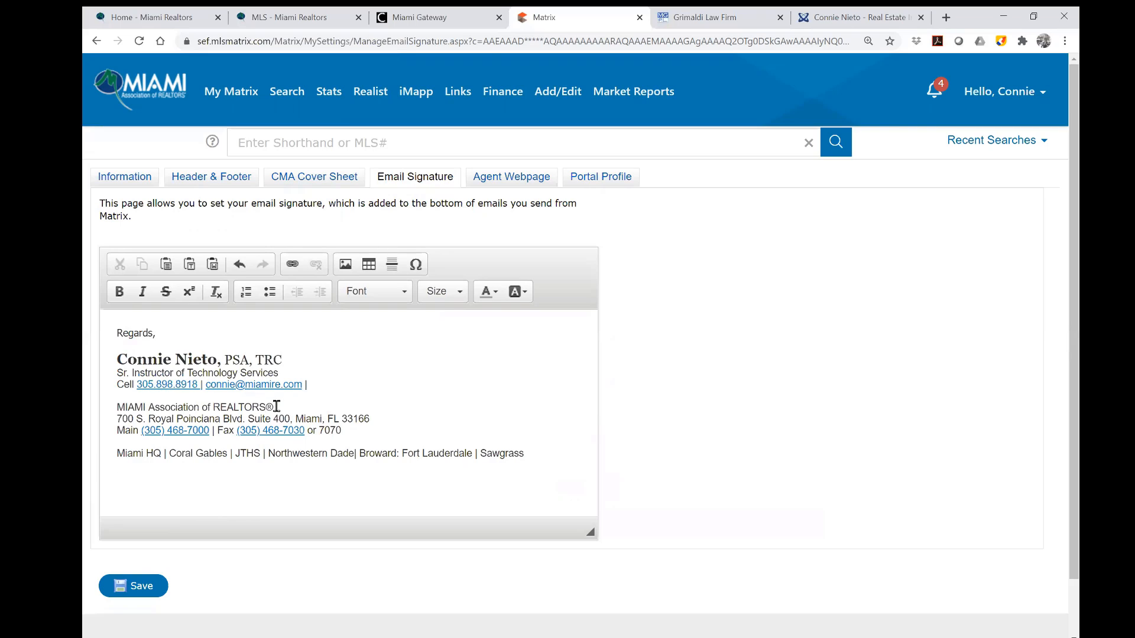
drag(277, 407, 266, 409)
click(271, 431)
click(368, 430)
click(418, 266)
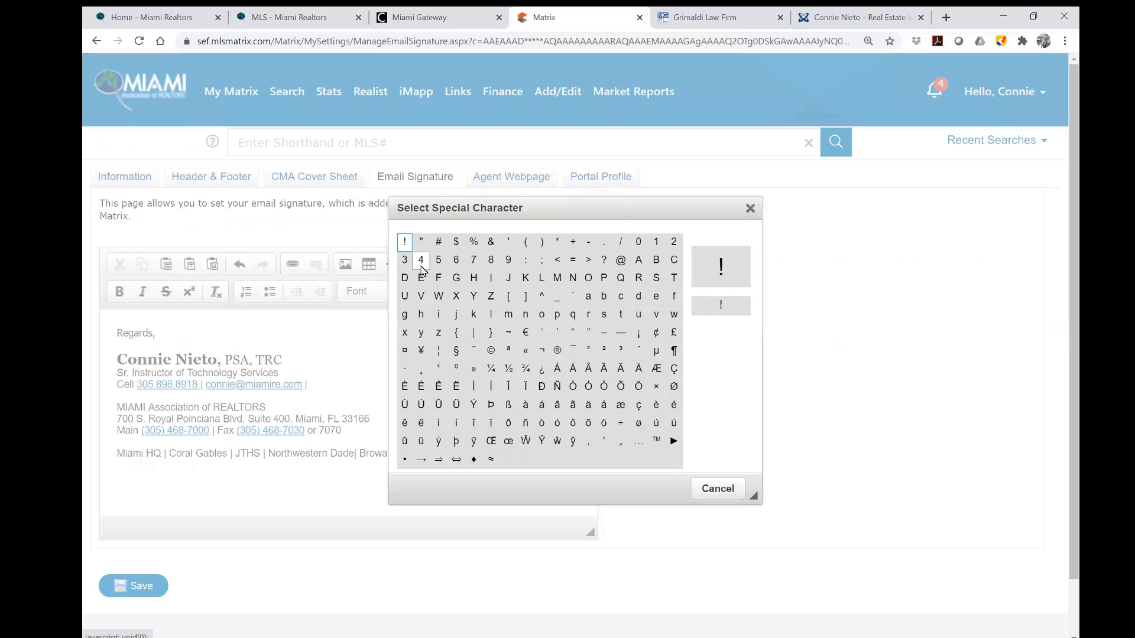
click(557, 351)
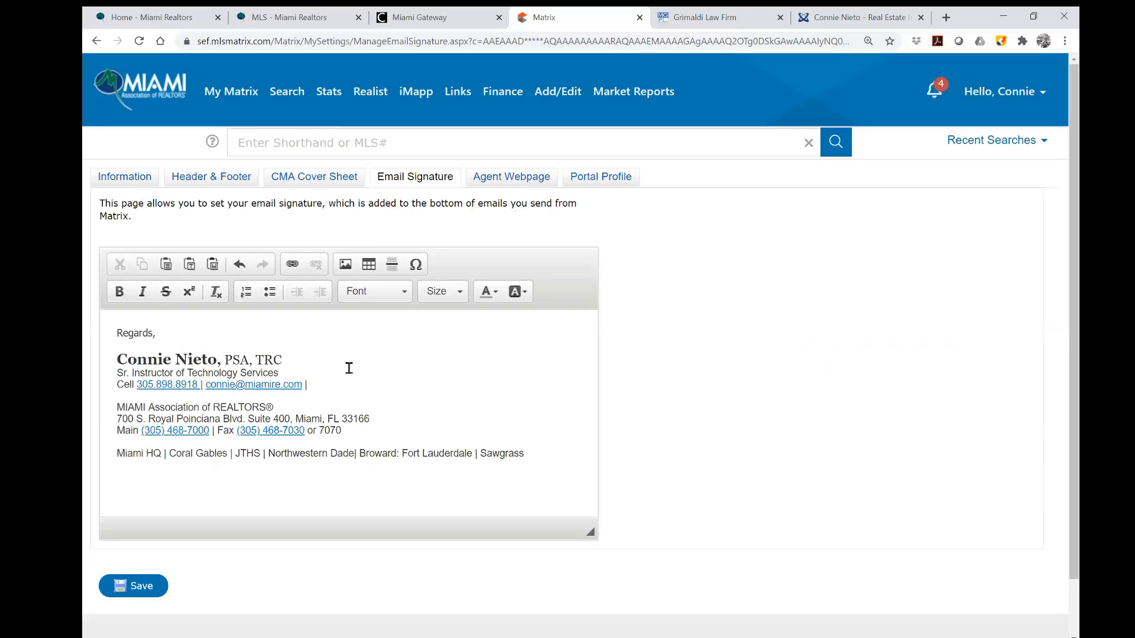
Unlink the cell phone number in the signature after adding and deleting the word 'teacher'.
click(316, 367)
click(316, 370)
text(teacher)
drag(320, 373, 283, 374)
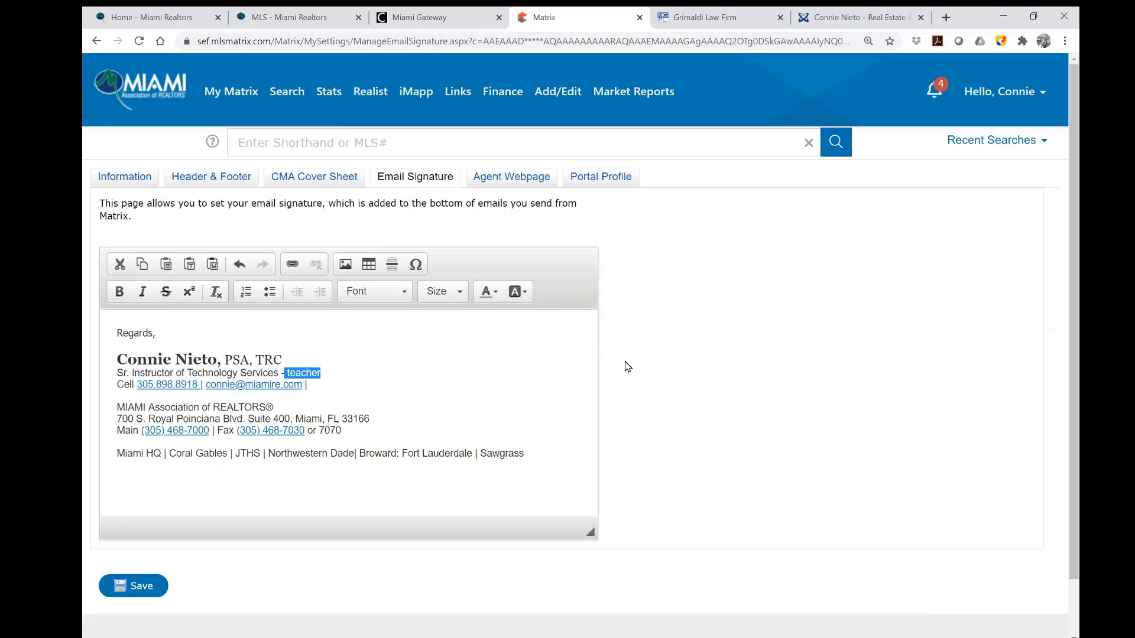
key(Delete)
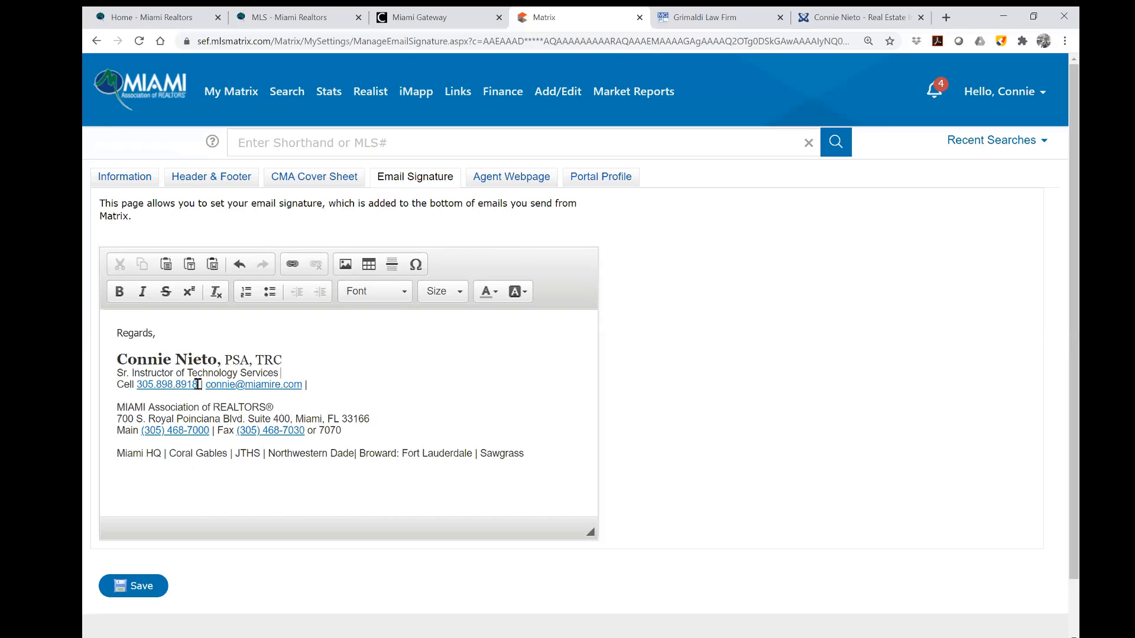
drag(199, 384, 135, 386)
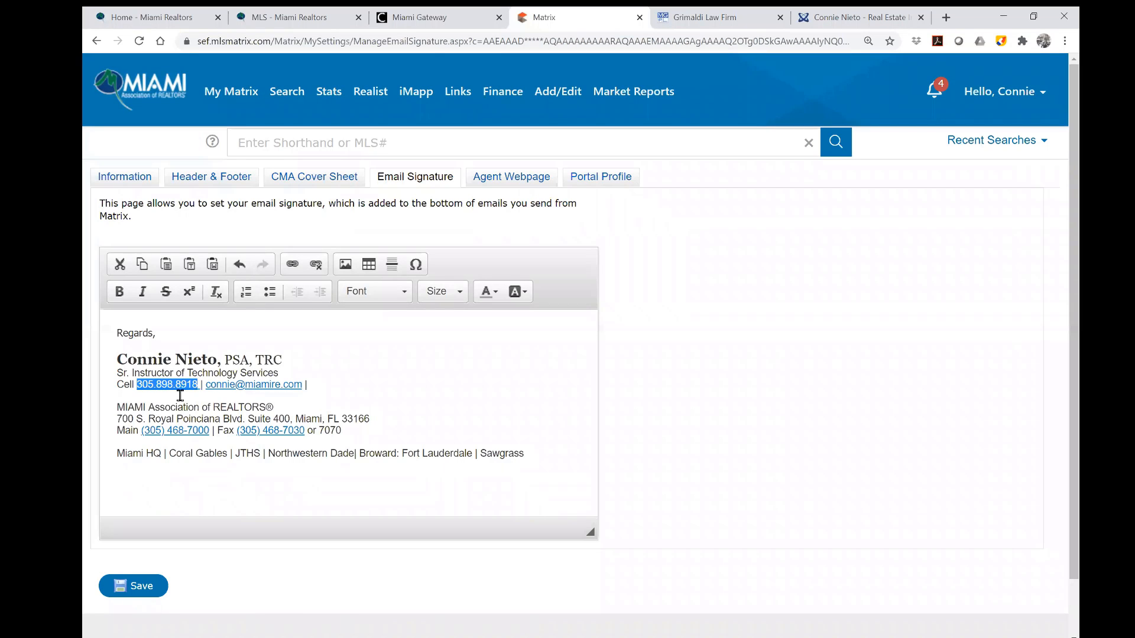
click(317, 267)
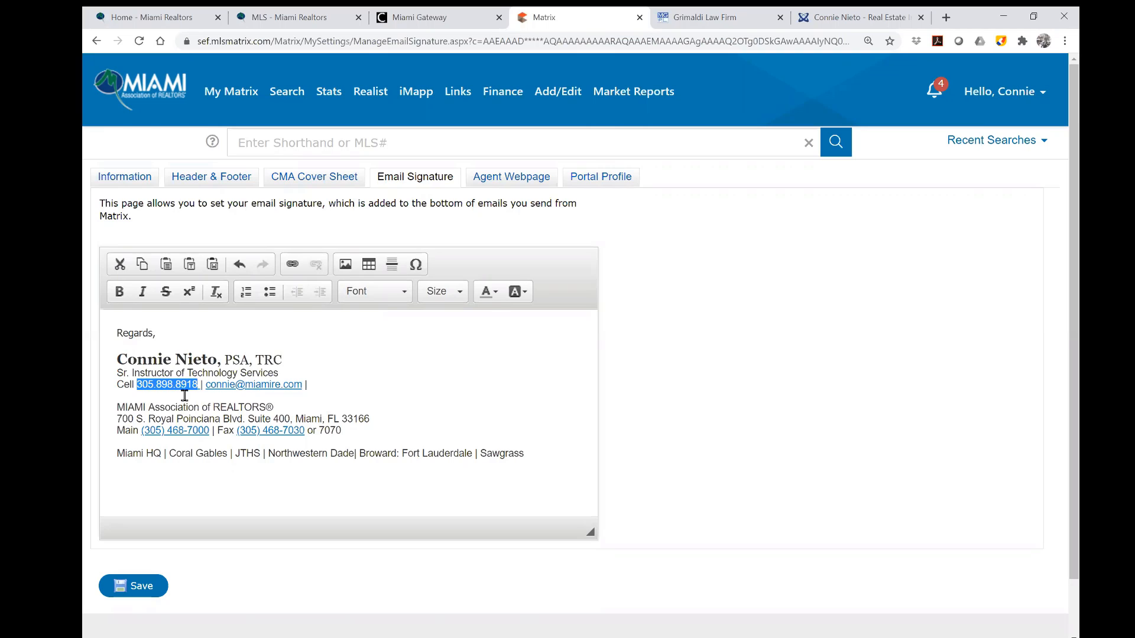
Give the cell phone number a new anchor-type link, then select the e-mail address.
click(292, 270)
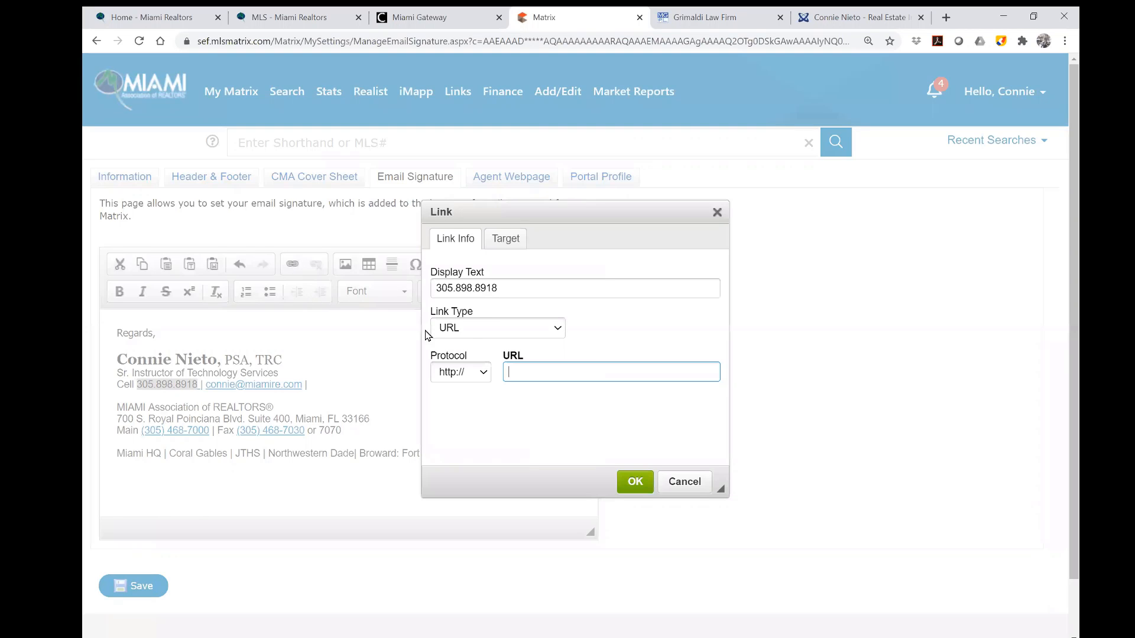
click(468, 330)
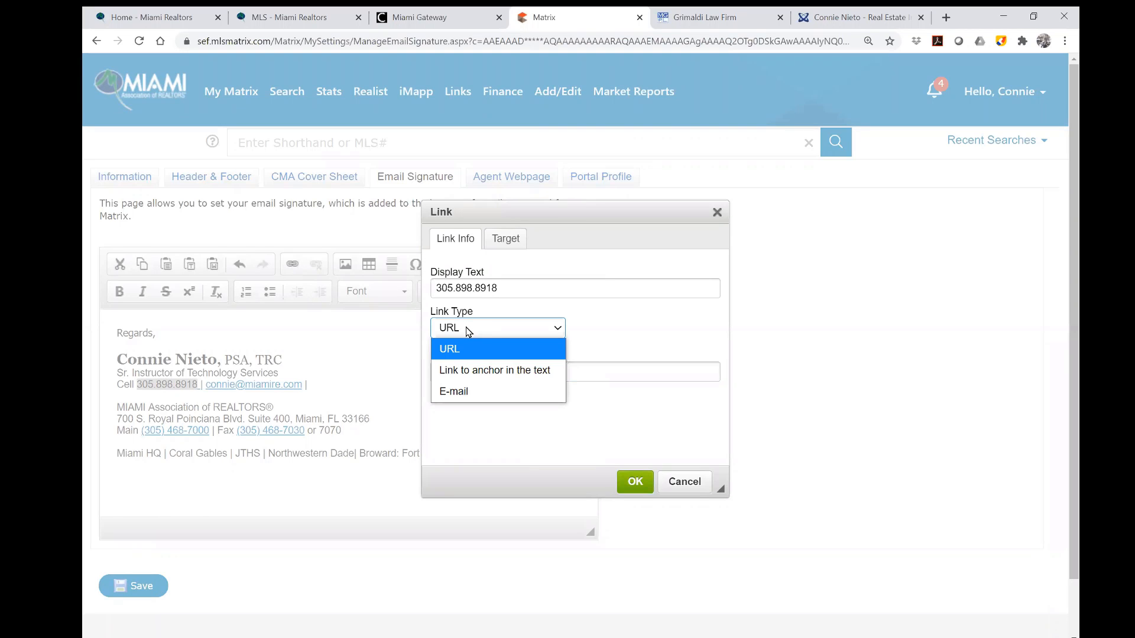
click(480, 371)
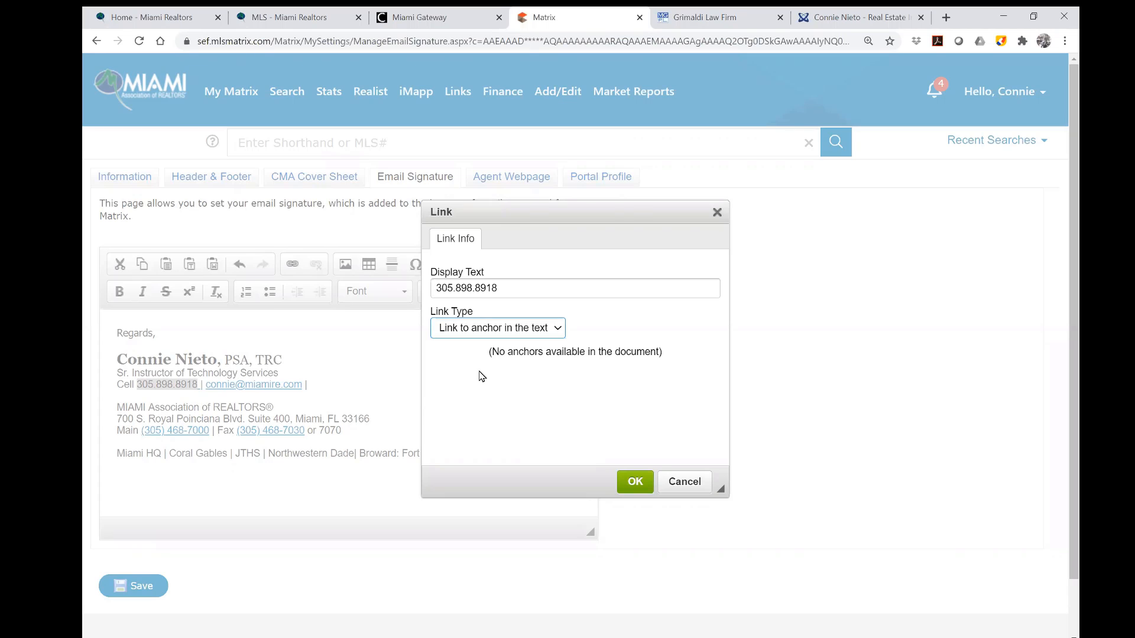
click(633, 486)
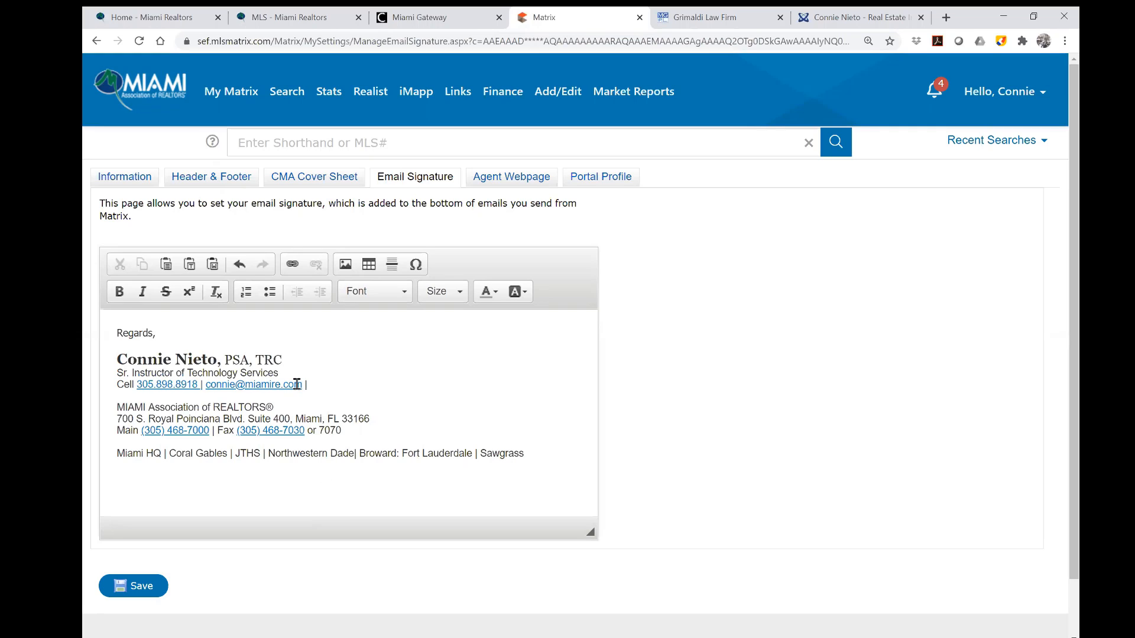
mouse_move(302, 384)
mouse_down()
mouse_move(206, 385)
mouse_move(303, 384)
mouse_up()
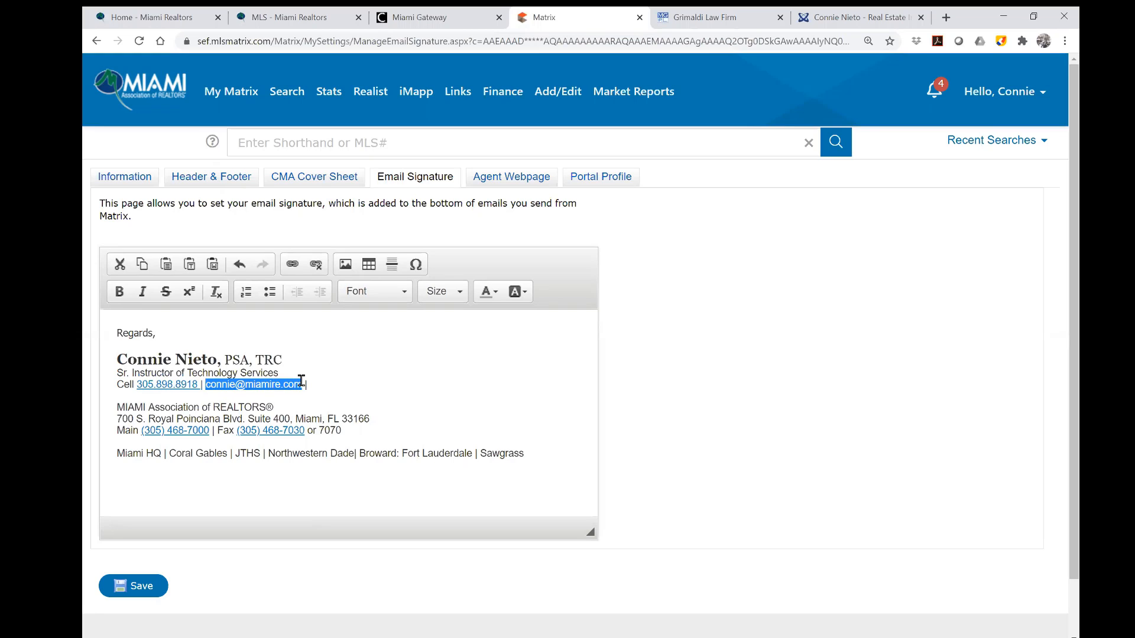
Replace the e-mail address's old link with an E-mail link that sends to the agent's address.
click(316, 266)
click(296, 271)
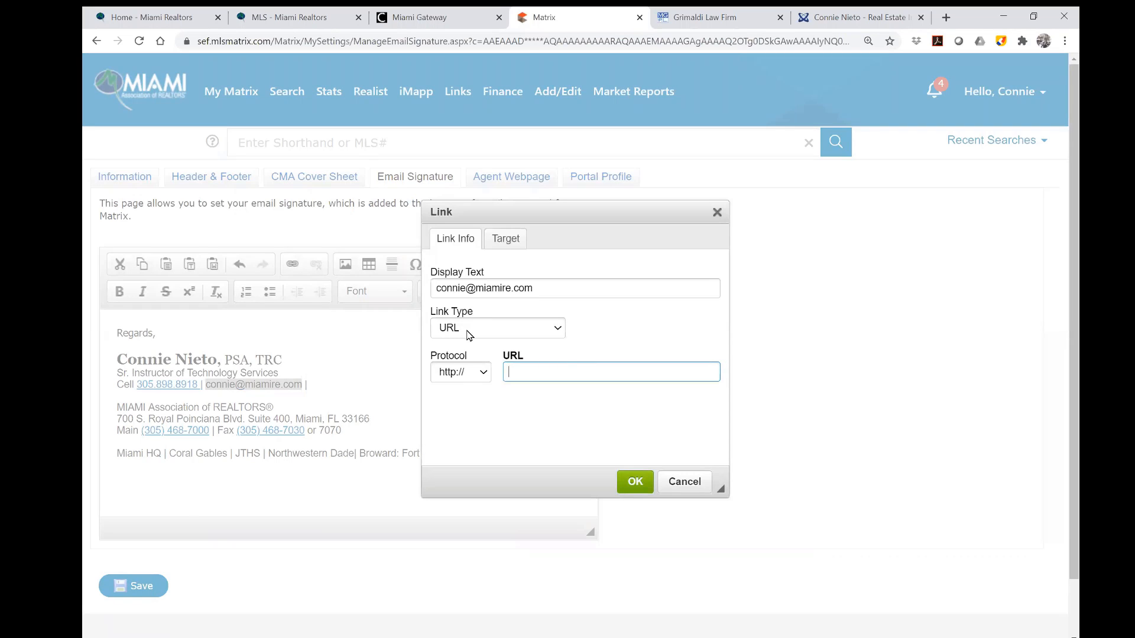
click(467, 329)
click(471, 391)
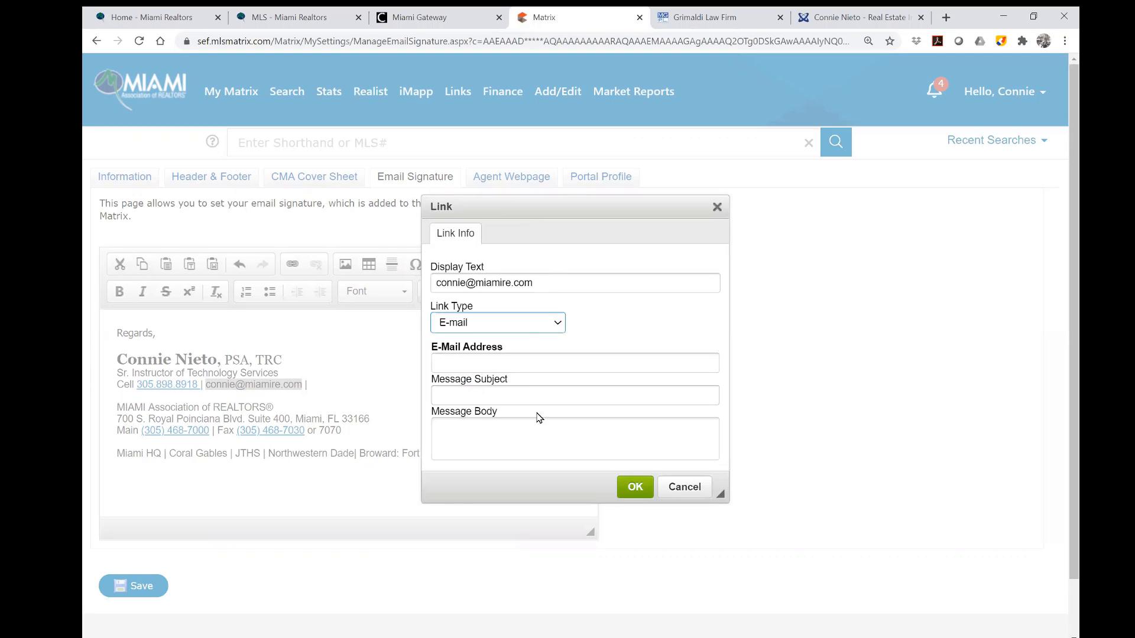
click(449, 363)
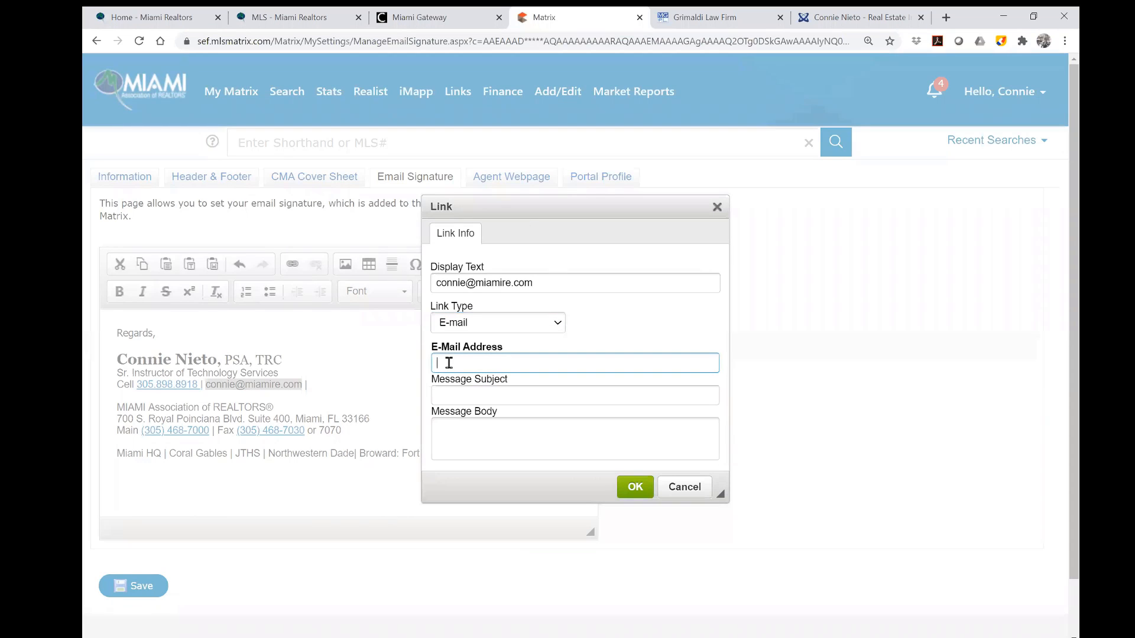
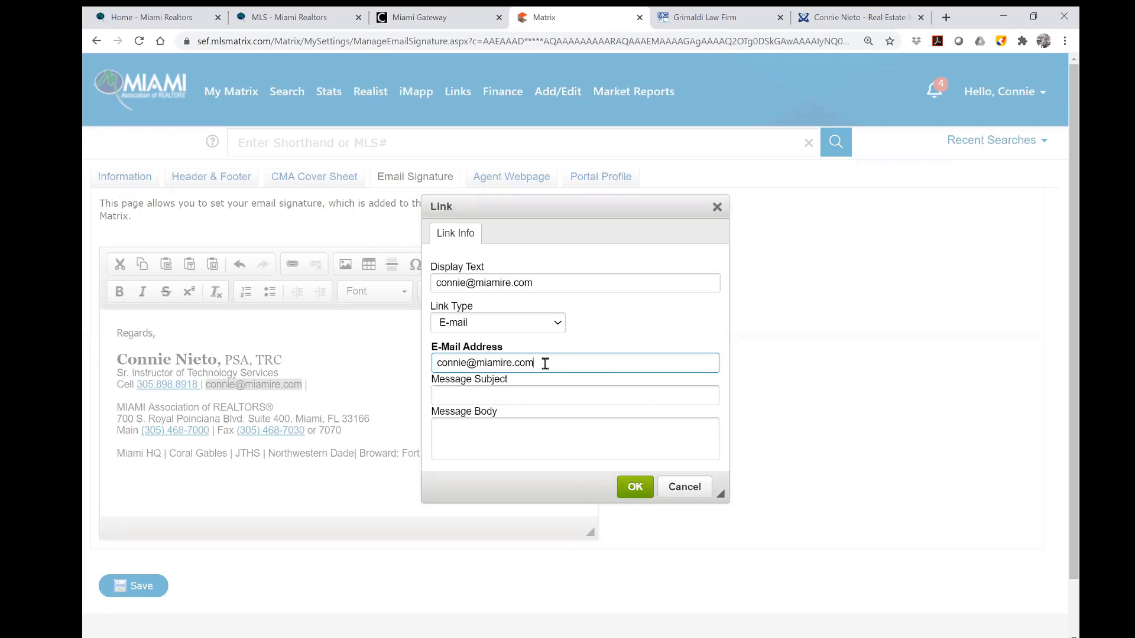
click(641, 492)
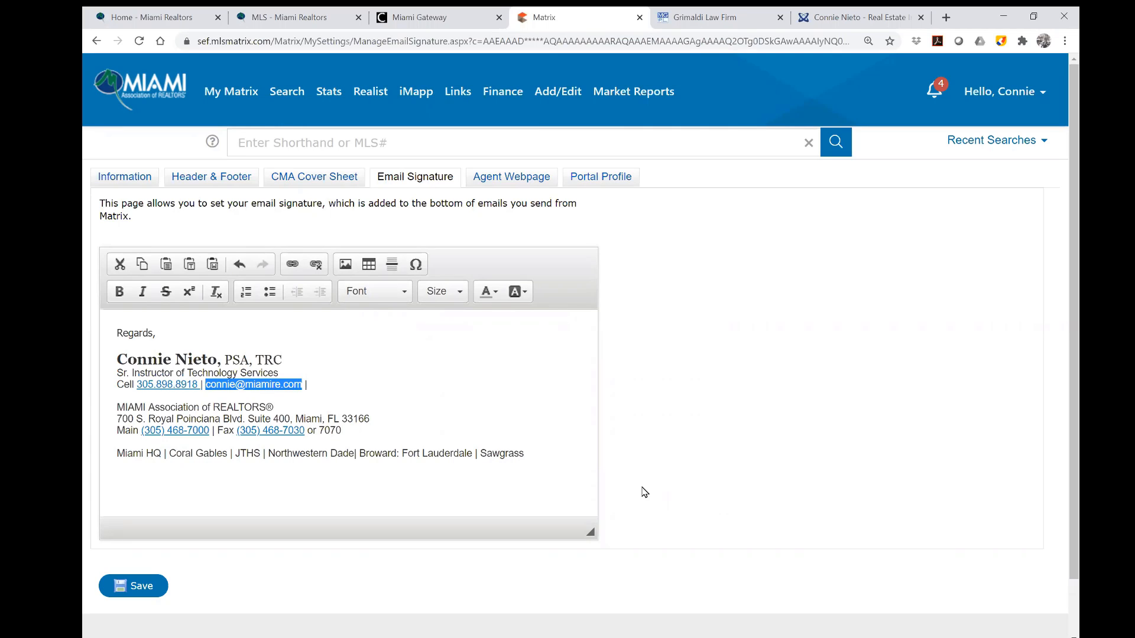
click(545, 456)
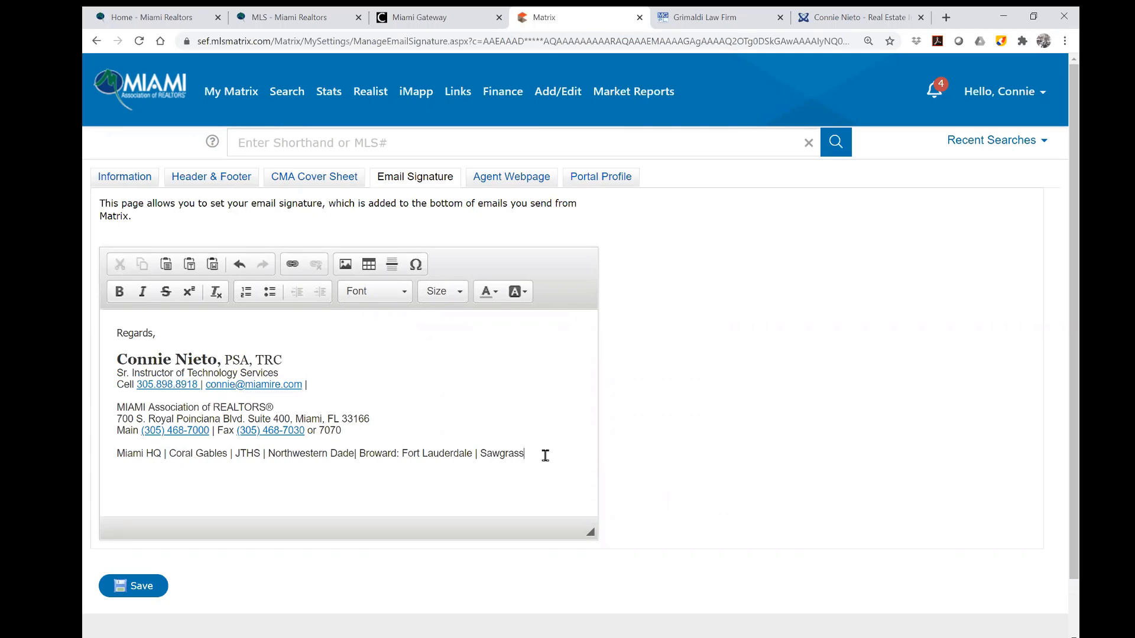
Add a new line 'search for your future home' below the office locations row.
key(Return)
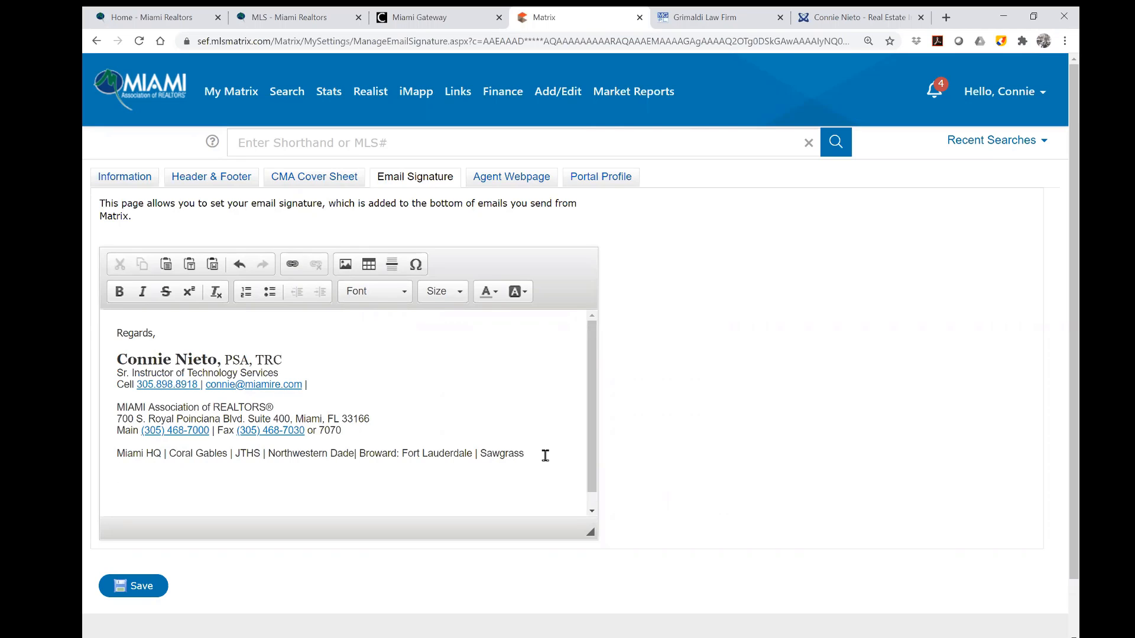
text(search for your future home)
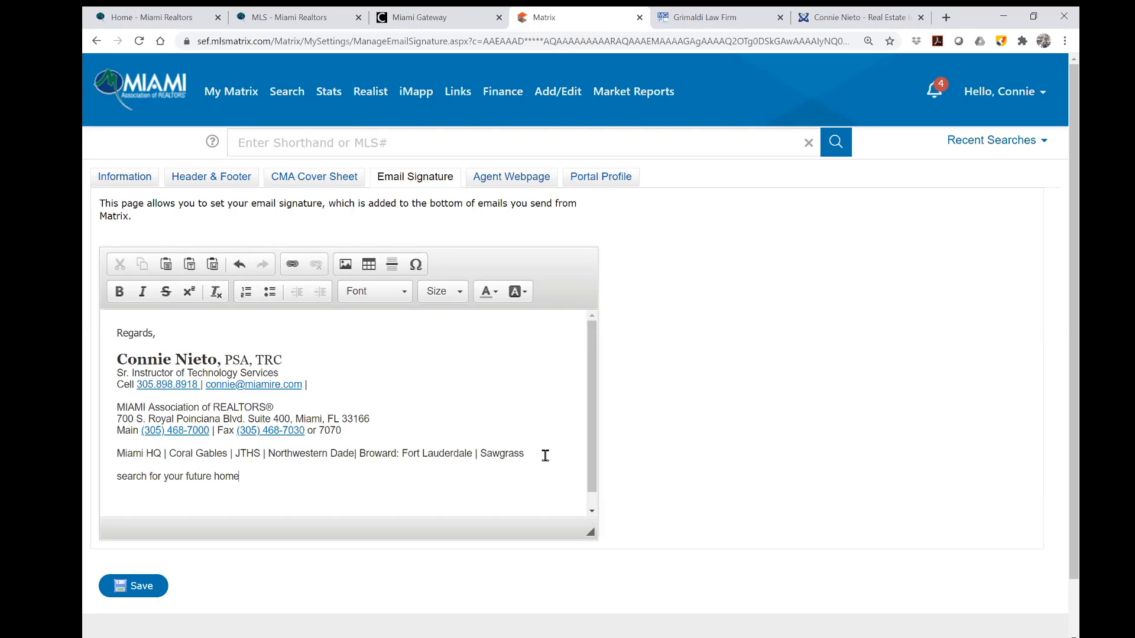
Copy the Proxio showcase page's web address, then select the 'search for your future home' line in Matrix.
click(845, 17)
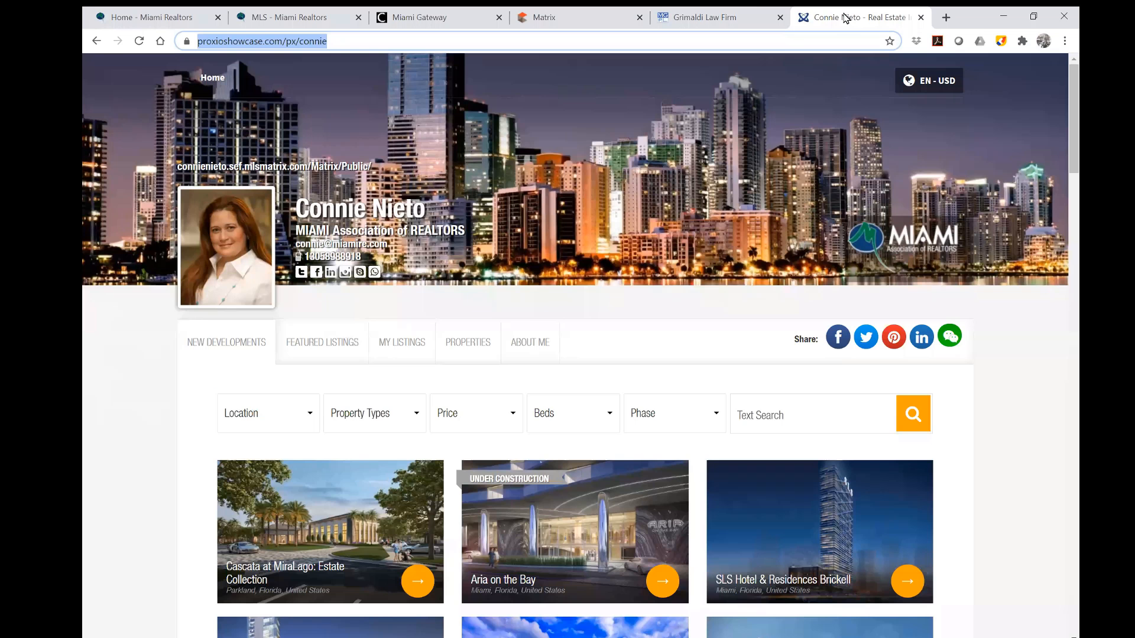
click(304, 46)
right_click(302, 47)
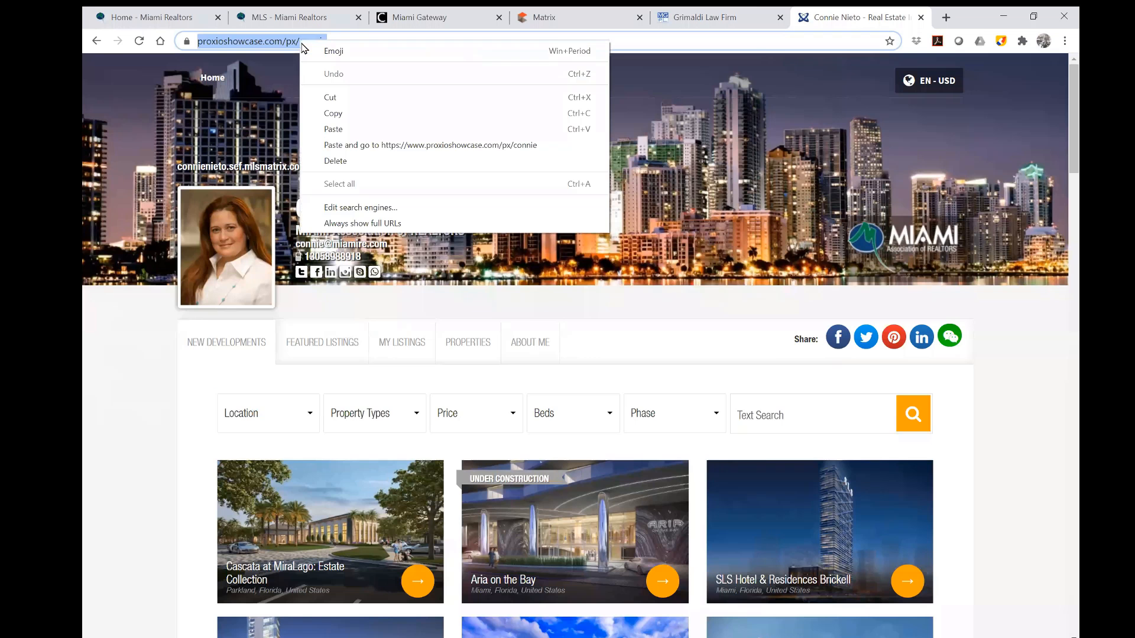
click(334, 113)
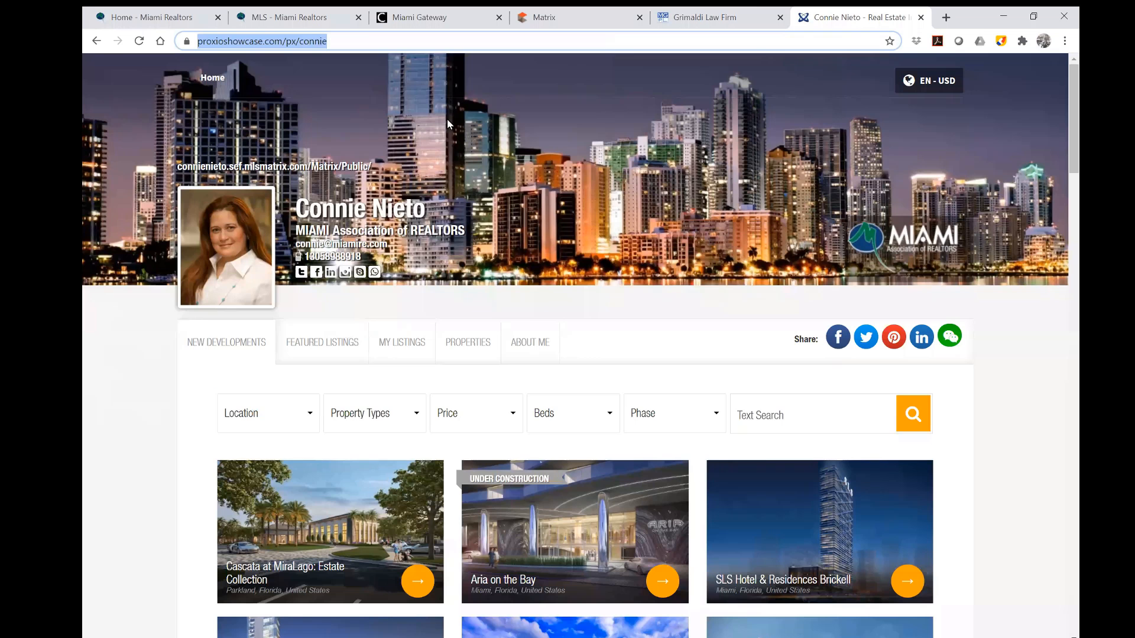
click(577, 26)
drag(240, 477, 101, 478)
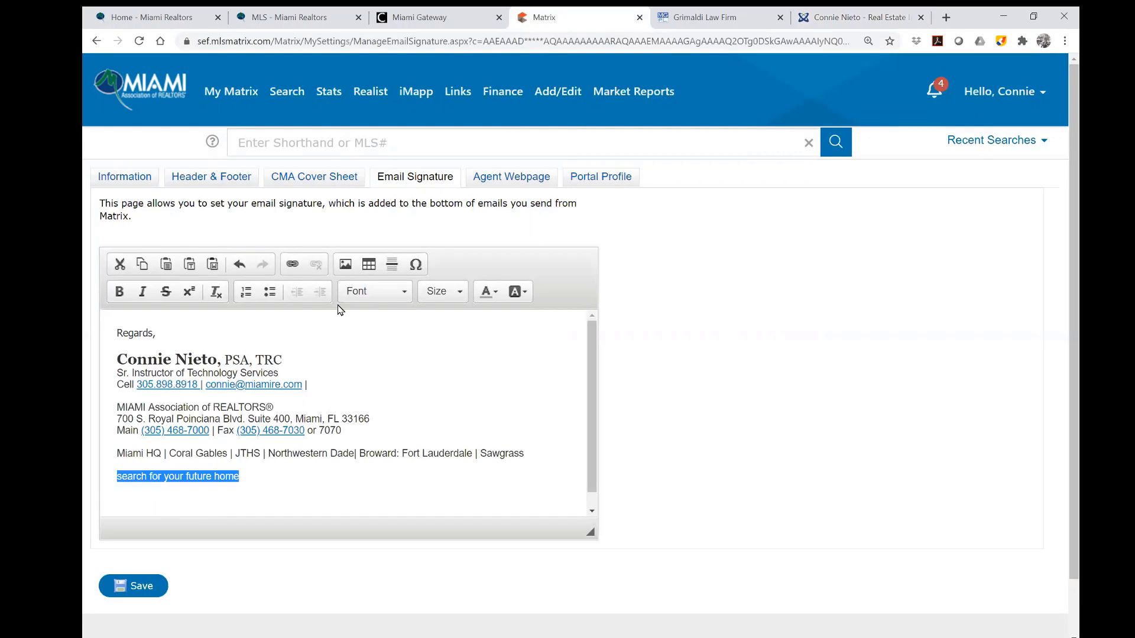
Link 'search for your future home' to the pasted showcase page address using the https protocol.
click(292, 264)
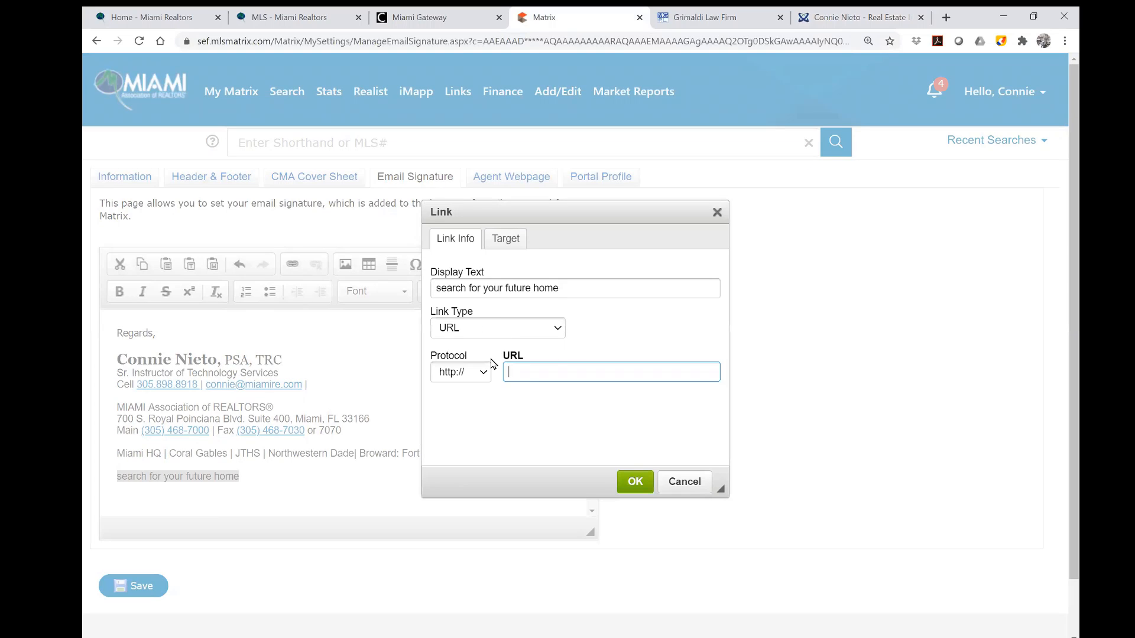
right_click(516, 374)
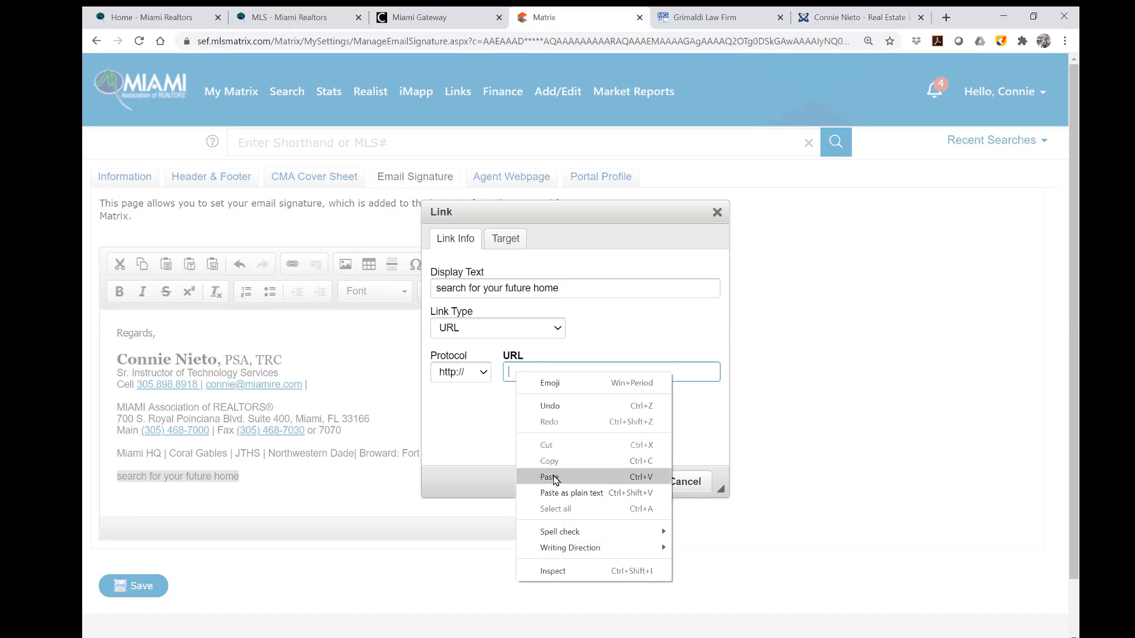
click(555, 477)
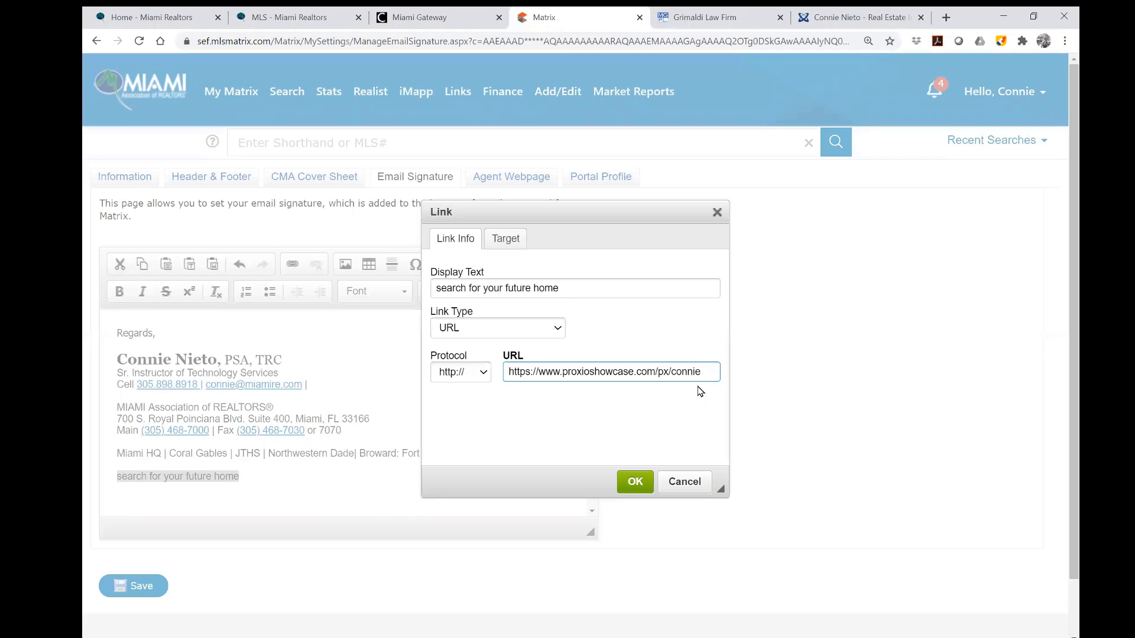
click(637, 489)
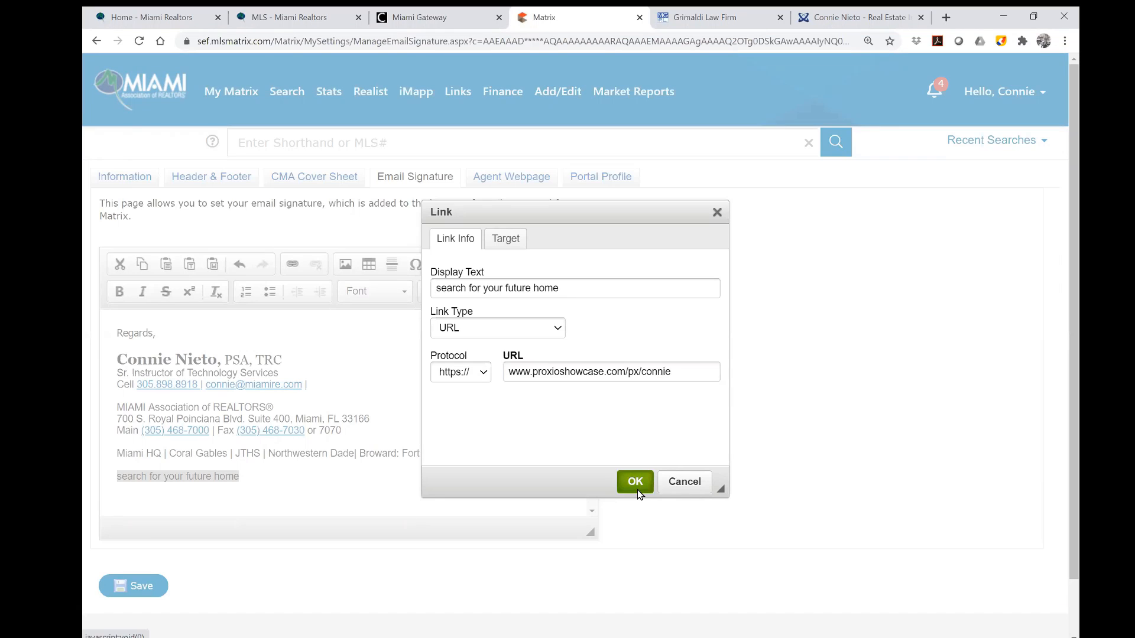
click(453, 489)
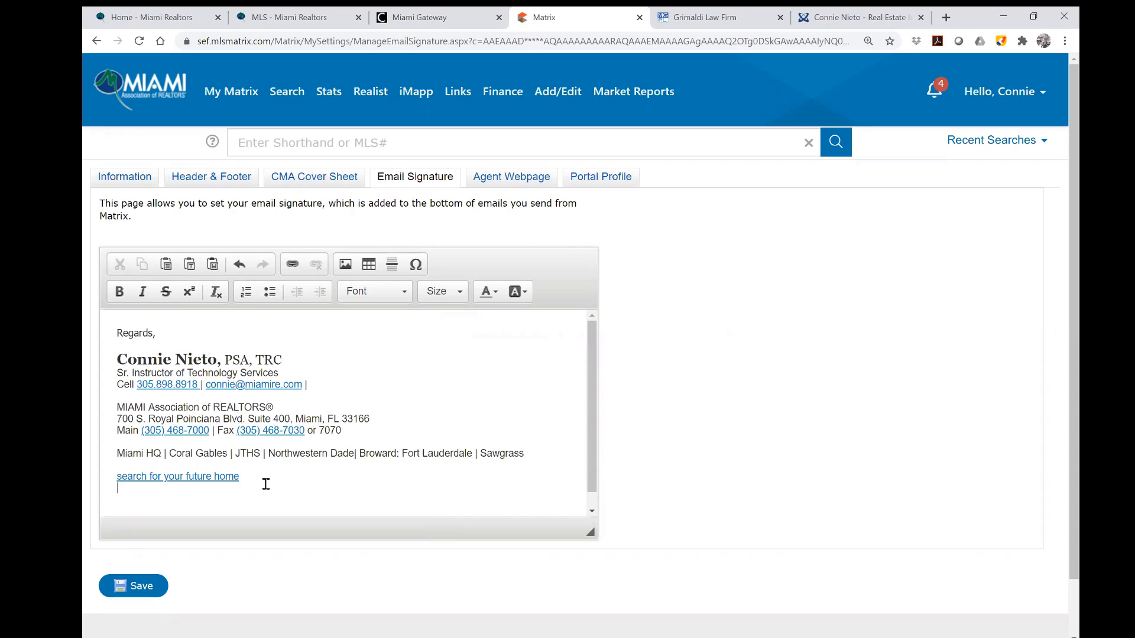
Save the signature with its linked closing line, review its full text, then go to Agent Webpage.
click(137, 594)
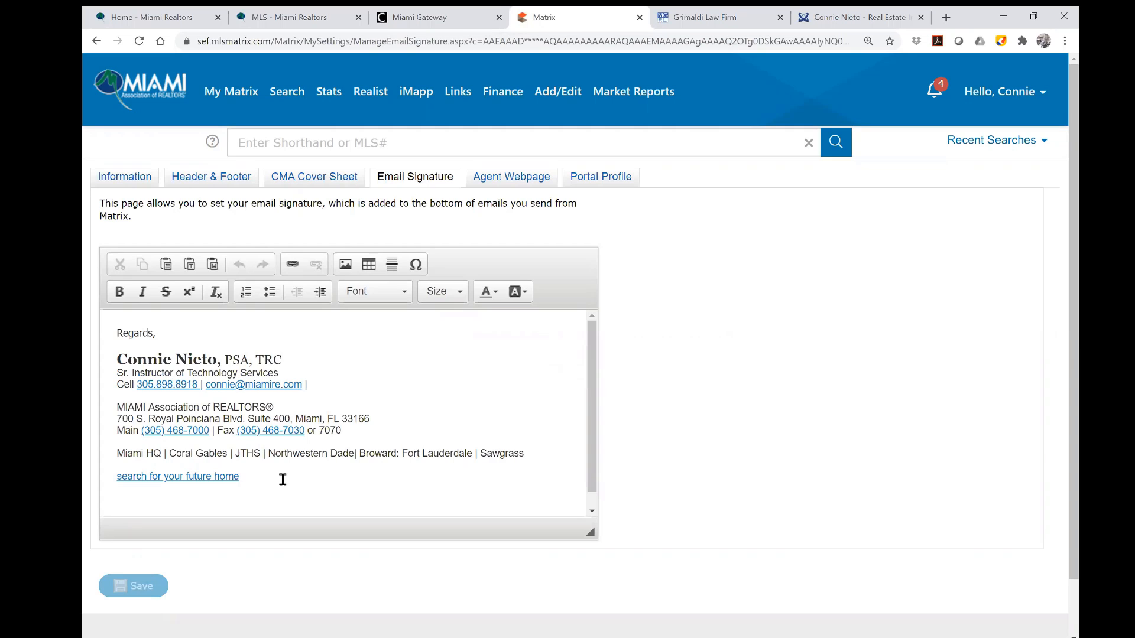
mouse_move(263, 489)
mouse_down()
mouse_move(155, 413)
mouse_move(106, 321)
mouse_move(121, 335)
mouse_up()
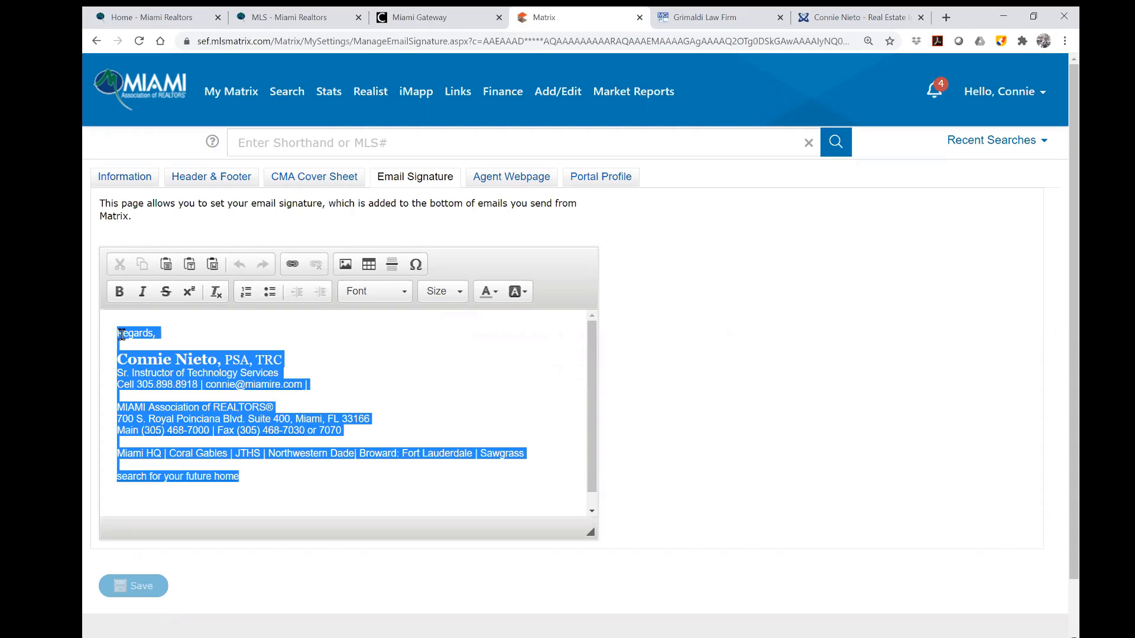
click(370, 487)
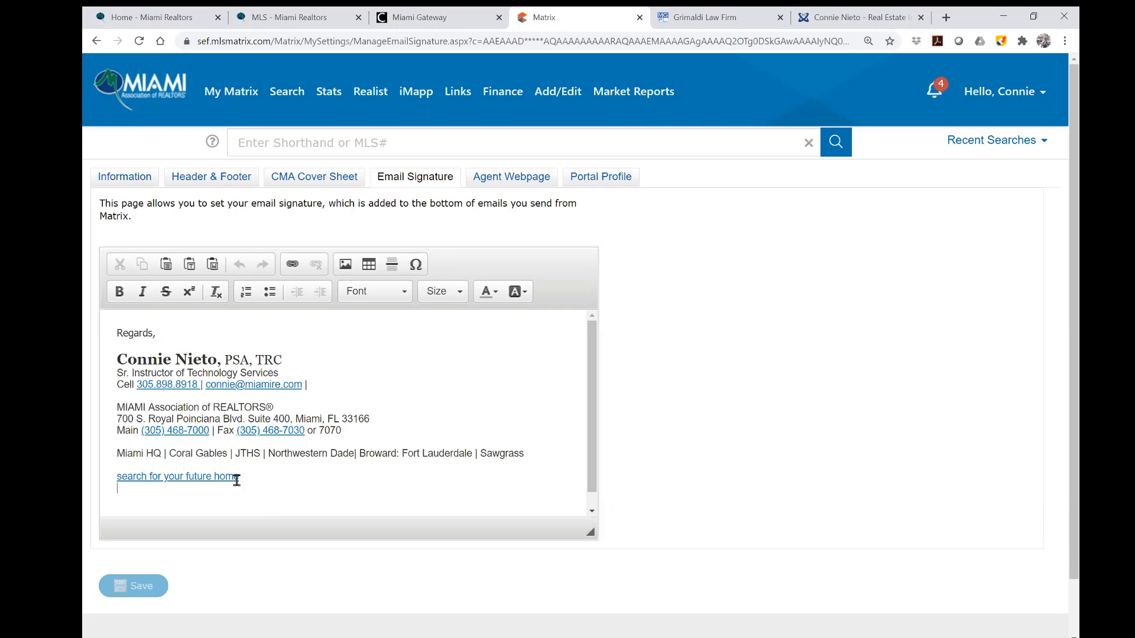
click(536, 177)
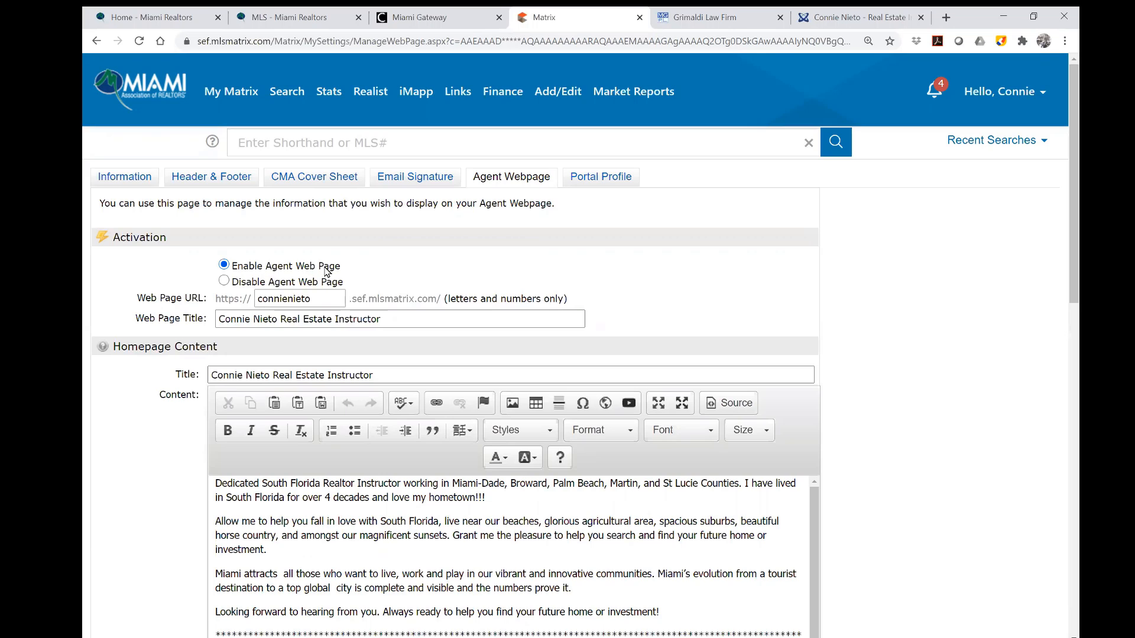
drag(274, 298, 343, 298)
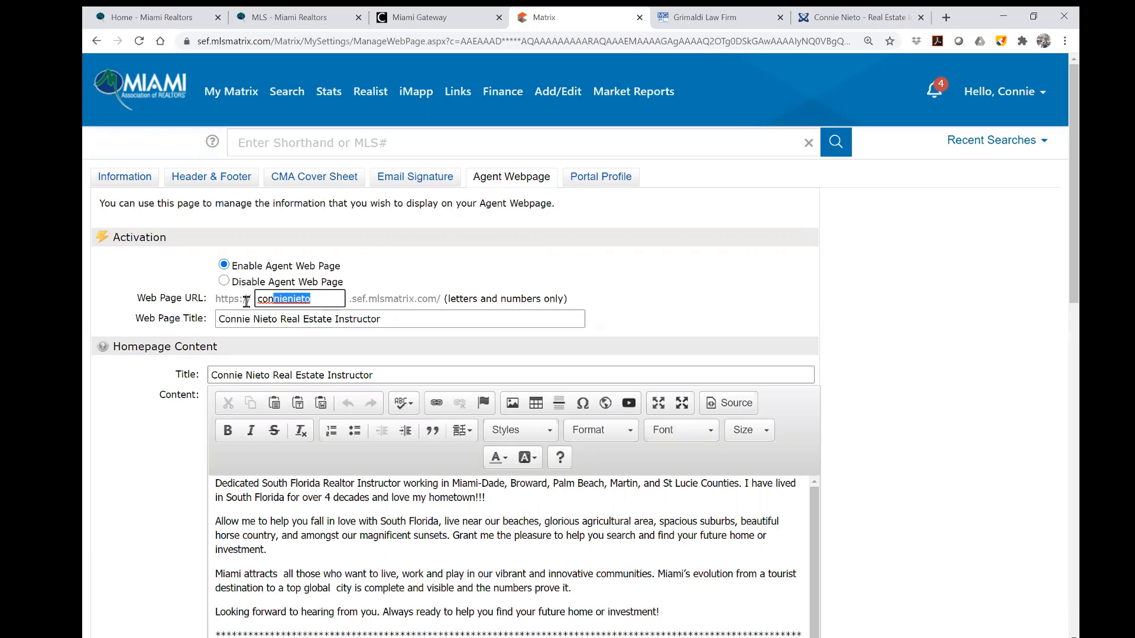
drag(246, 301, 242, 302)
drag(434, 298, 342, 300)
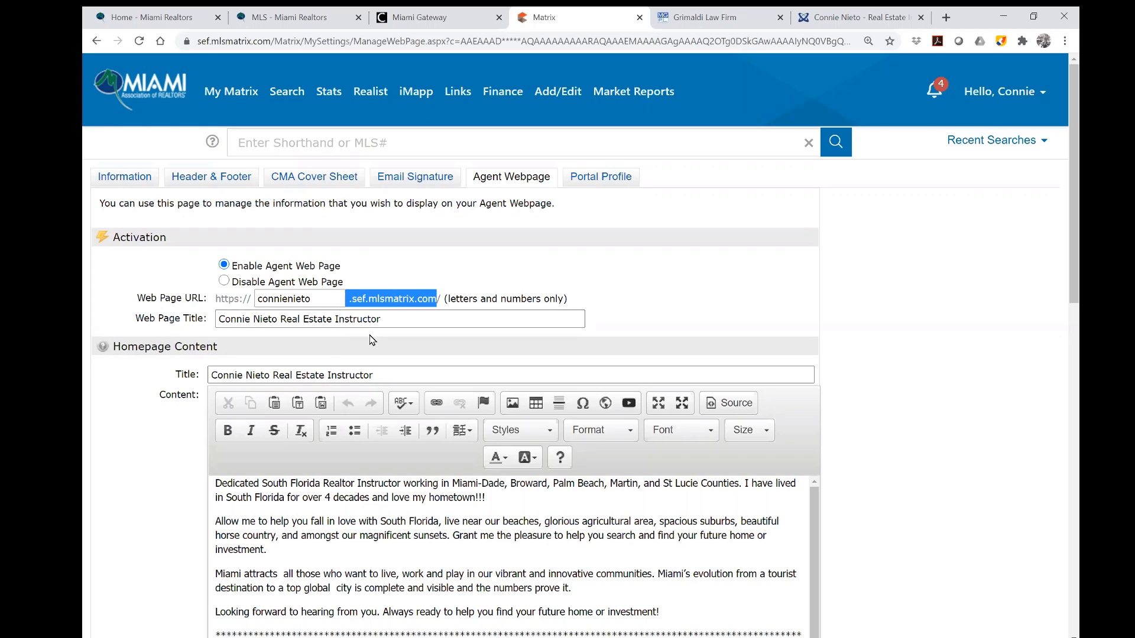
drag(380, 319, 183, 335)
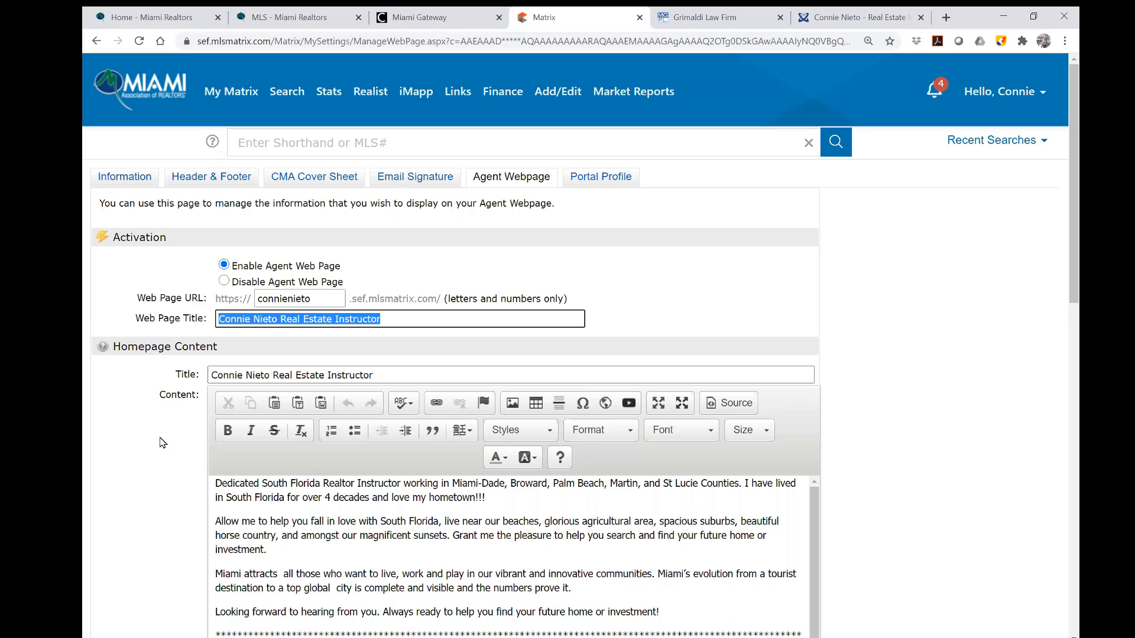
drag(393, 374, 158, 374)
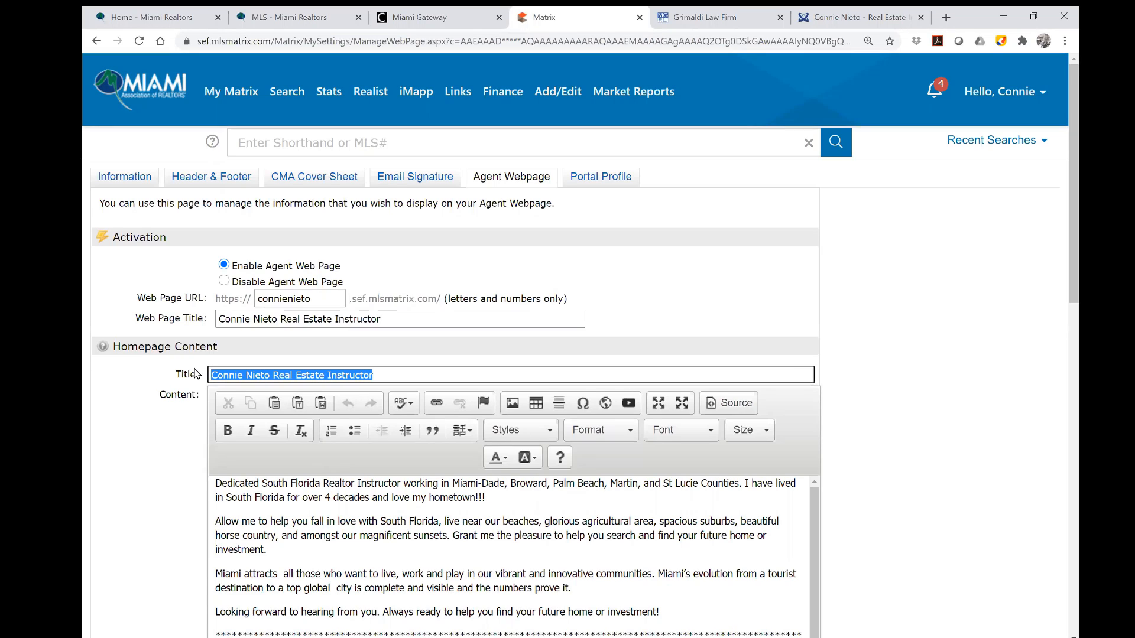
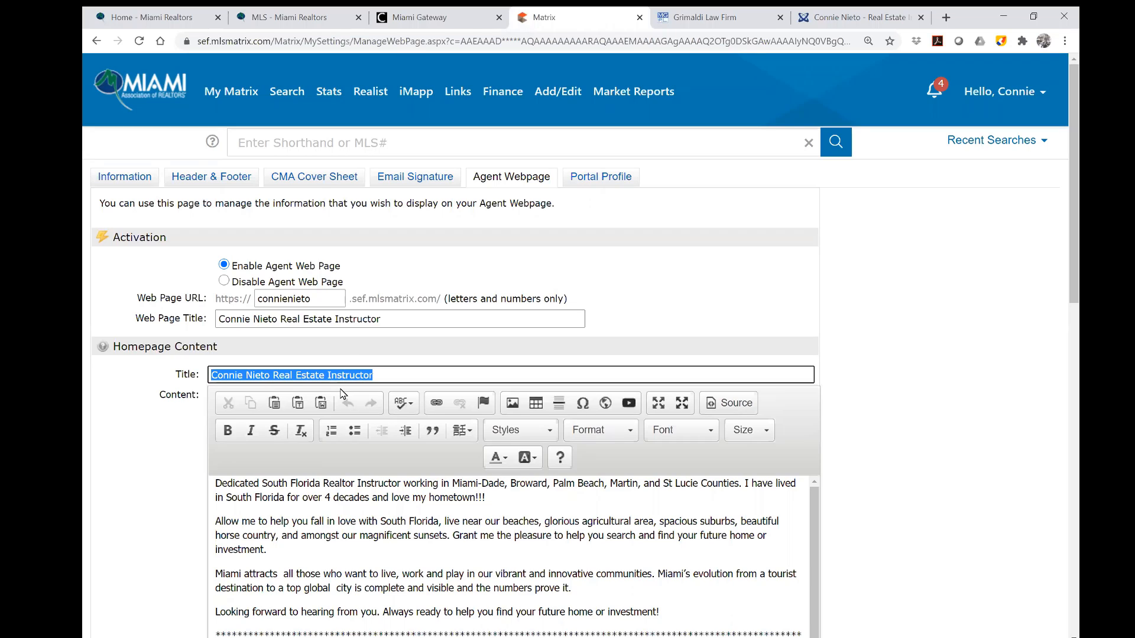
Select the South Florida sentence and the 'Miami attracts' paragraph in the homepage content.
scroll(666, 491, down, 2)
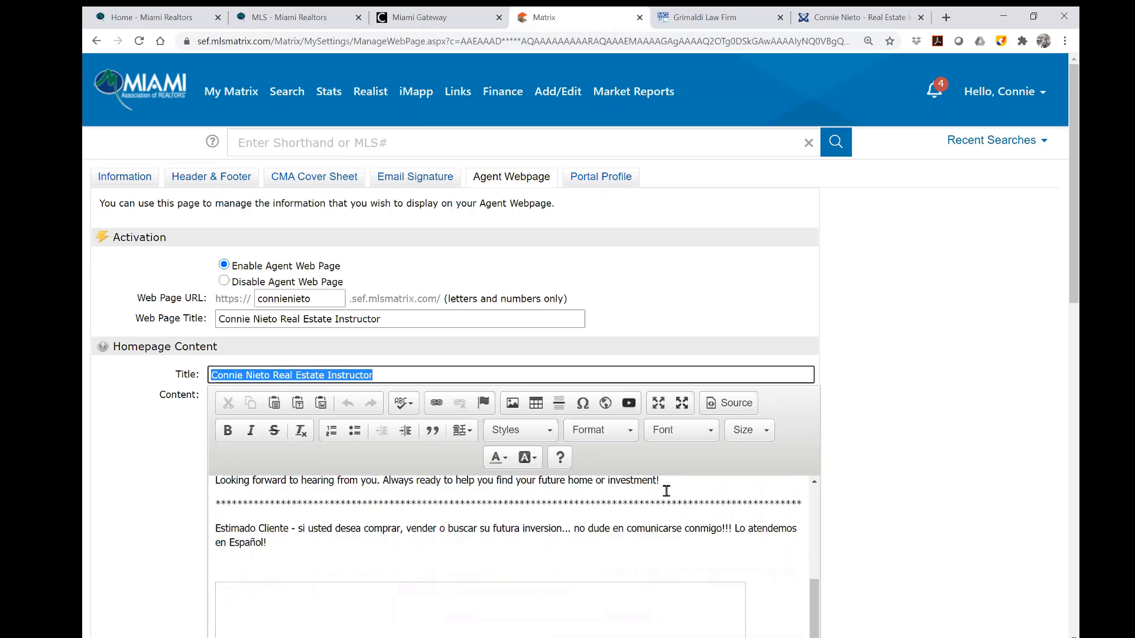
scroll(666, 491, up, 2)
scroll(877, 476, down, 3)
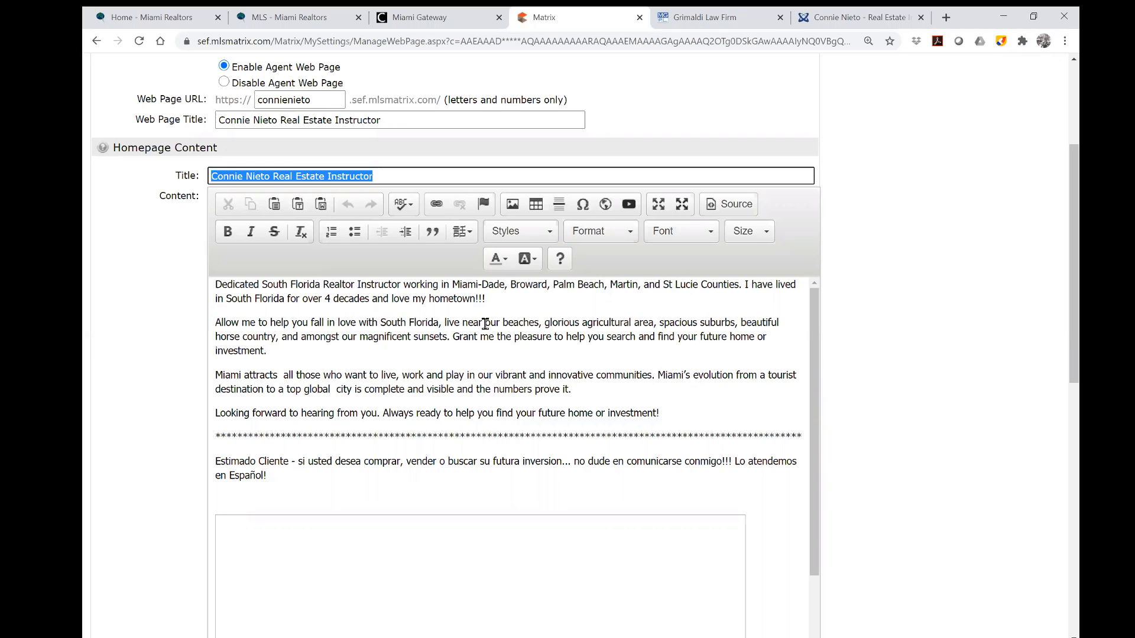
drag(747, 284, 754, 299)
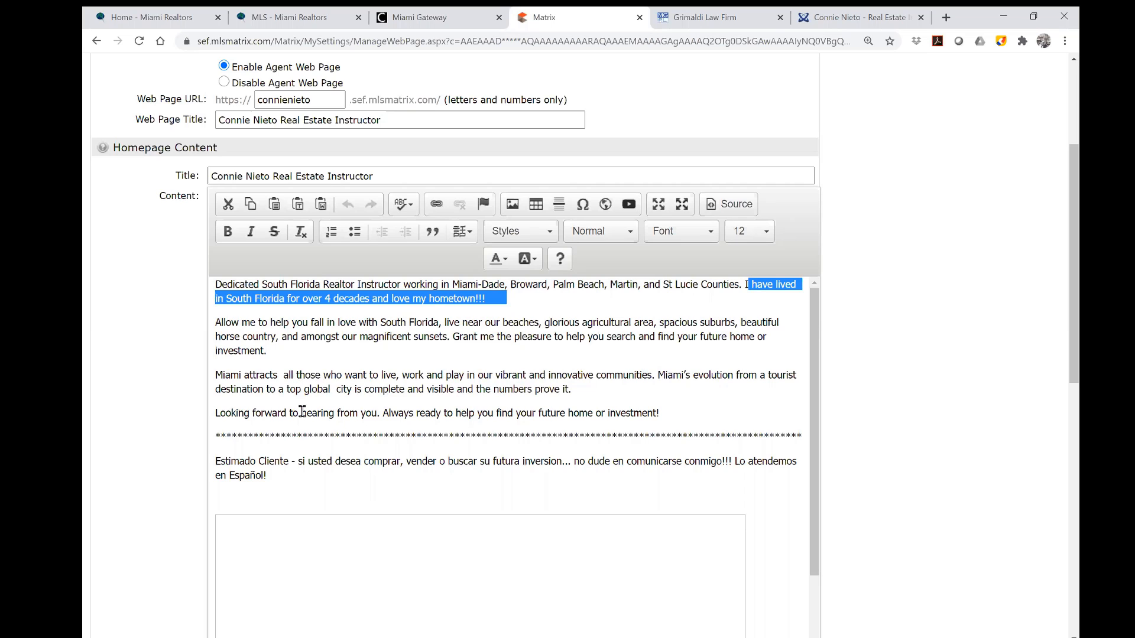
drag(214, 374, 586, 392)
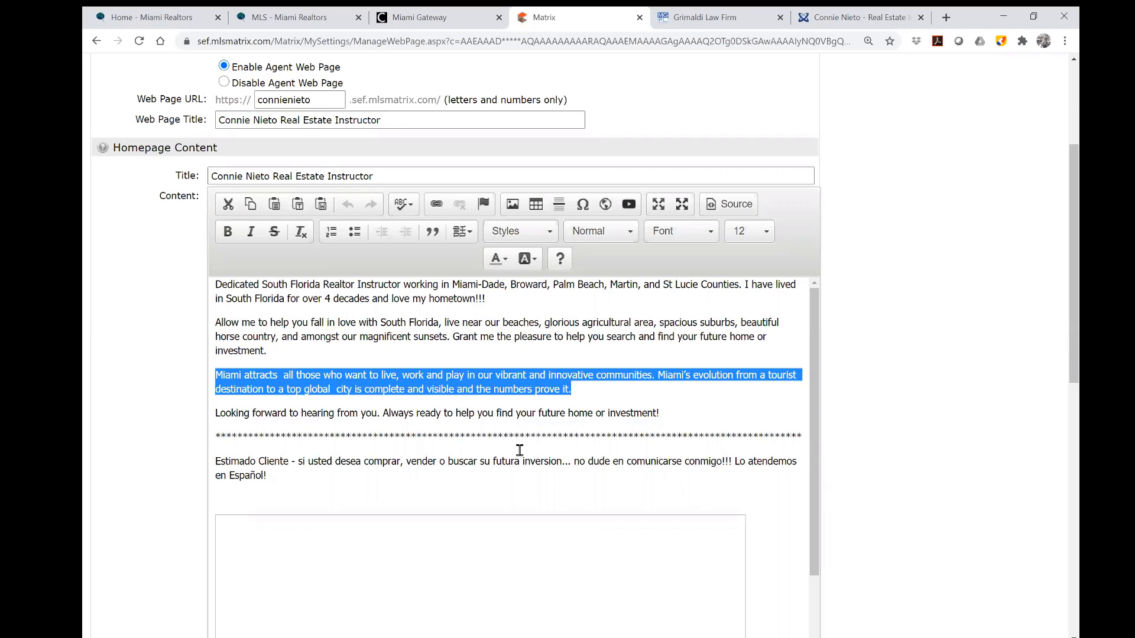
click(593, 390)
drag(571, 388, 213, 376)
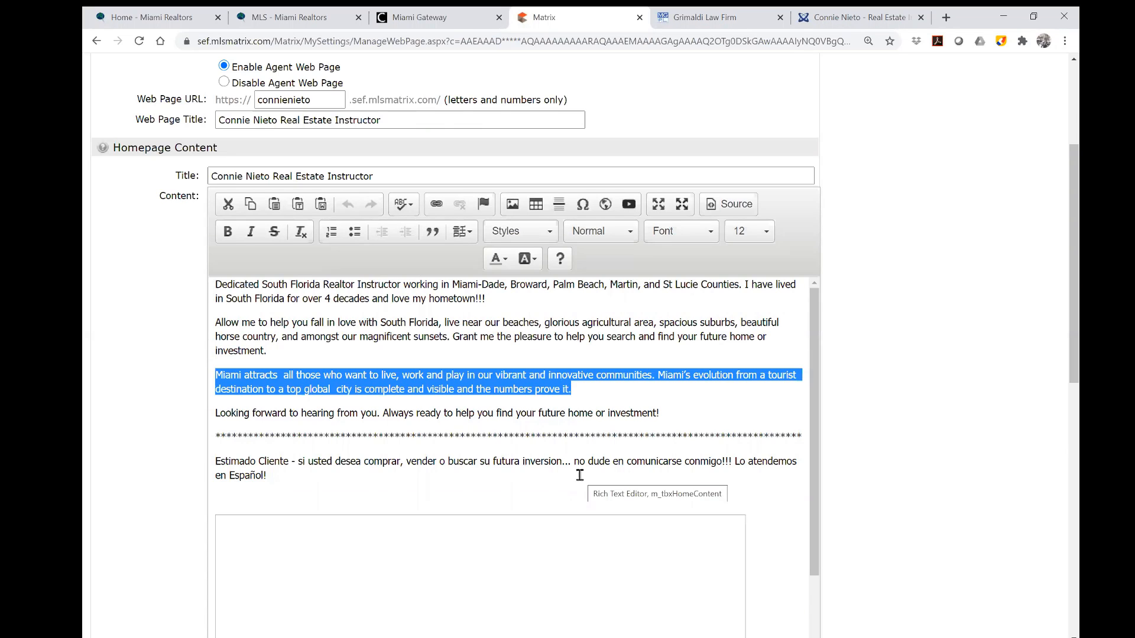
Select the Spanish 'Estimado Cliente' paragraph and bring up the Embed YouTube Video dialog.
drag(271, 483, 200, 473)
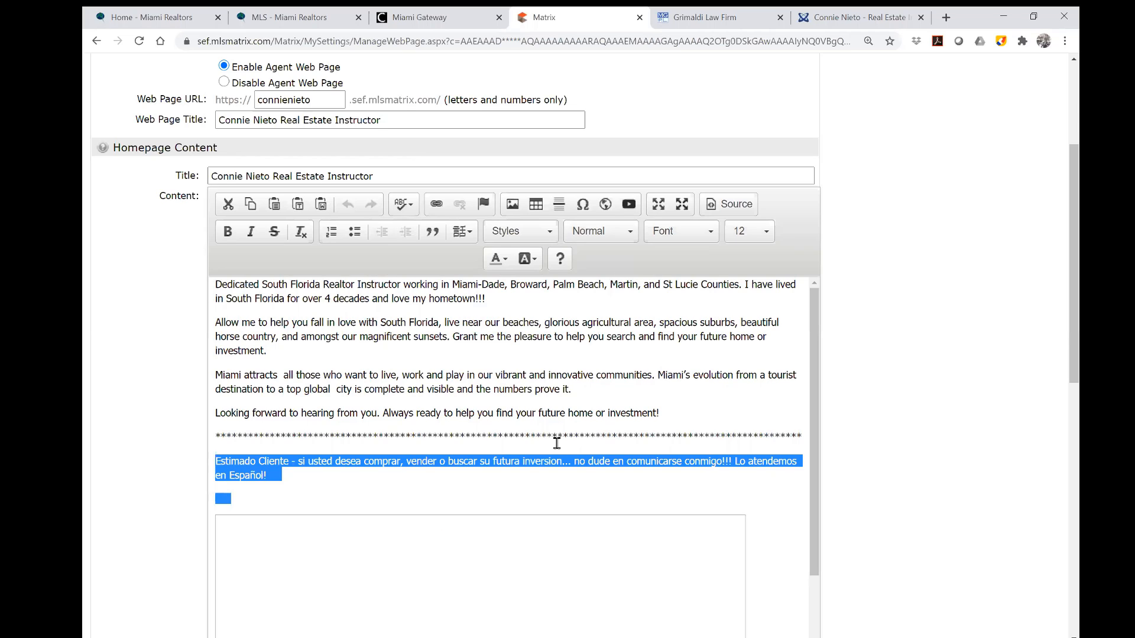
scroll(600, 434, down, 3)
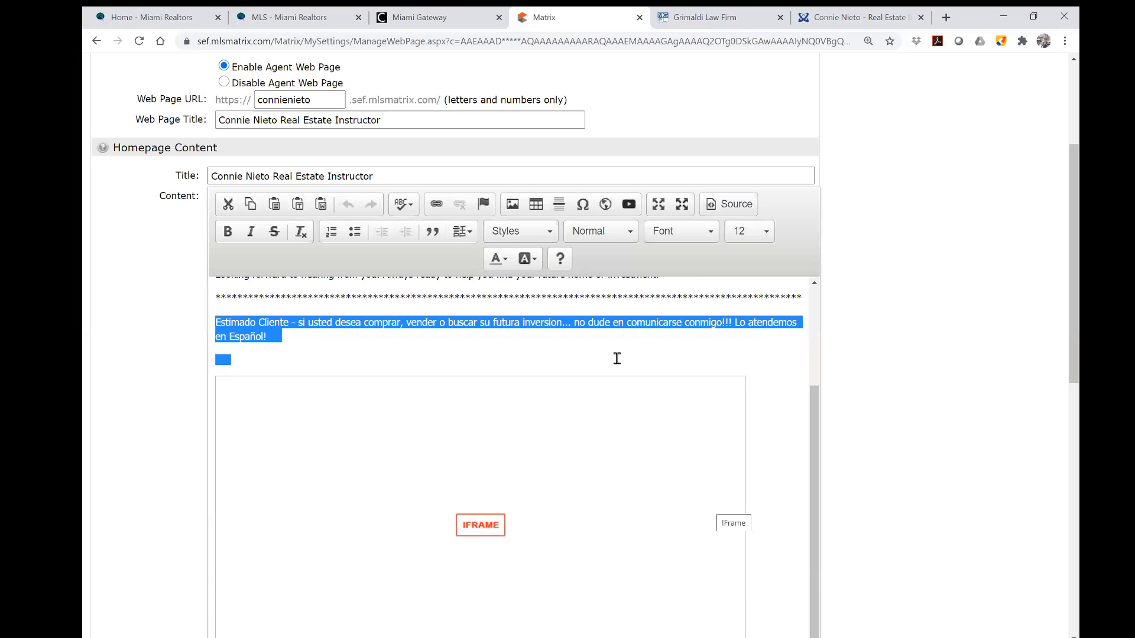
click(627, 206)
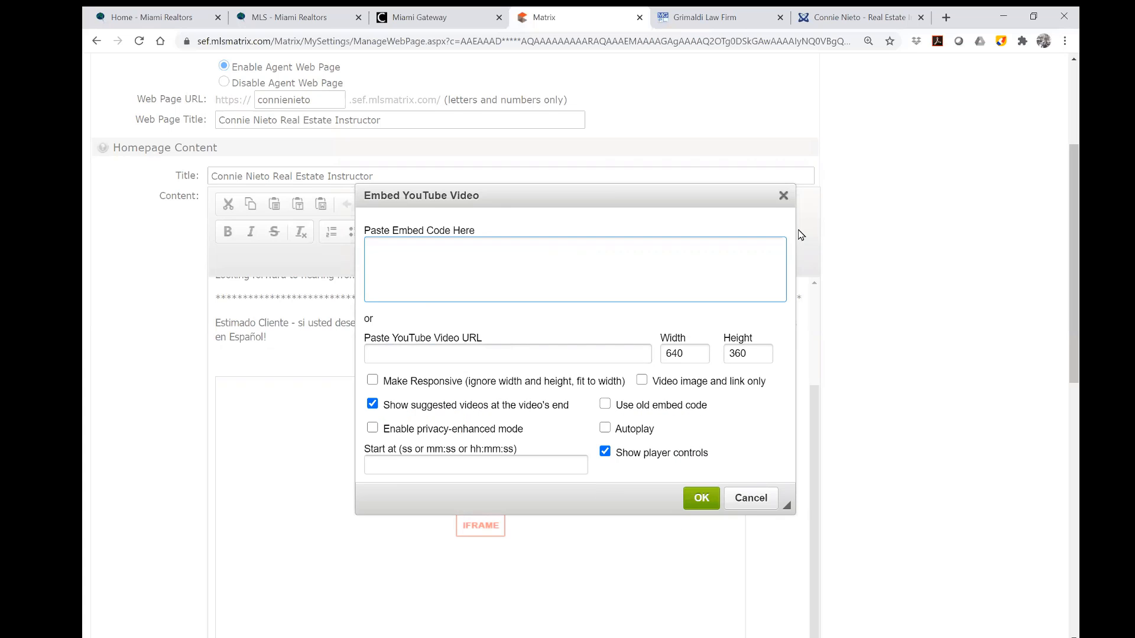
Try confirming the YouTube embed with empty fields, dismiss the missing-code warning, then cancel without inserting a video.
click(784, 197)
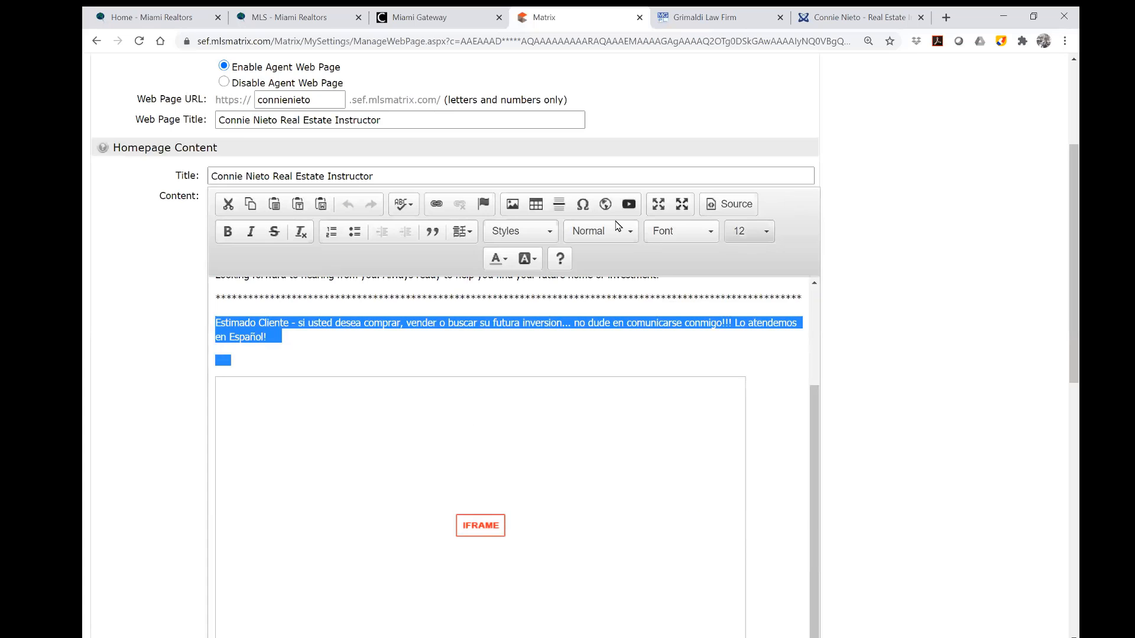
click(629, 204)
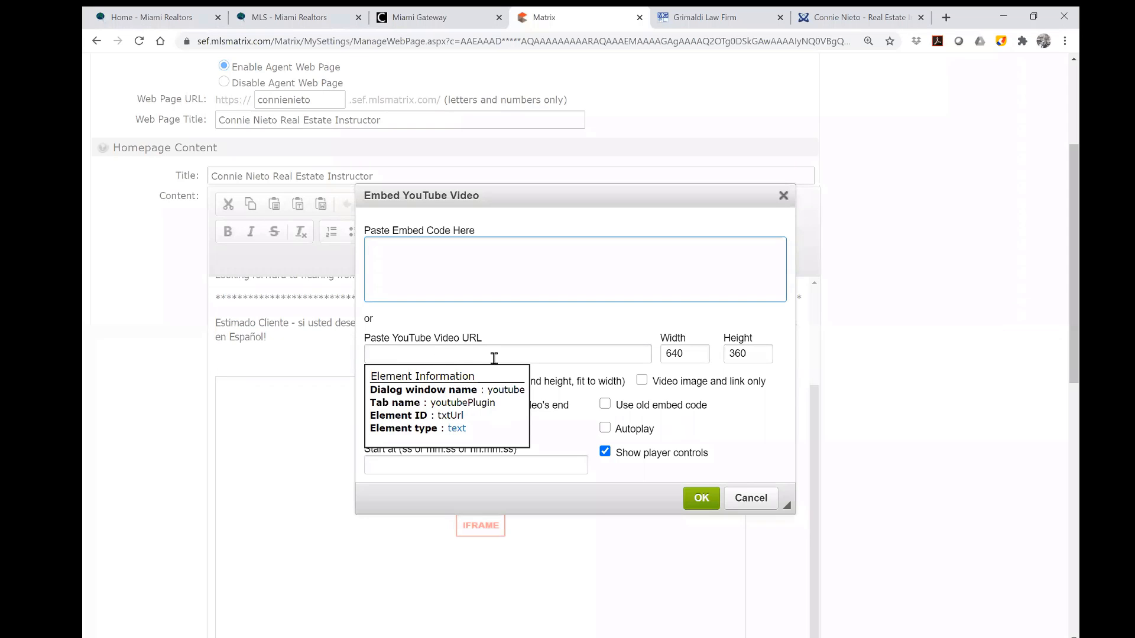
click(702, 498)
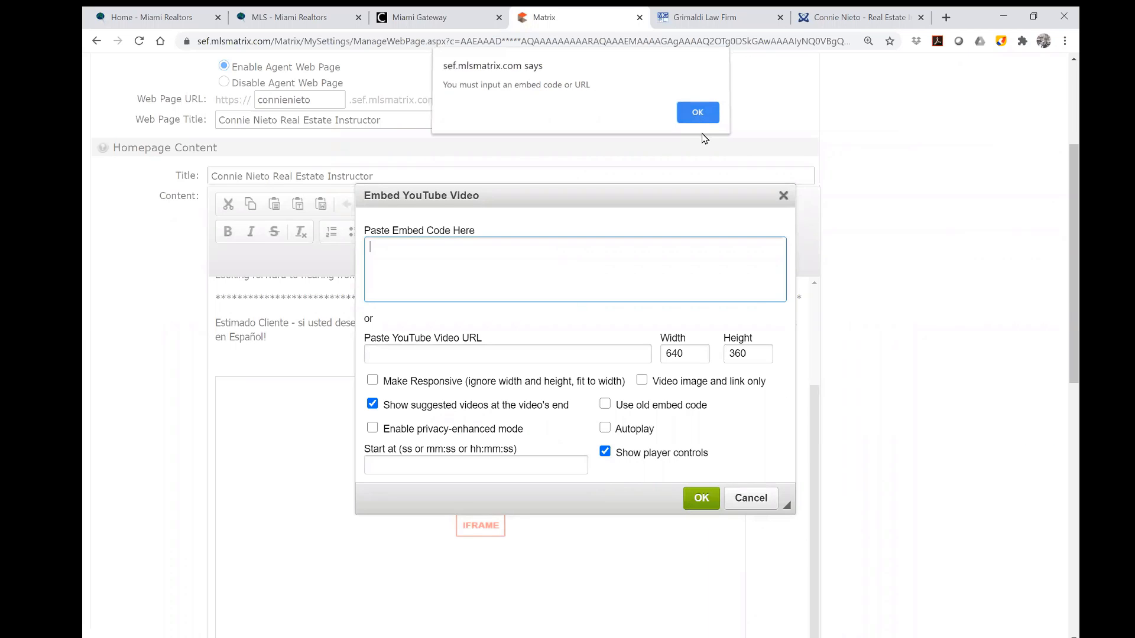
click(698, 118)
click(759, 508)
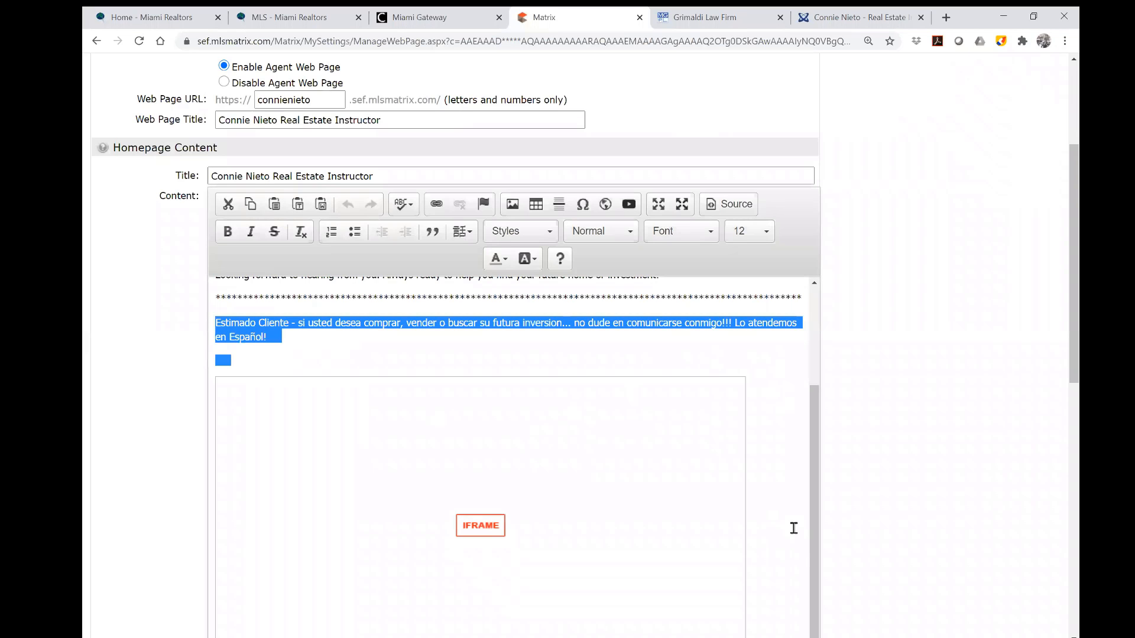
scroll(800, 493, down, 8)
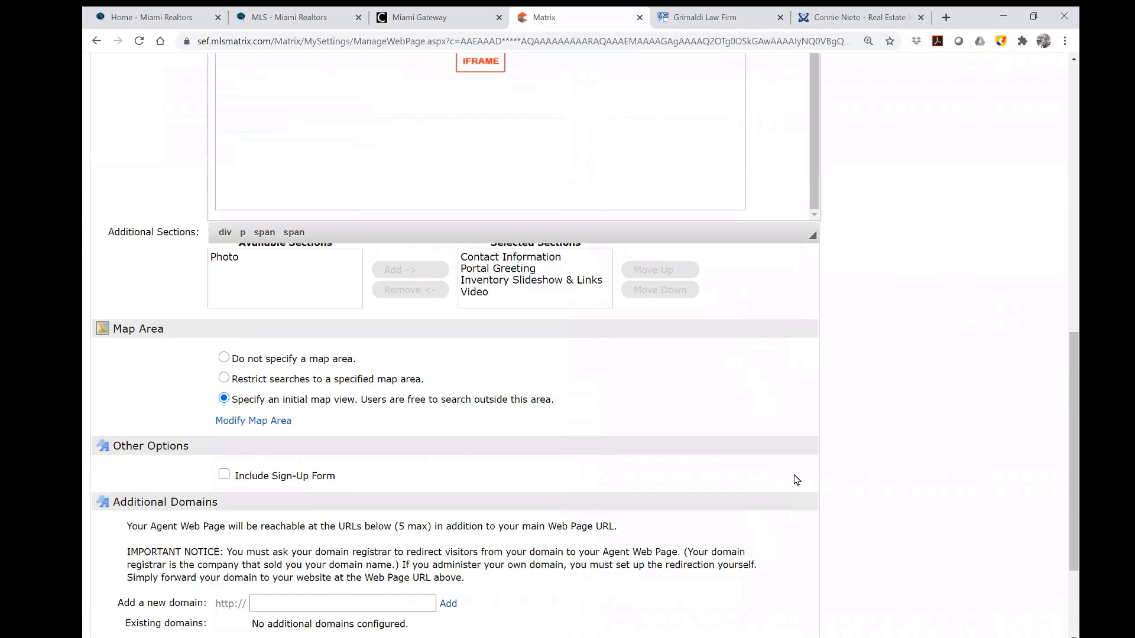
Add Photo to the webpage sections and move Contact Information back to the end.
scroll(796, 480, up, 3)
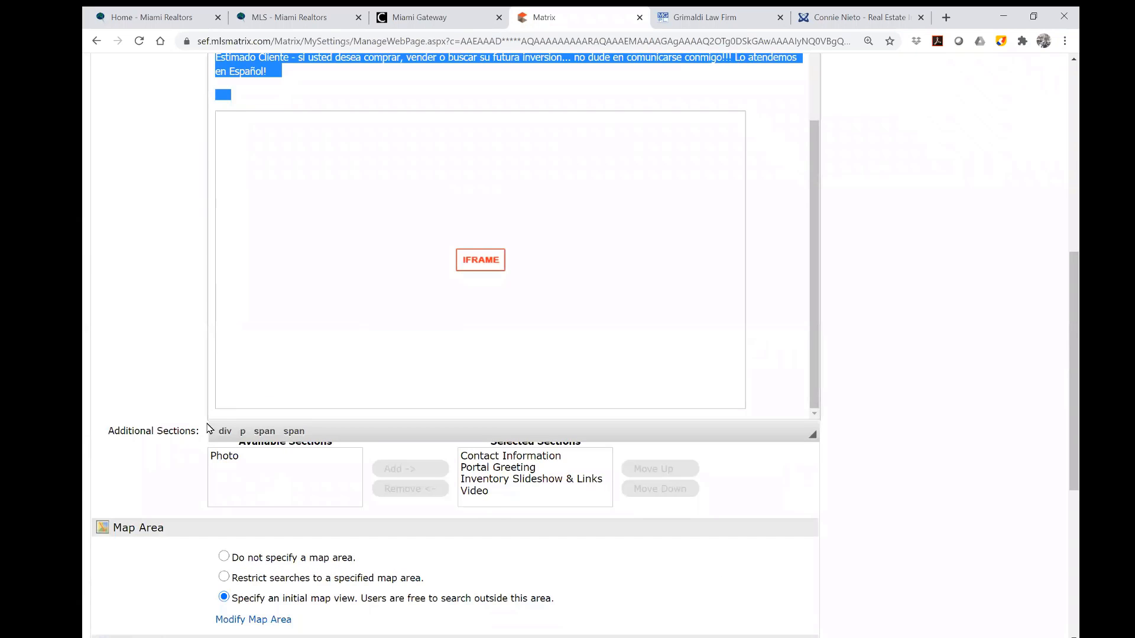
click(230, 459)
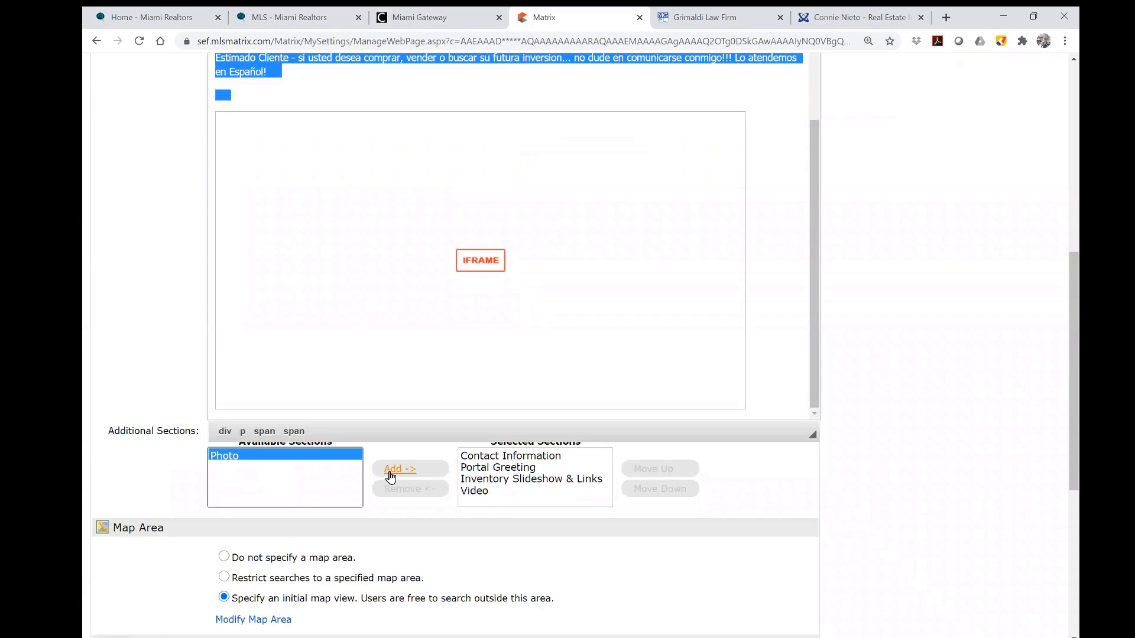
click(485, 460)
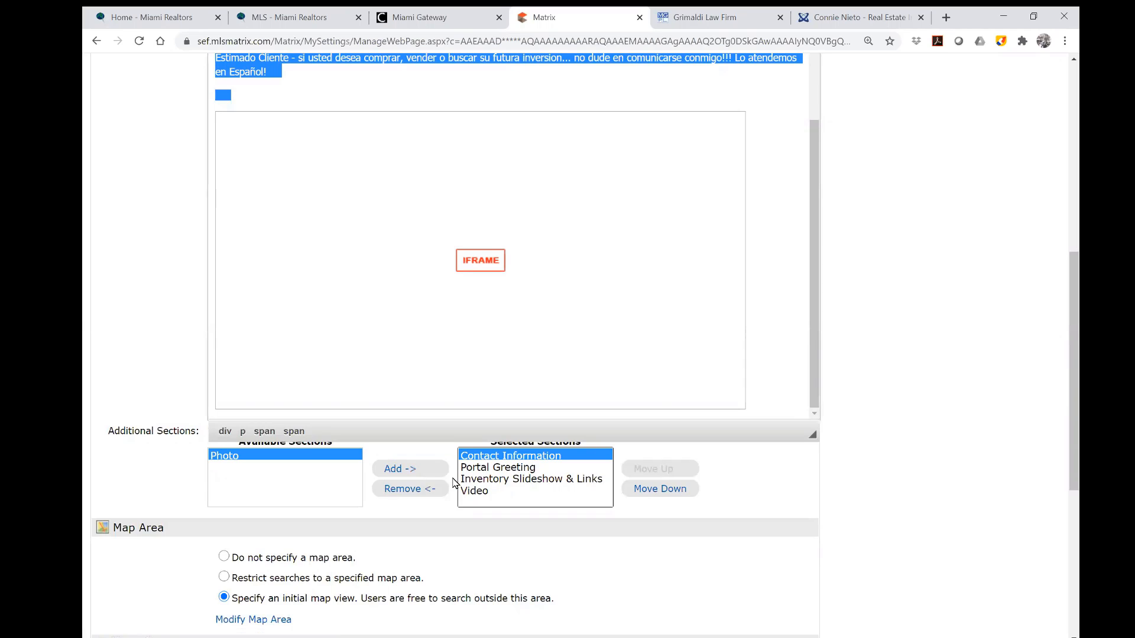
click(401, 489)
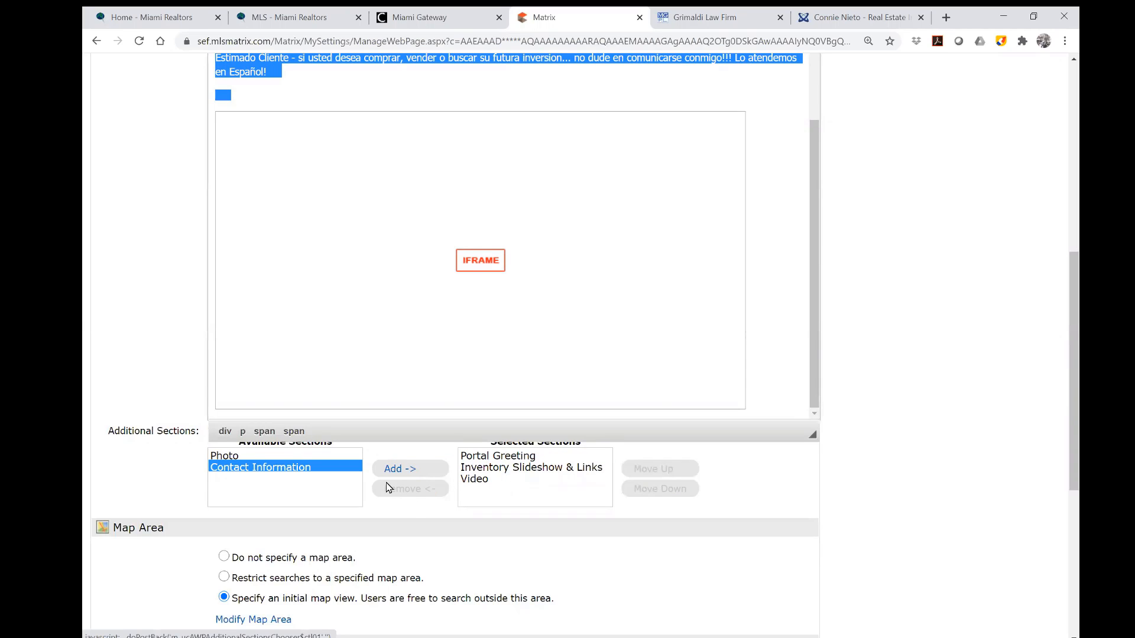
click(299, 457)
click(440, 471)
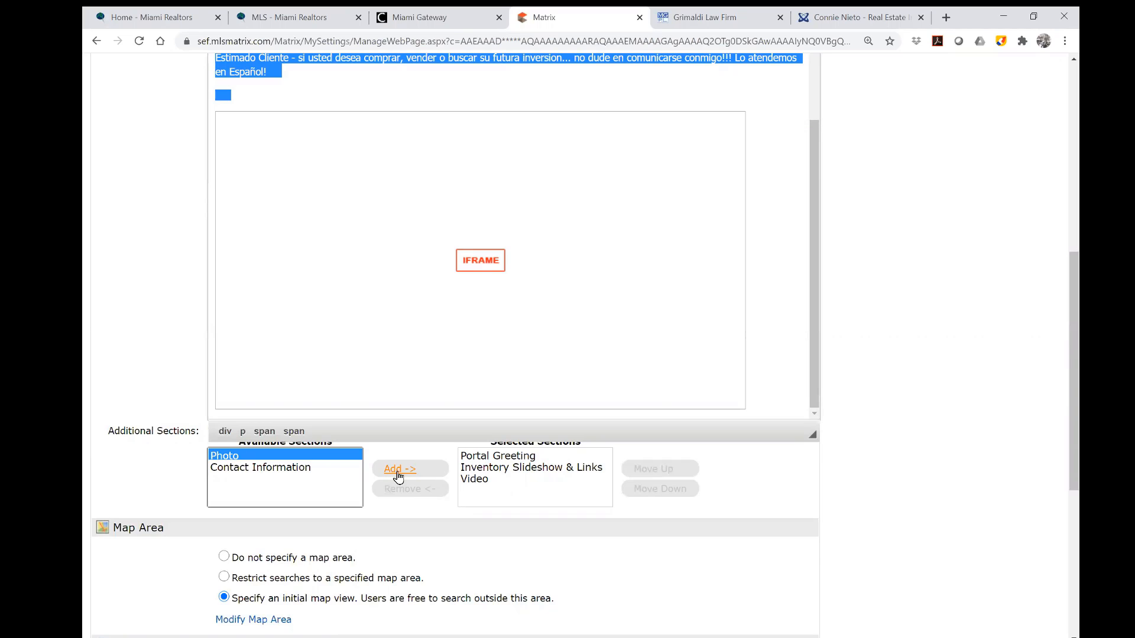
click(296, 458)
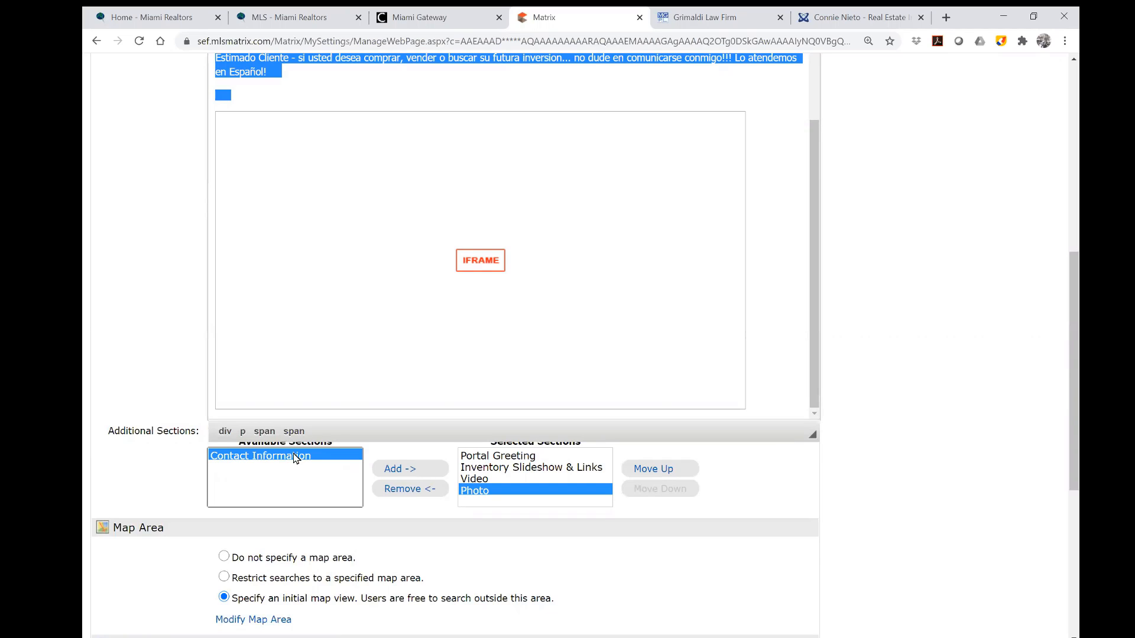
click(383, 473)
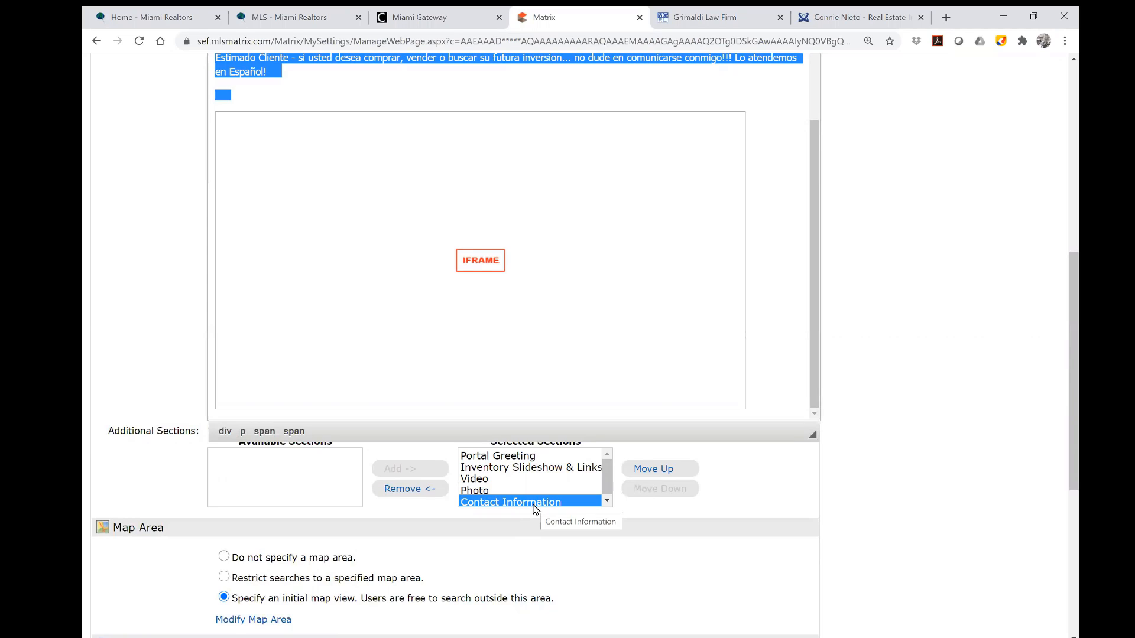
Move Inventory Slideshow & Links to the top of the section order.
click(474, 478)
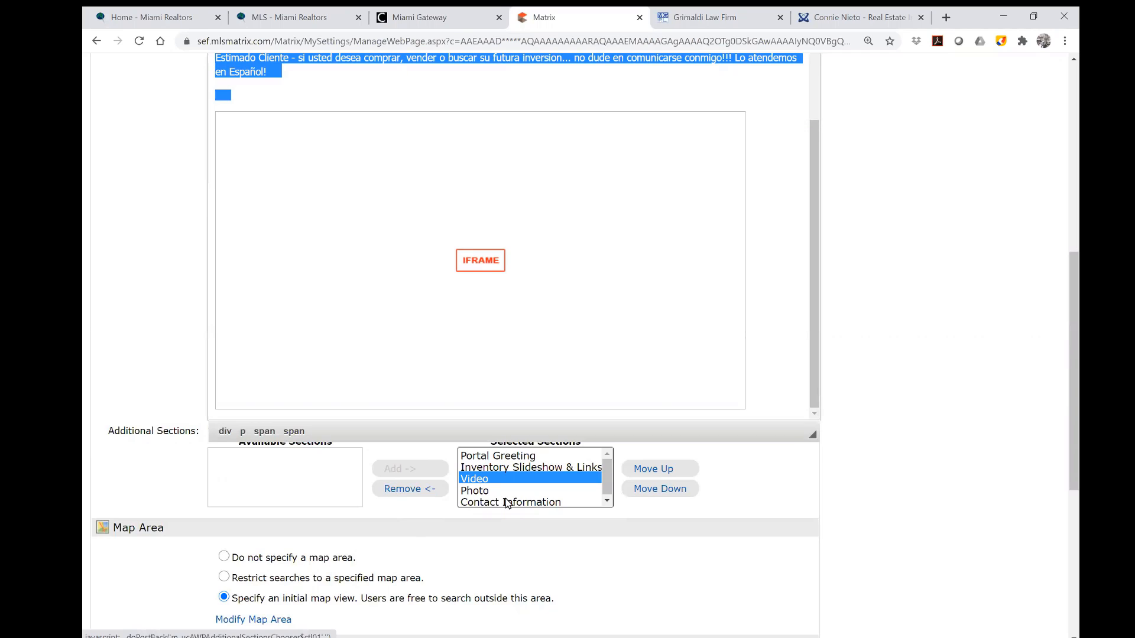
click(524, 467)
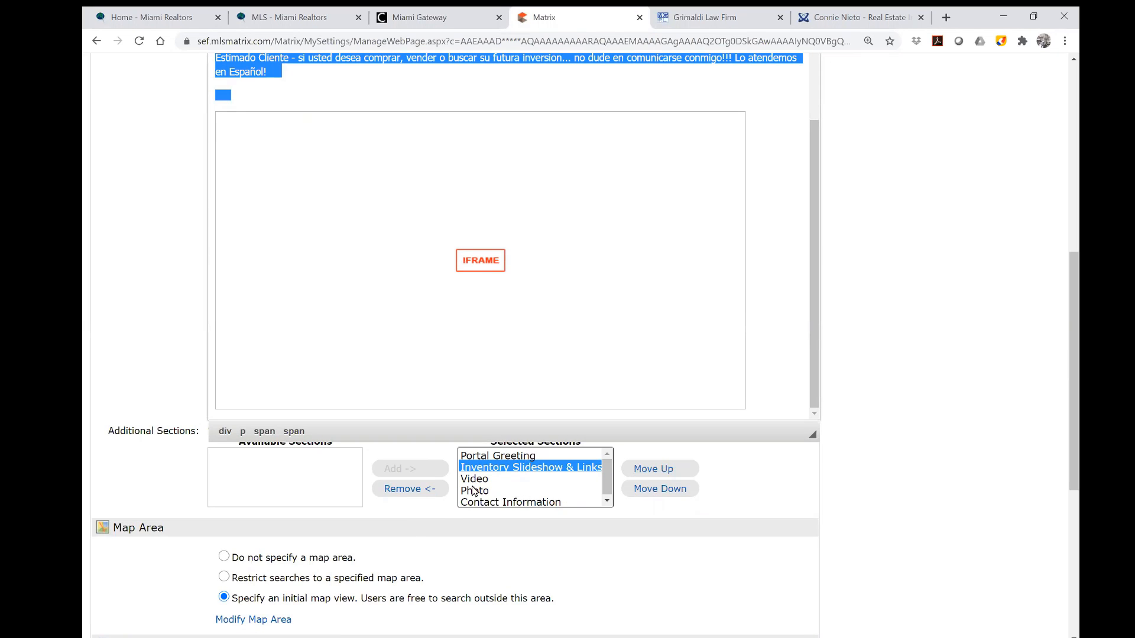
click(653, 470)
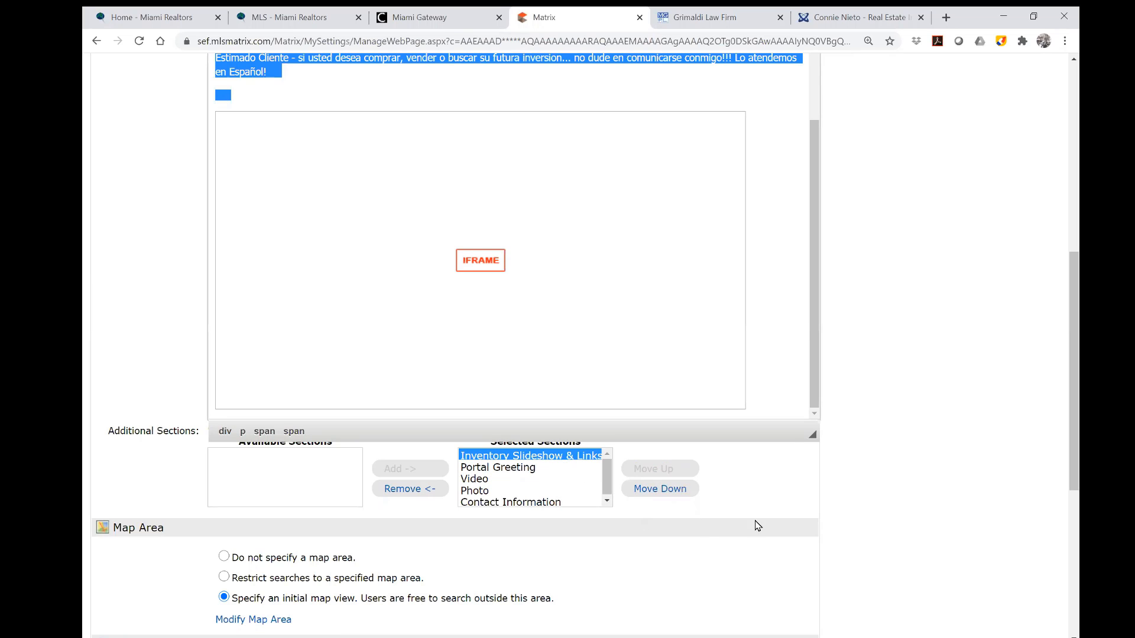
scroll(760, 526, down, 2)
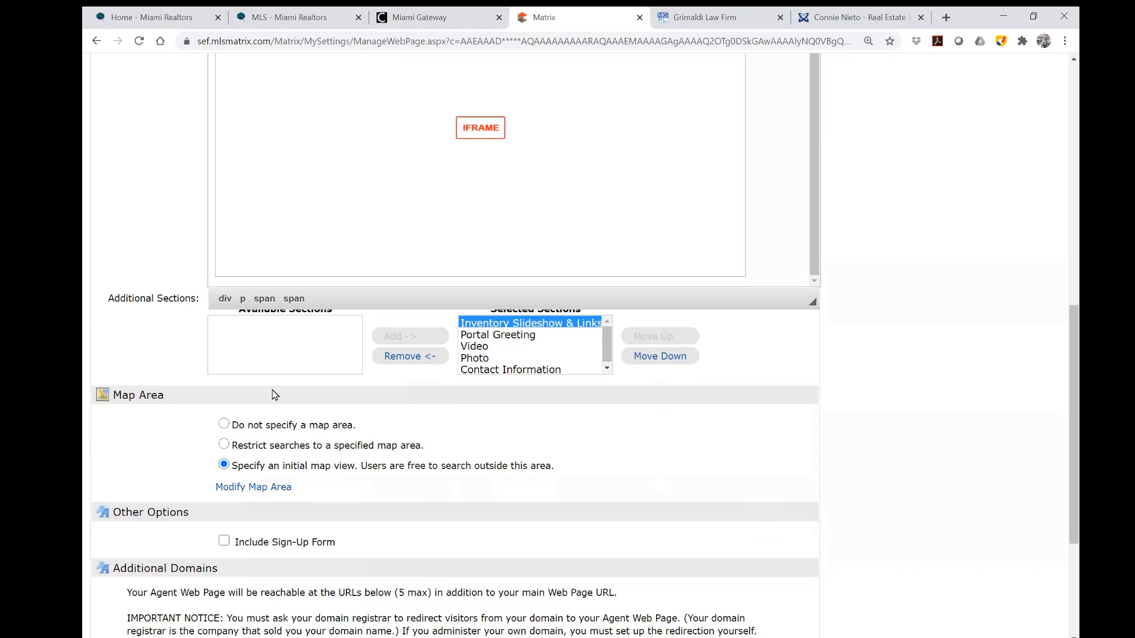
Set the map area option to specifying an initial map view.
click(224, 425)
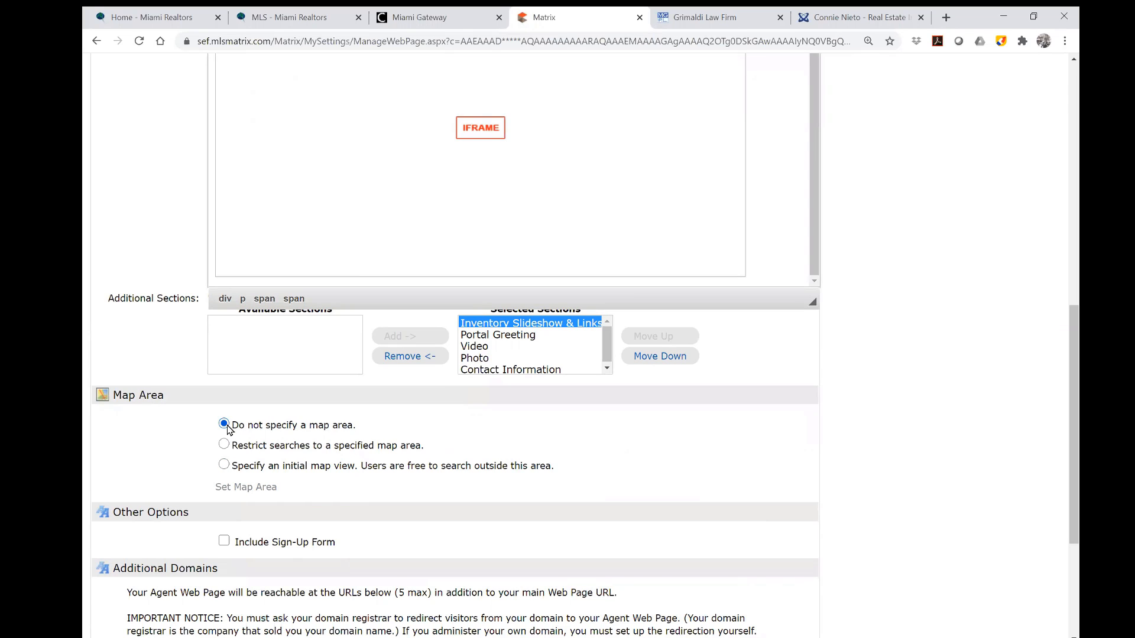
click(224, 445)
click(227, 466)
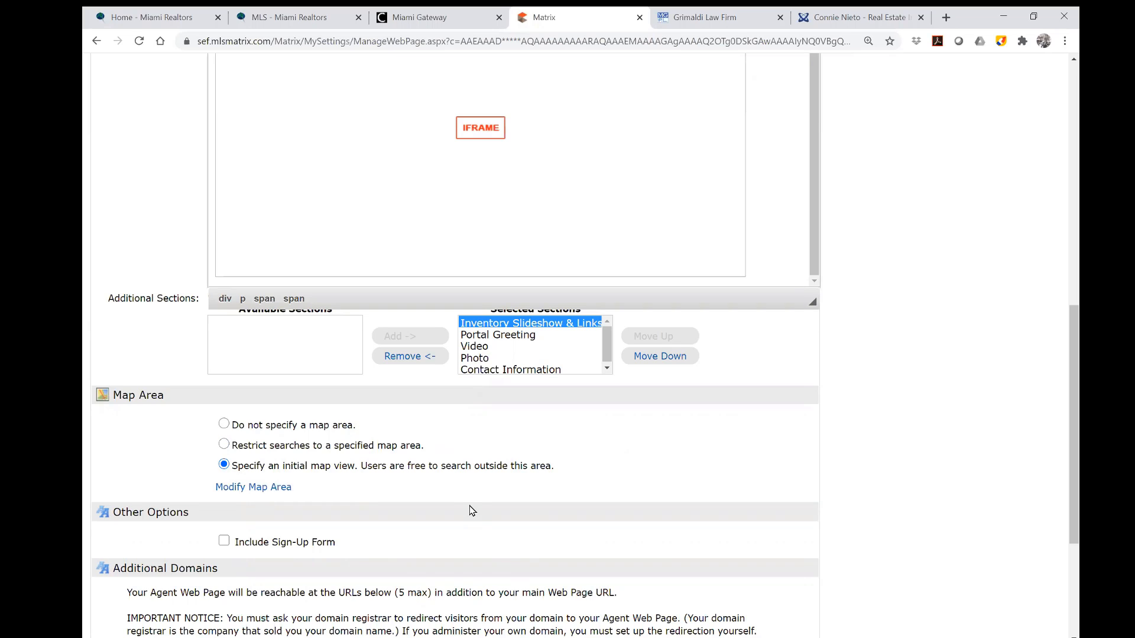
click(224, 444)
click(225, 466)
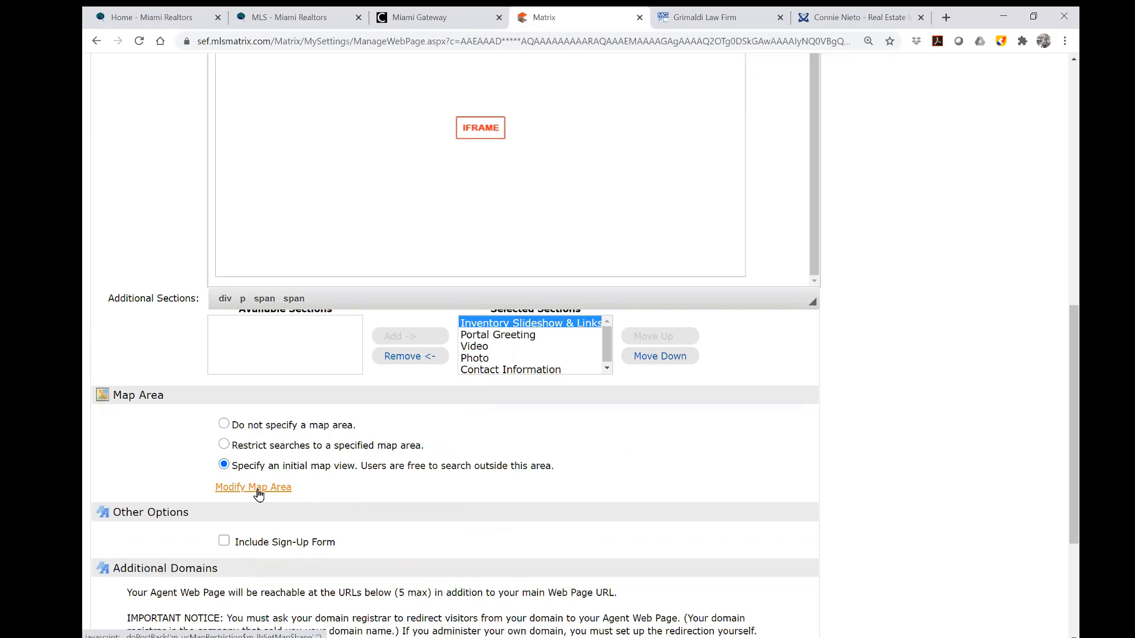
Replace the old map shape with a rectangle around Fort Lauderdale and Pompano Beach, and save it.
click(259, 492)
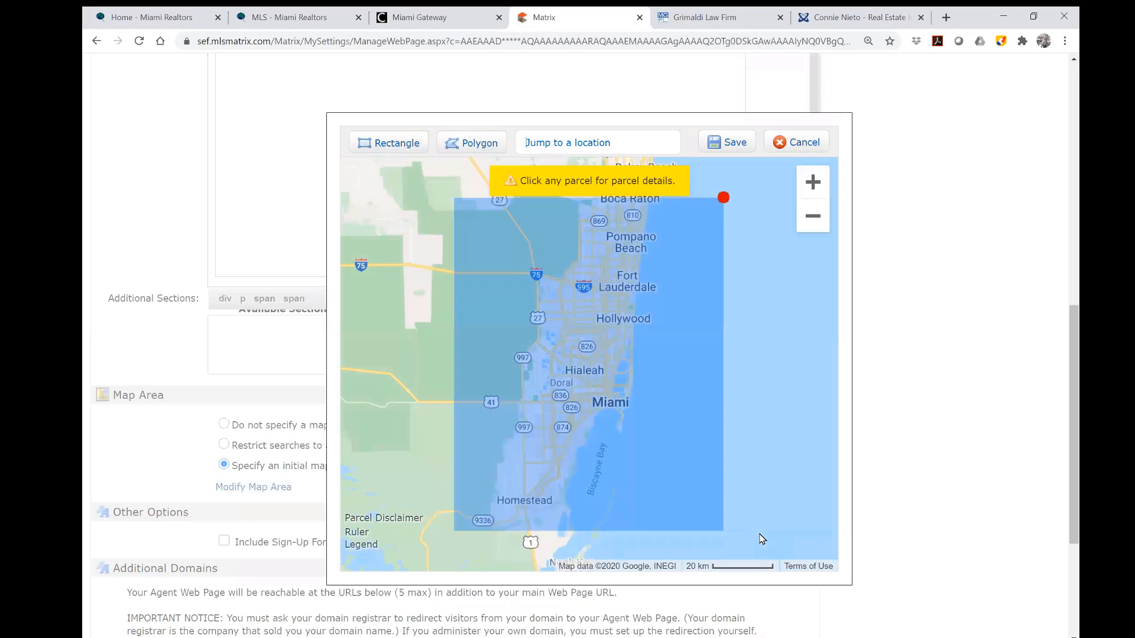
click(724, 198)
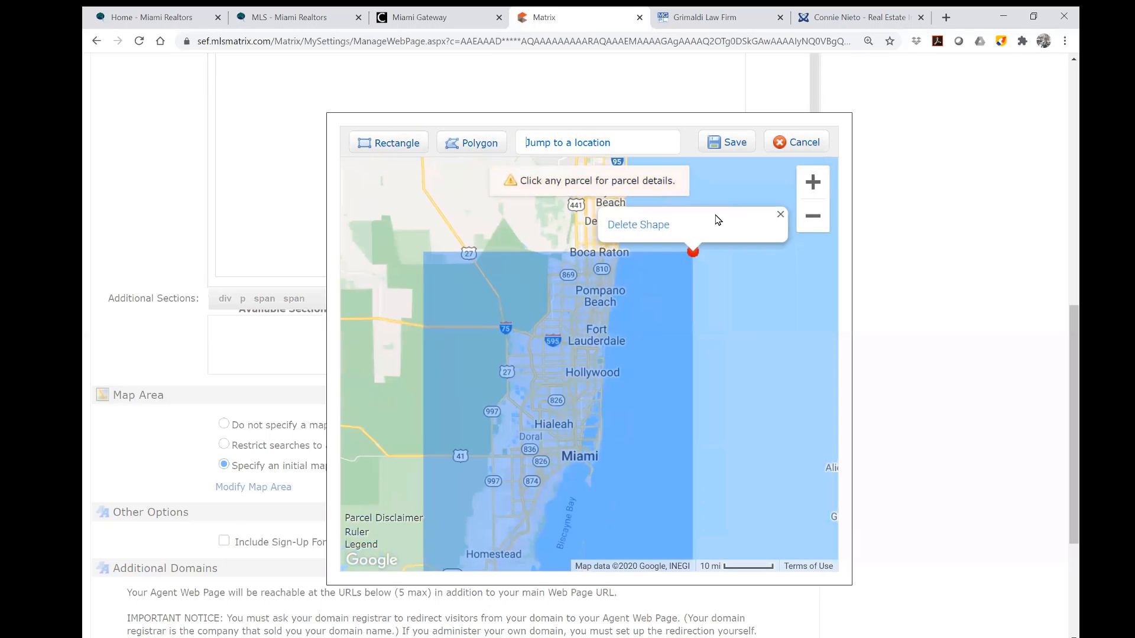
click(639, 228)
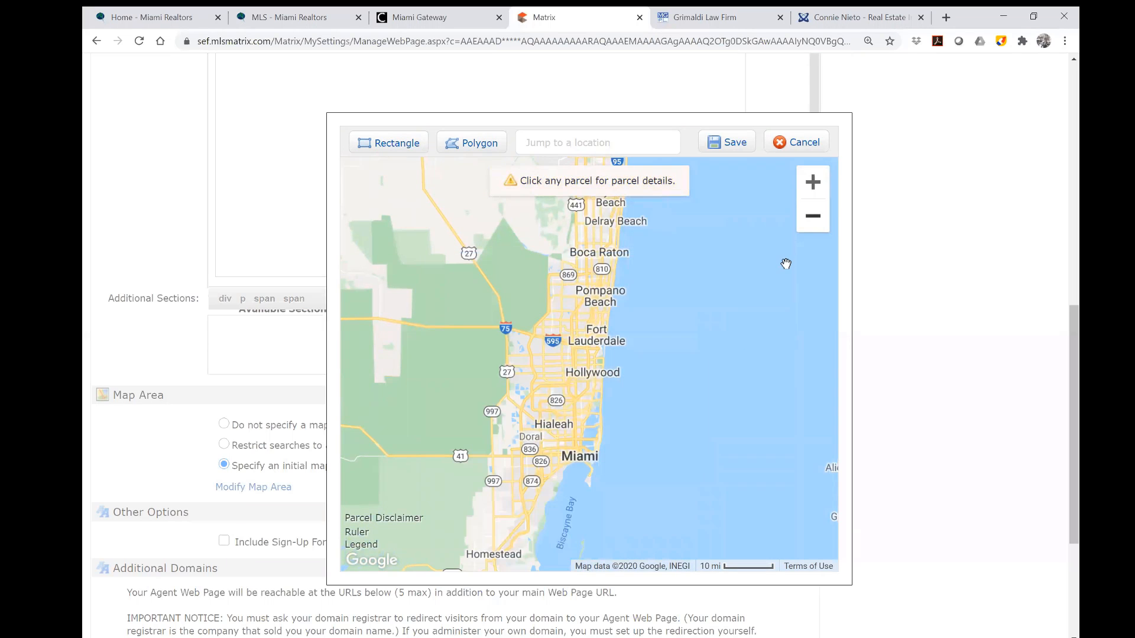
drag(734, 273, 729, 342)
click(805, 195)
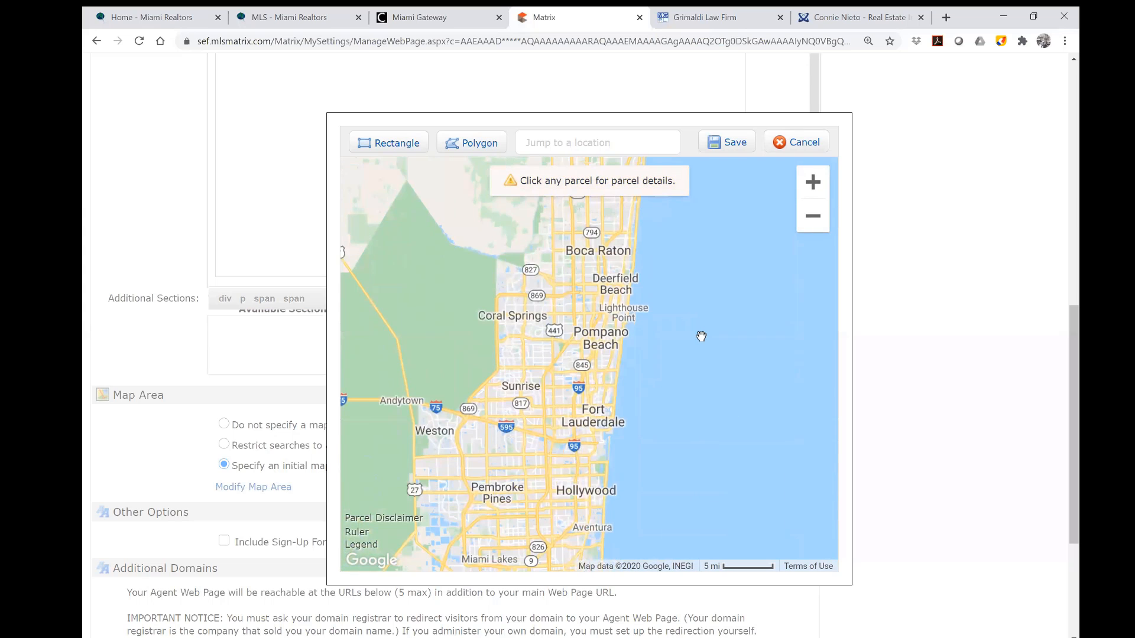
click(389, 149)
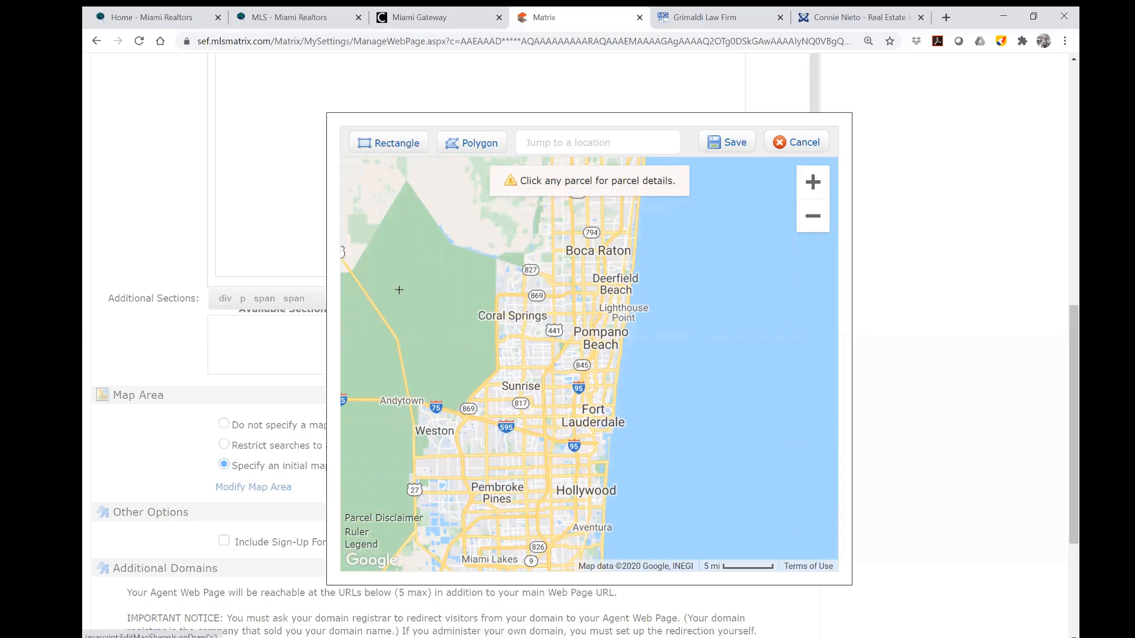
drag(400, 289, 752, 512)
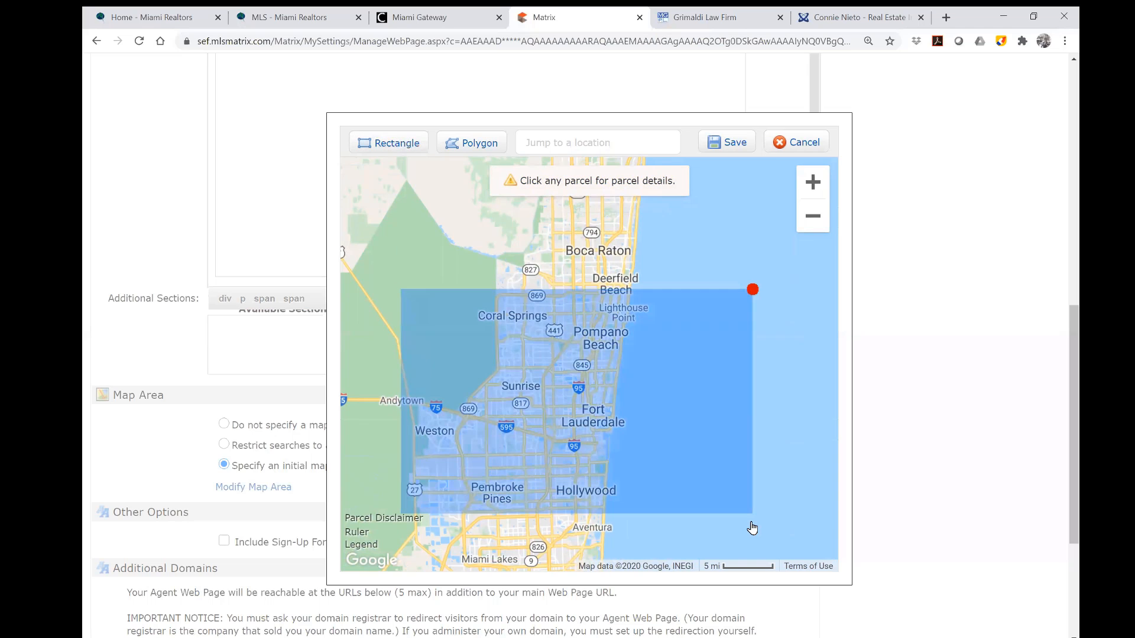
click(737, 148)
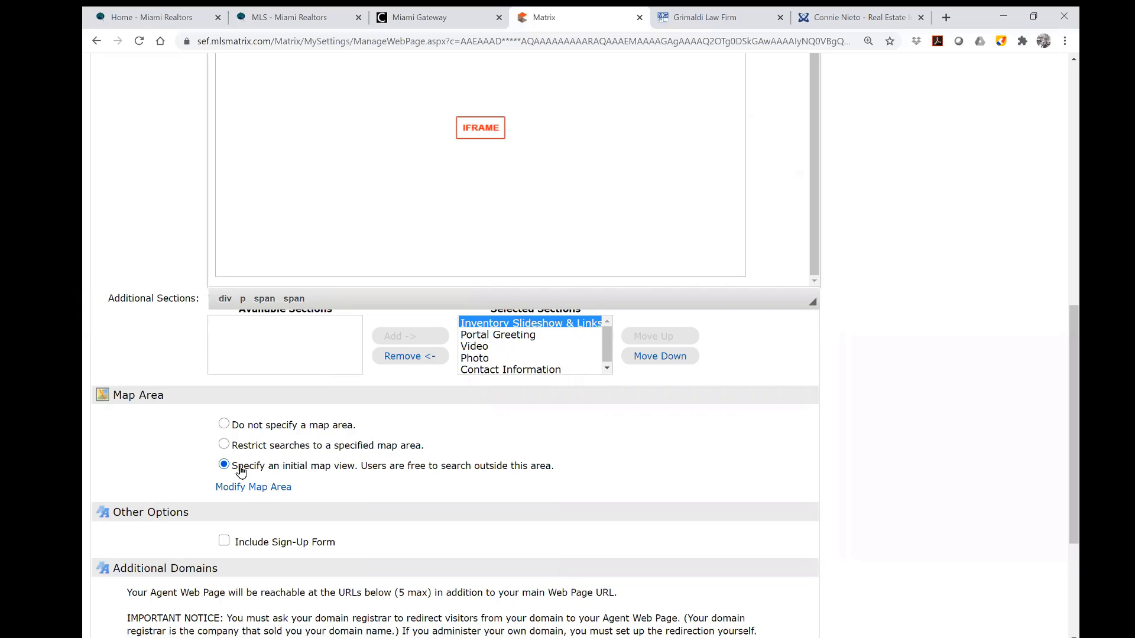
Delete that rectangle, zoom out twice, and draw a wider one from Lake Okeechobee toward Fort Lauderdale.
click(402, 498)
click(693, 253)
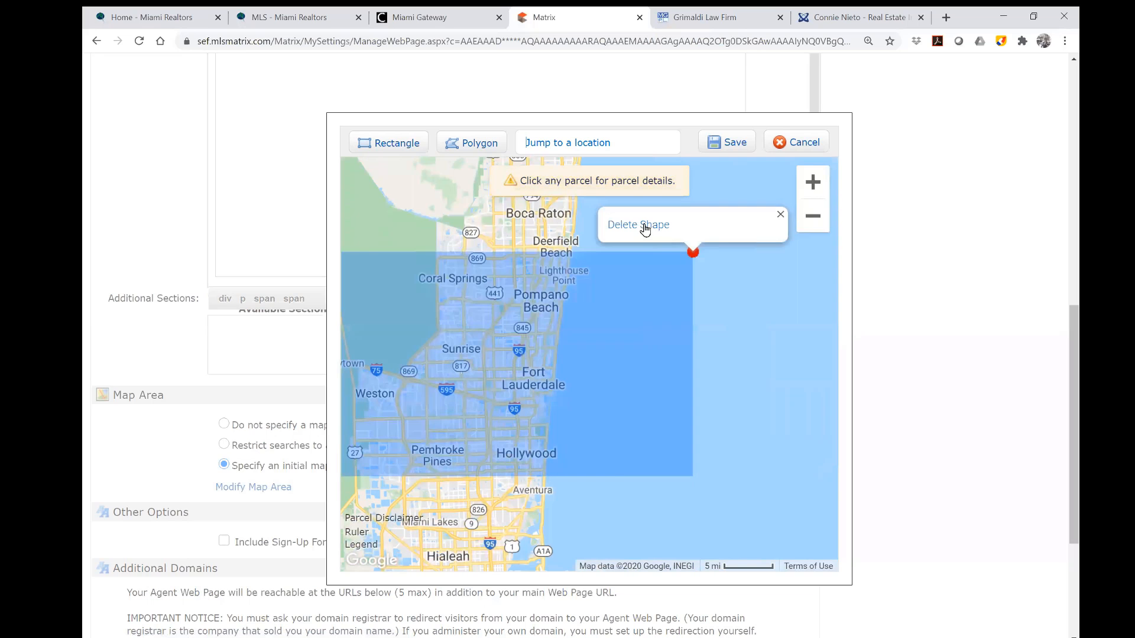
click(644, 227)
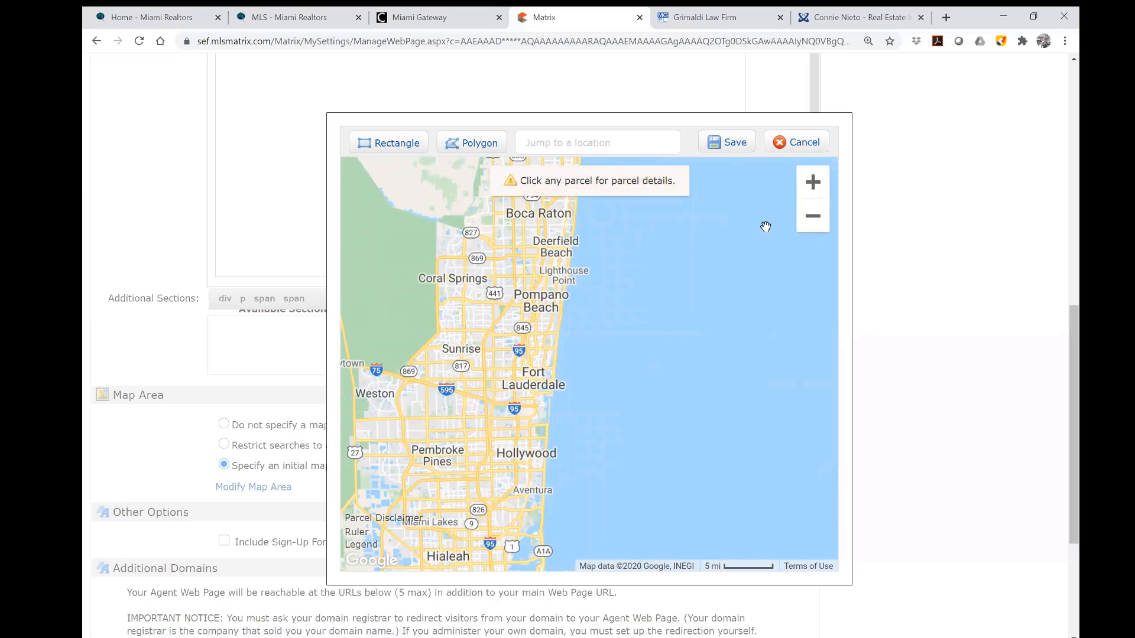
click(813, 217)
click(813, 217)
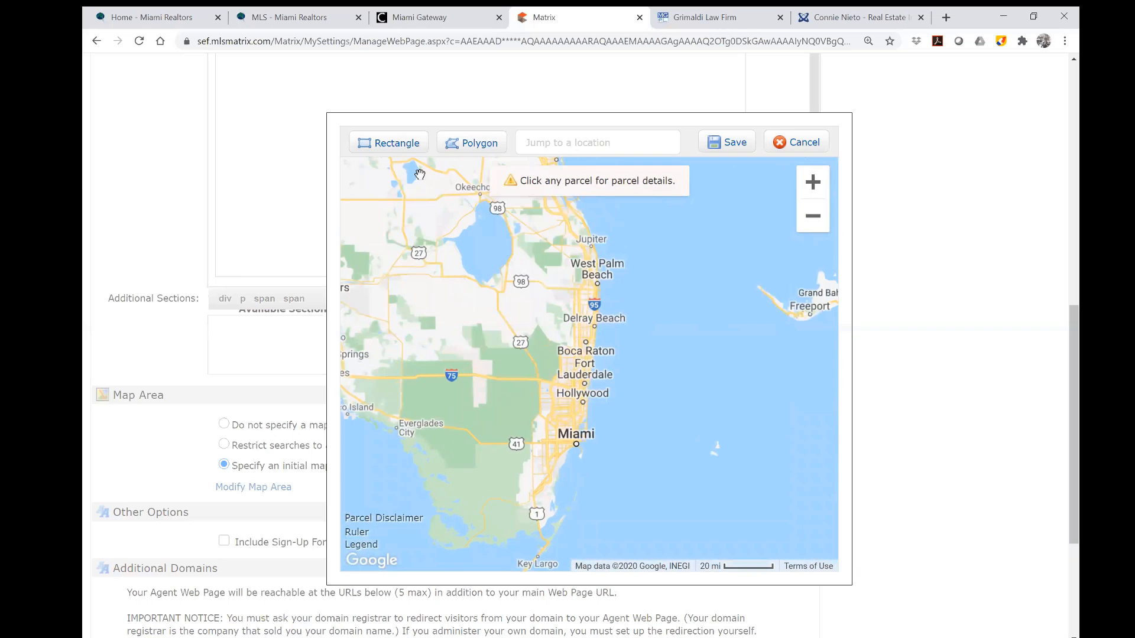
click(390, 143)
drag(471, 213, 599, 300)
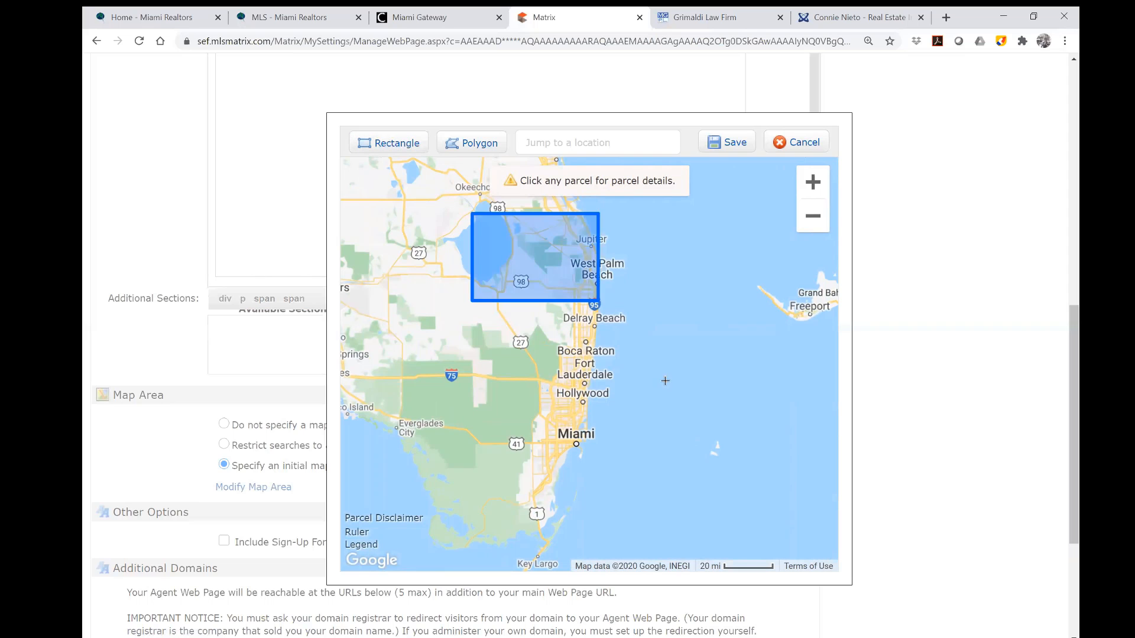
mouse_move(665, 381)
mouse_down()
mouse_move(738, 538)
mouse_move(743, 498)
mouse_up()
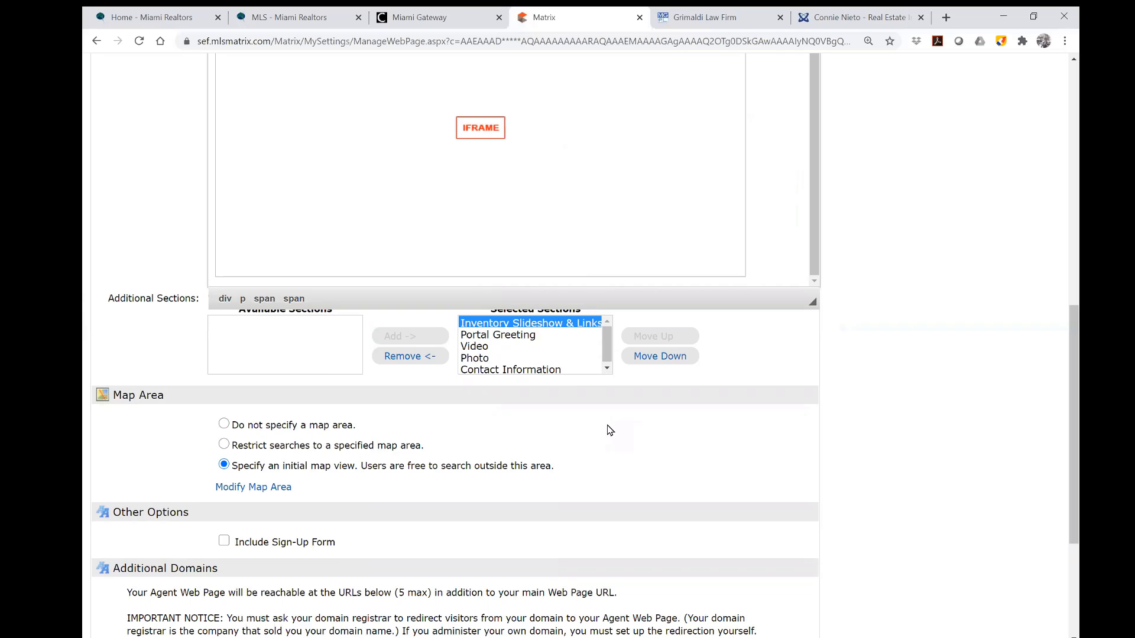
scroll(611, 429, down, 3)
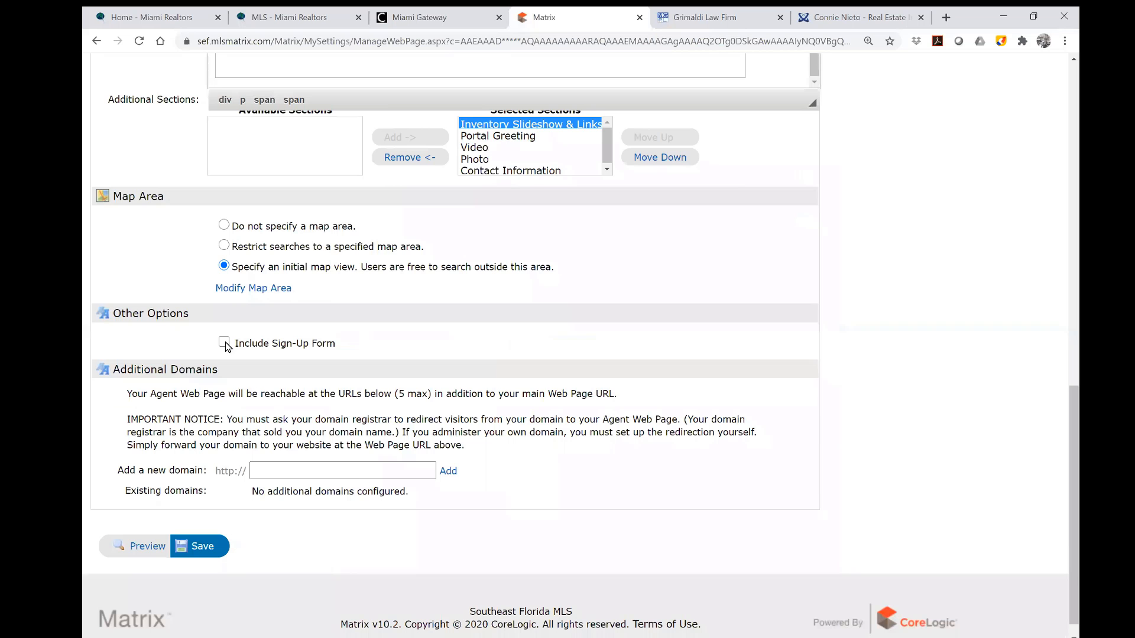
click(224, 342)
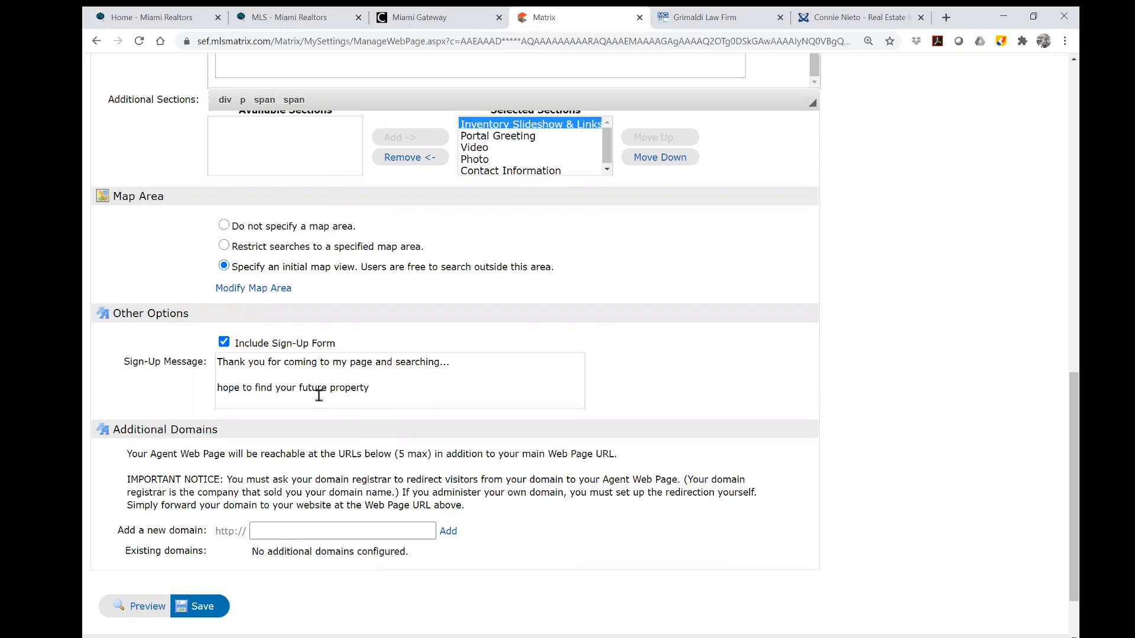
click(224, 343)
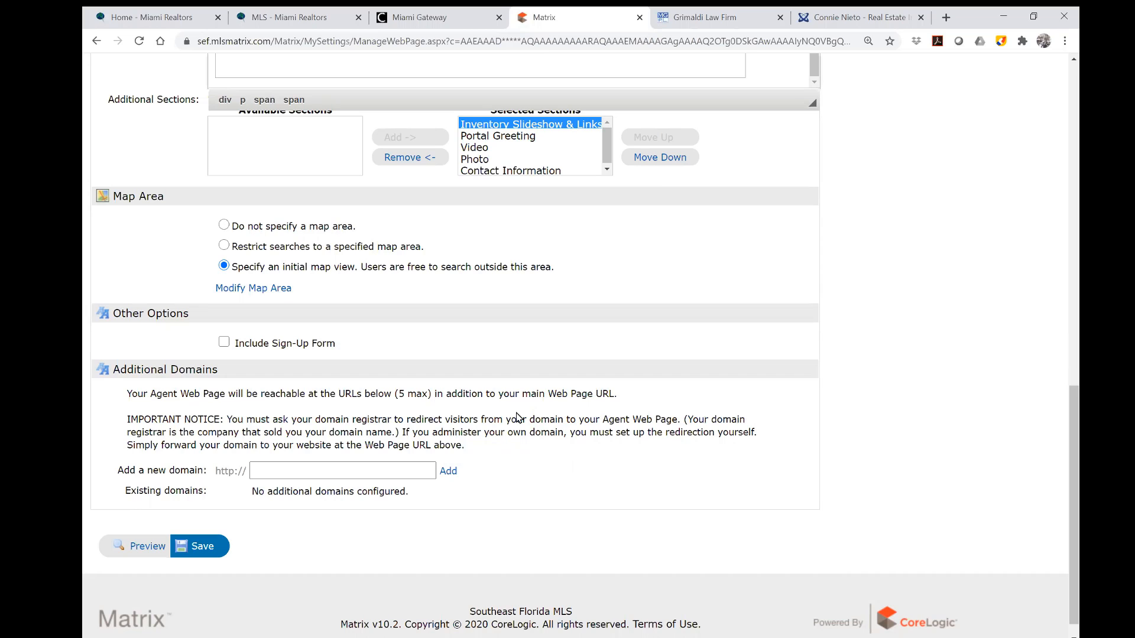
click(224, 342)
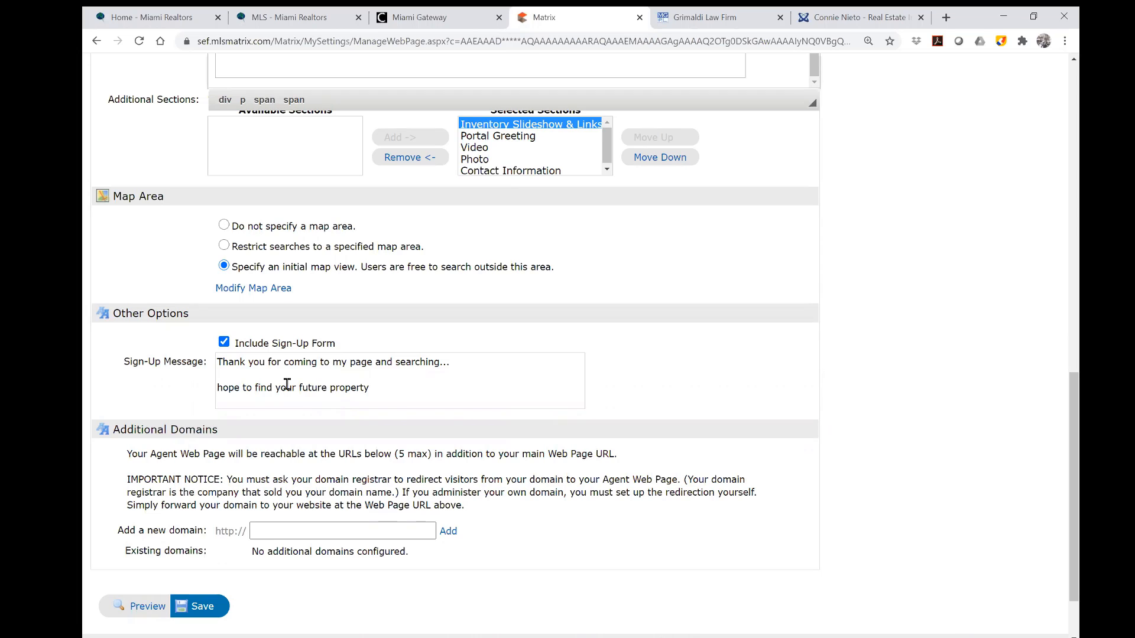
click(225, 345)
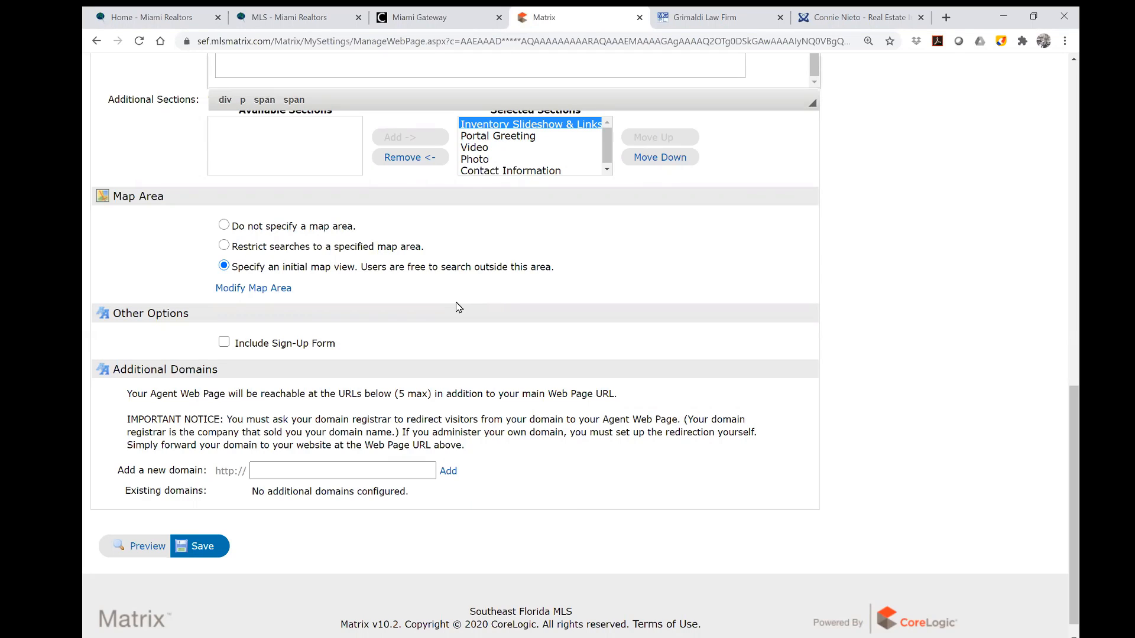
click(263, 471)
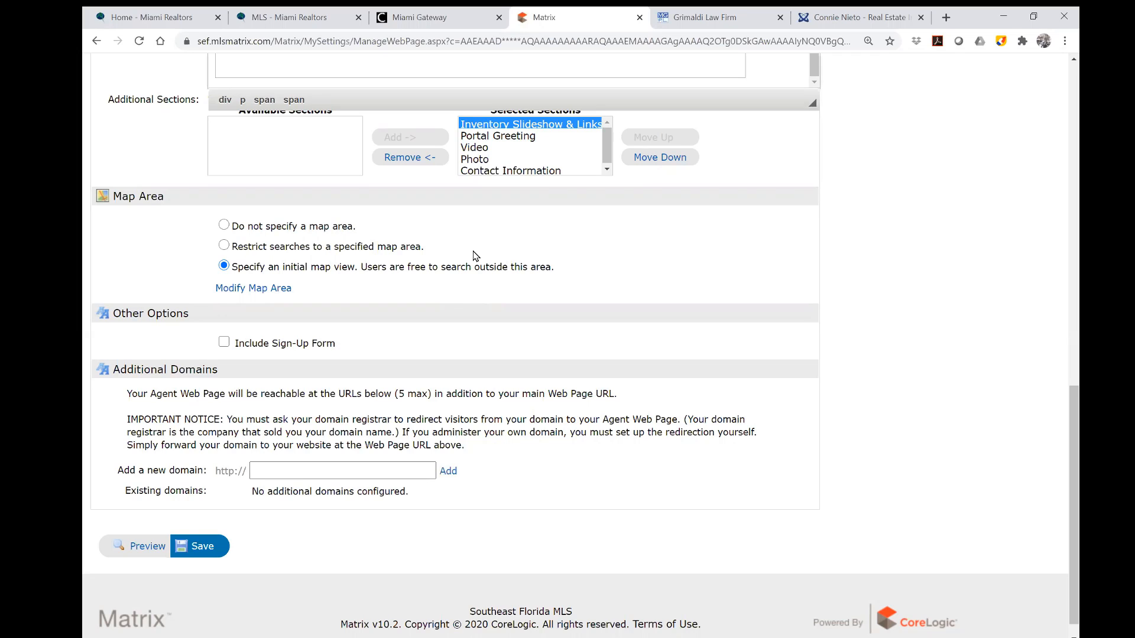
Save the agent webpage settings and look through the live public page.
click(205, 549)
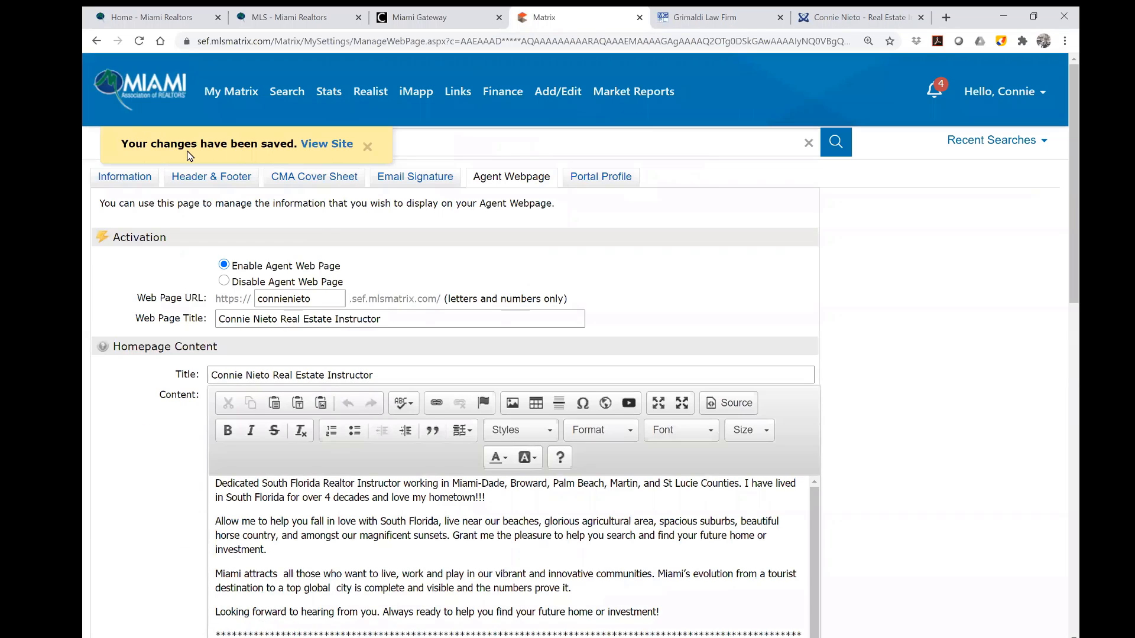
click(323, 152)
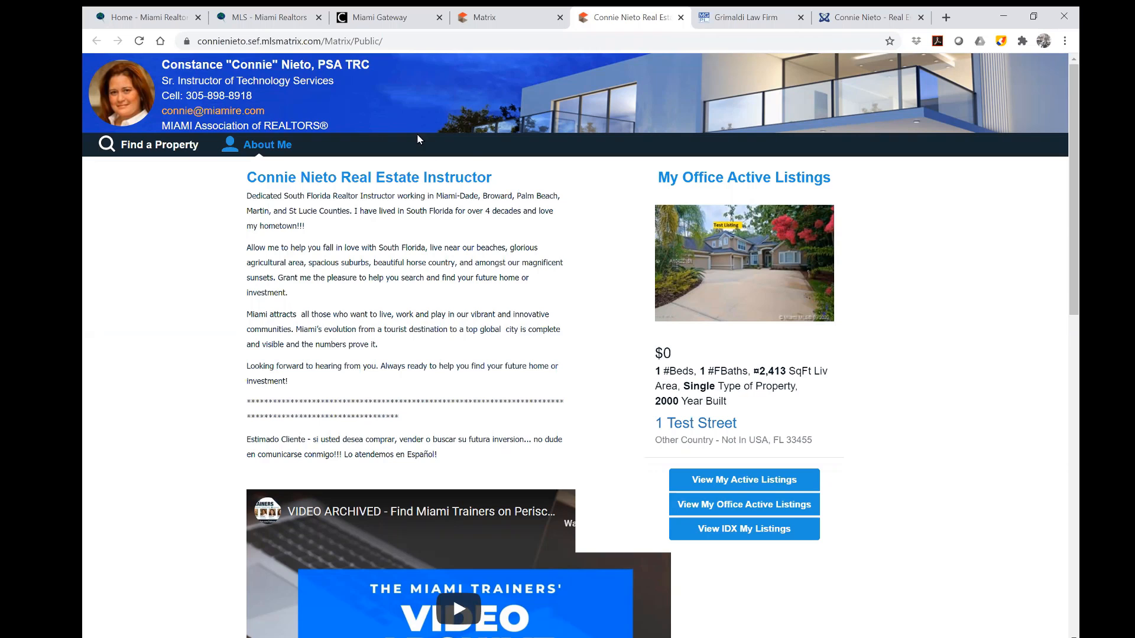
scroll(458, 455, down, 5)
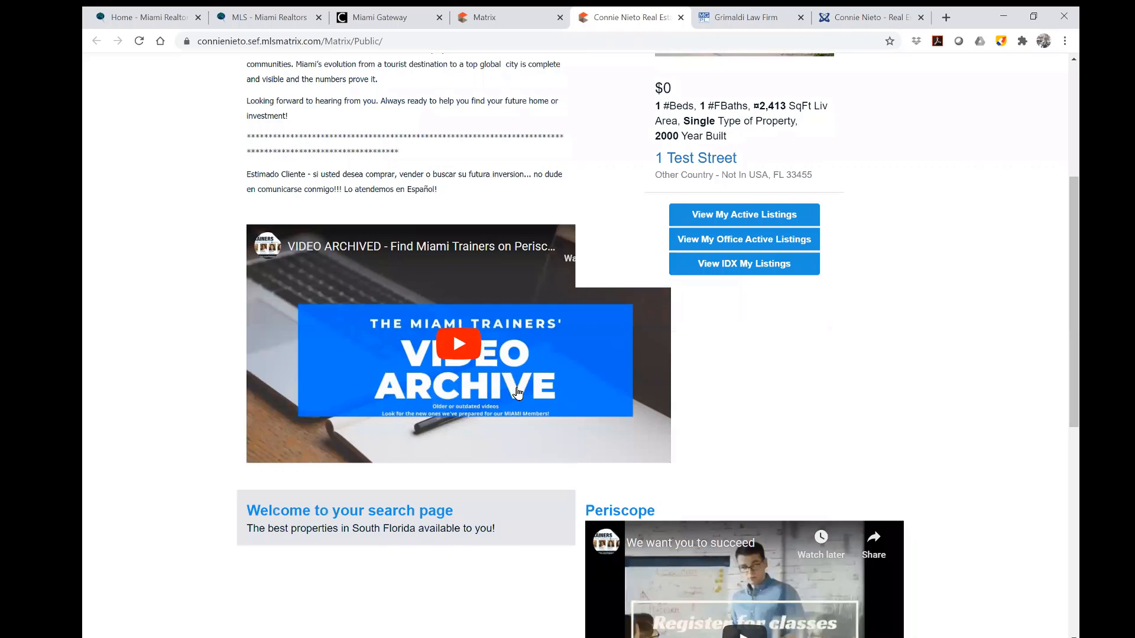
scroll(563, 387, down, 5)
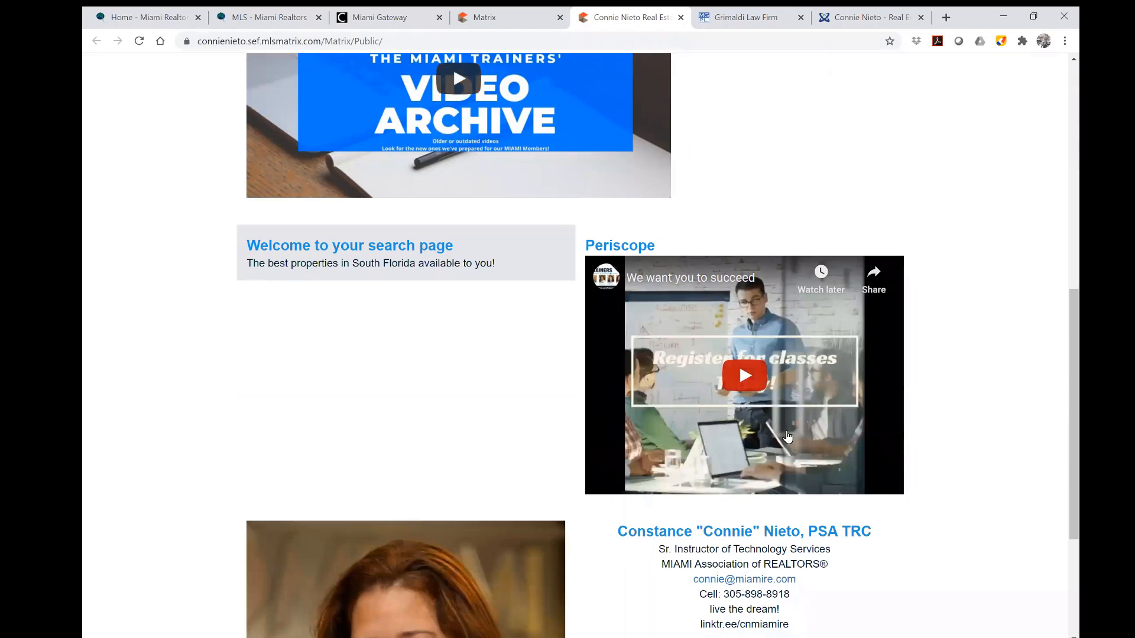
scroll(790, 437, down, 1)
scroll(593, 404, down, 3)
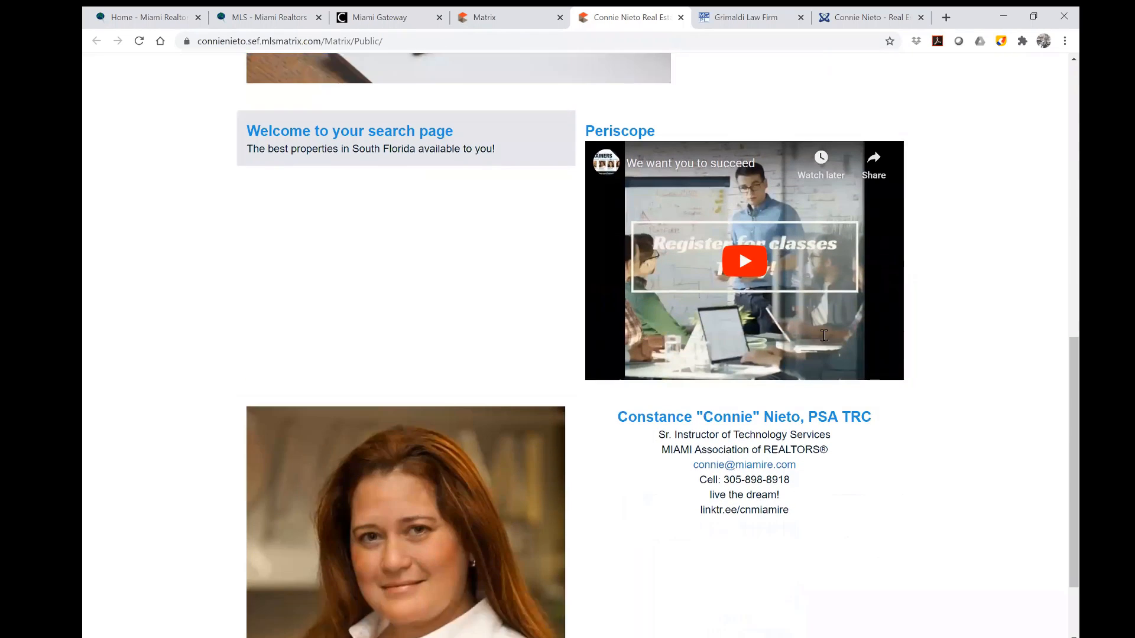
scroll(956, 387, up, 5)
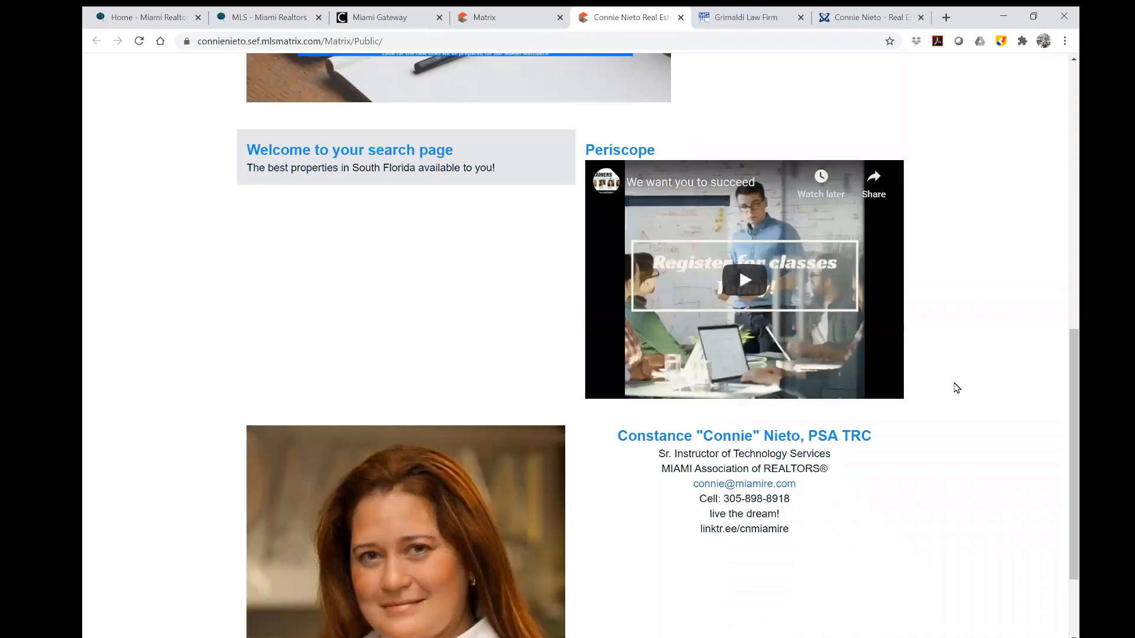
scroll(956, 388, up, 9)
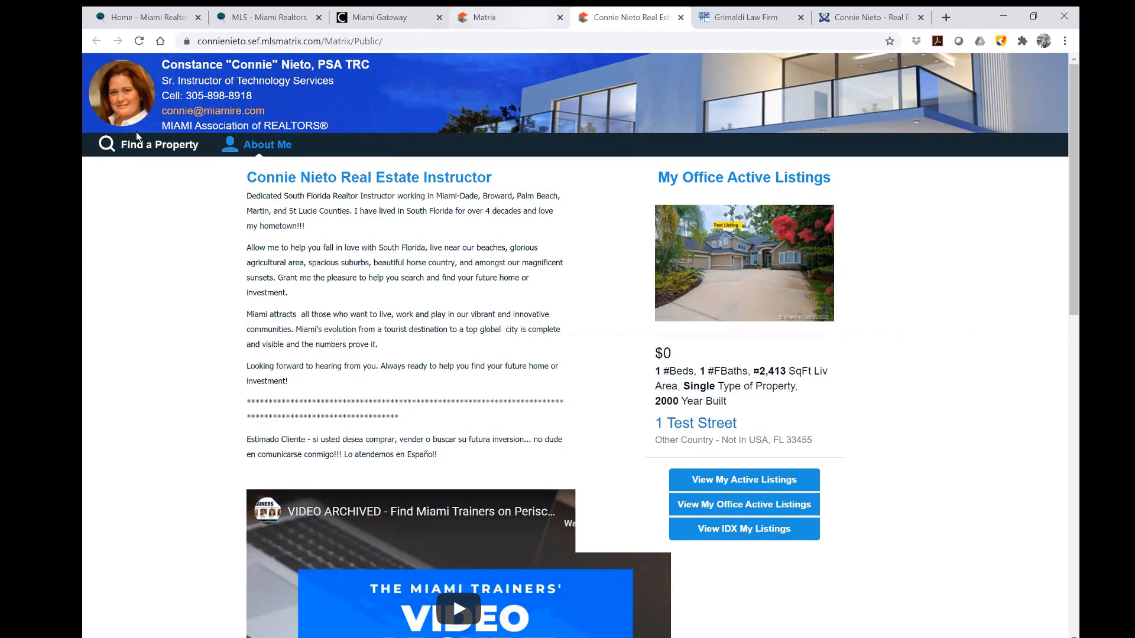
Try the public page's Find a Property search, close it, and return to Matrix.
click(131, 148)
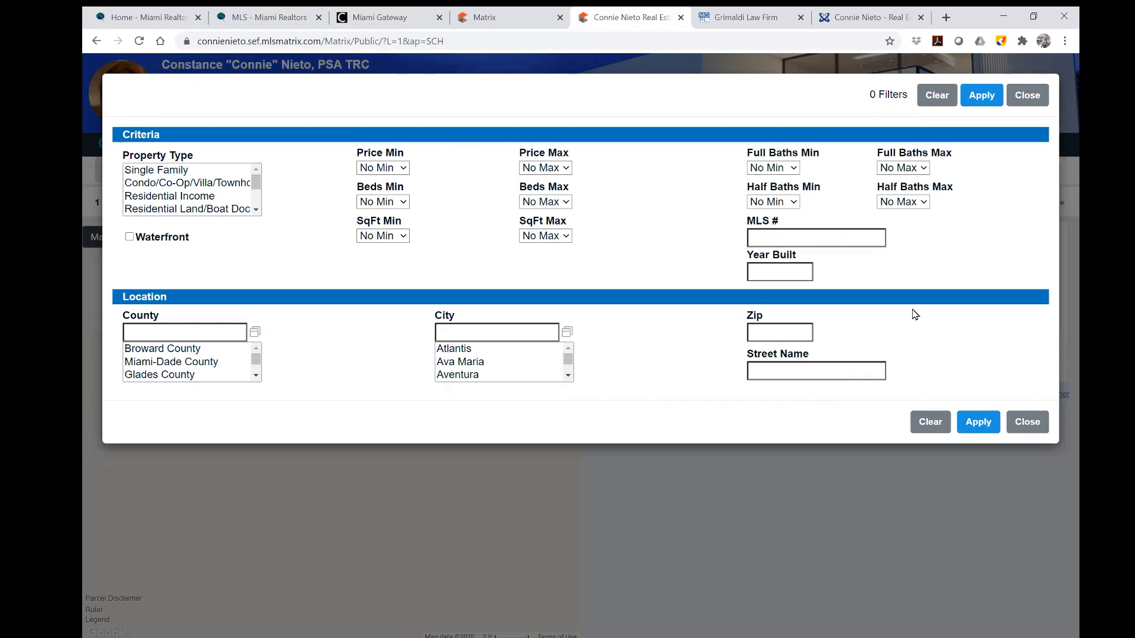
click(1031, 98)
click(528, 19)
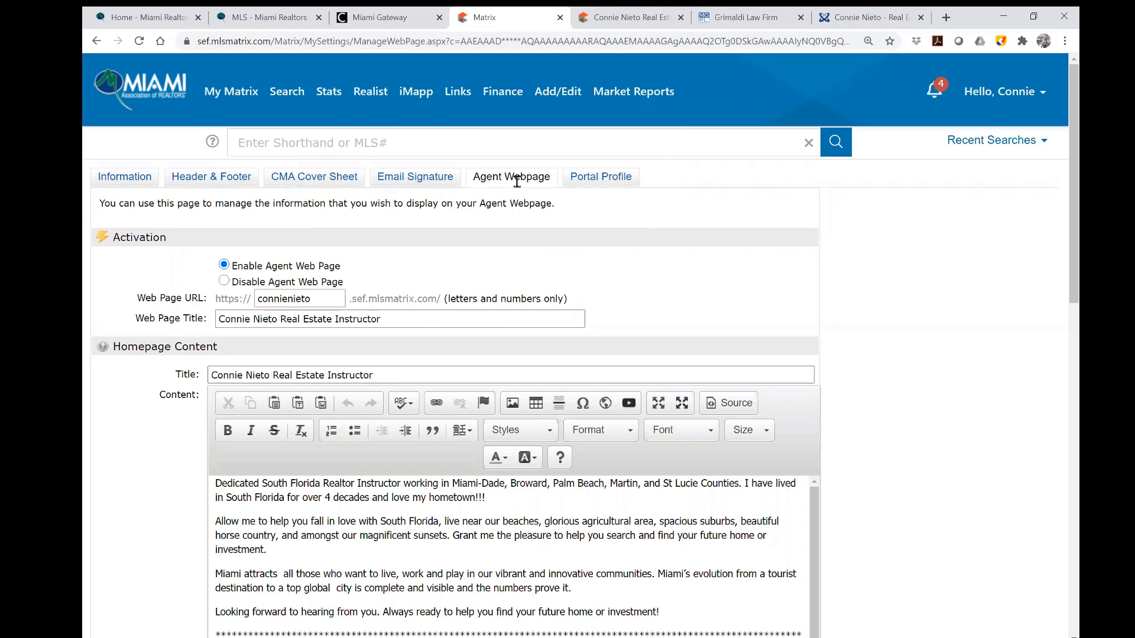
Delete the empty IFRAME block below the Spanish paragraph and save the webpage content.
scroll(343, 393, down, 6)
scroll(343, 393, up, 1)
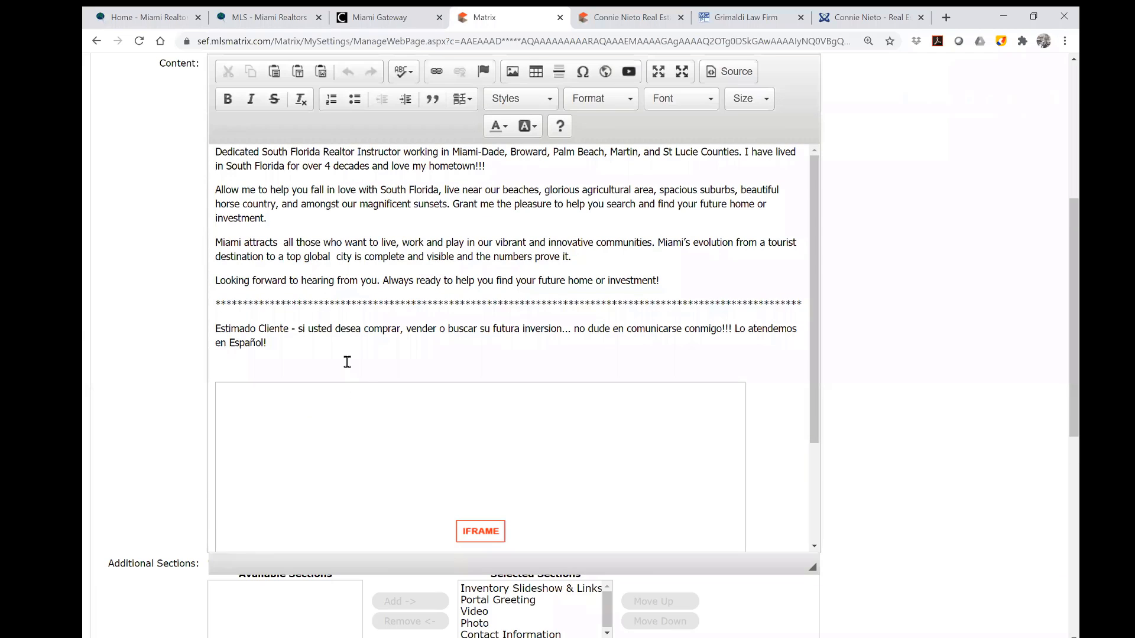
click(347, 359)
click(357, 394)
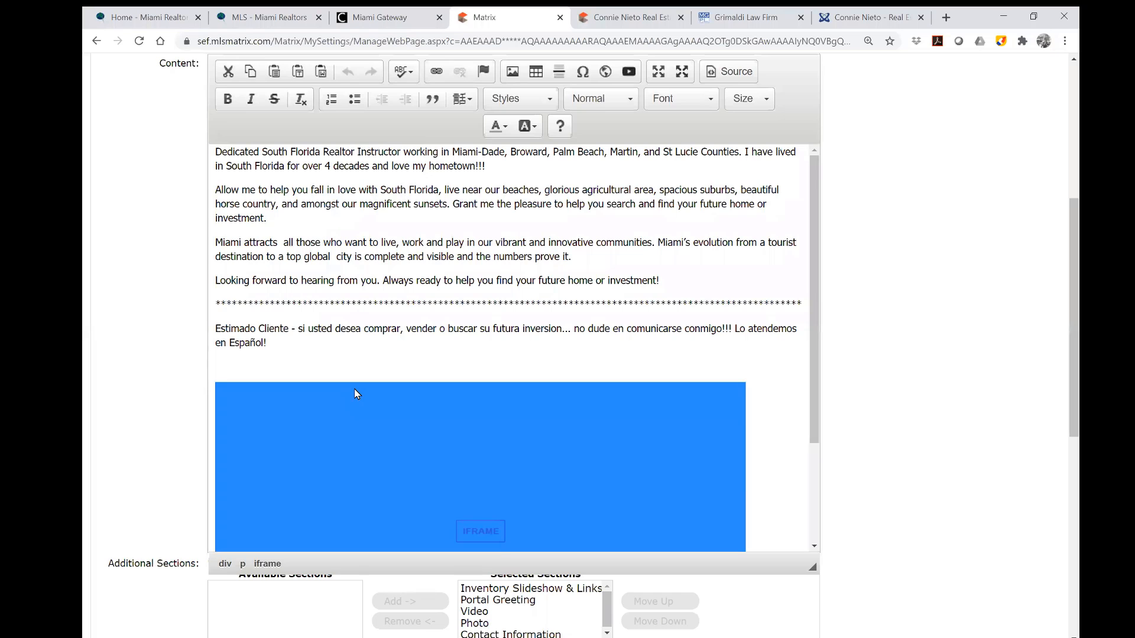
key(Delete)
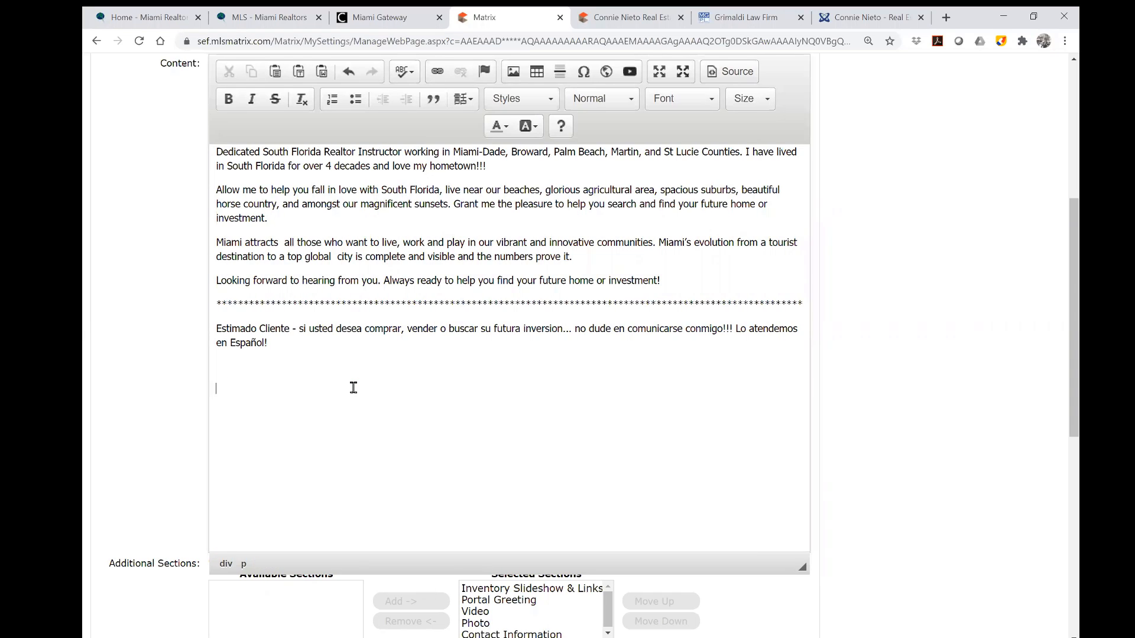
scroll(355, 387, down, 7)
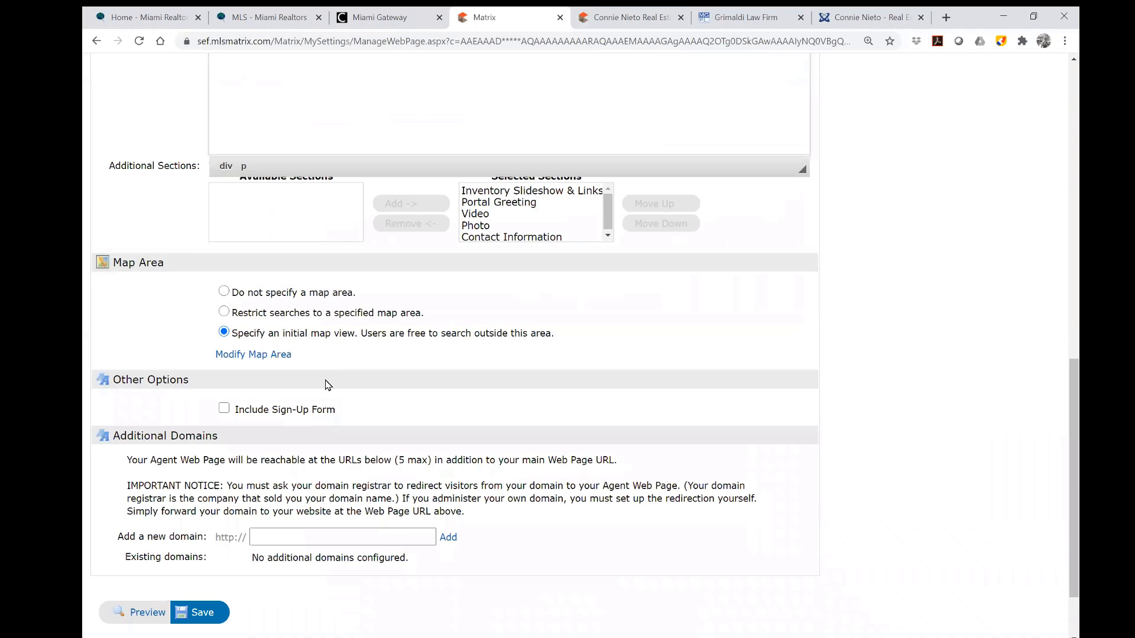
click(198, 618)
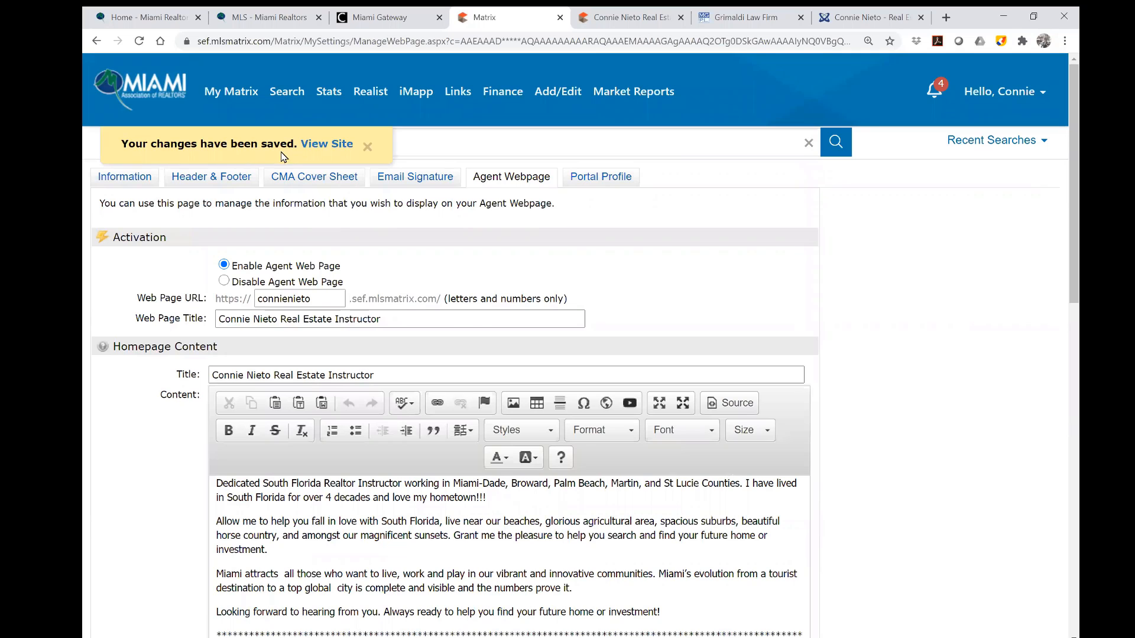
Look over the updated public agent webpage, then return to the Agent Webpage settings.
click(327, 144)
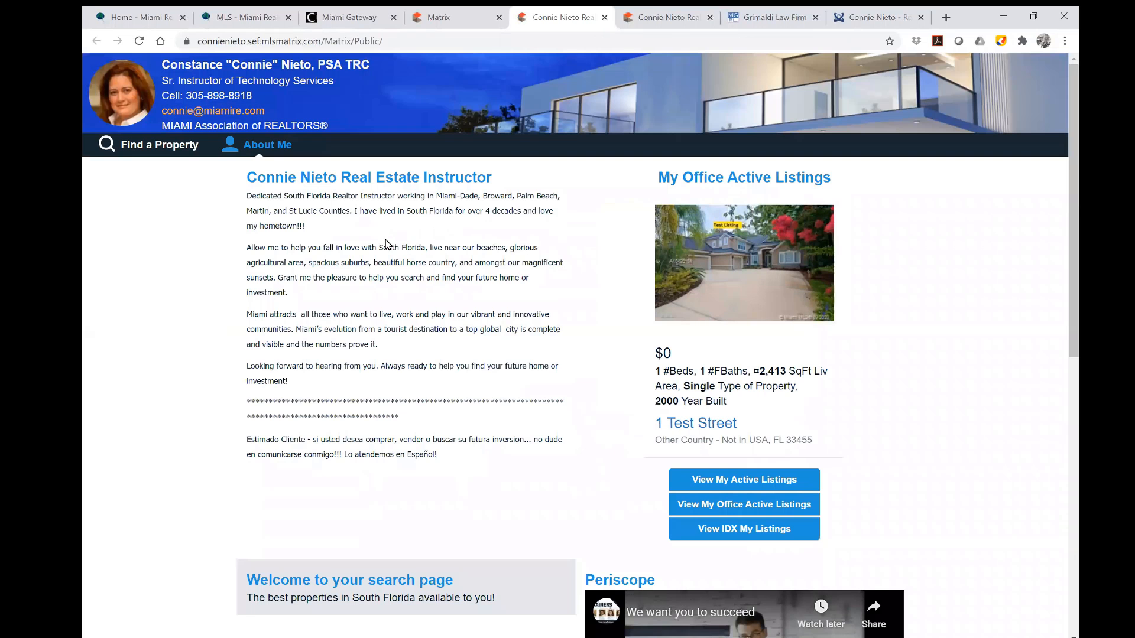
scroll(615, 408, down, 3)
scroll(614, 408, down, 2)
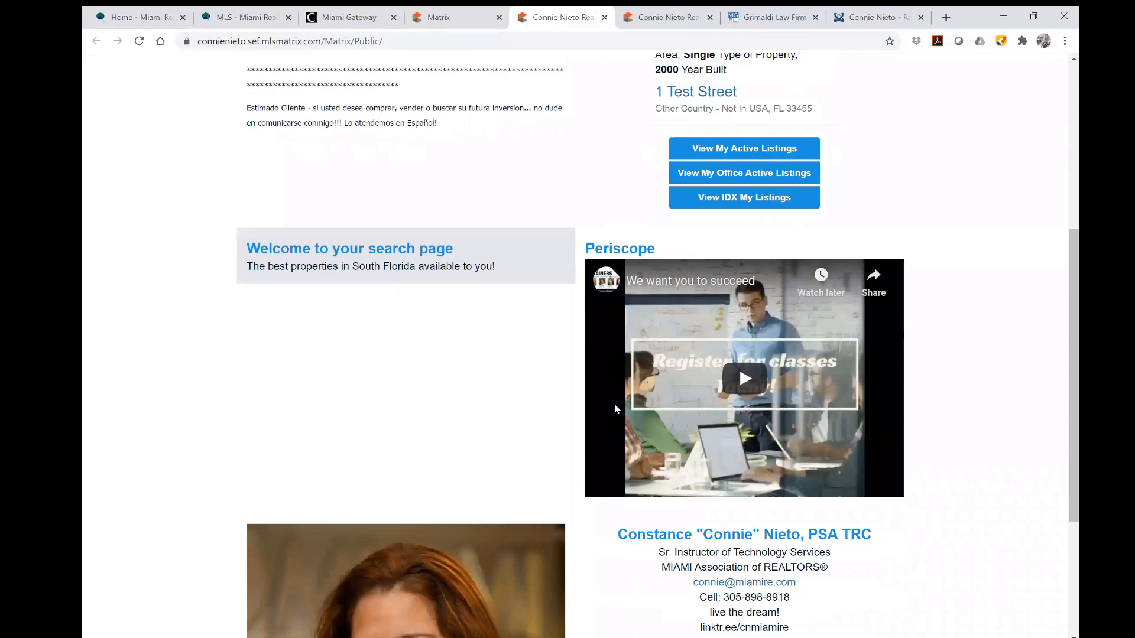
scroll(615, 408, down, 1)
scroll(614, 403, up, 6)
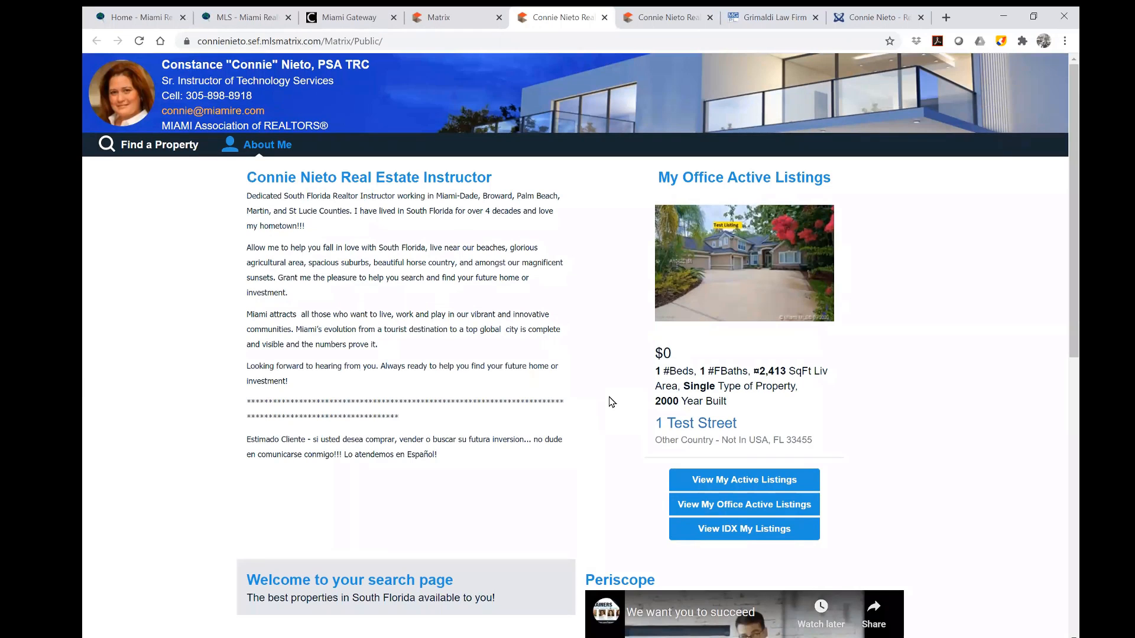
click(471, 19)
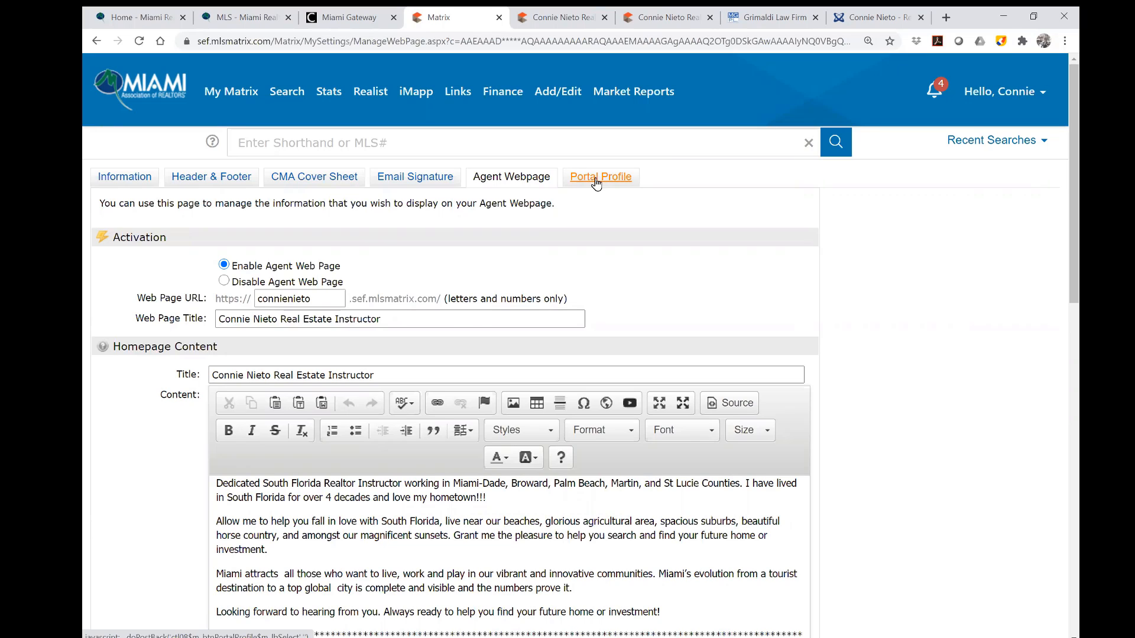
Open the Portal Profile settings and expand the Photo section.
click(596, 180)
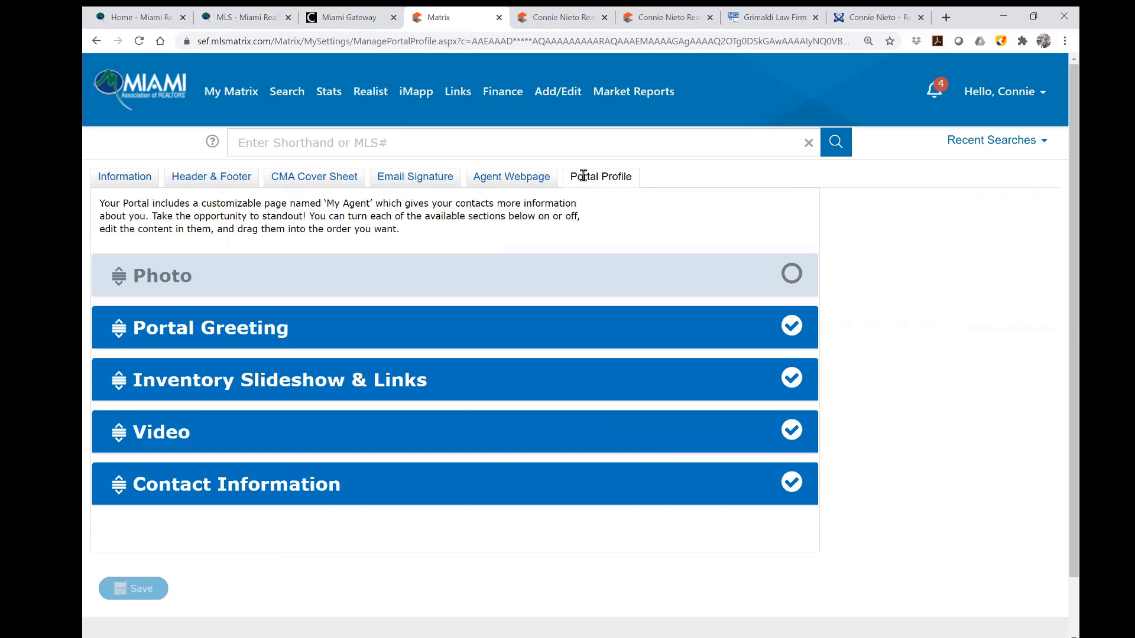
click(174, 280)
scroll(257, 304, down, 5)
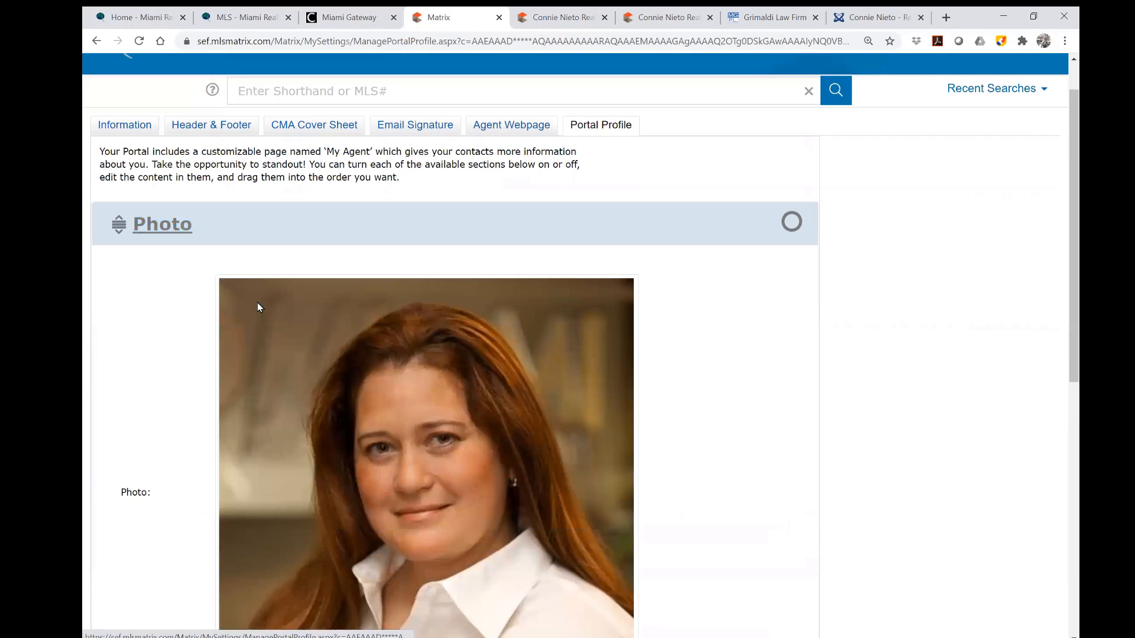
scroll(754, 383, up, 4)
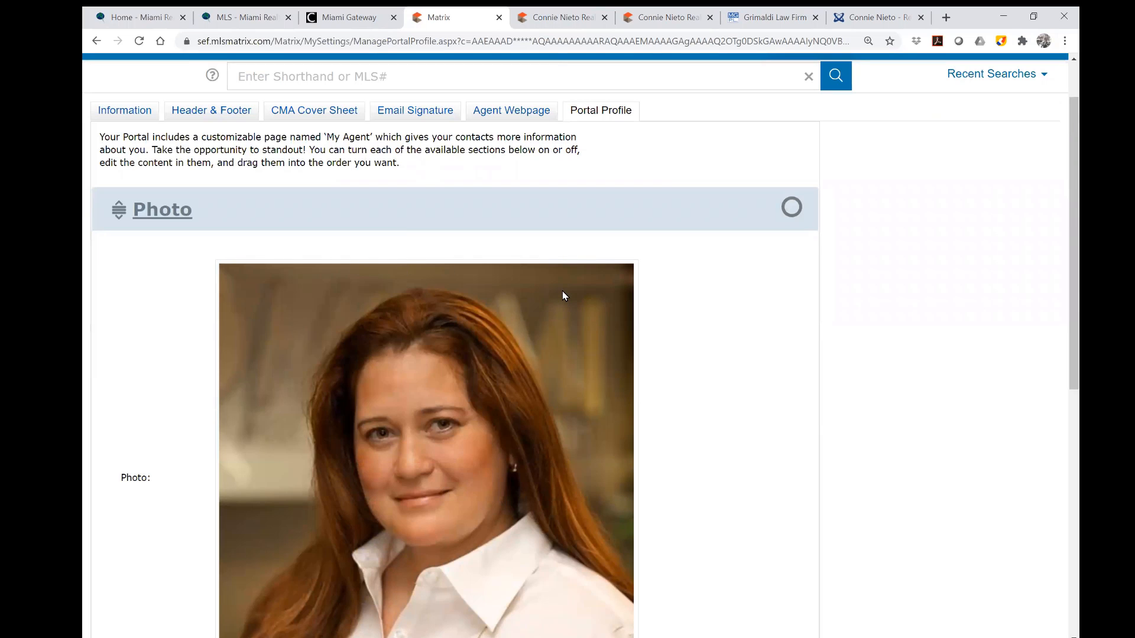
Review the public agent webpage to compare it with the Portal Profile settings.
click(561, 19)
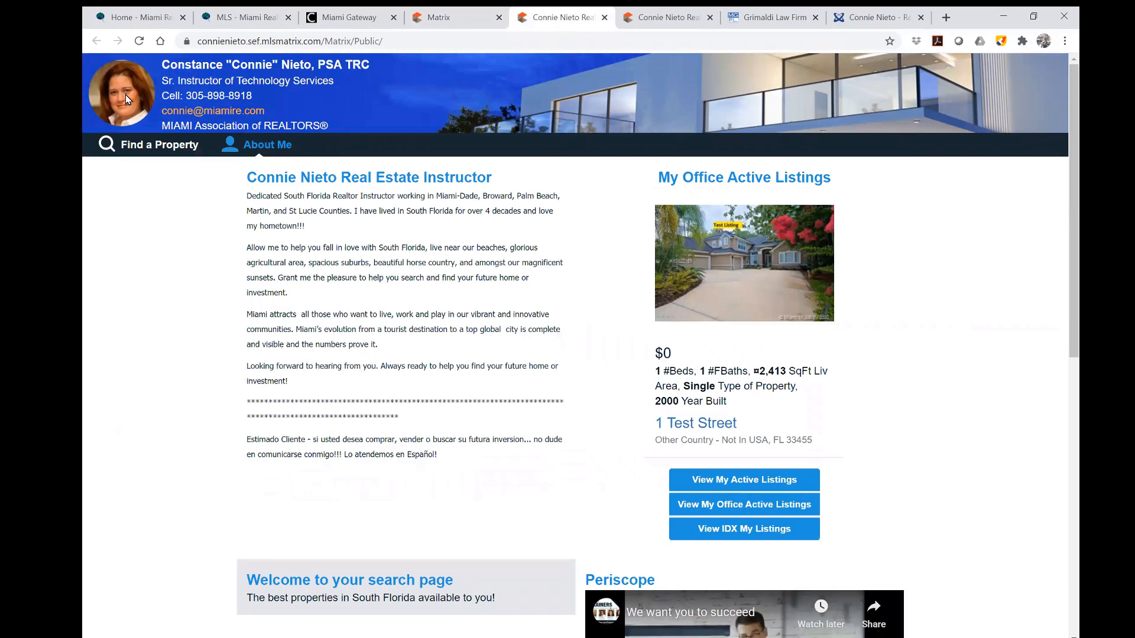
scroll(500, 400, down, 9)
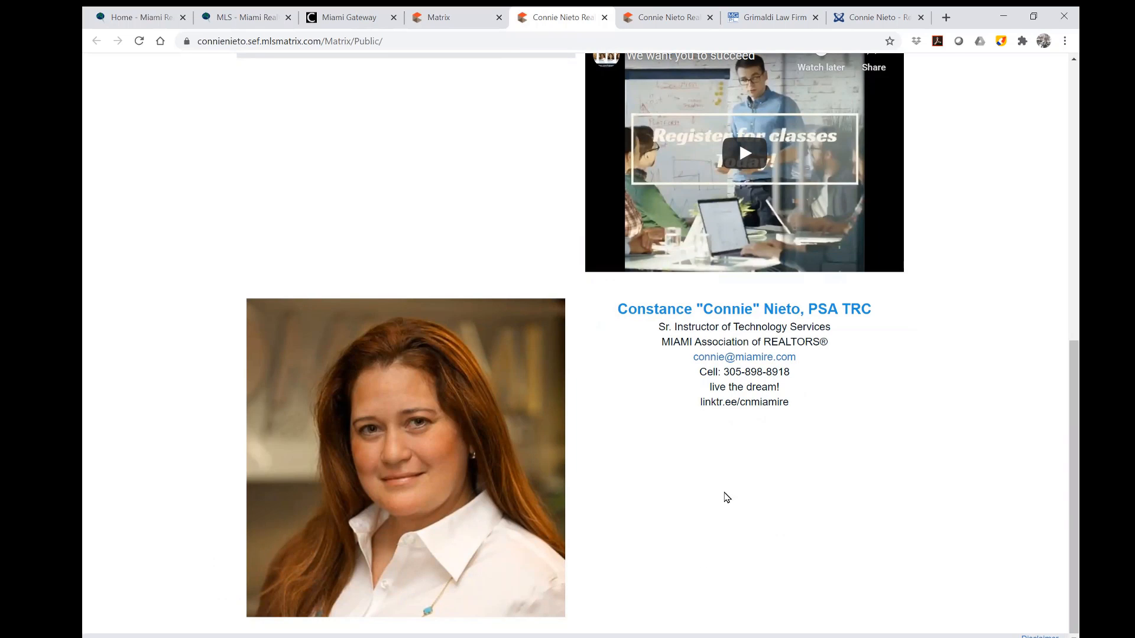
scroll(773, 470, up, 9)
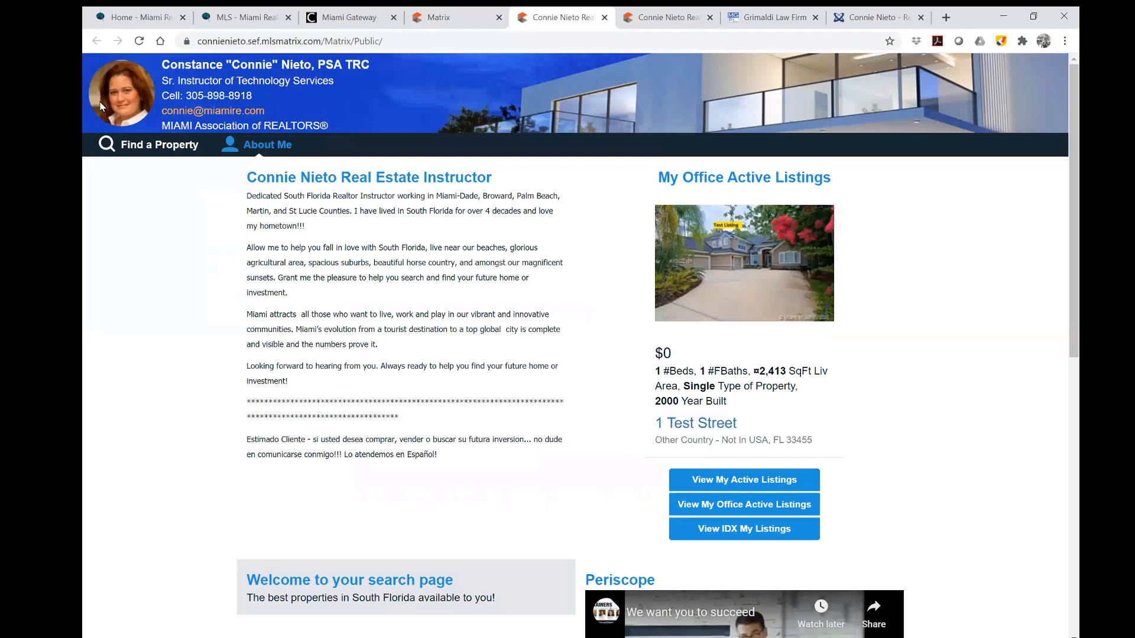
Leave the Photo section switched off and expand Portal Greeting to show its English and Spanish texts.
click(471, 20)
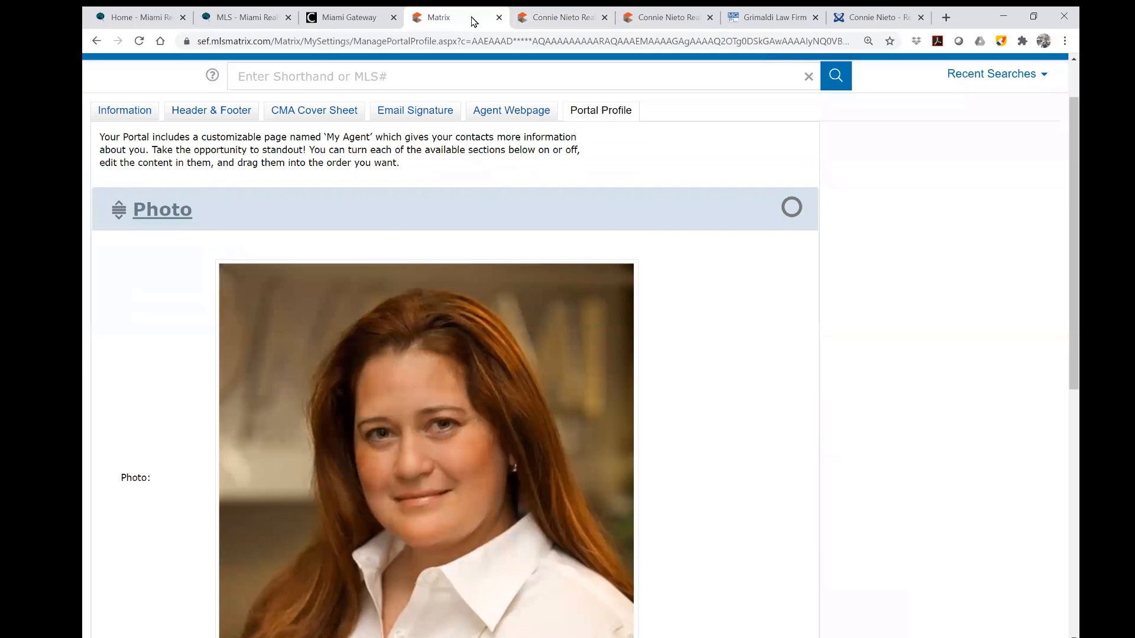
click(793, 209)
click(792, 209)
click(792, 209)
click(793, 209)
click(168, 214)
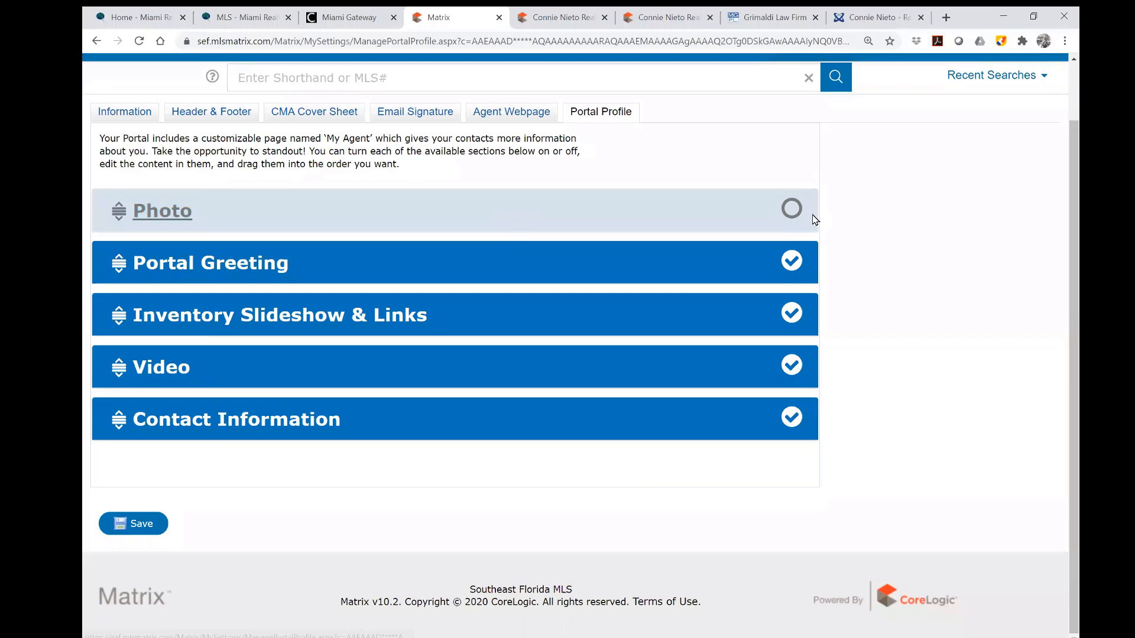
click(792, 209)
click(793, 209)
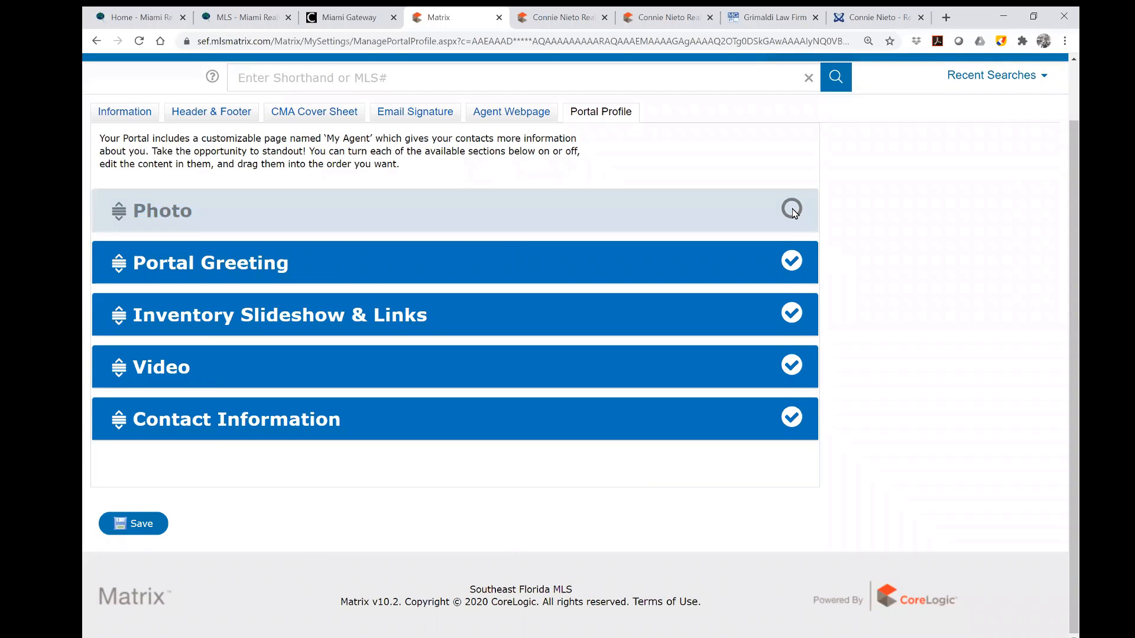
click(261, 275)
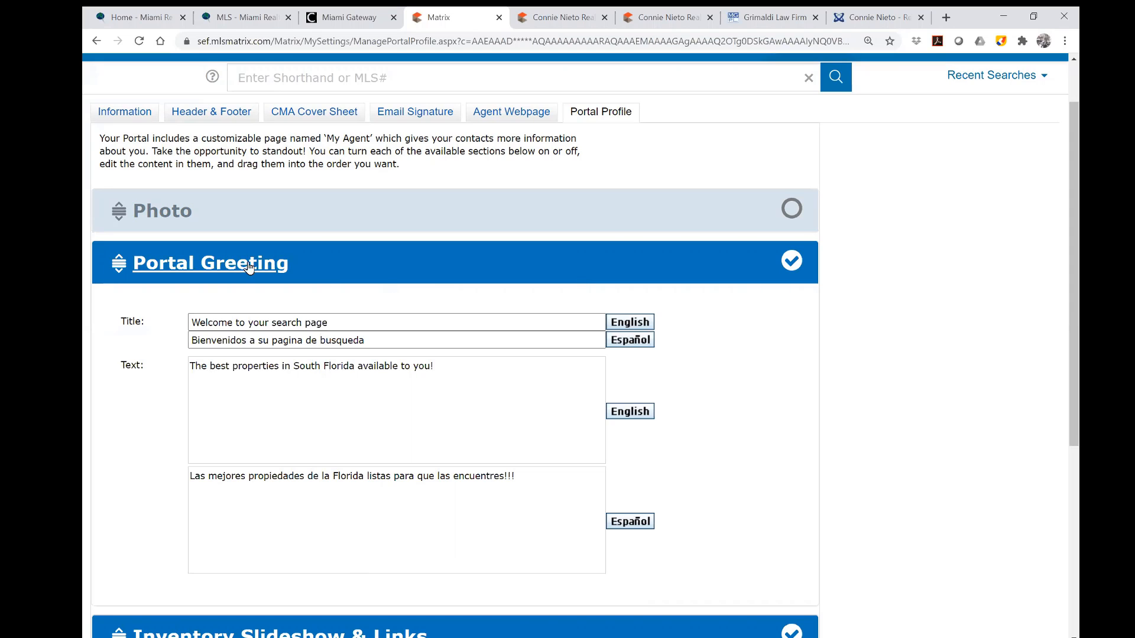
Keep Portal Greeting on, then tick My Coming Soon and My Office Coming Soon under Inventory Slideshow & Links.
click(795, 265)
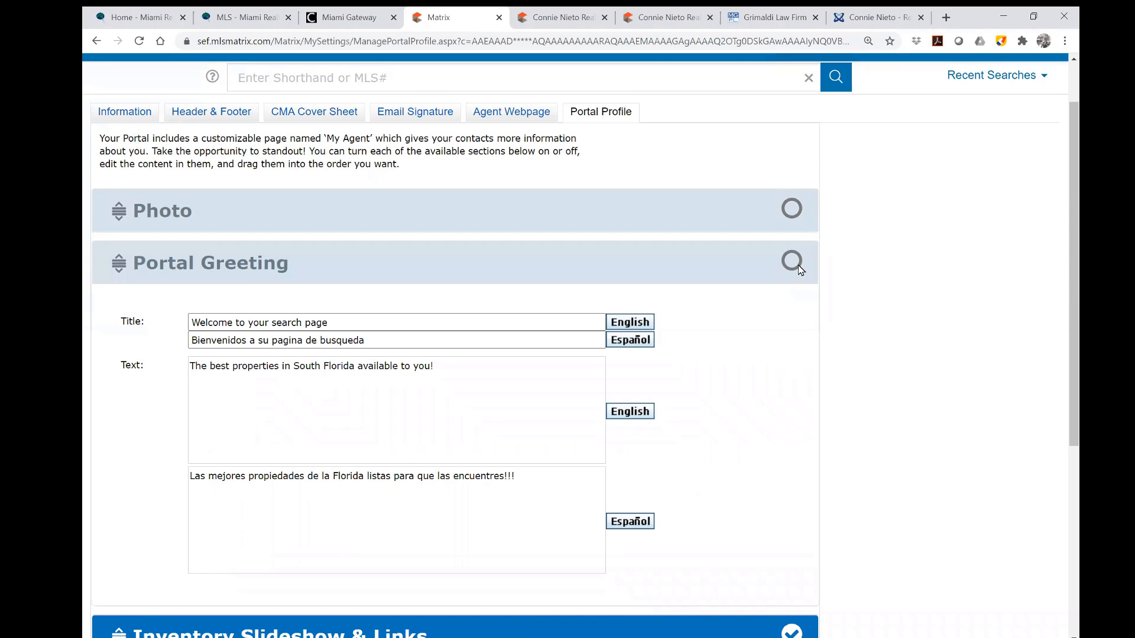
click(795, 262)
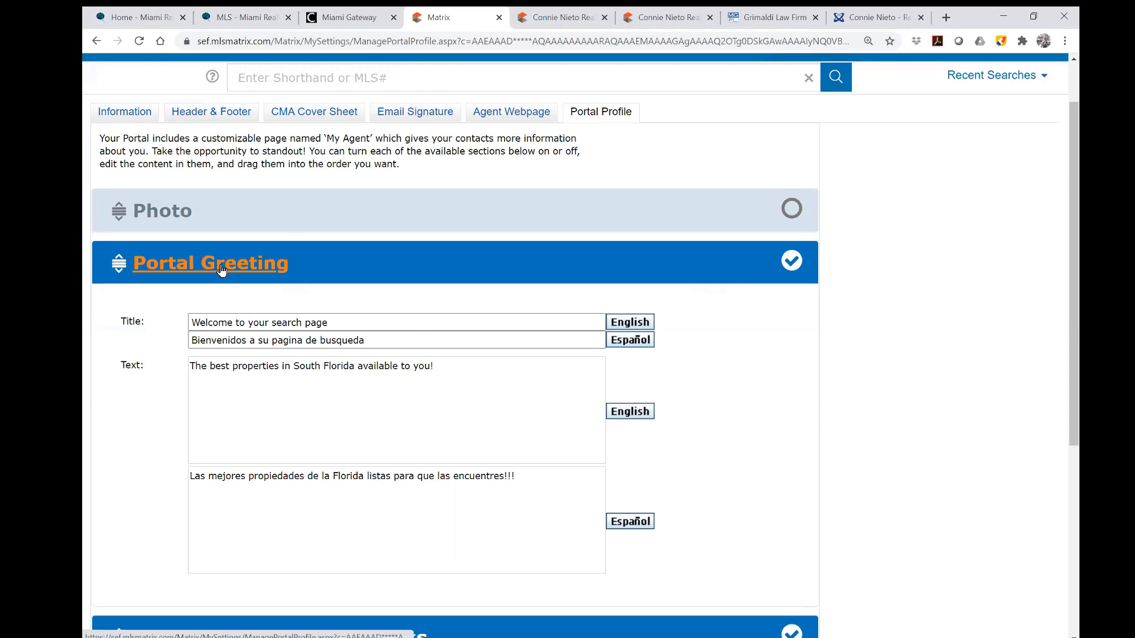
click(246, 256)
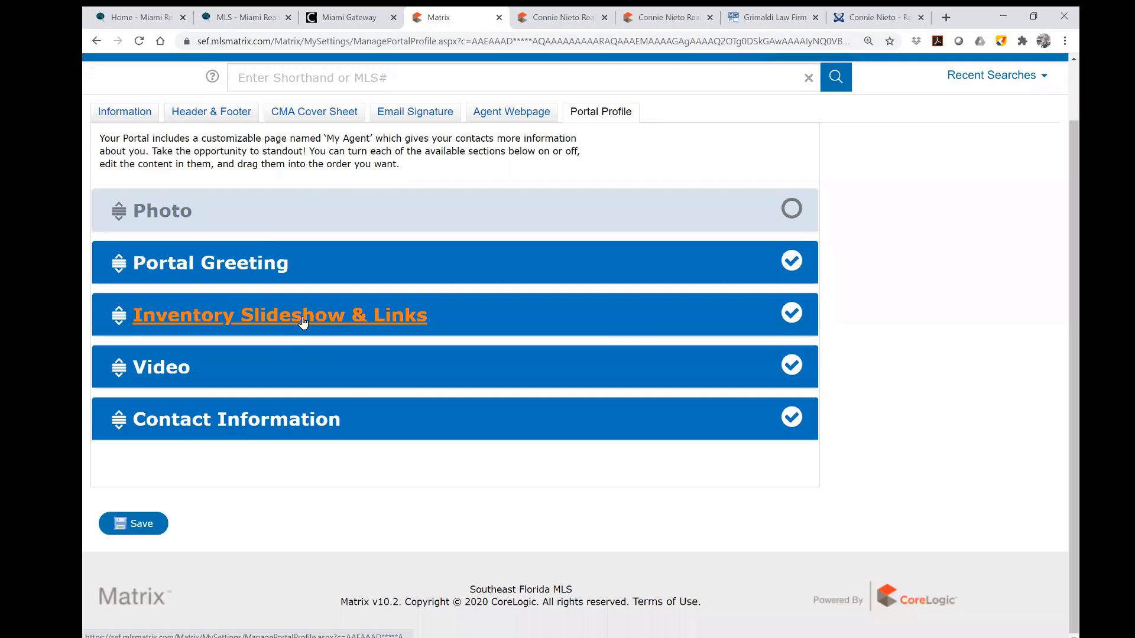
click(304, 319)
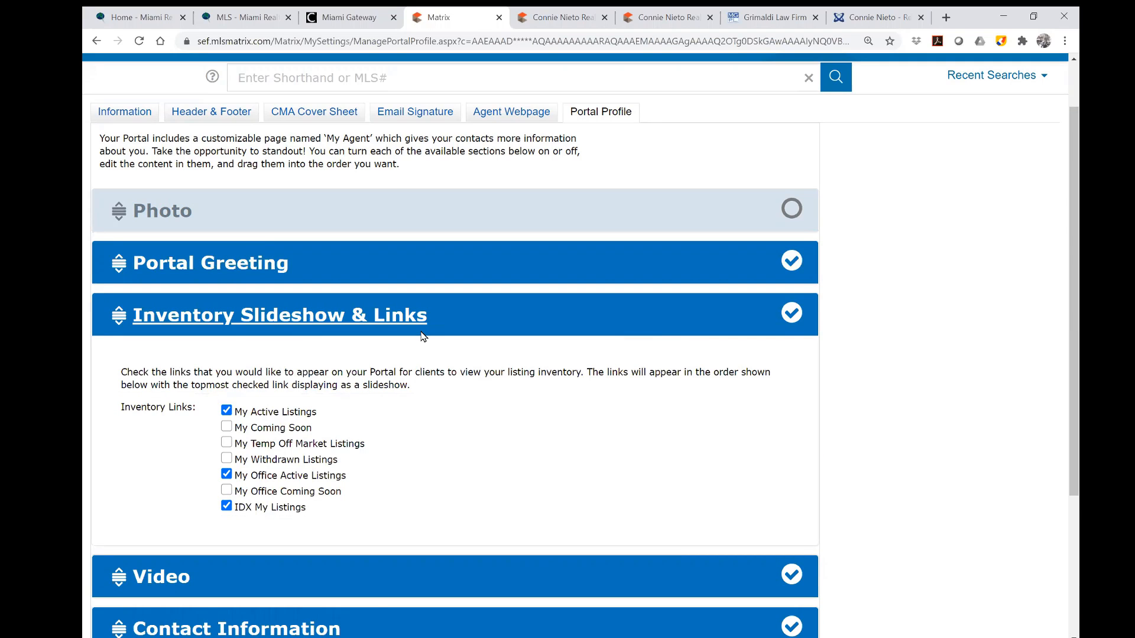
click(227, 426)
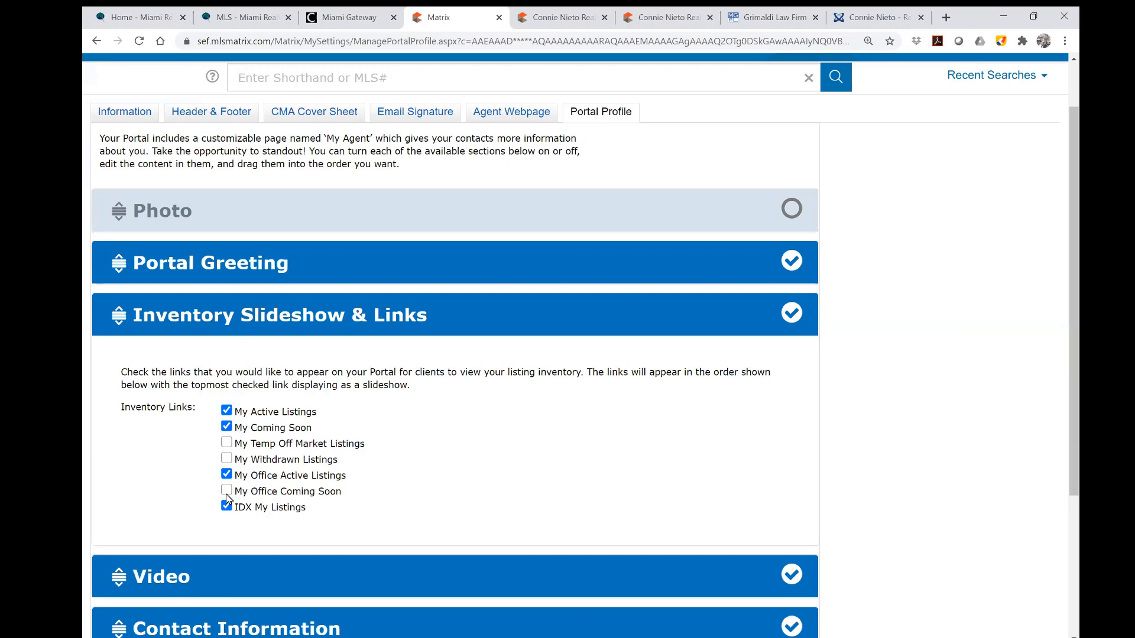
click(321, 494)
Keep the Inventory Slideshow & Links section switched on.
click(792, 313)
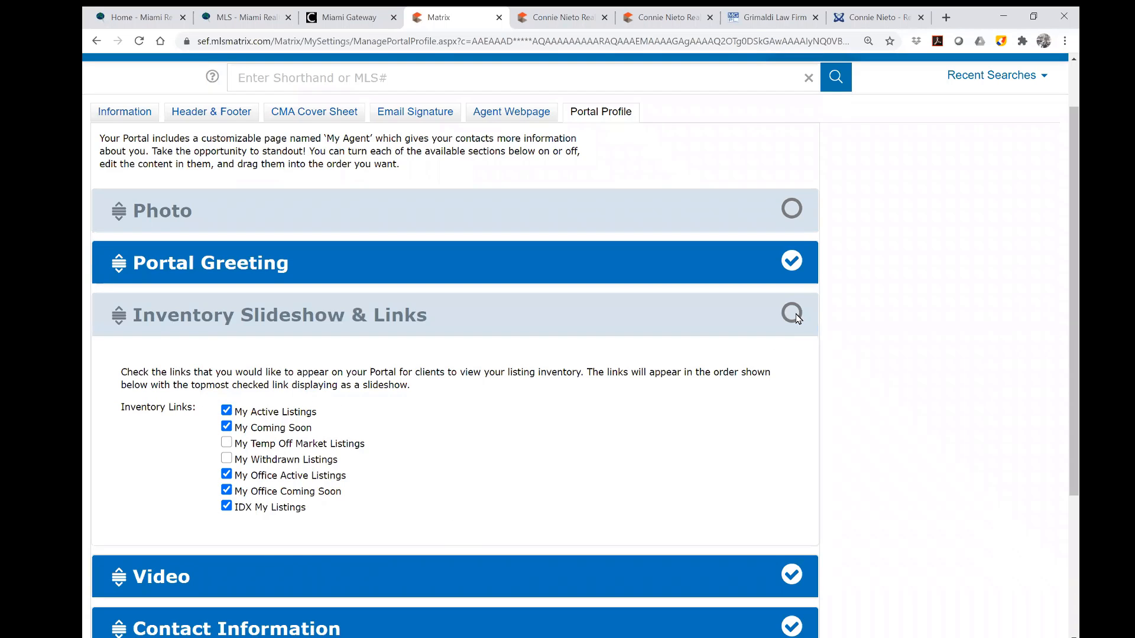
click(792, 313)
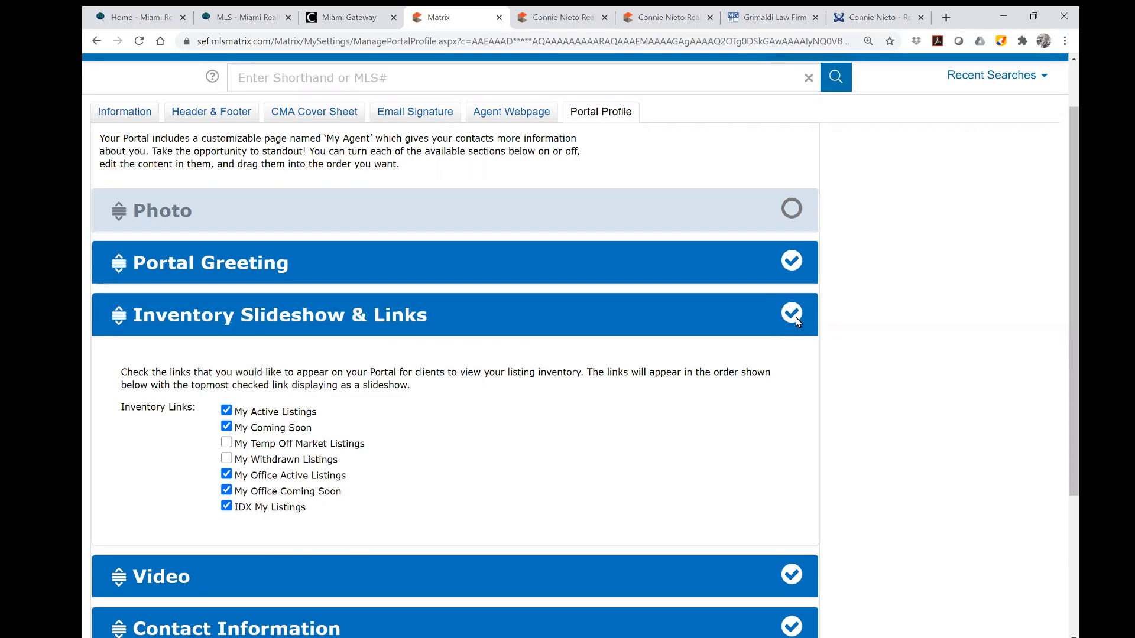
scroll(764, 412, up, 2)
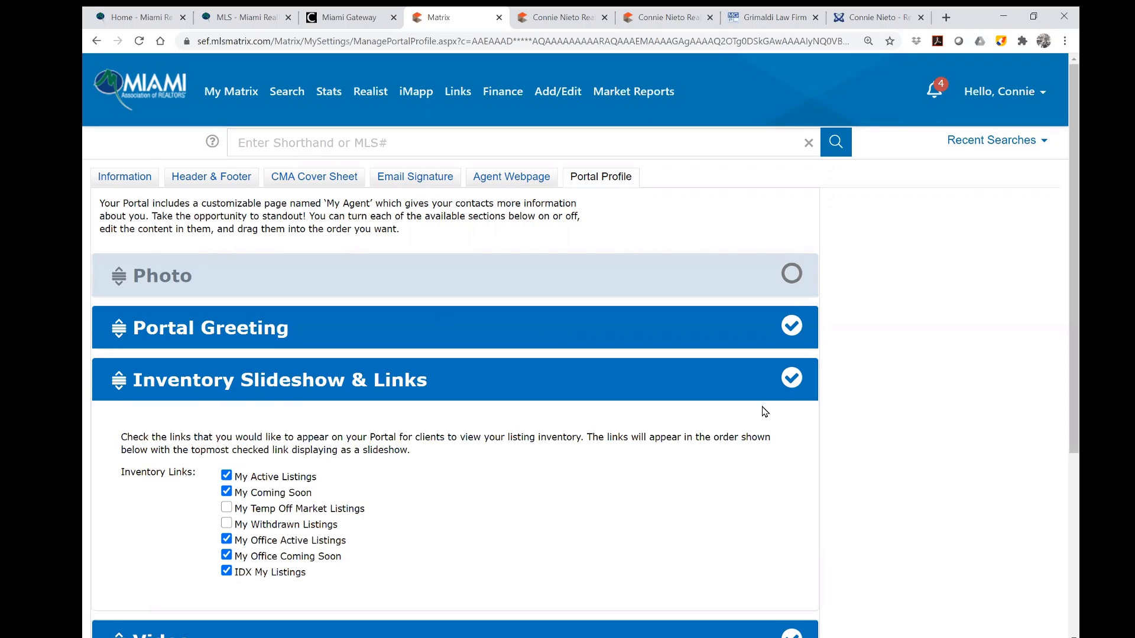
scroll(764, 411, down, 5)
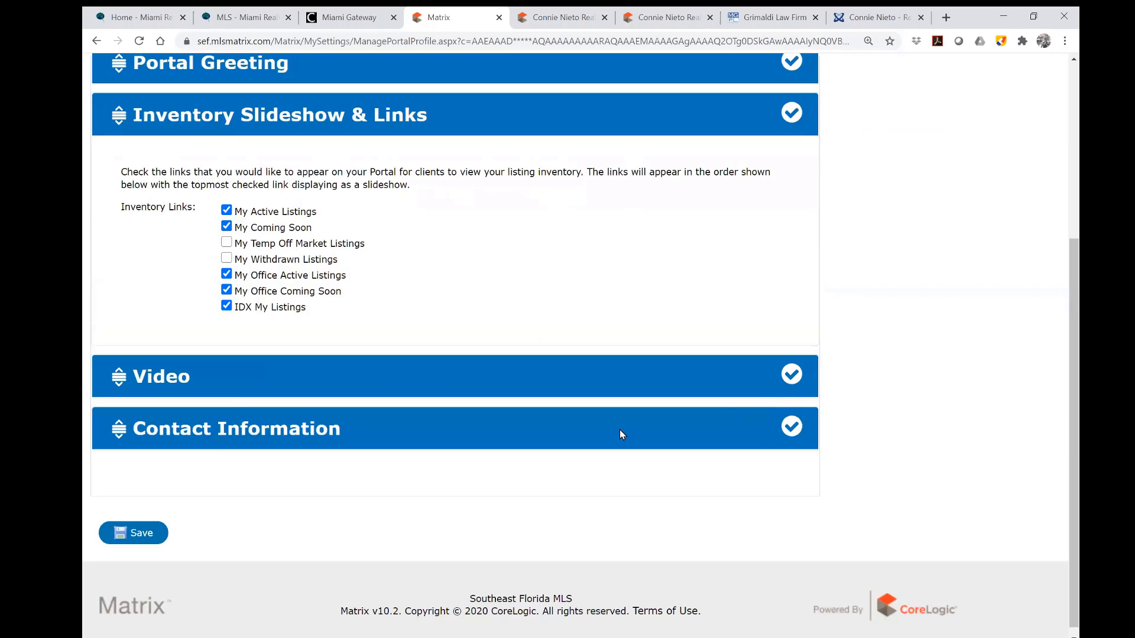
Turn the Video section off, expand Contact Information, and go to the public agent webpage.
click(160, 377)
scroll(431, 410, down, 3)
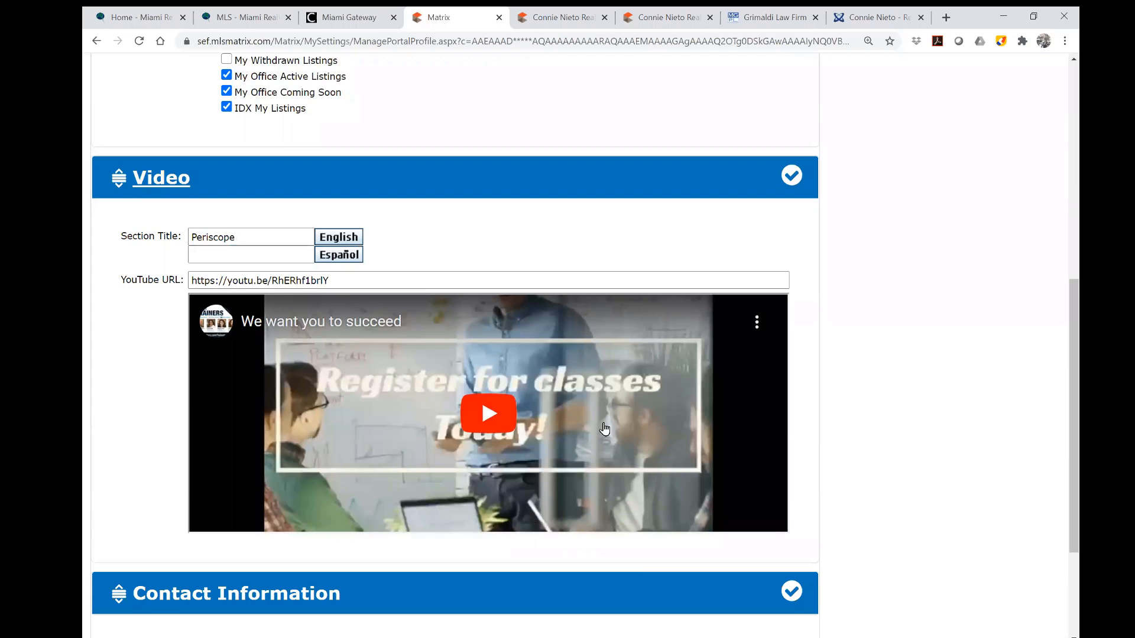
click(791, 175)
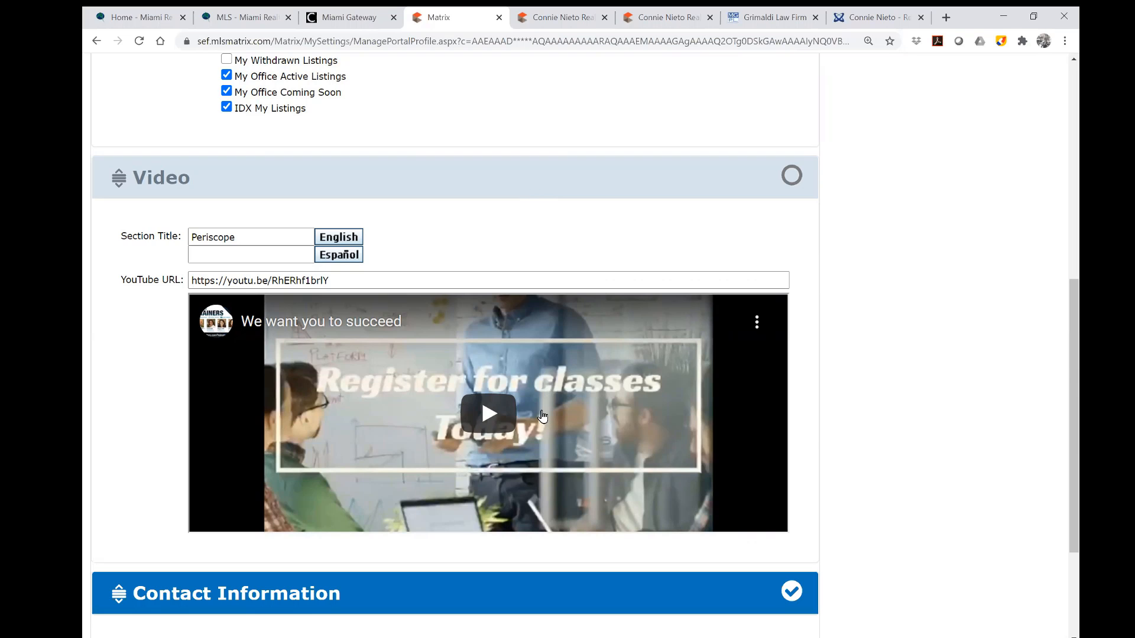
click(167, 178)
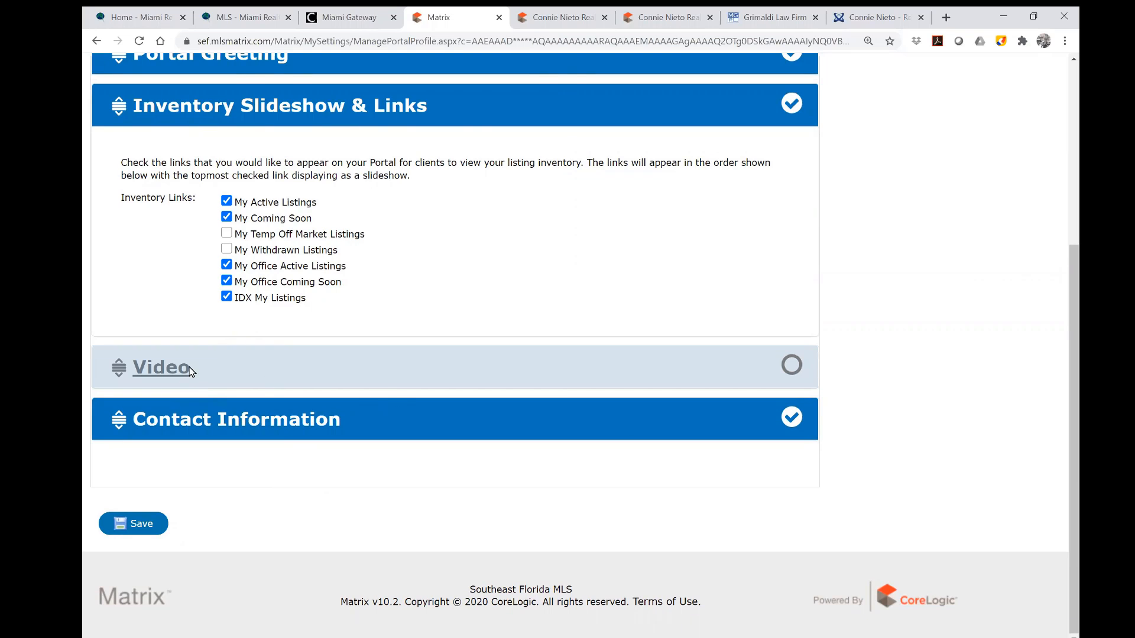
click(172, 368)
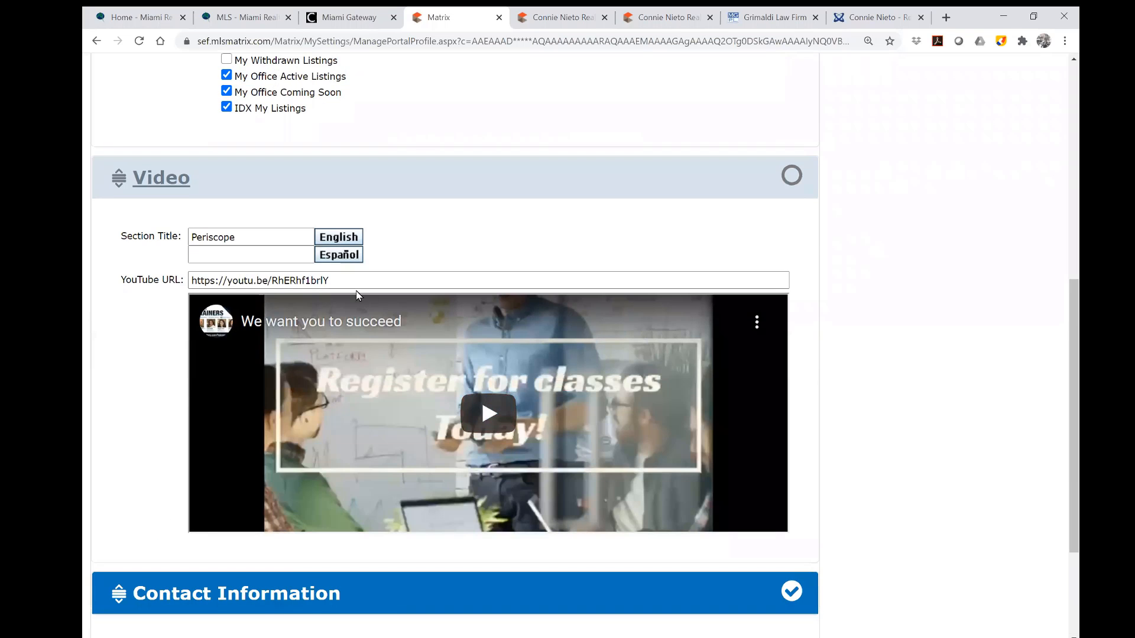
click(154, 180)
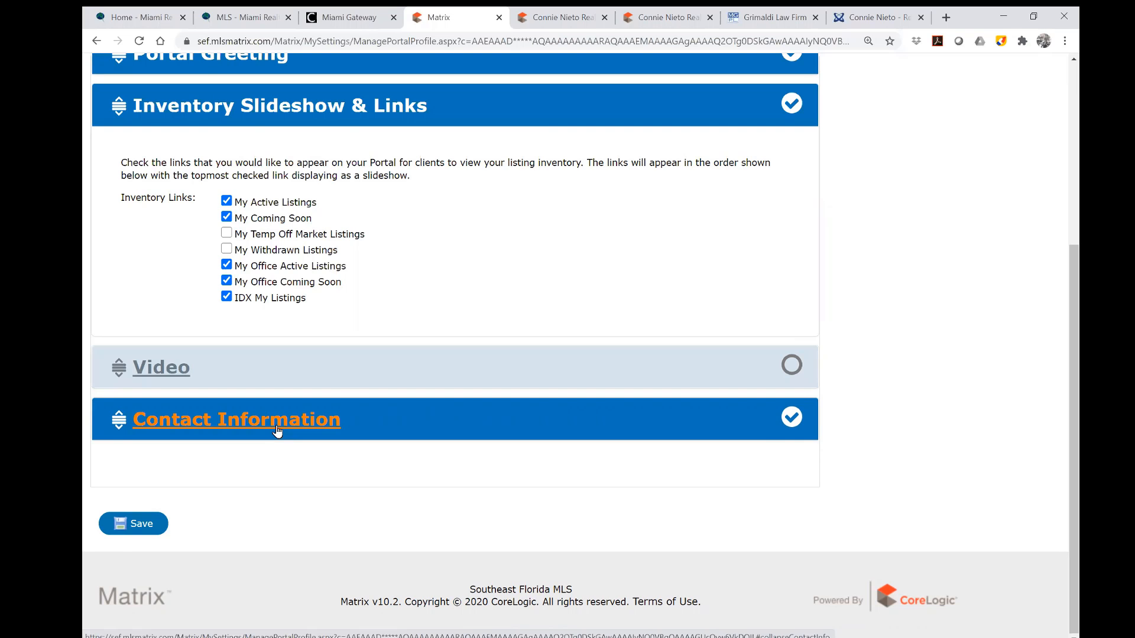
click(277, 430)
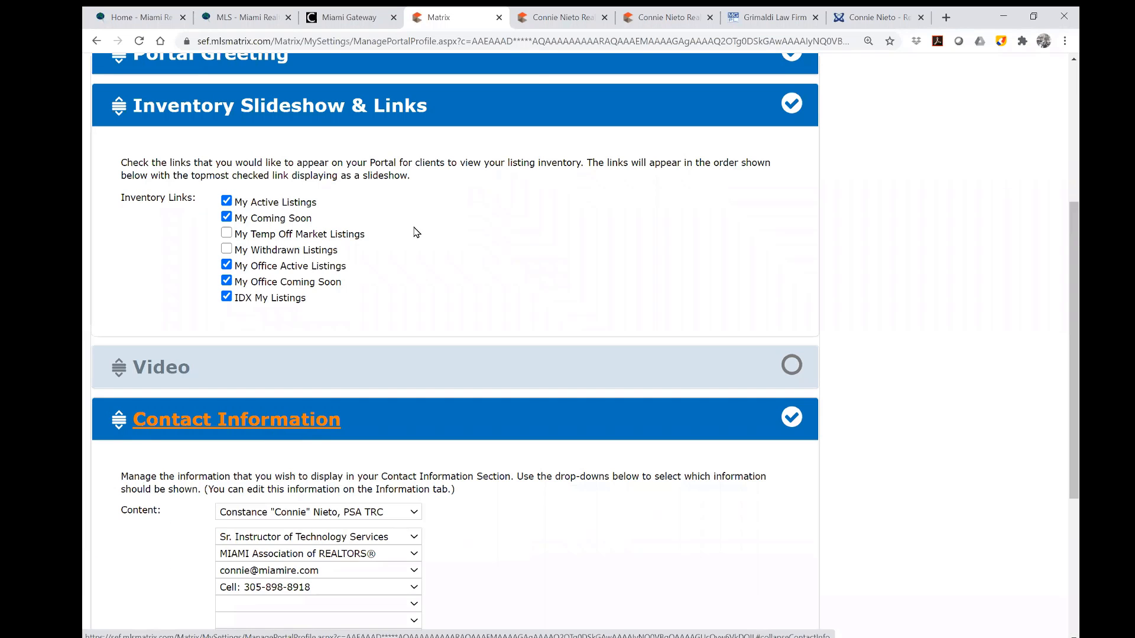
click(555, 18)
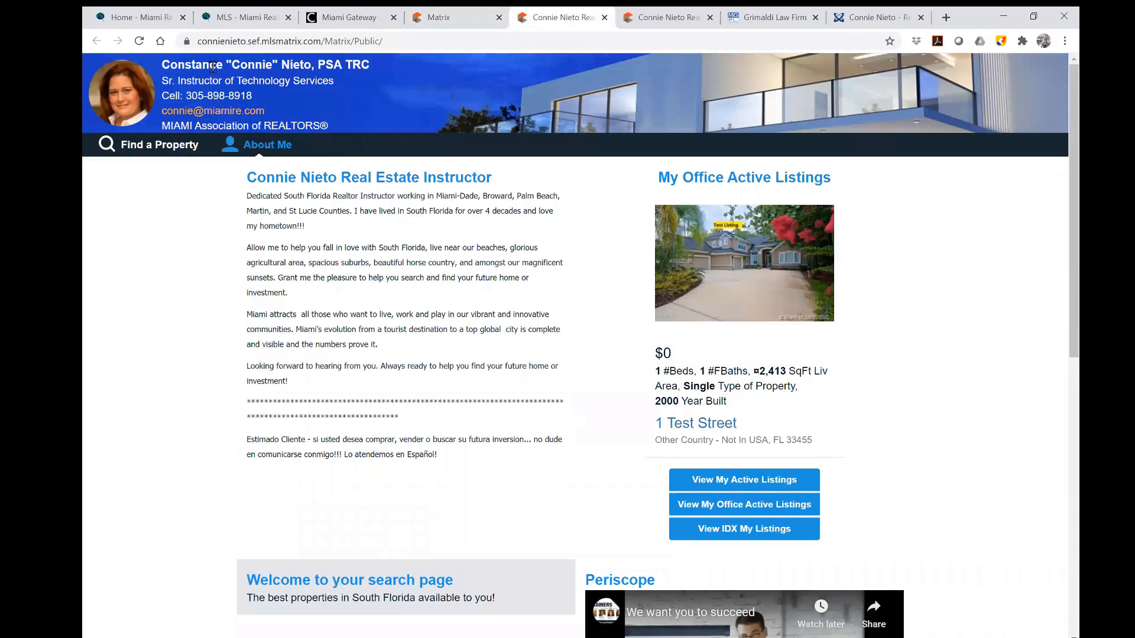
Reload and scroll through the public agent webpage, then return to the Portal Profile's Contact Information.
click(138, 42)
scroll(616, 450, down, 7)
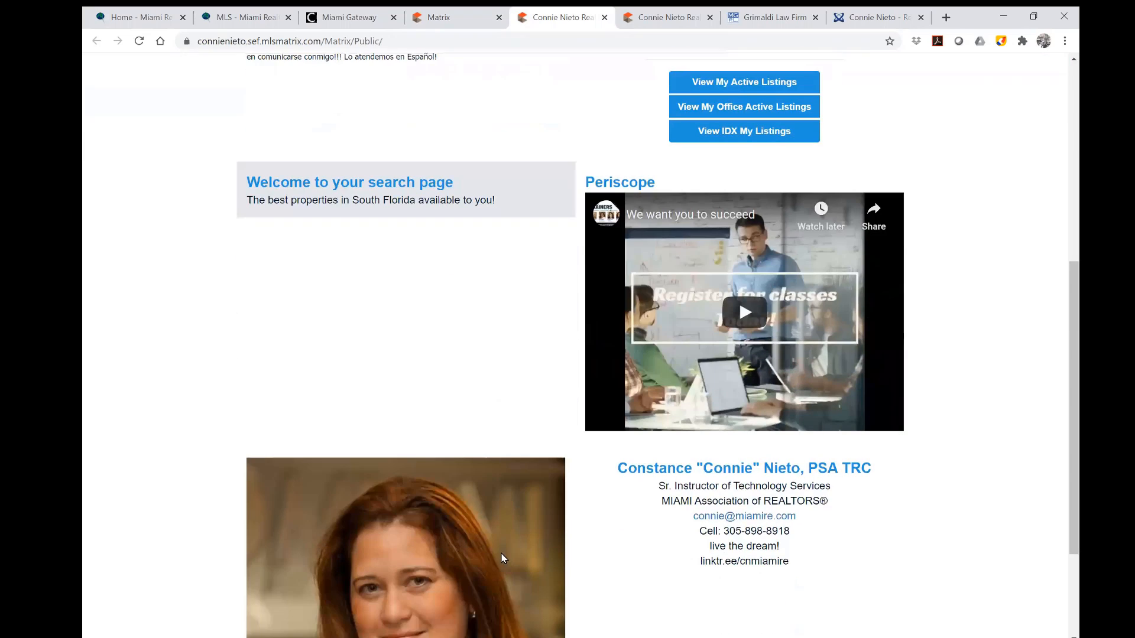
scroll(834, 454, down, 3)
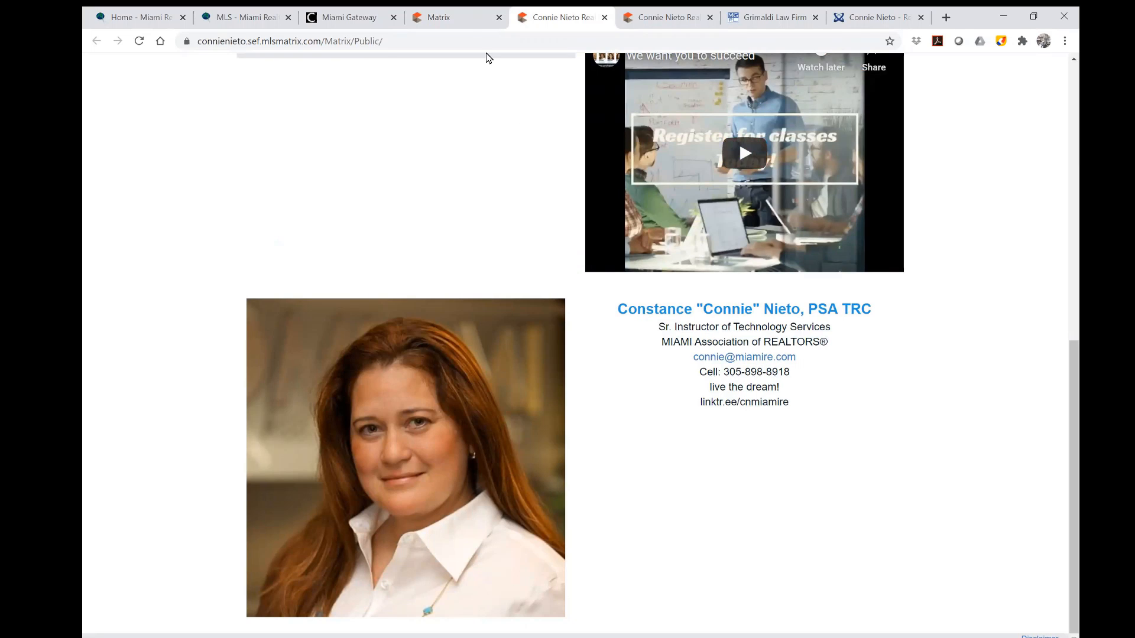
click(465, 21)
scroll(520, 491, down, 2)
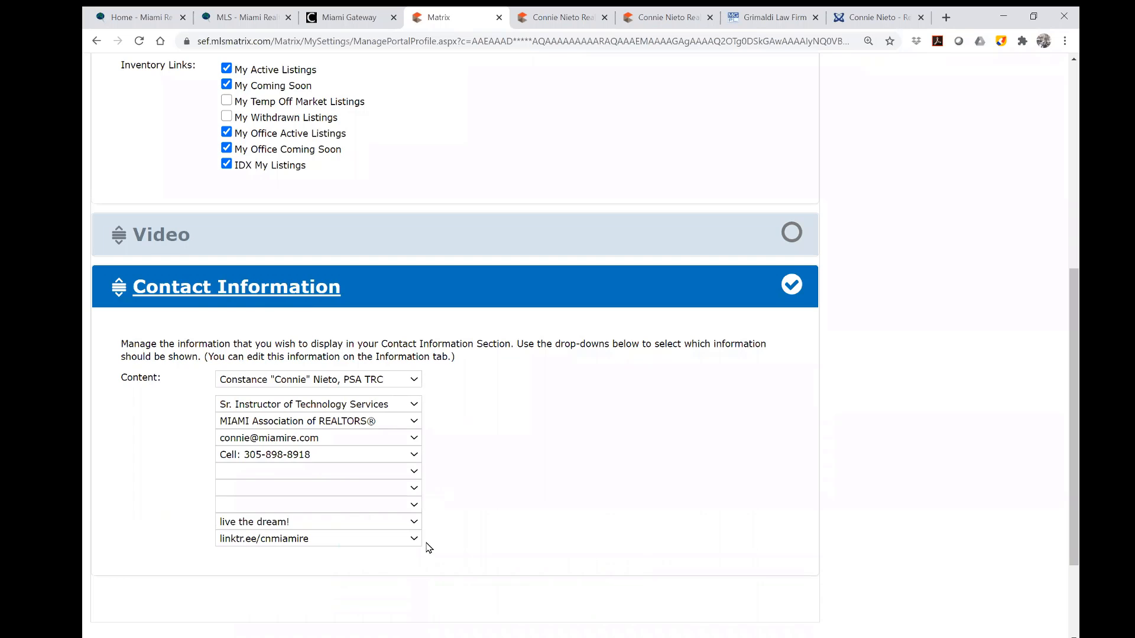
click(413, 381)
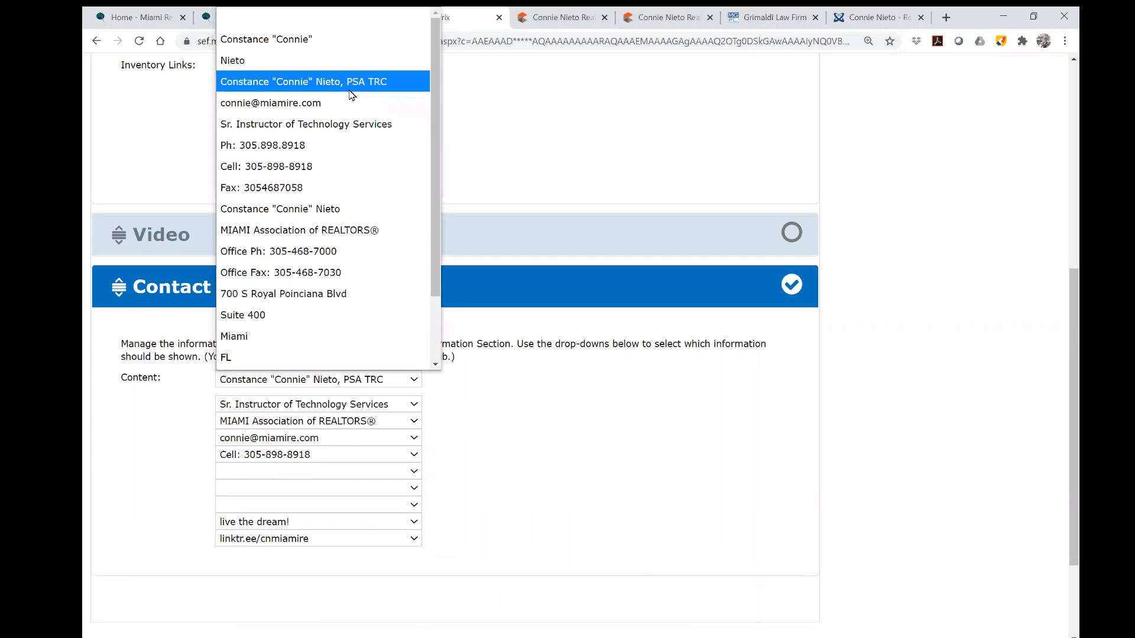
click(331, 81)
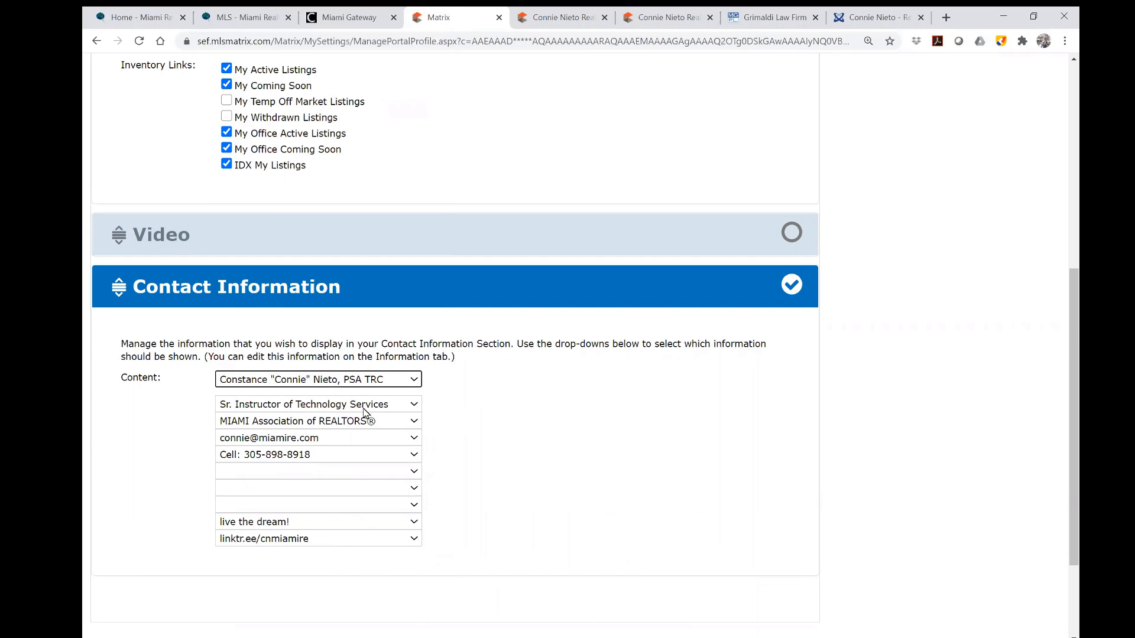
click(414, 406)
click(333, 109)
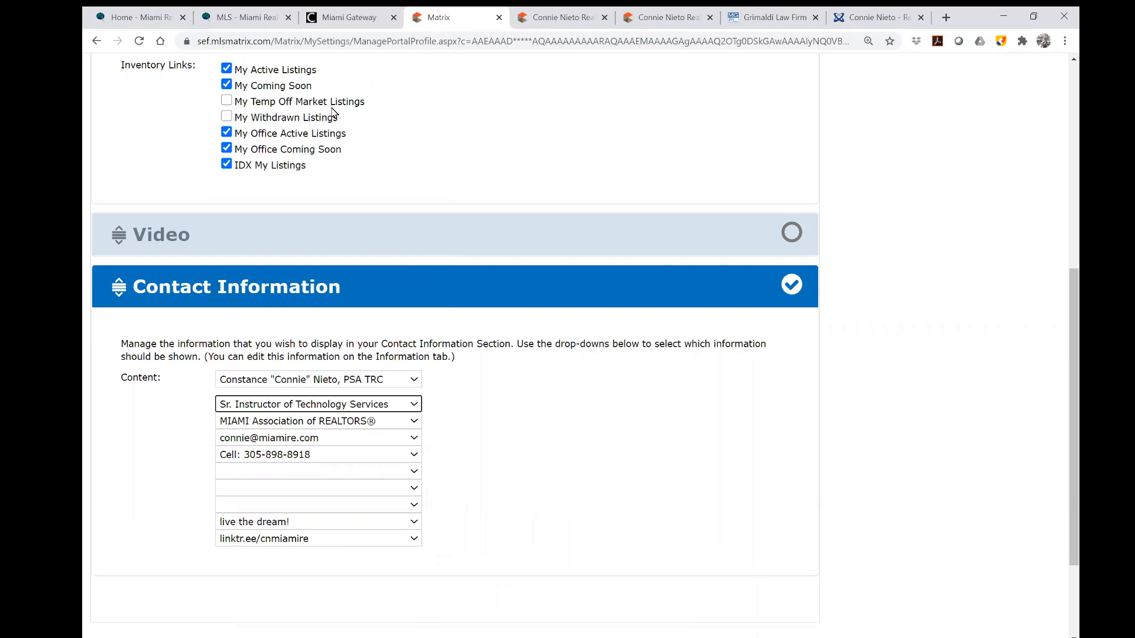
click(416, 421)
click(372, 211)
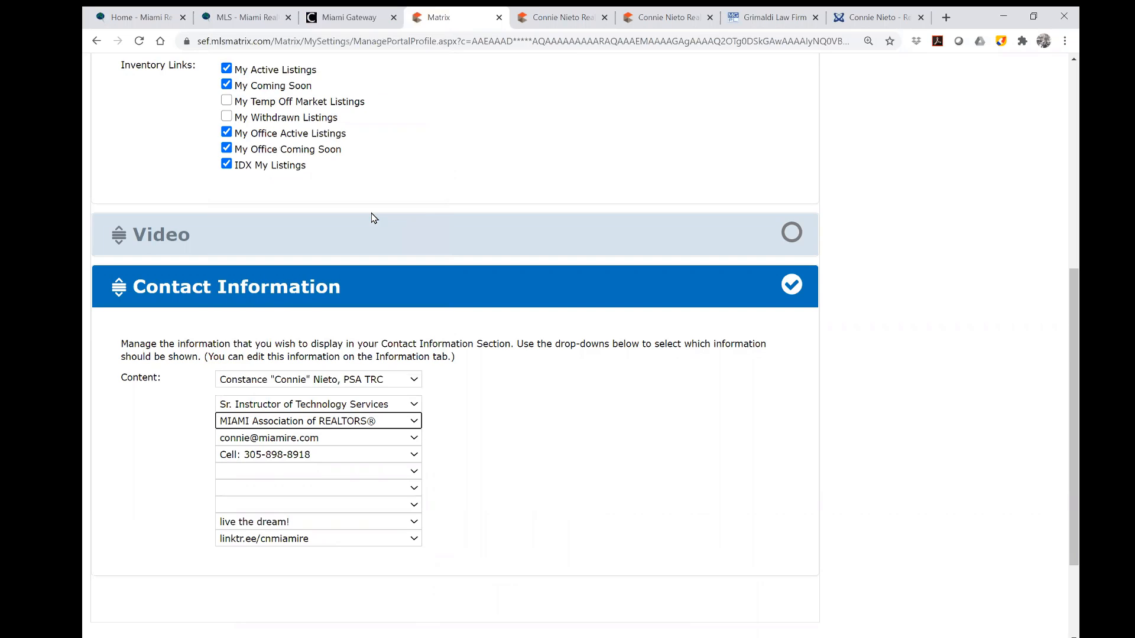
click(416, 441)
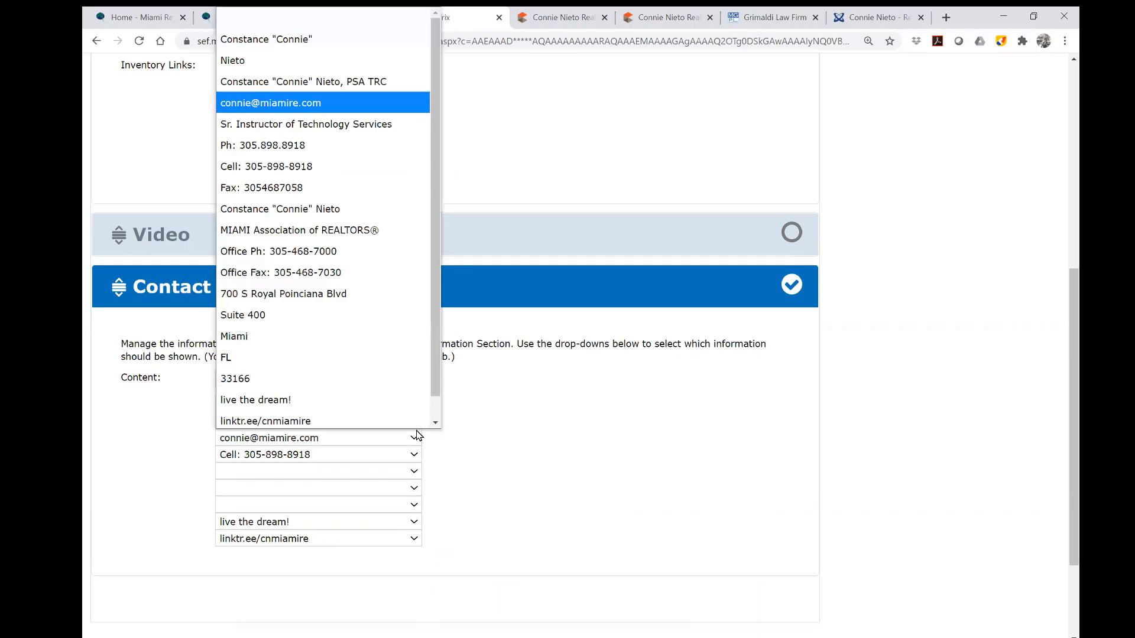
click(346, 103)
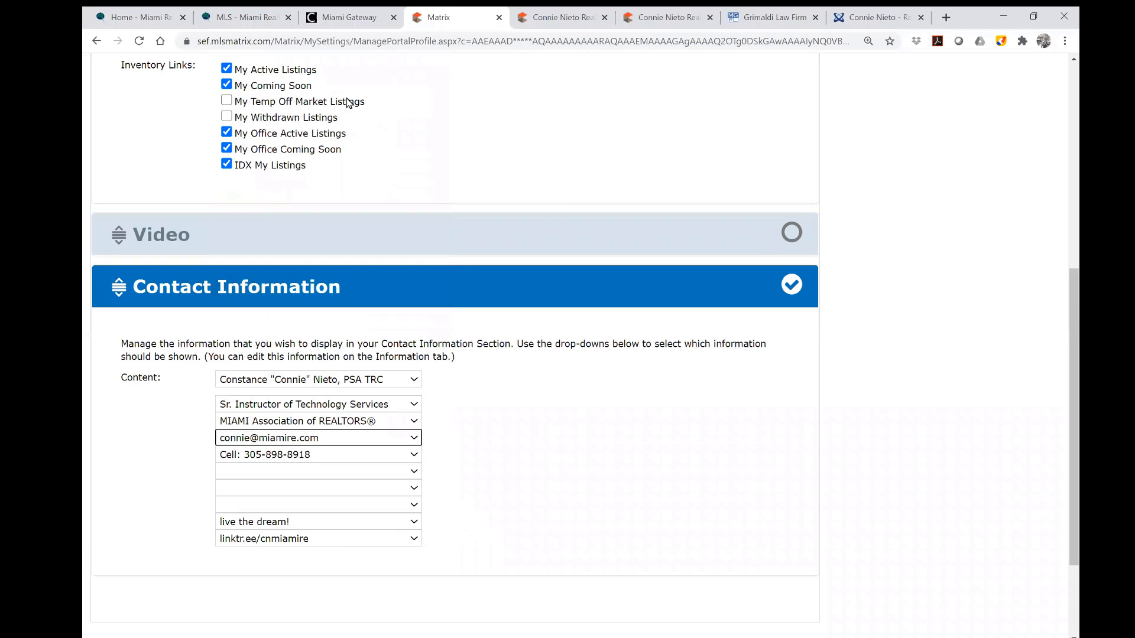
click(412, 456)
click(337, 169)
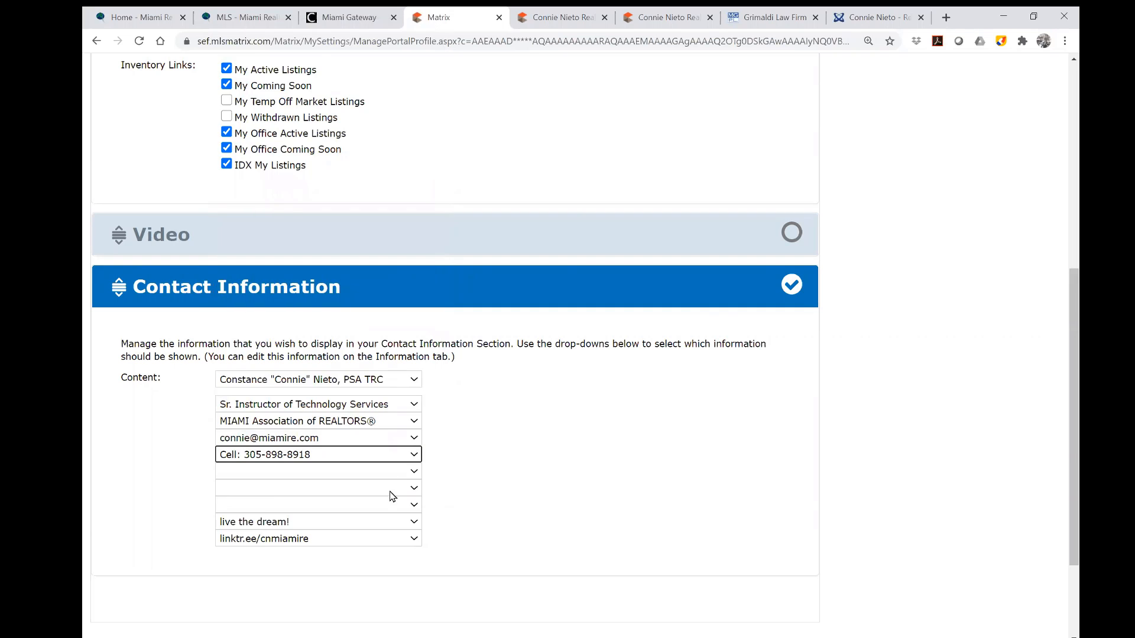
click(412, 528)
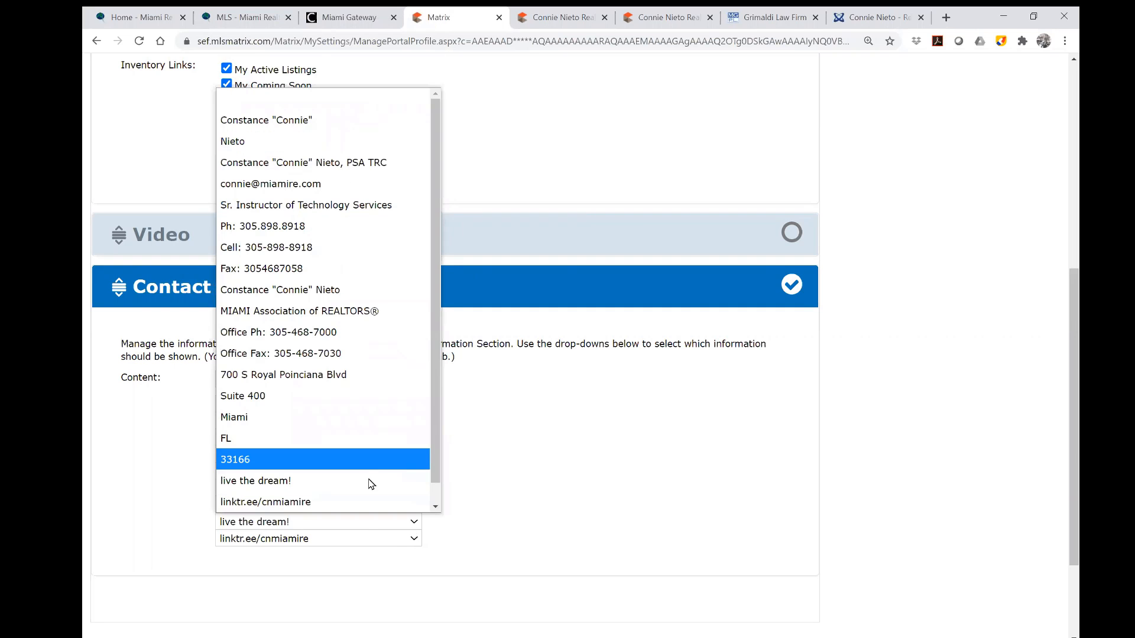
click(374, 480)
click(414, 540)
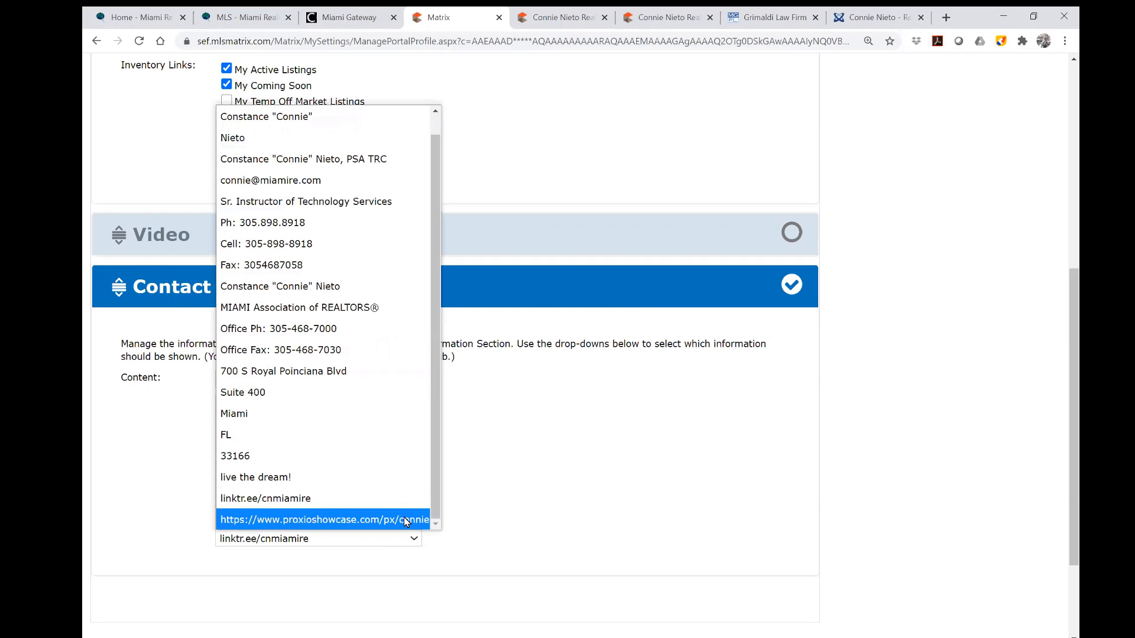
click(391, 495)
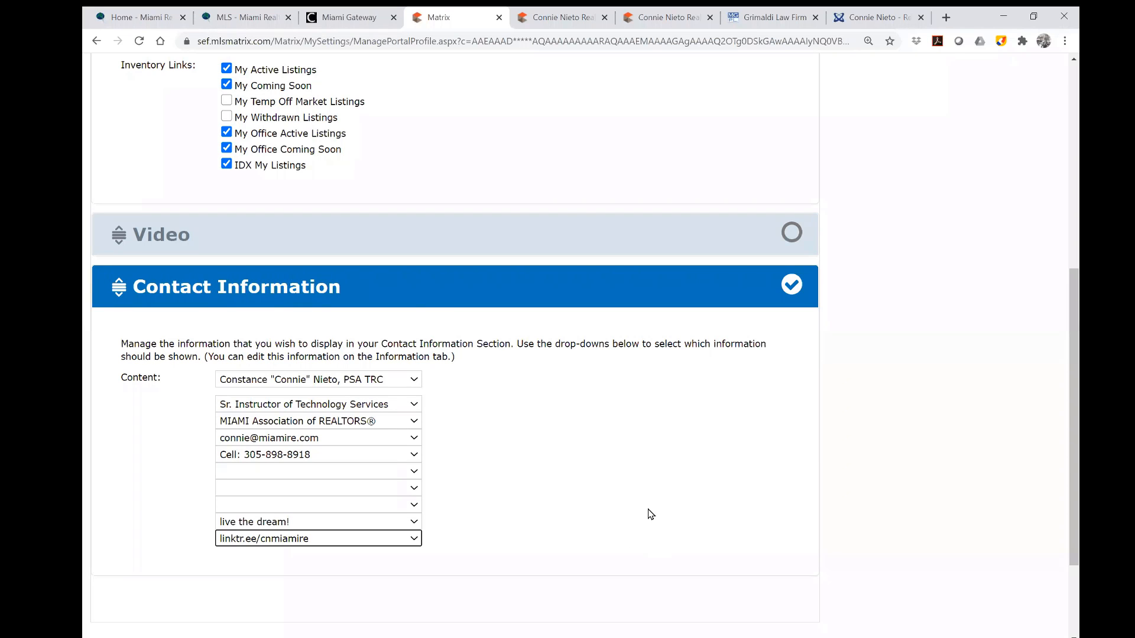
scroll(650, 514, down, 2)
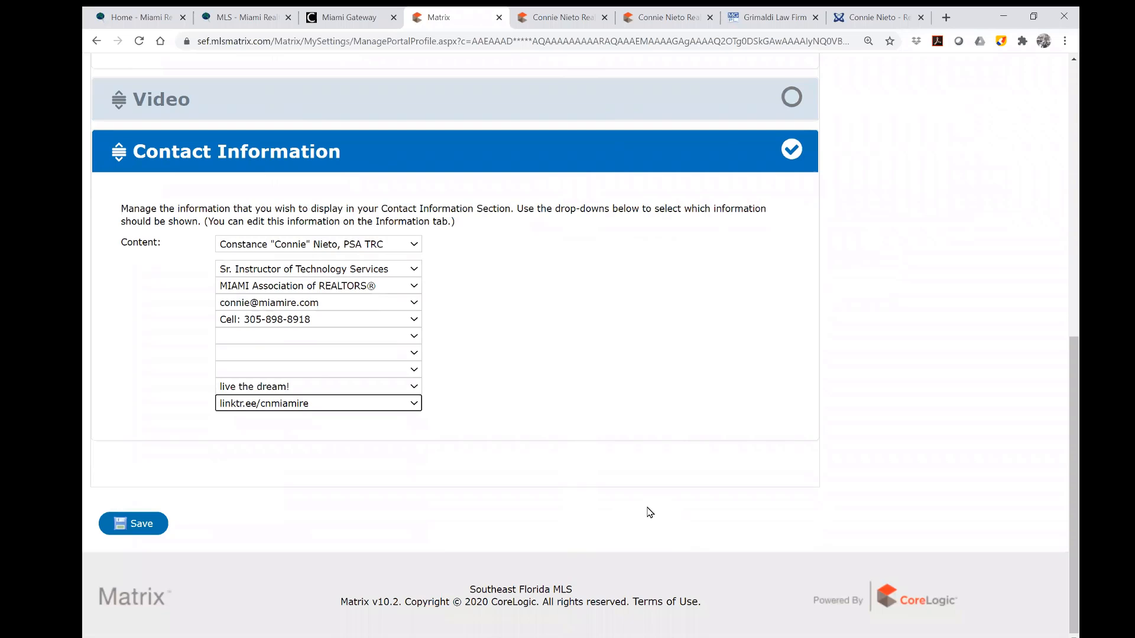
Save the portal profile contact details and go to the account Settings page via the Hello menu.
click(138, 528)
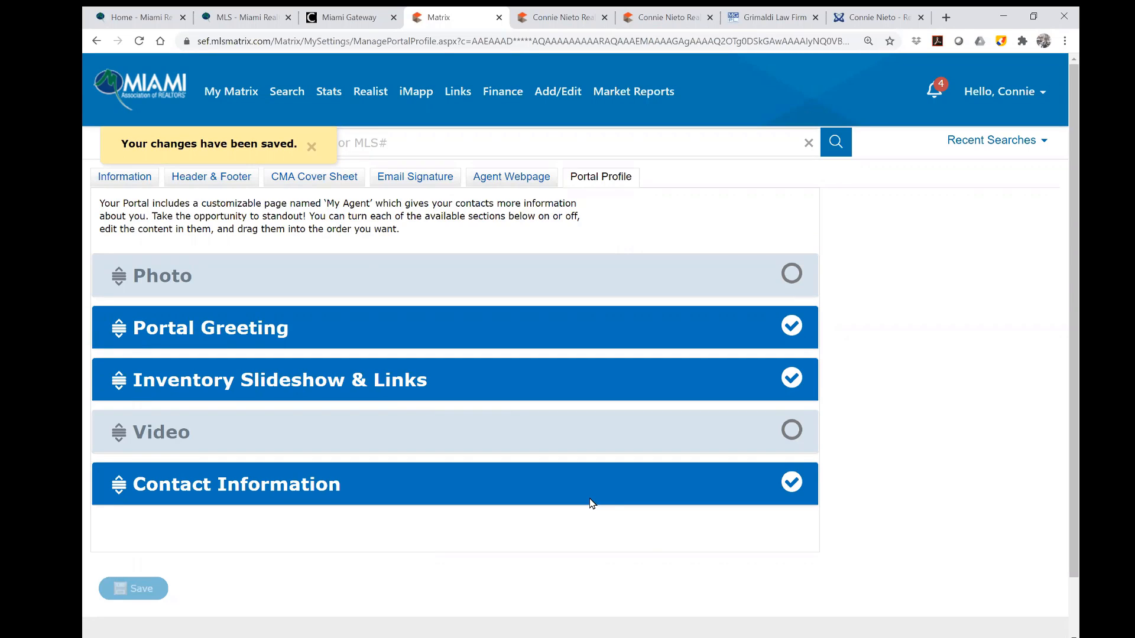
click(1016, 95)
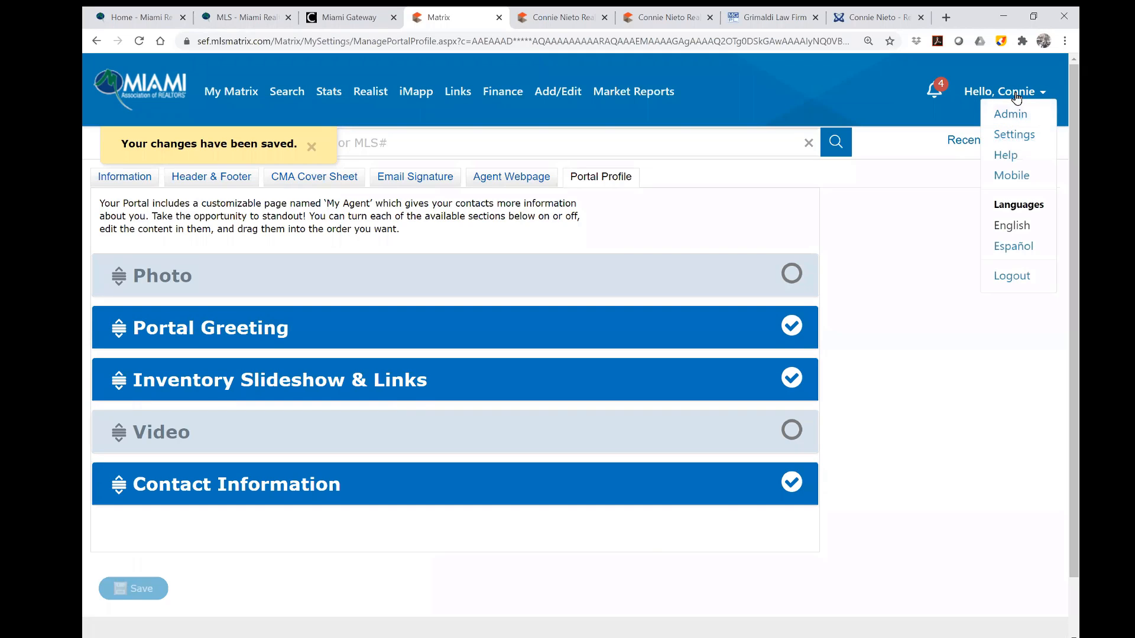
click(1022, 138)
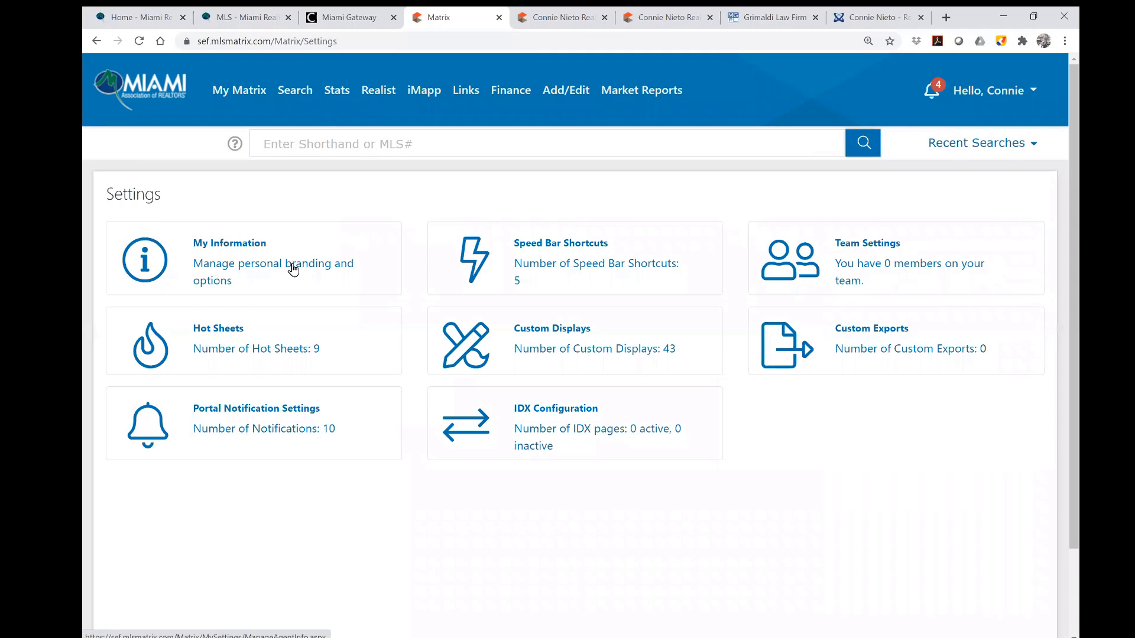
Open Portal Notification Settings and review the email, text and daily-summary alerts per contact action.
click(310, 417)
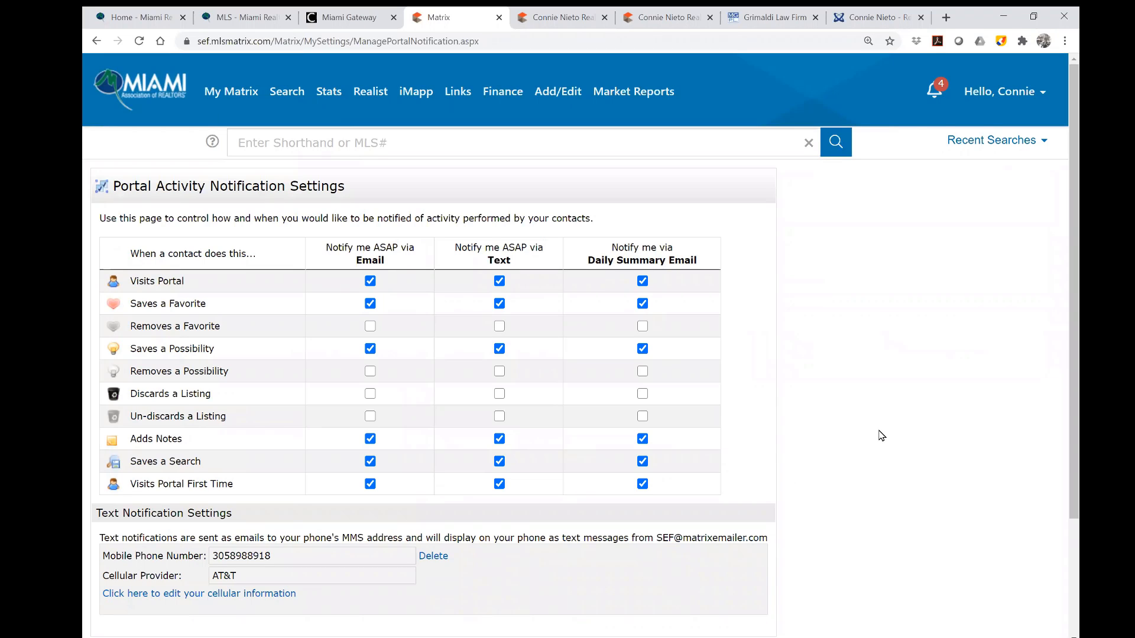
scroll(881, 435, down, 1)
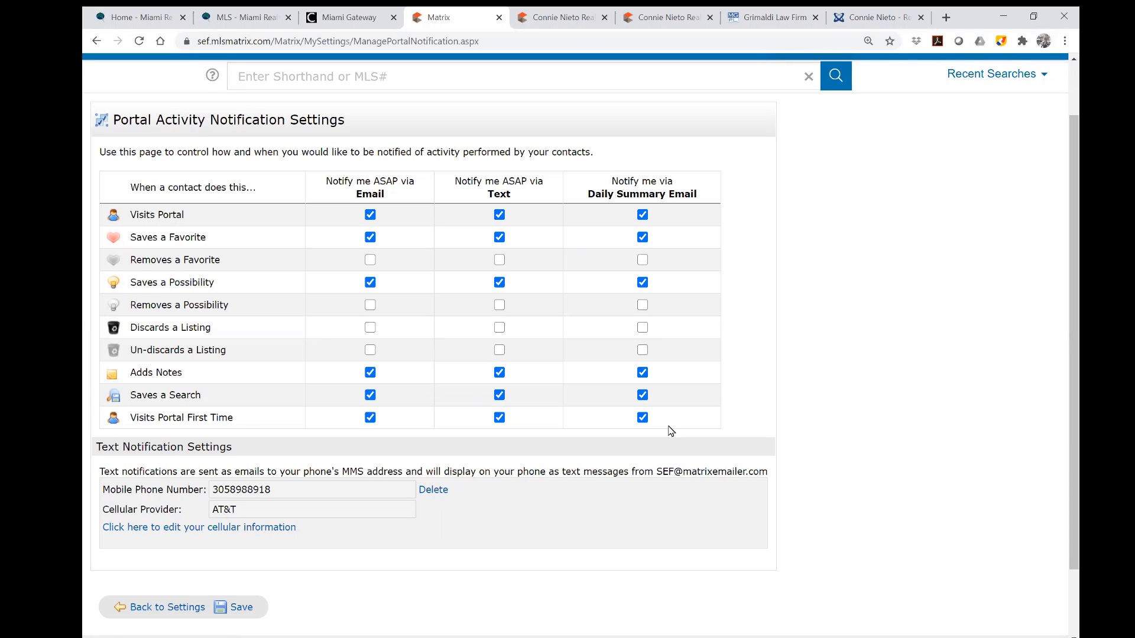
scroll(196, 418, up, 2)
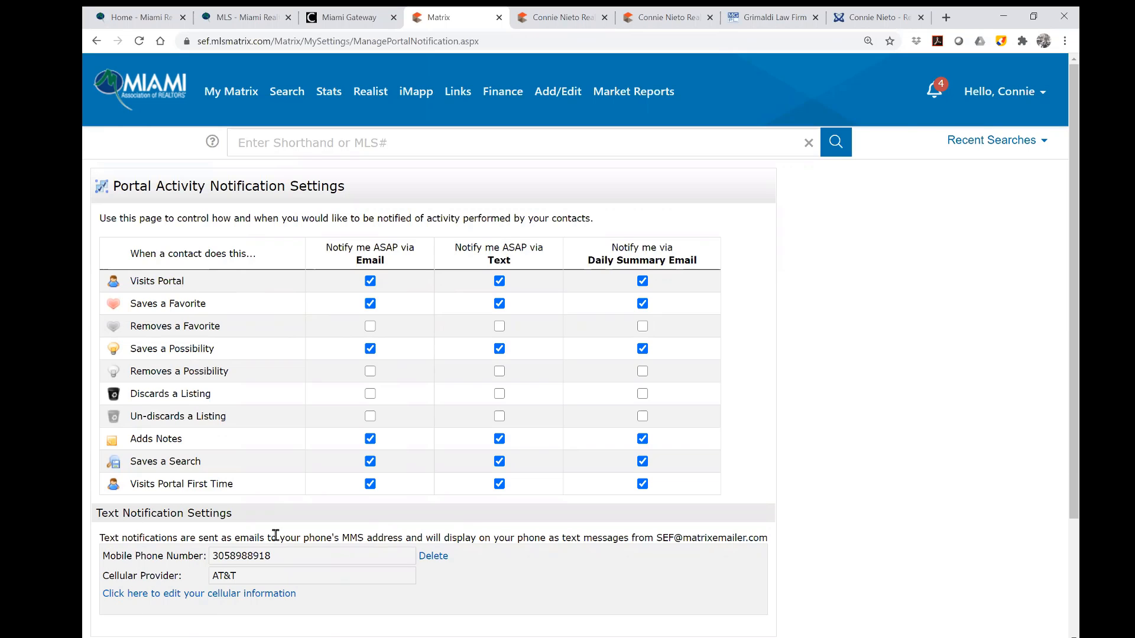
scroll(275, 536, down, 1)
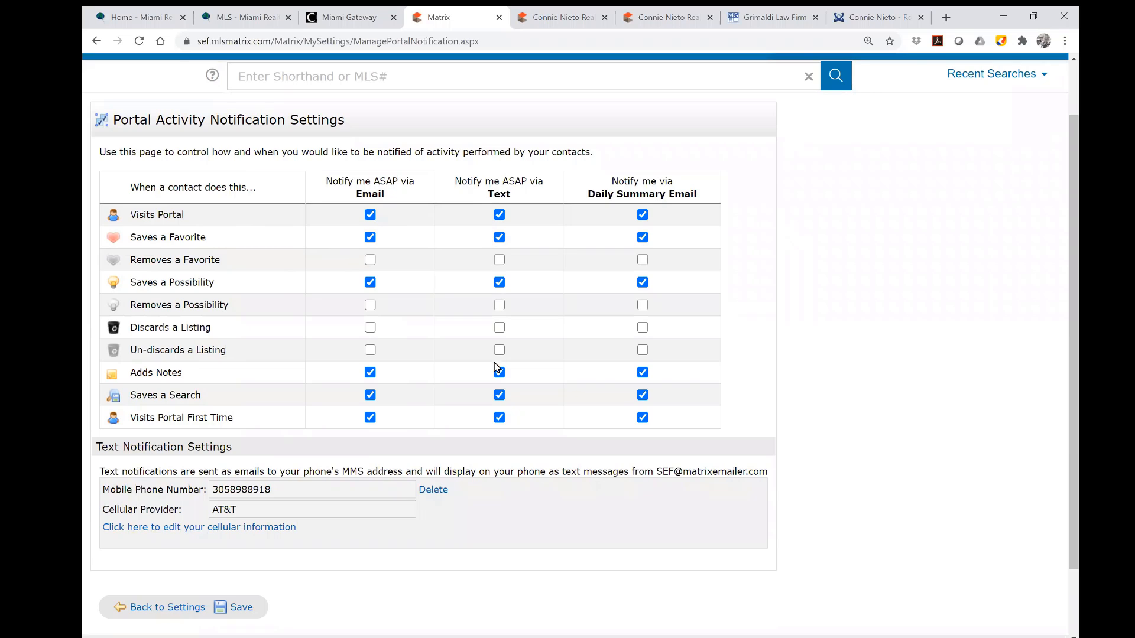
Re-enter the agent's mobile number, keep AT&T as cellular provider, and request a verification code.
click(254, 528)
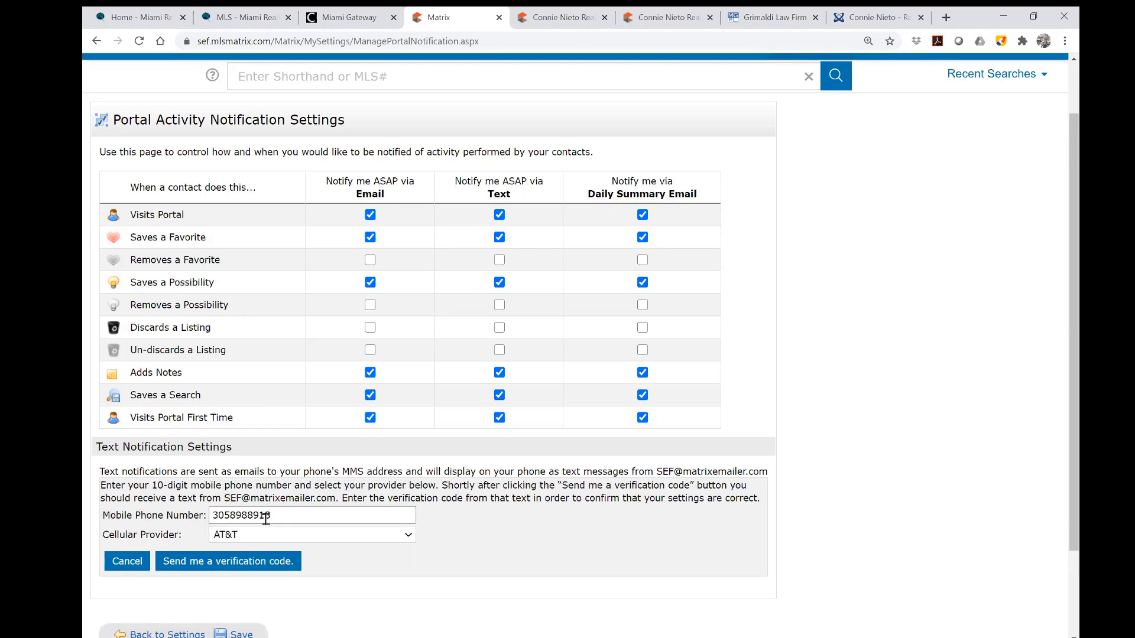
click(265, 516)
double_click(231, 515)
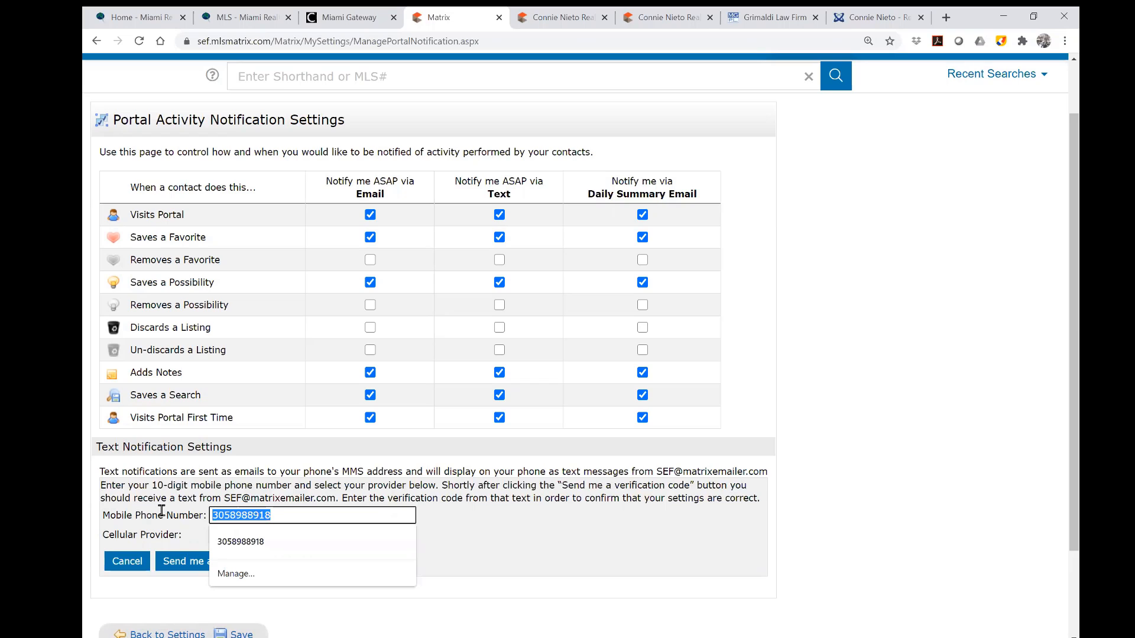
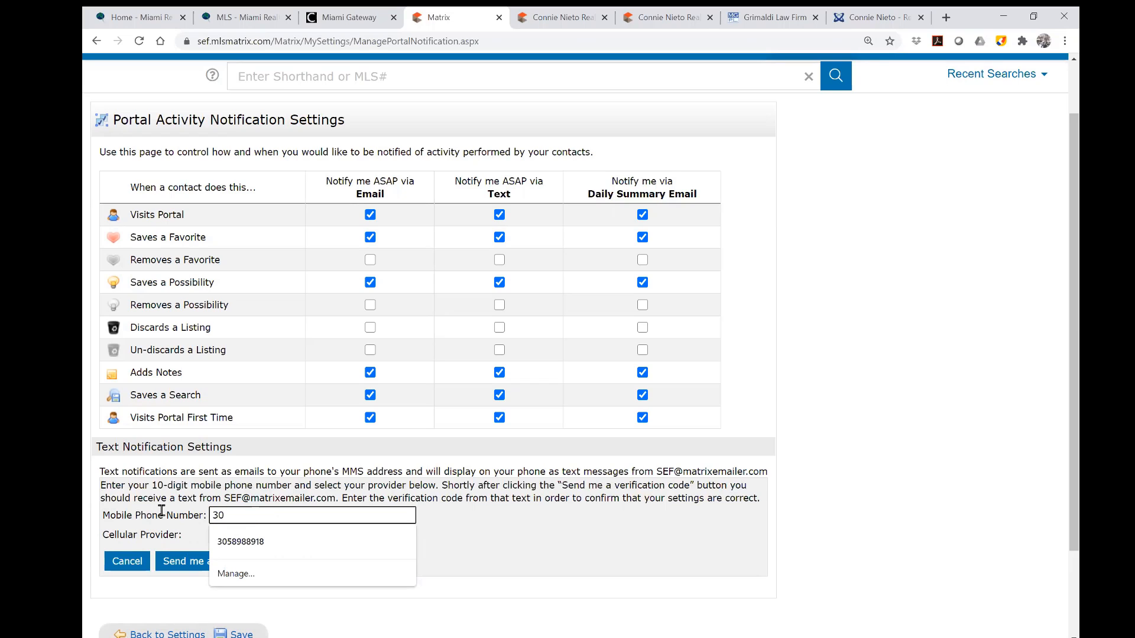
click(503, 549)
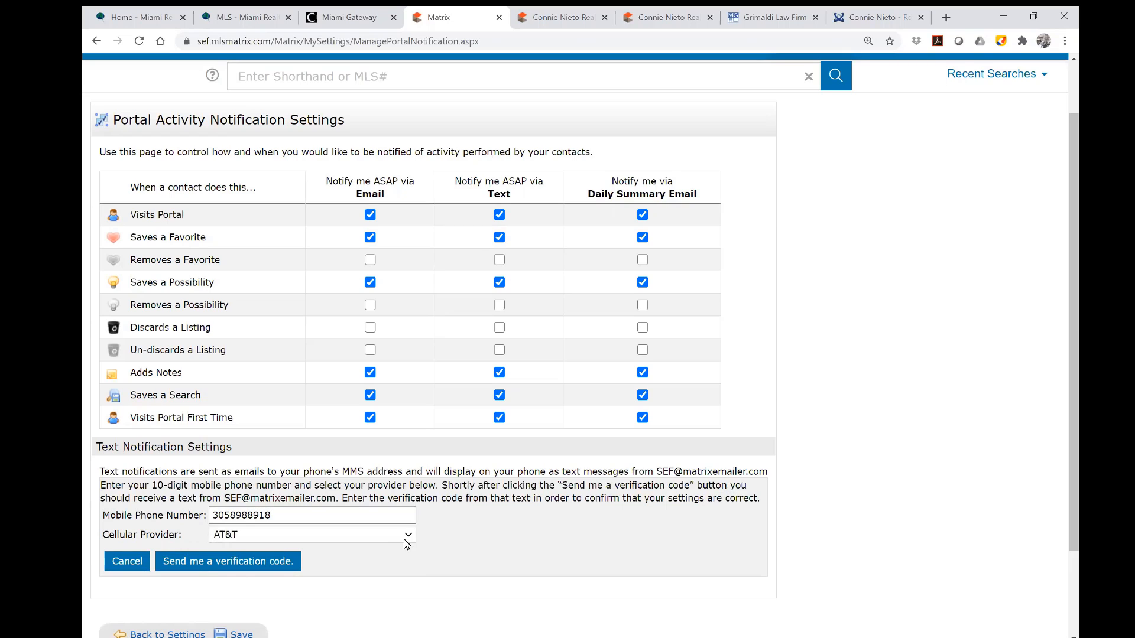
click(406, 535)
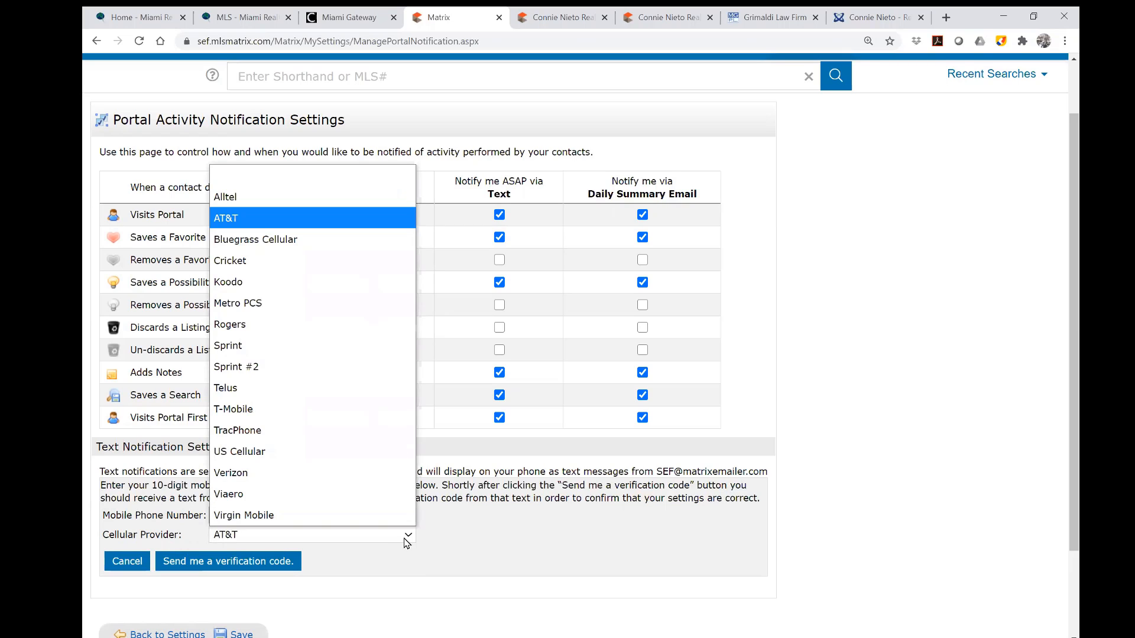
click(313, 218)
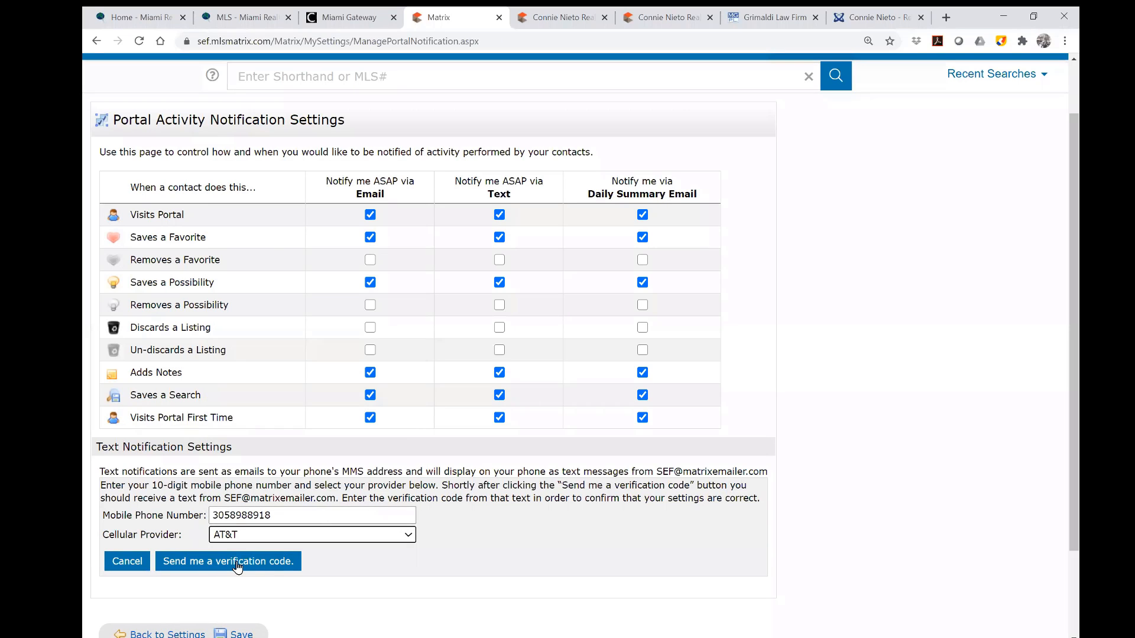
click(325, 515)
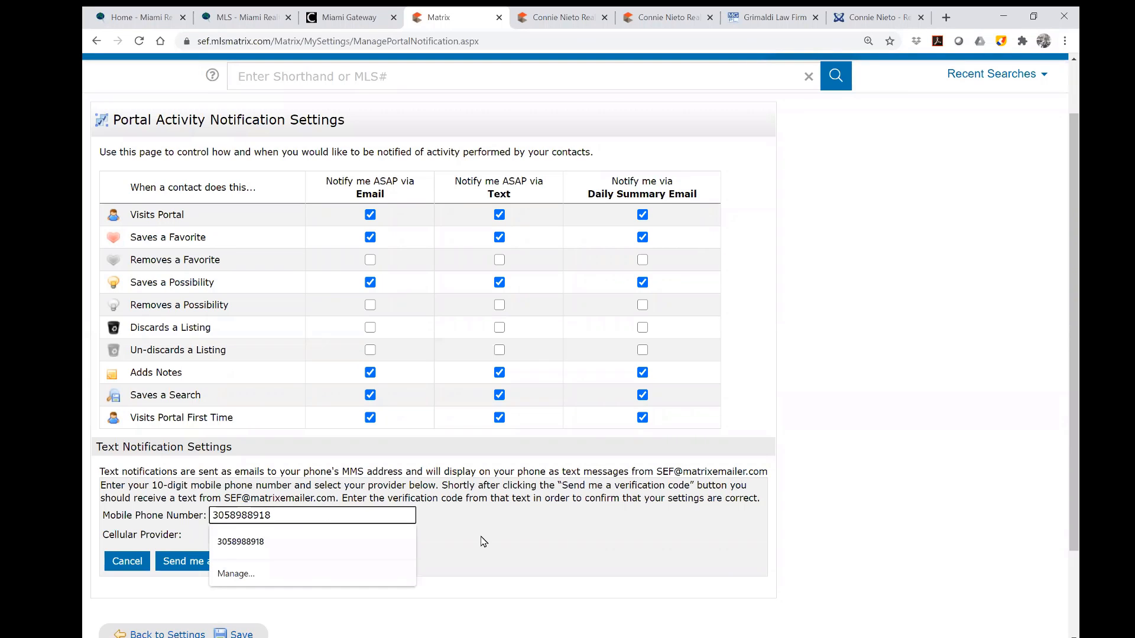
click(483, 542)
click(399, 543)
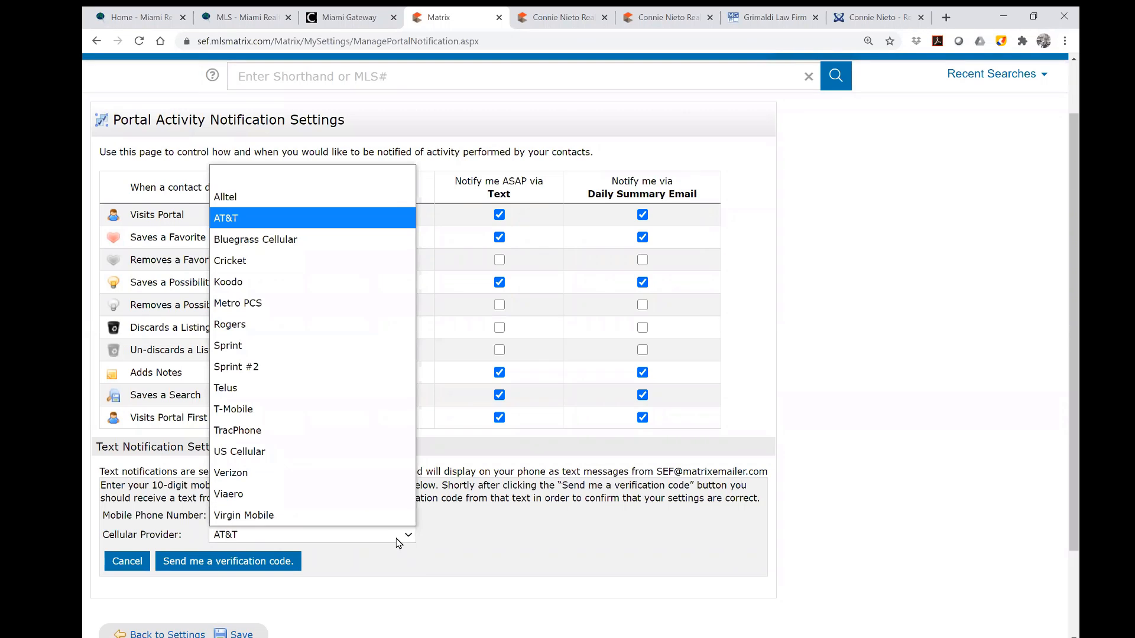
click(276, 562)
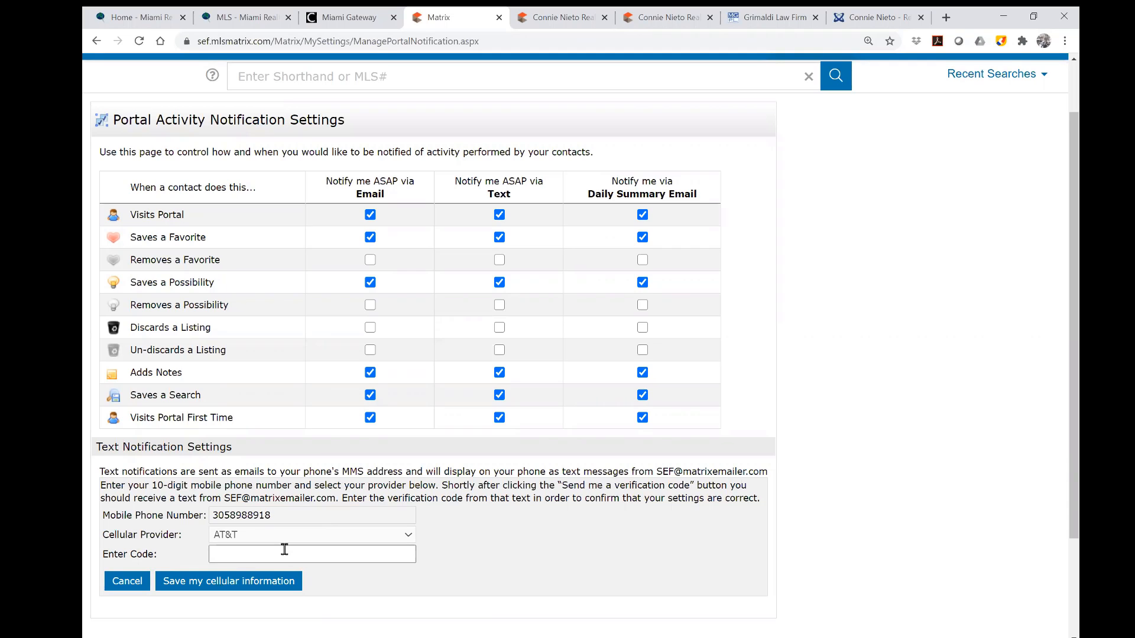
Cancel the cellular information edit, leaving the main Settings page showing.
click(130, 582)
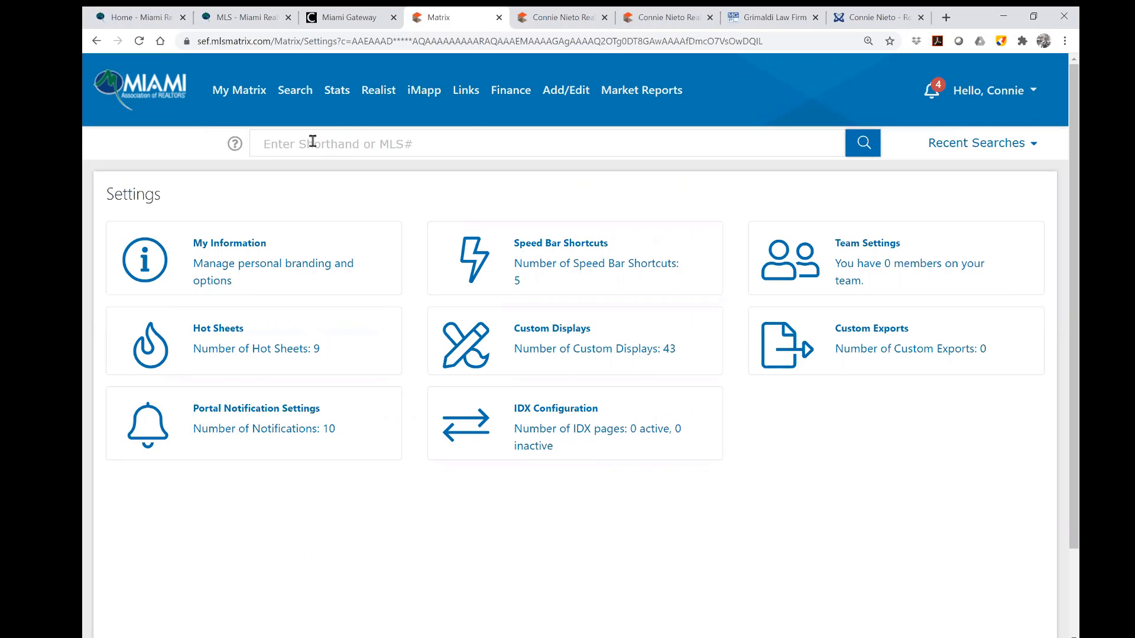
mouse_move(297, 96)
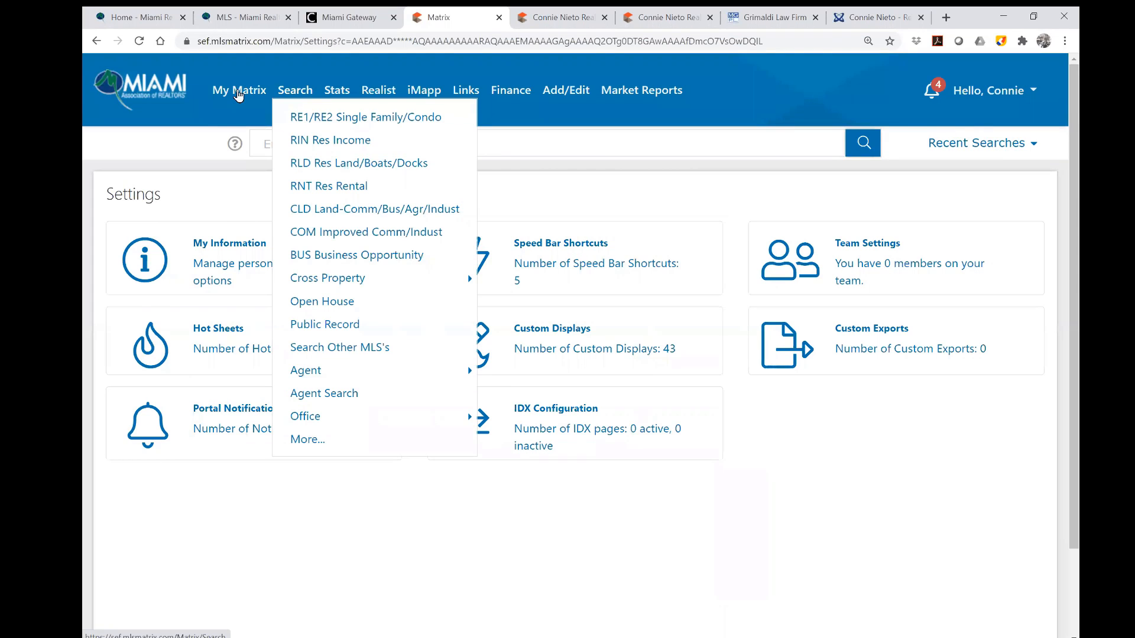
mouse_move(230, 95)
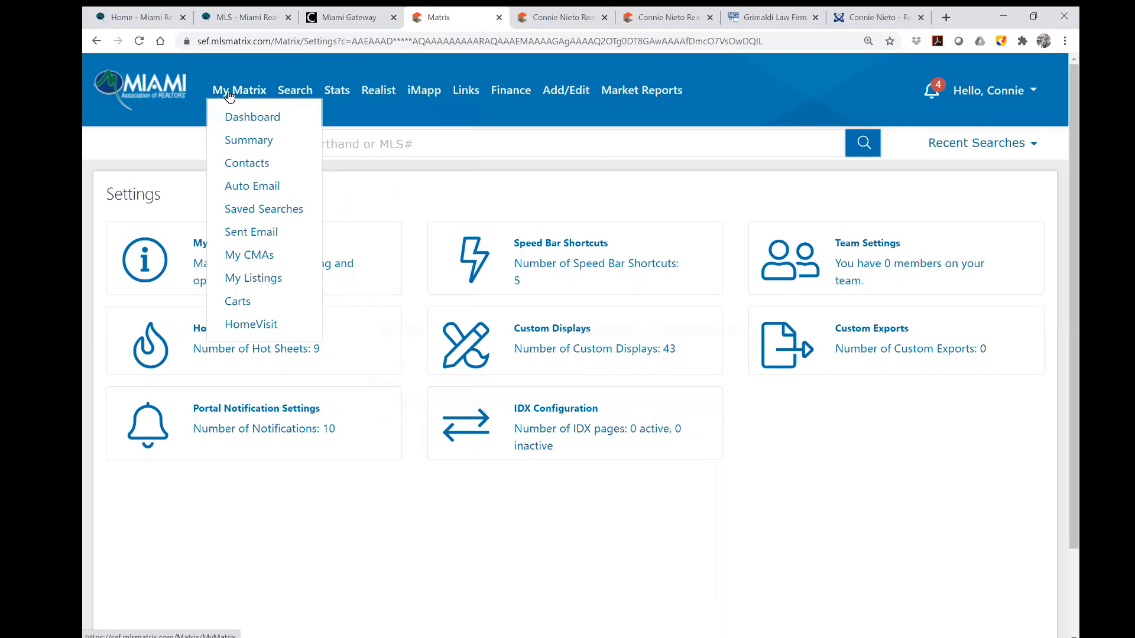
Switch to the My Matrix Dashboard showing favorite searches, listing counts and quick search.
click(240, 120)
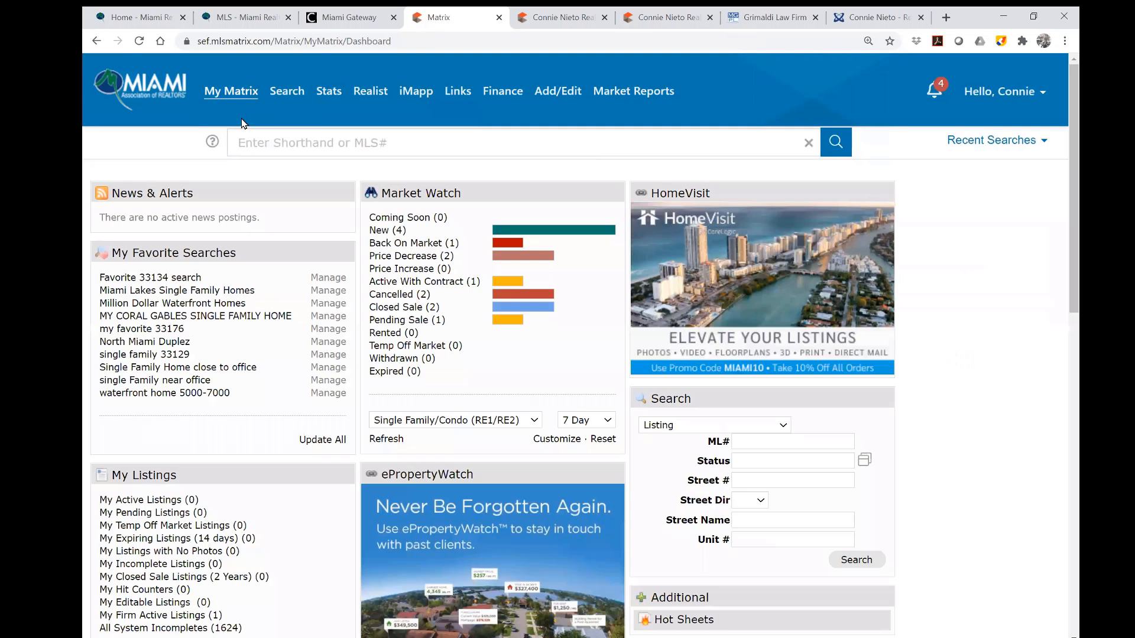
mouse_move(285, 98)
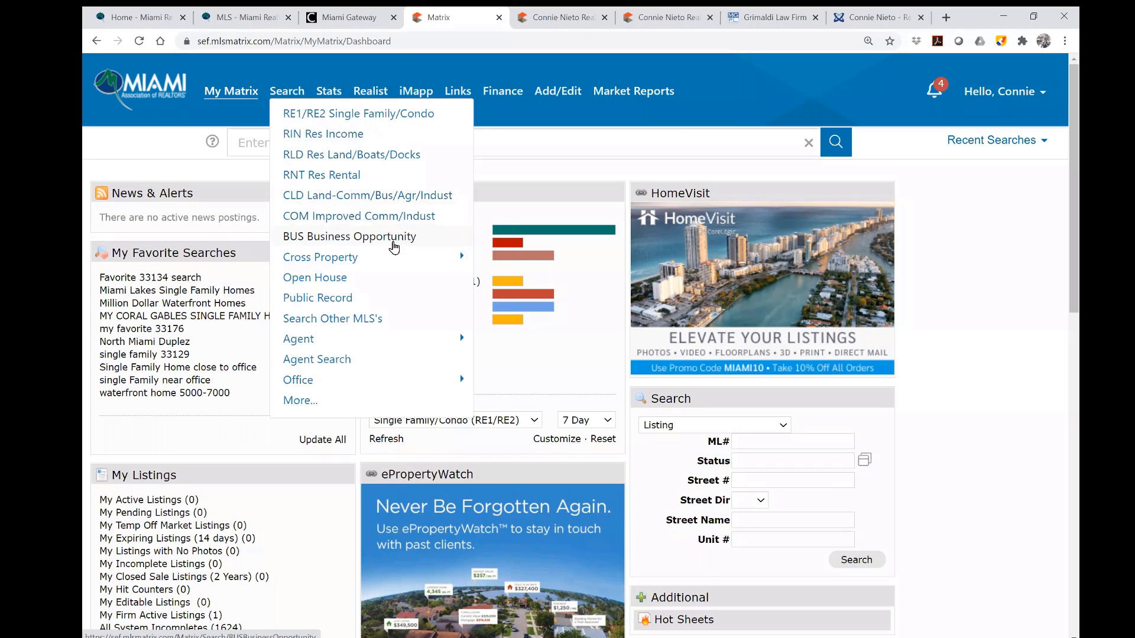
mouse_move(388, 259)
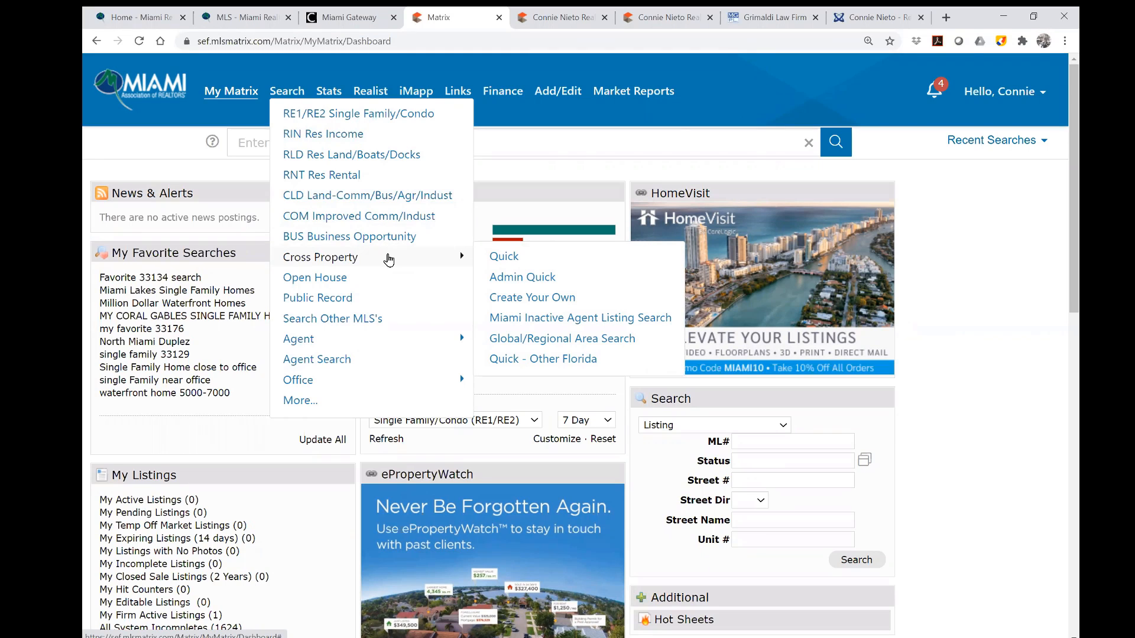
Open the RE1/RE2 Single Family/Condo search form and look over its criteria.
click(376, 115)
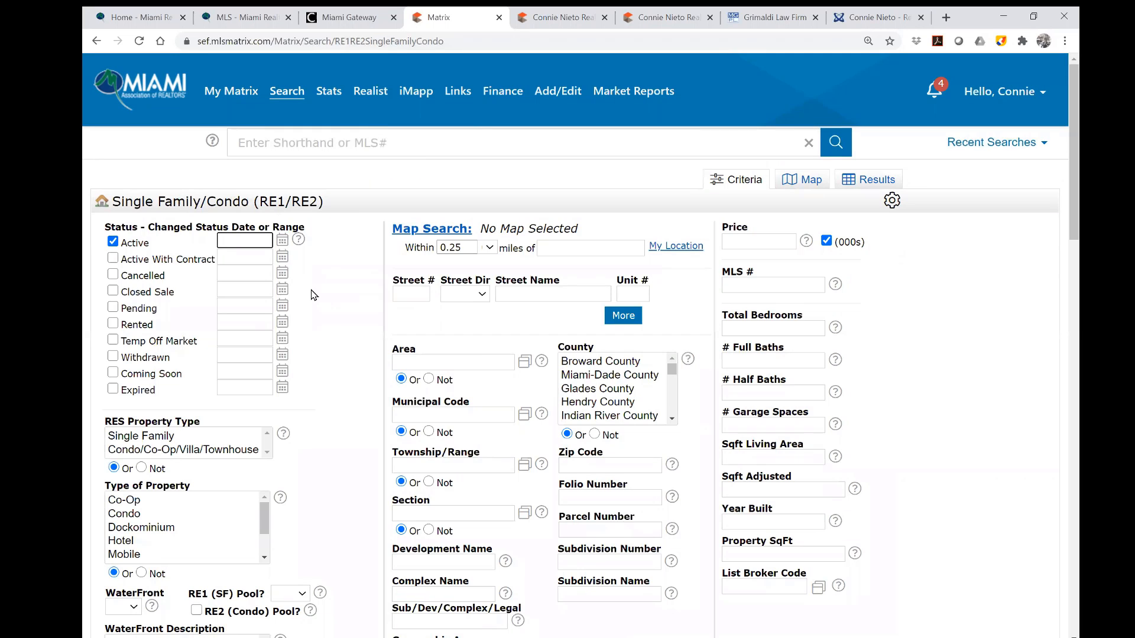
scroll(341, 322, down, 1)
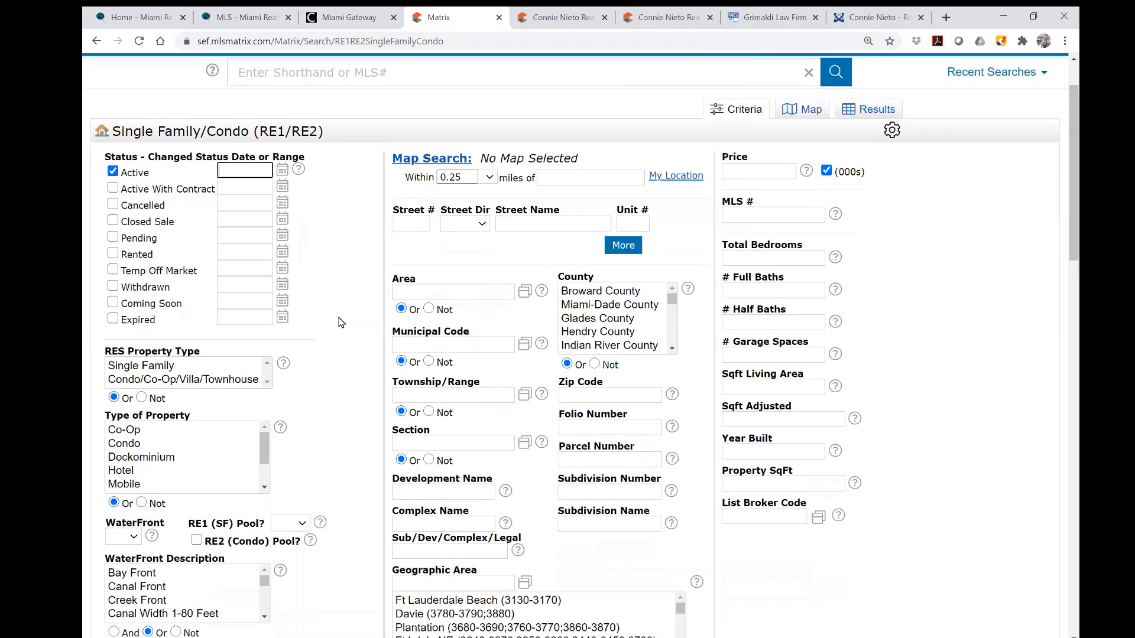
scroll(341, 322, down, 2)
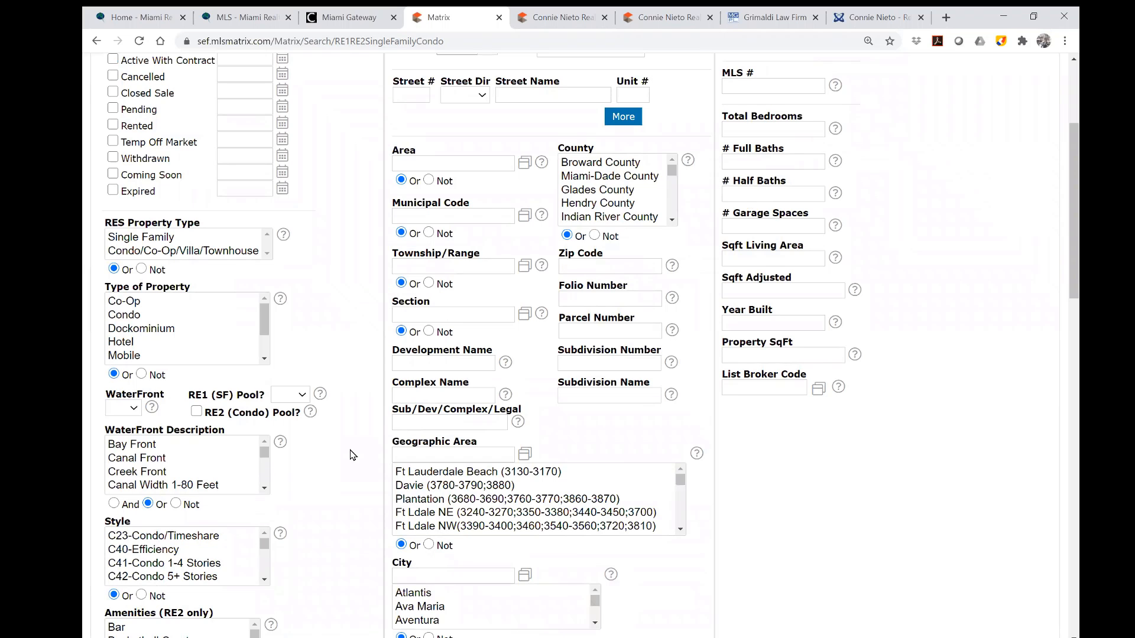
scroll(352, 455, up, 2)
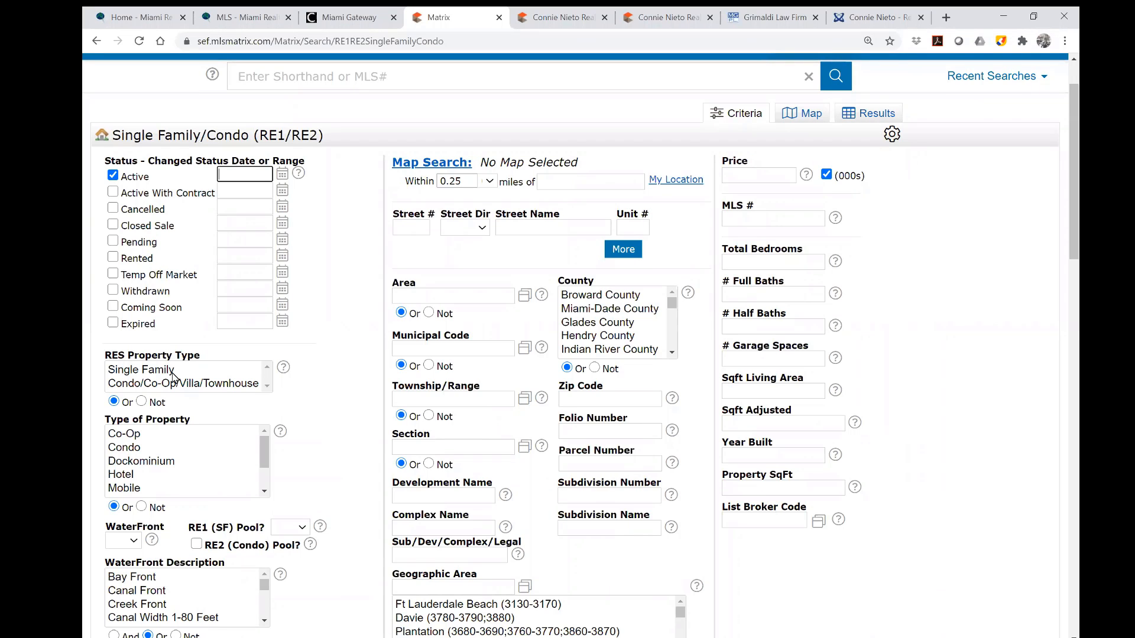
Limit the search to Single Family, type Single, with RE1 (SF) Pool? set to Yes.
click(172, 372)
click(159, 449)
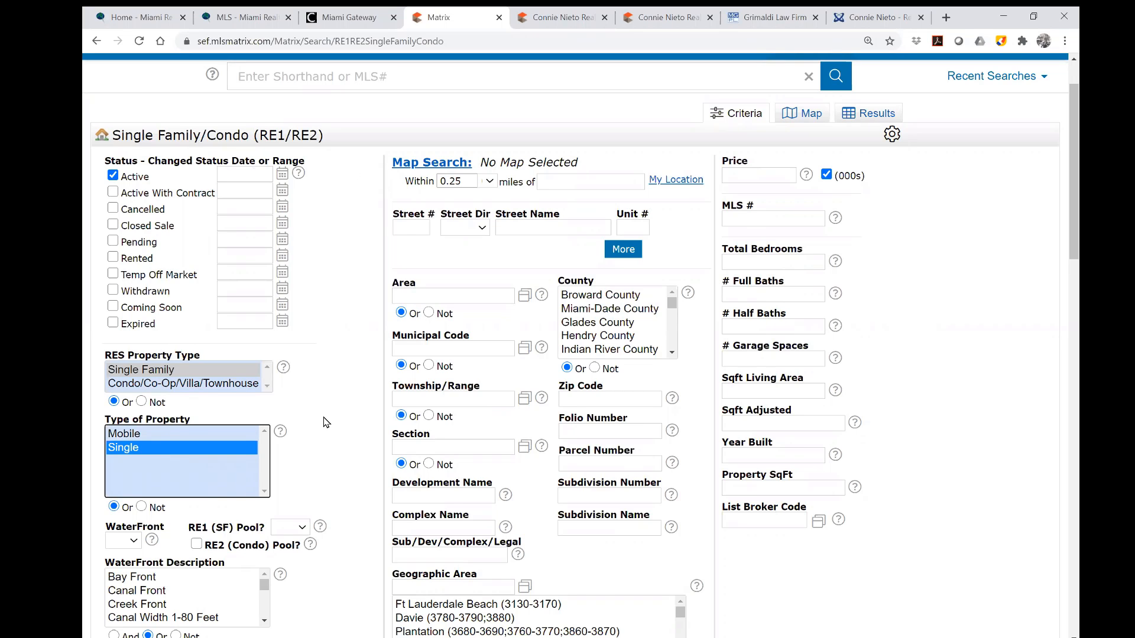
scroll(325, 422, down, 1)
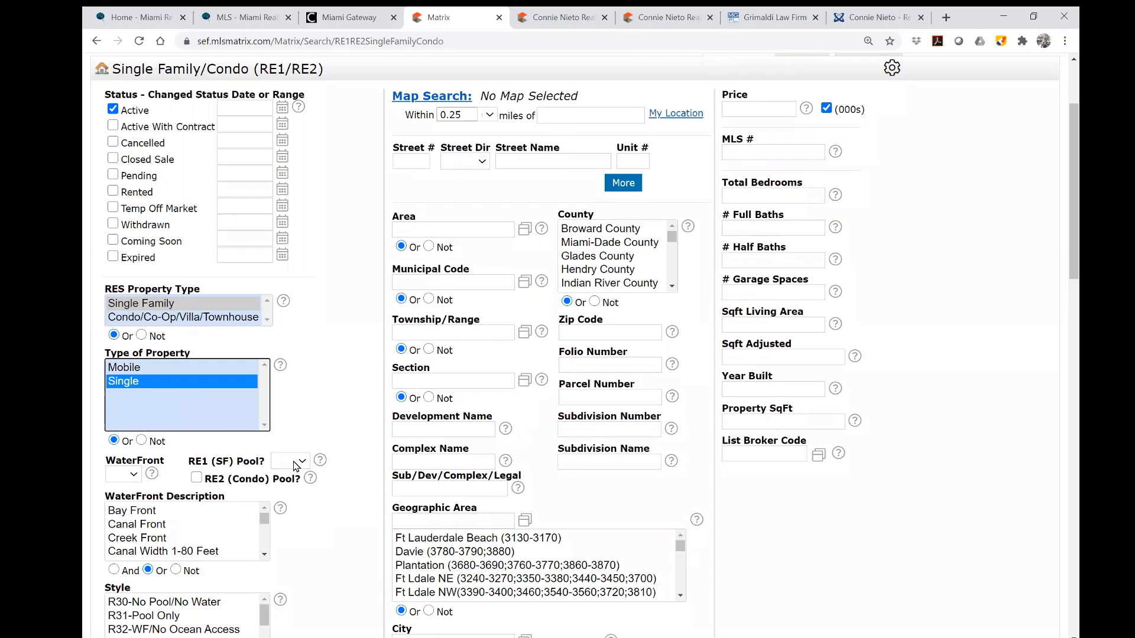
click(295, 463)
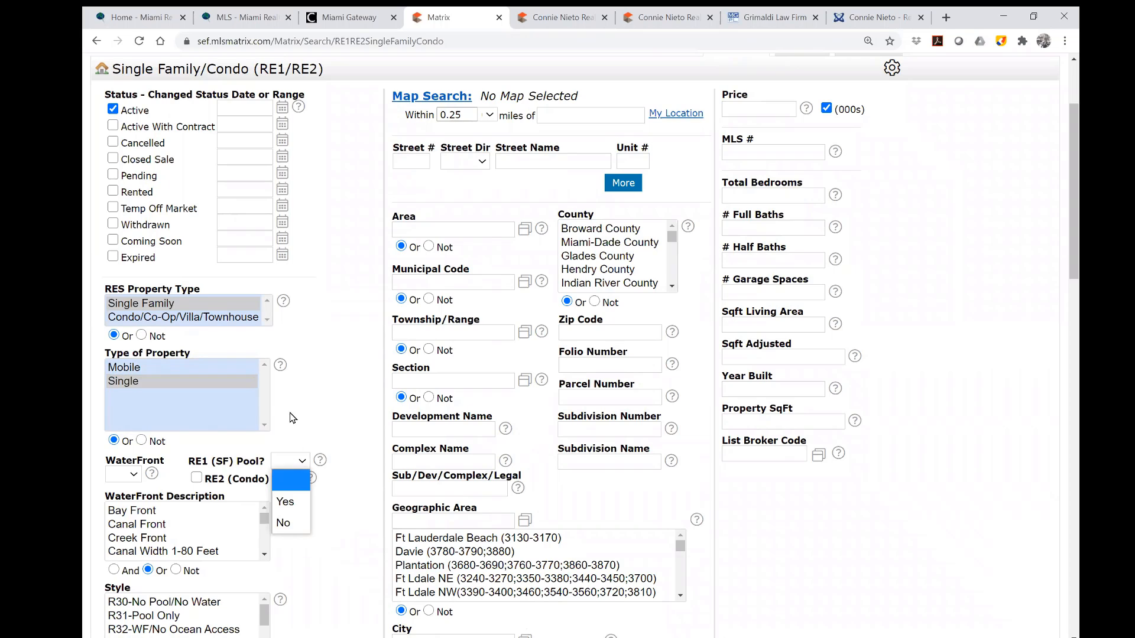
click(292, 504)
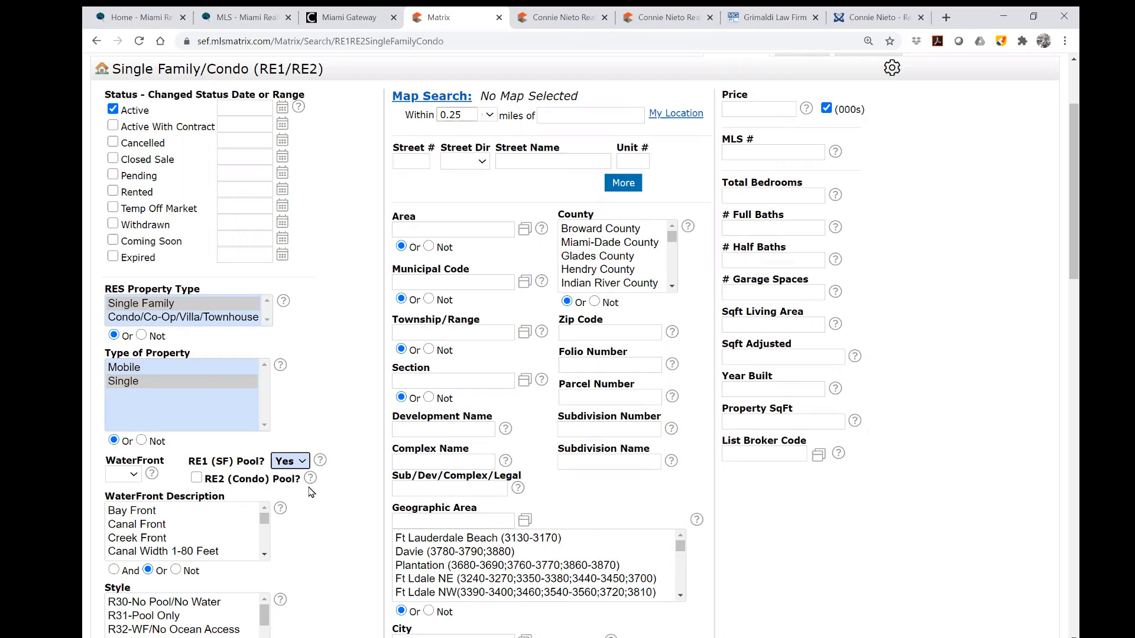
scroll(183, 532, down, 5)
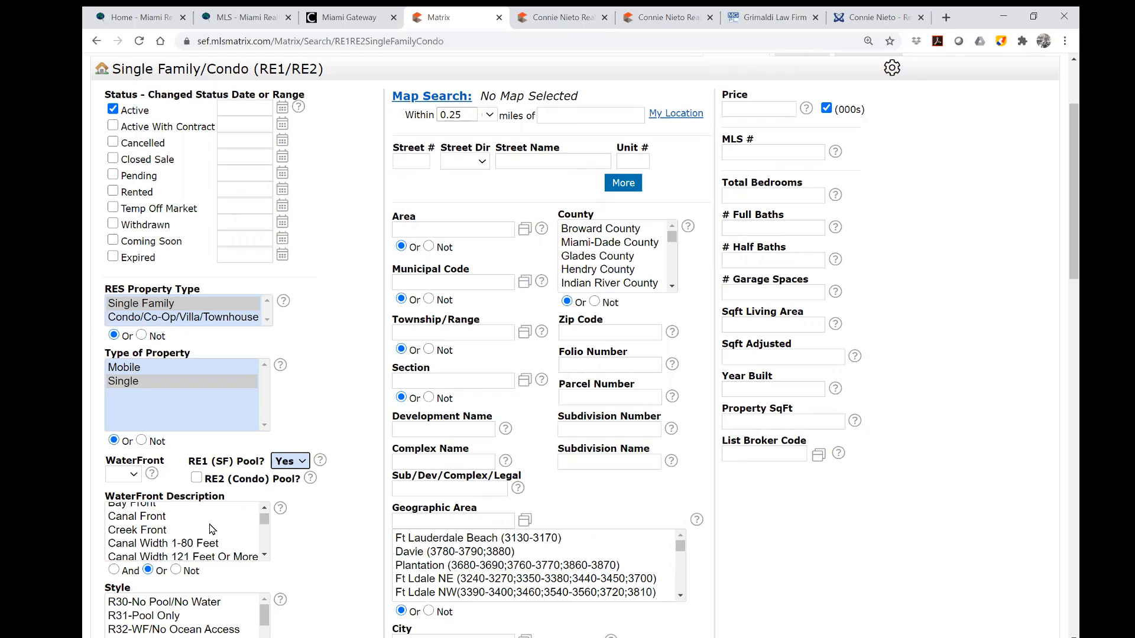
scroll(307, 566, down, 3)
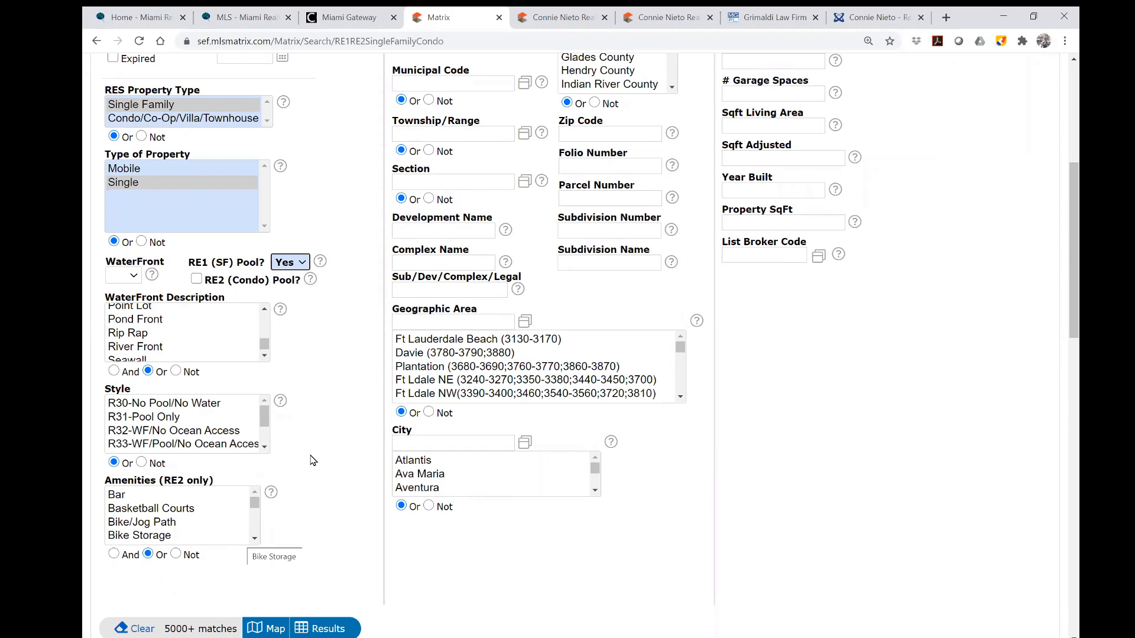
scroll(372, 349, up, 5)
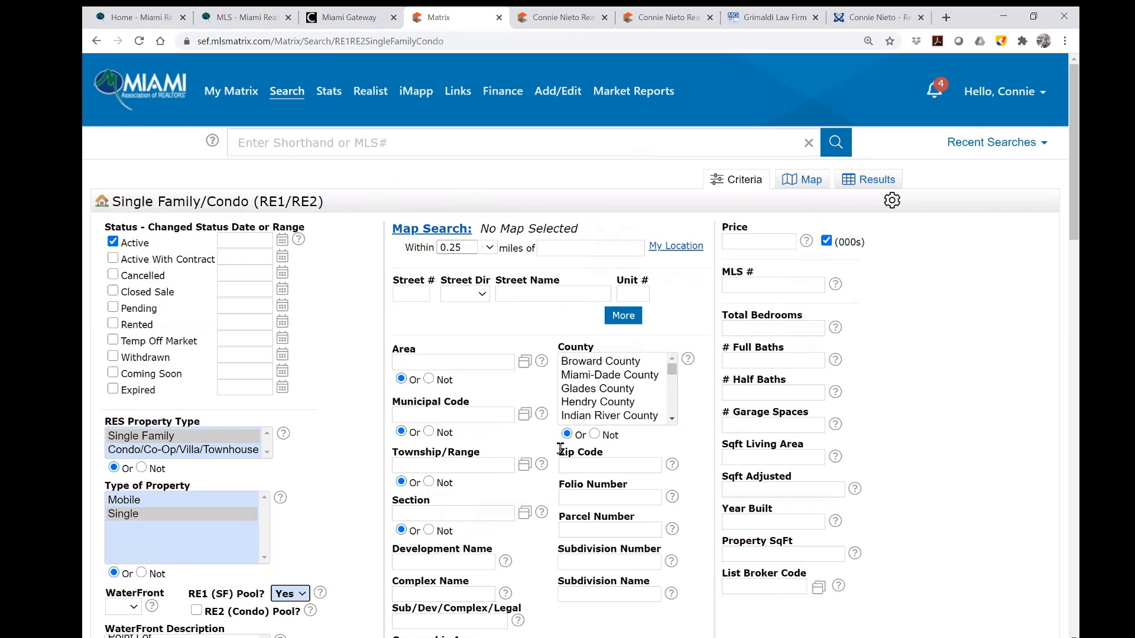
Set the Within search radius to 0.5 miles.
click(489, 249)
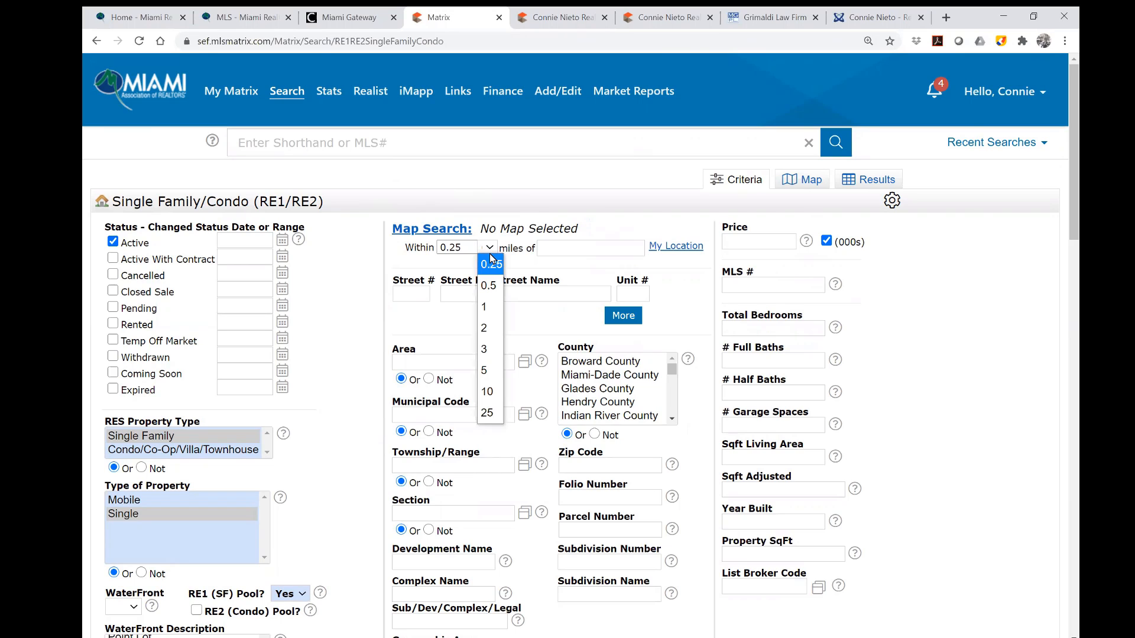
click(501, 294)
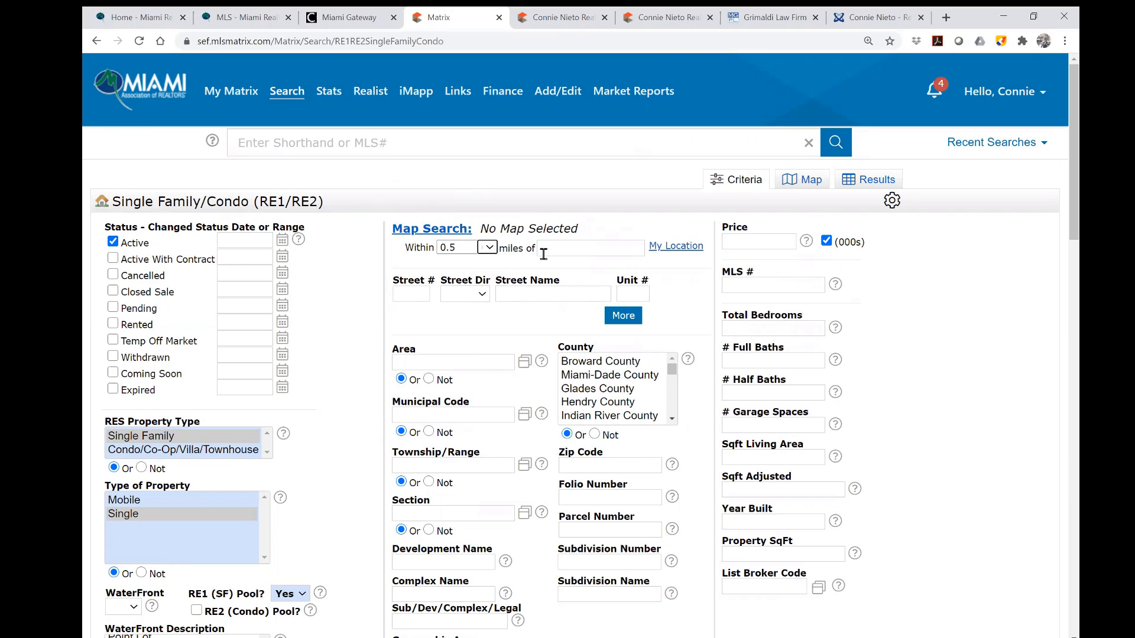
click(556, 247)
click(615, 225)
Add three more street-address rows, giving four in total.
click(624, 315)
click(630, 334)
click(630, 350)
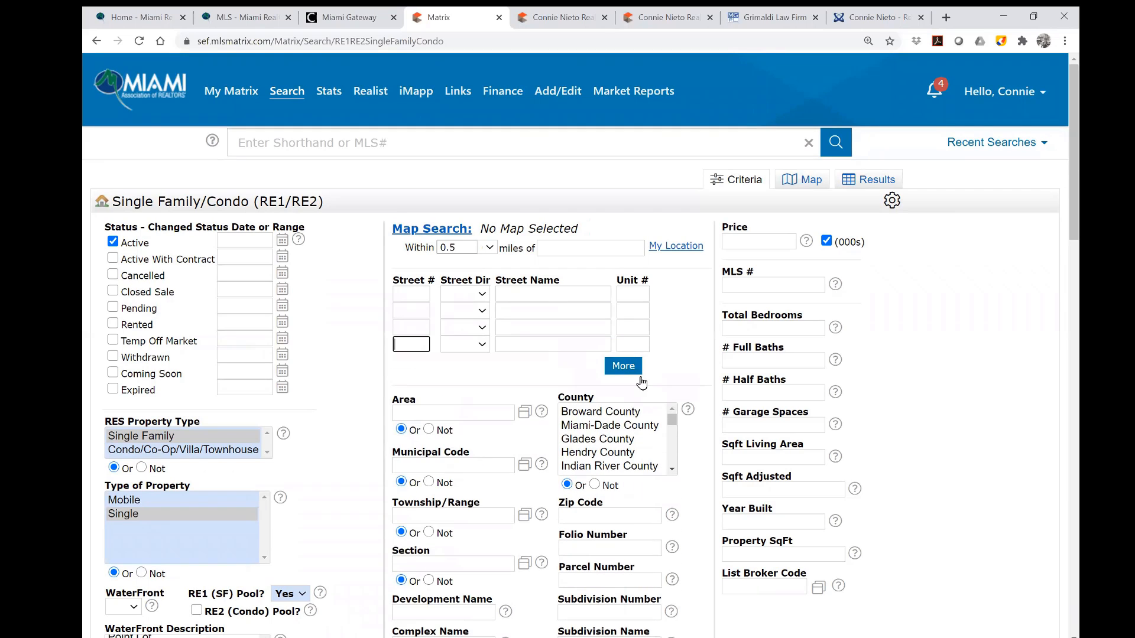
scroll(645, 427, down, 1)
scroll(645, 428, down, 5)
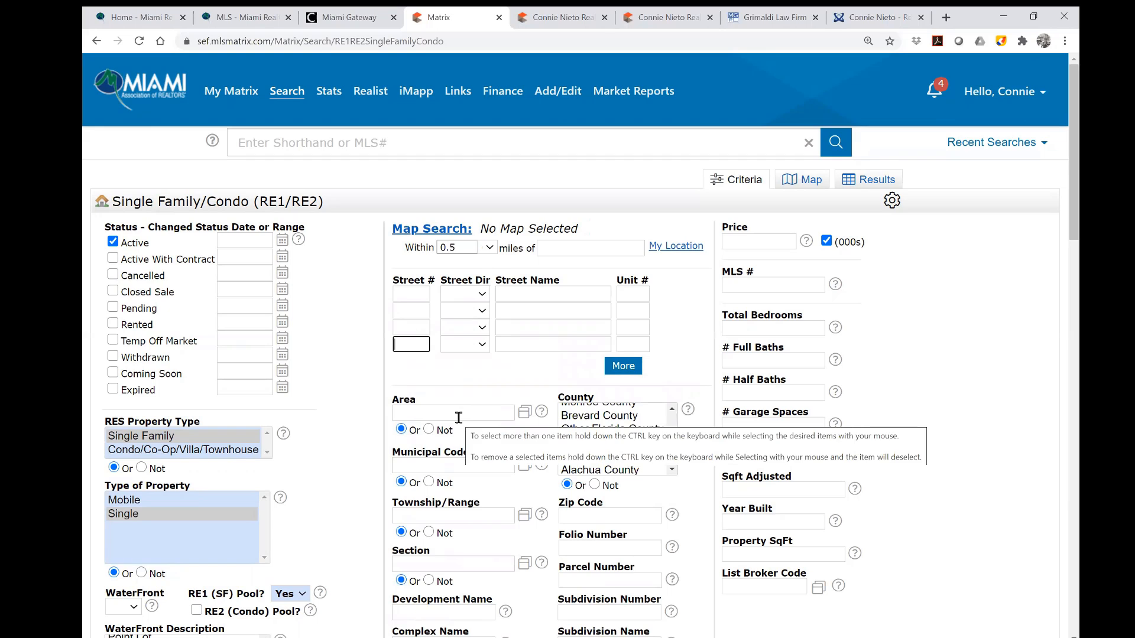
scroll(460, 413, down, 2)
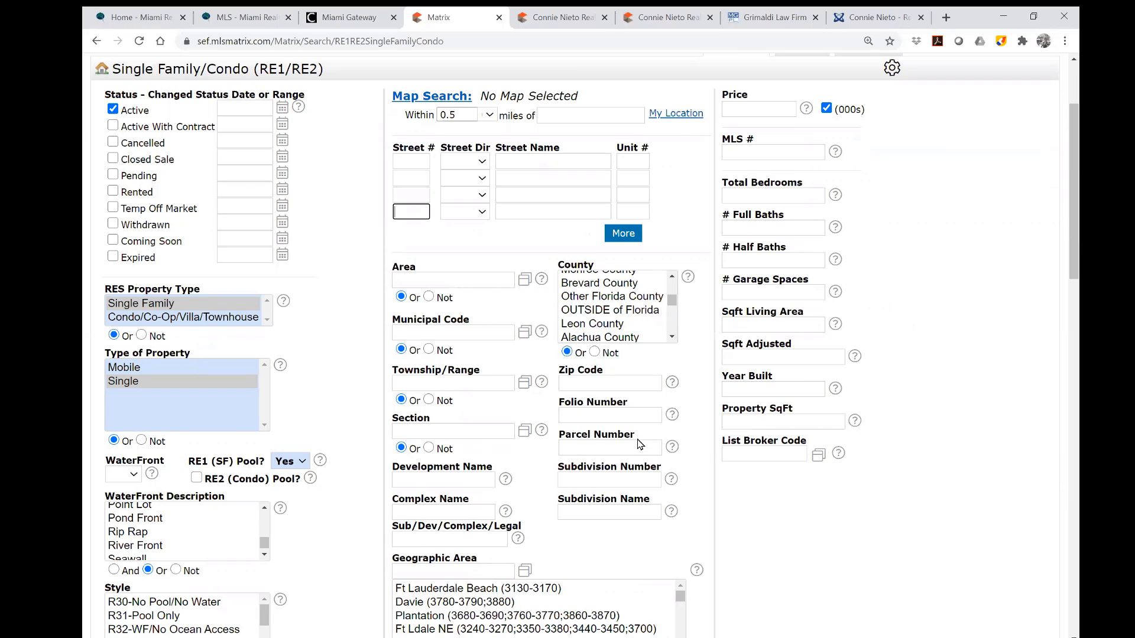
Enter zip codes 33134 and 33133 as criteria and check the match count drops to 157.
click(589, 381)
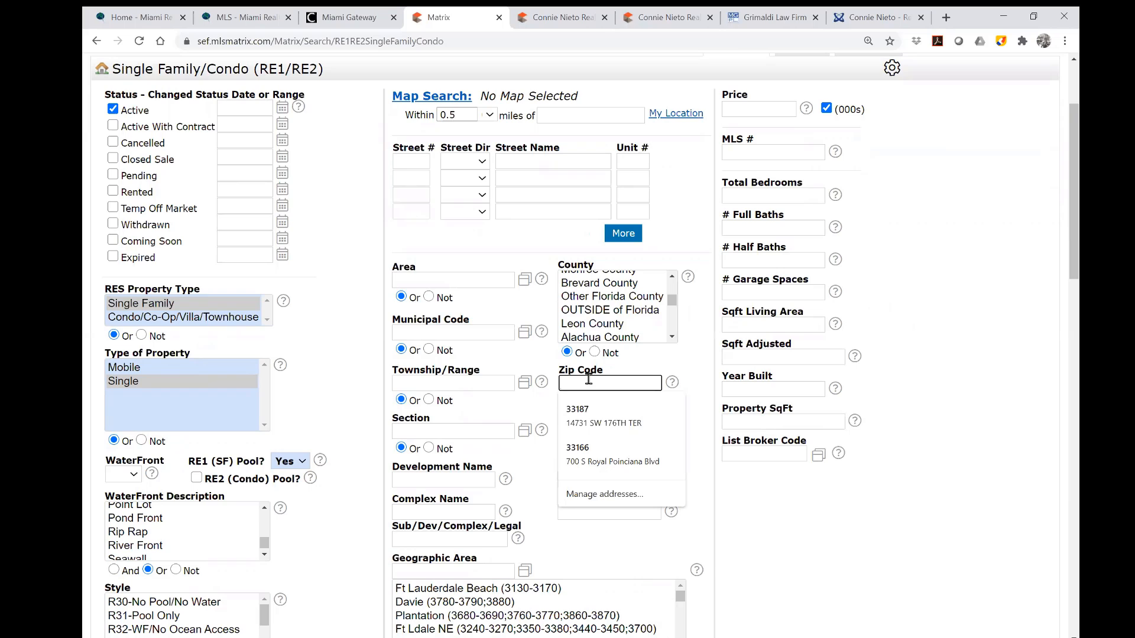
text(33134)
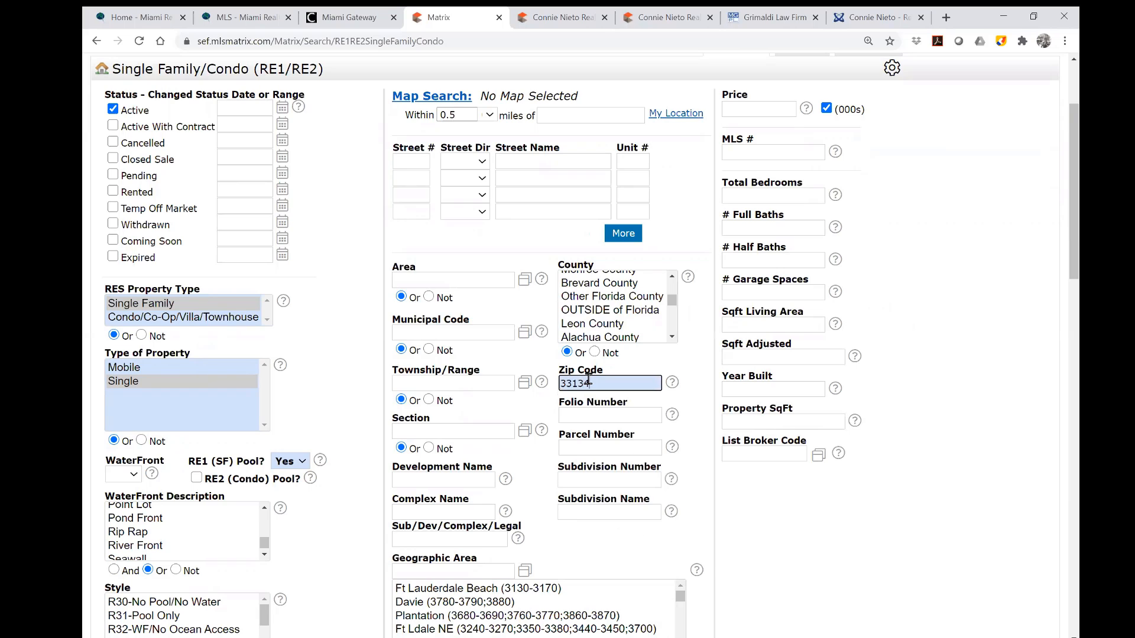
text(,333)
text(33133)
scroll(792, 532, down, 3)
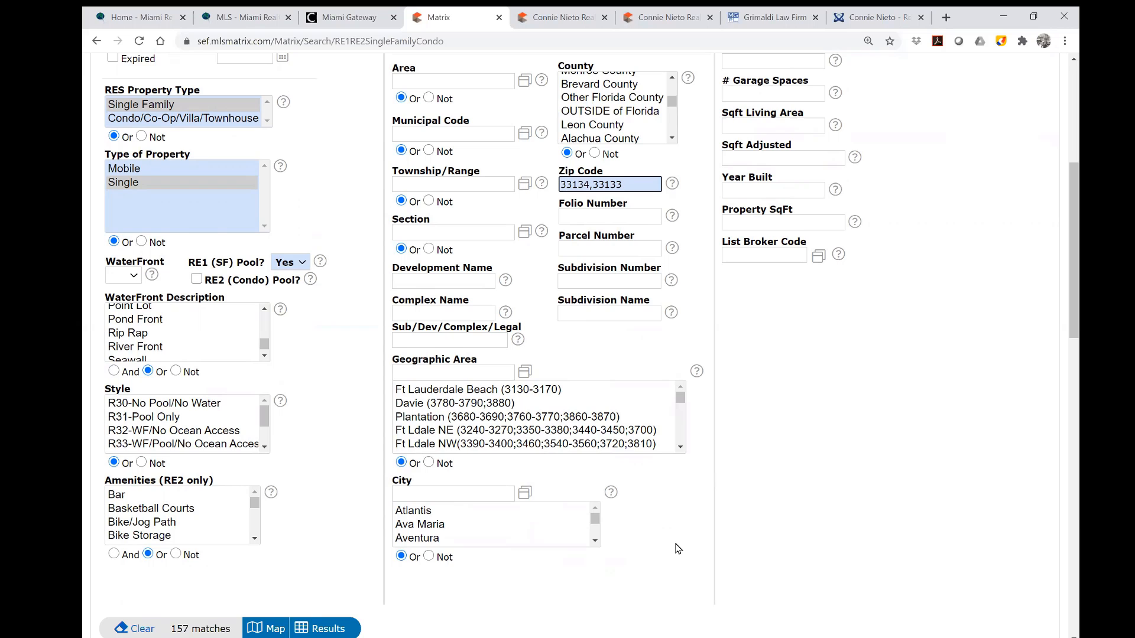
scroll(677, 549, down, 1)
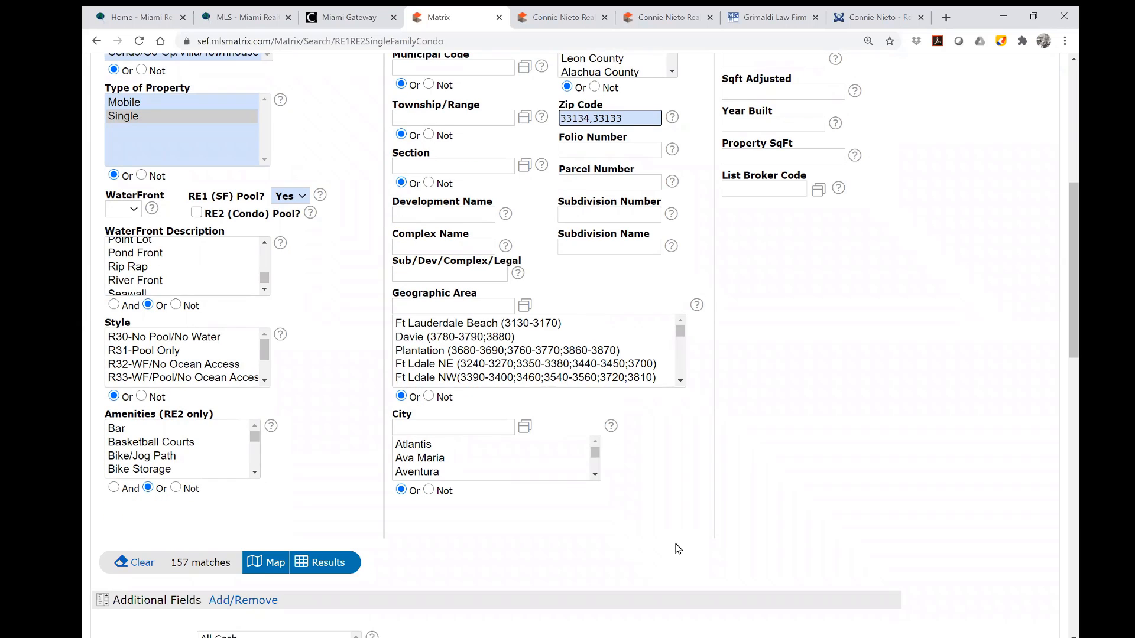
scroll(880, 473, up, 6)
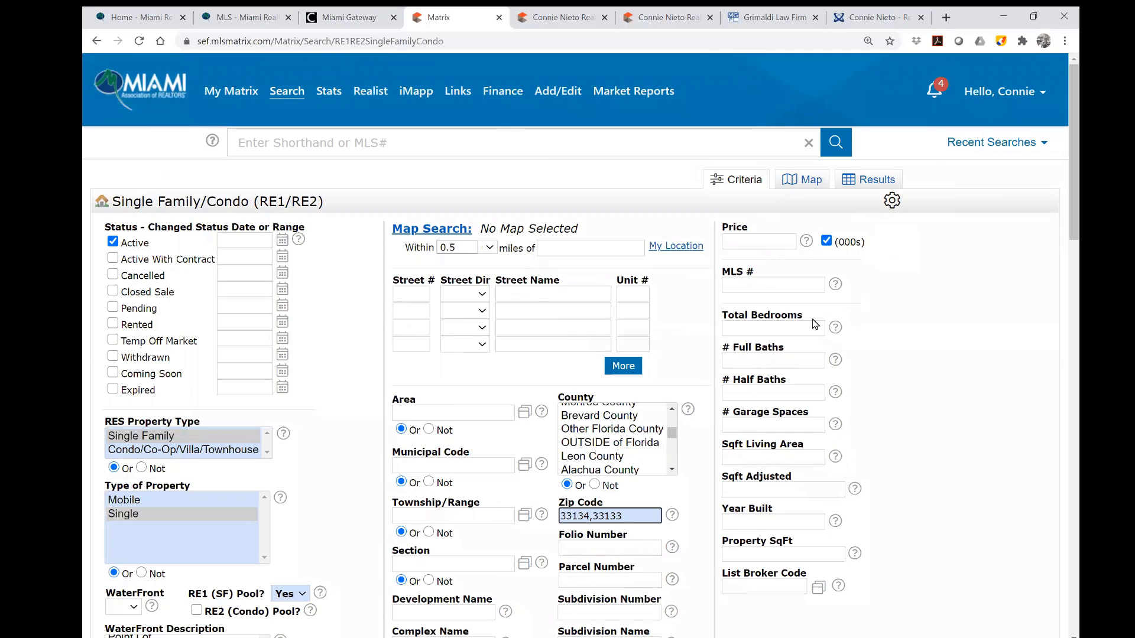
Set Current Price to 550 (thousands) and run the search, which finds no listings.
click(769, 241)
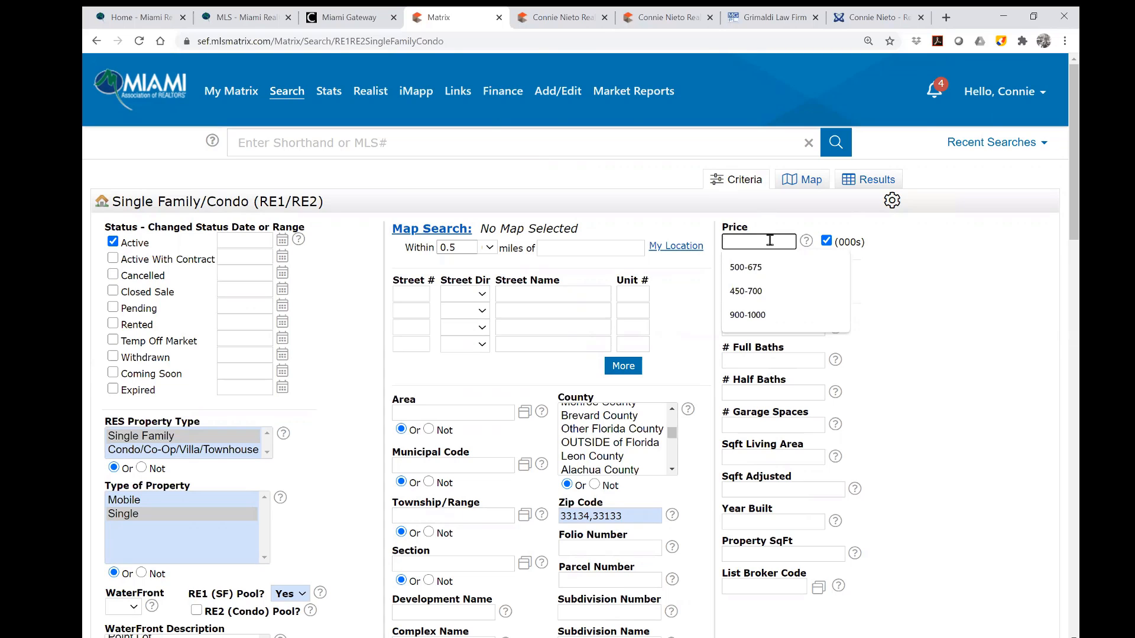
text(550-900)
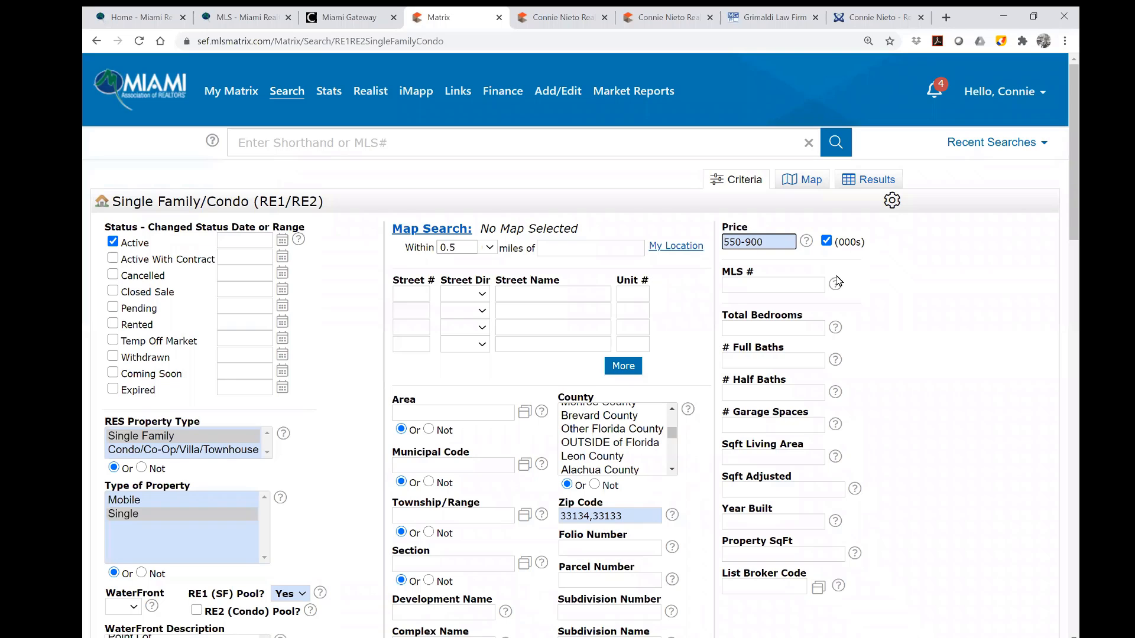
key(BackSpace)
key(BackSpace)
key(BackSpace)
key(Return)
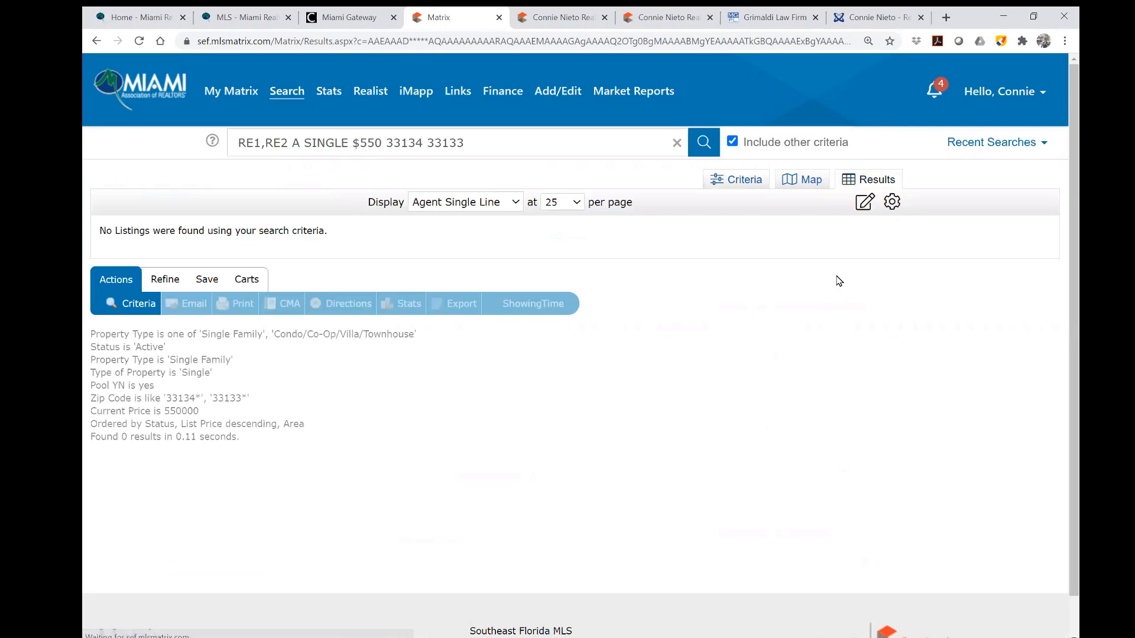
Turn the 550 price value into a range starting at 550-.
click(737, 182)
click(760, 244)
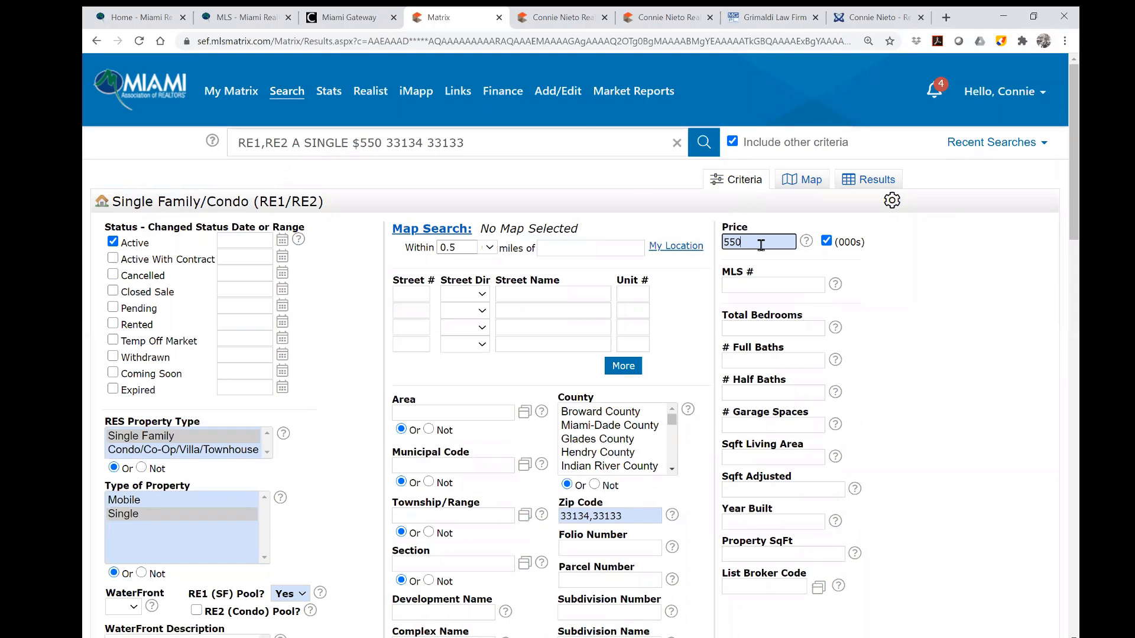
text(+)
scroll(776, 258, down, 8)
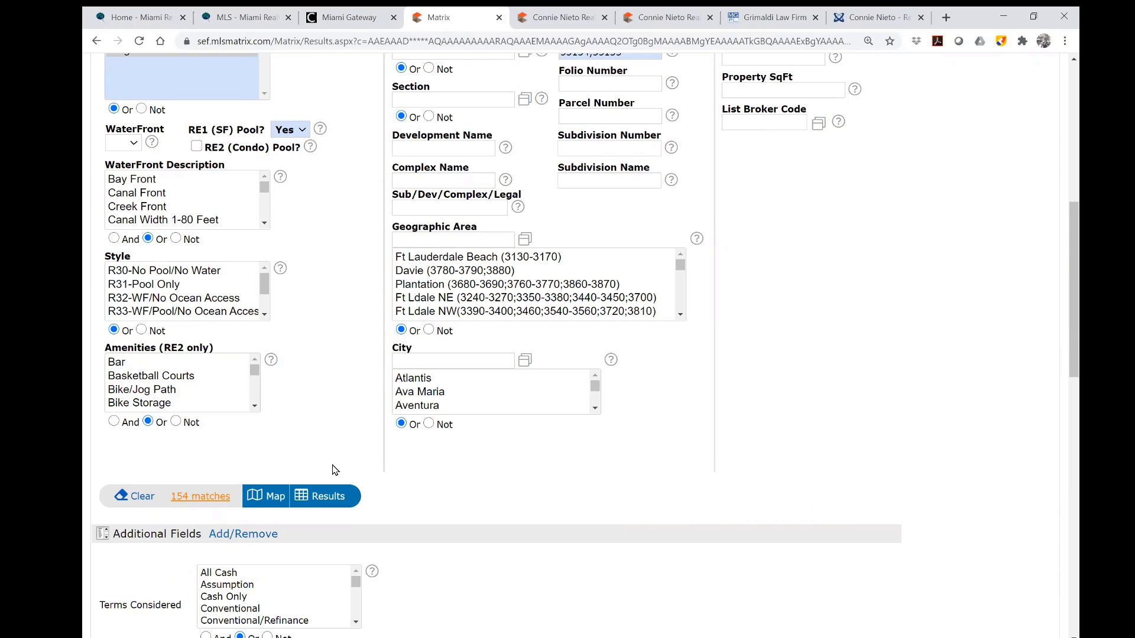
scroll(869, 328, up, 8)
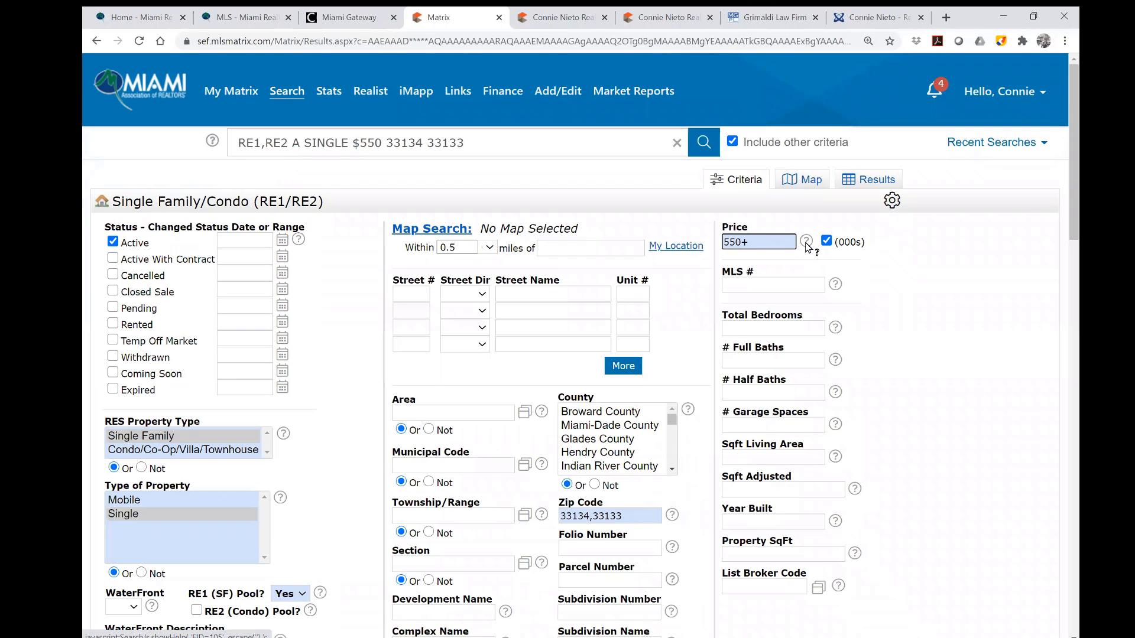
key(BackSpace)
text(-700)
click(914, 287)
scroll(941, 305, down, 6)
scroll(940, 307, down, 3)
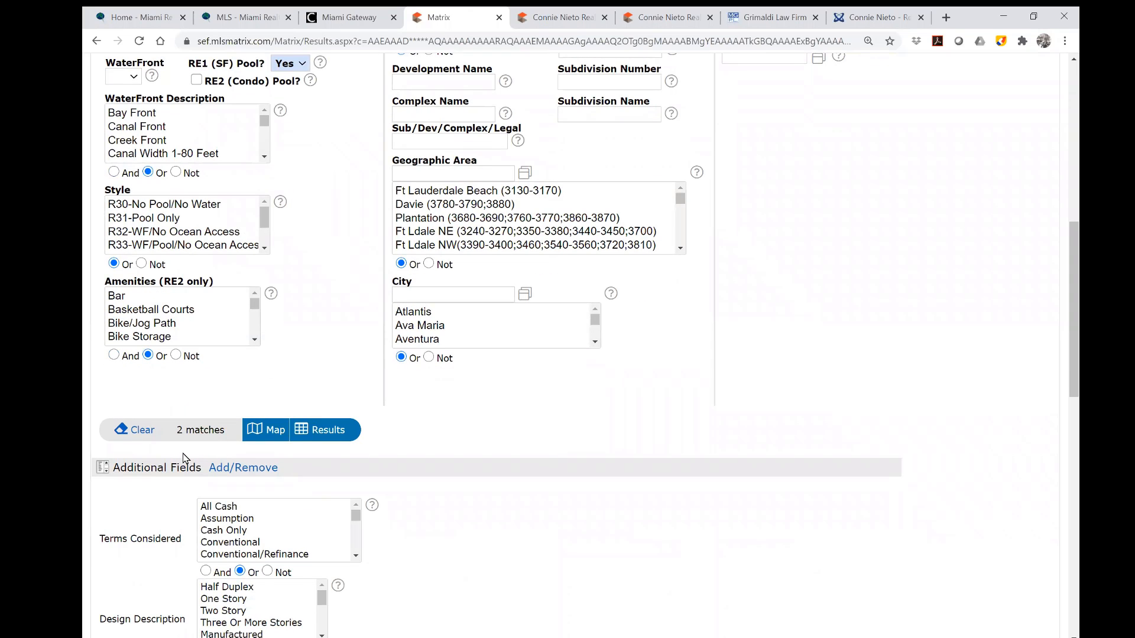
scroll(936, 319, up, 9)
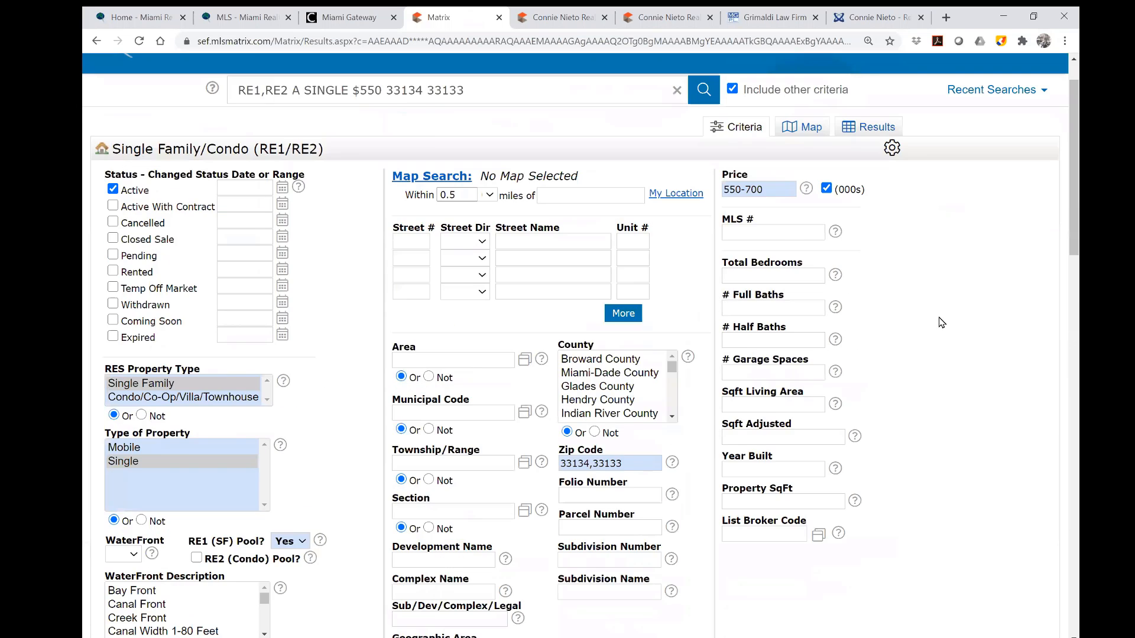
Delete the upper price digits so the Price criterion reads only 550-.
drag(784, 243, 752, 242)
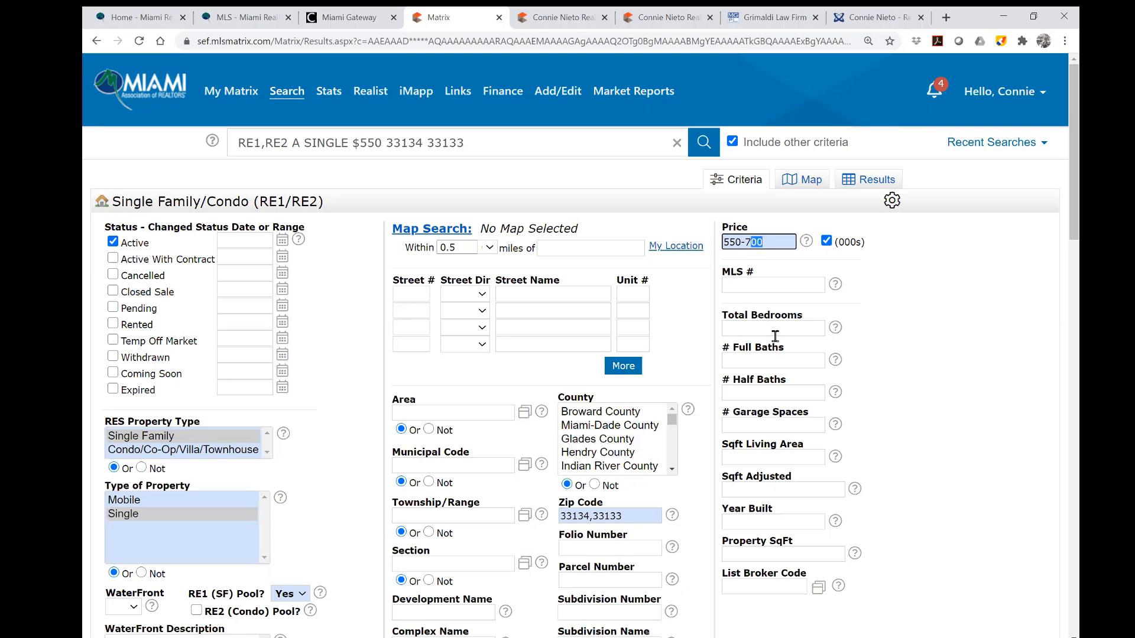
key(BackSpace)
click(941, 295)
scroll(930, 317, down, 8)
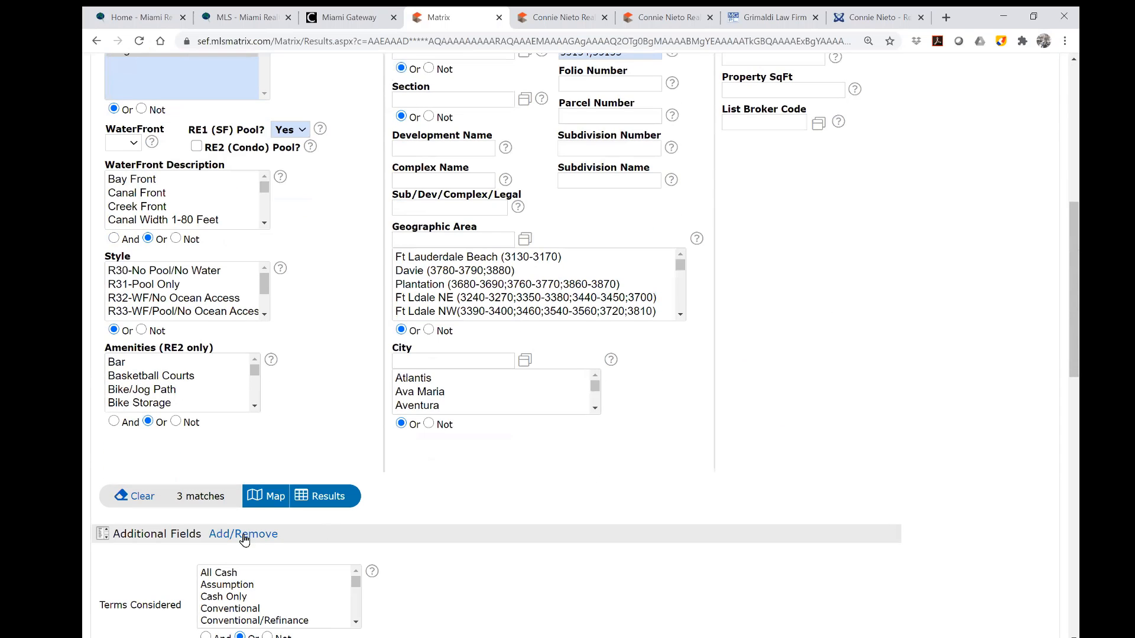
scroll(936, 334, up, 7)
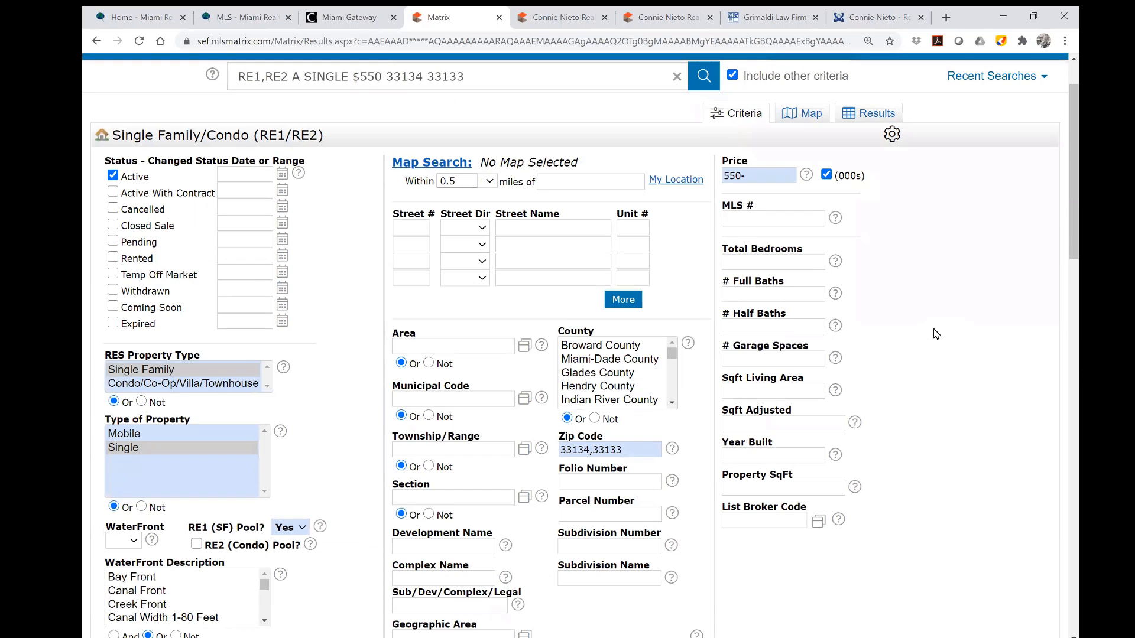
Set the Total Bedrooms criterion to a minimum of 3+.
click(761, 177)
click(765, 262)
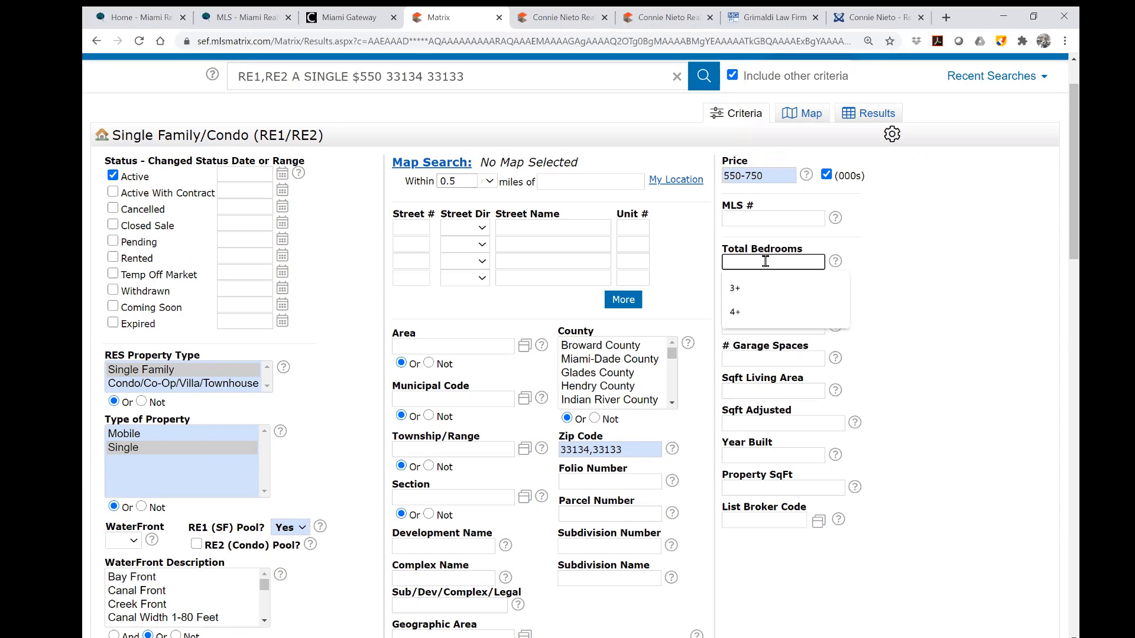
text(3)
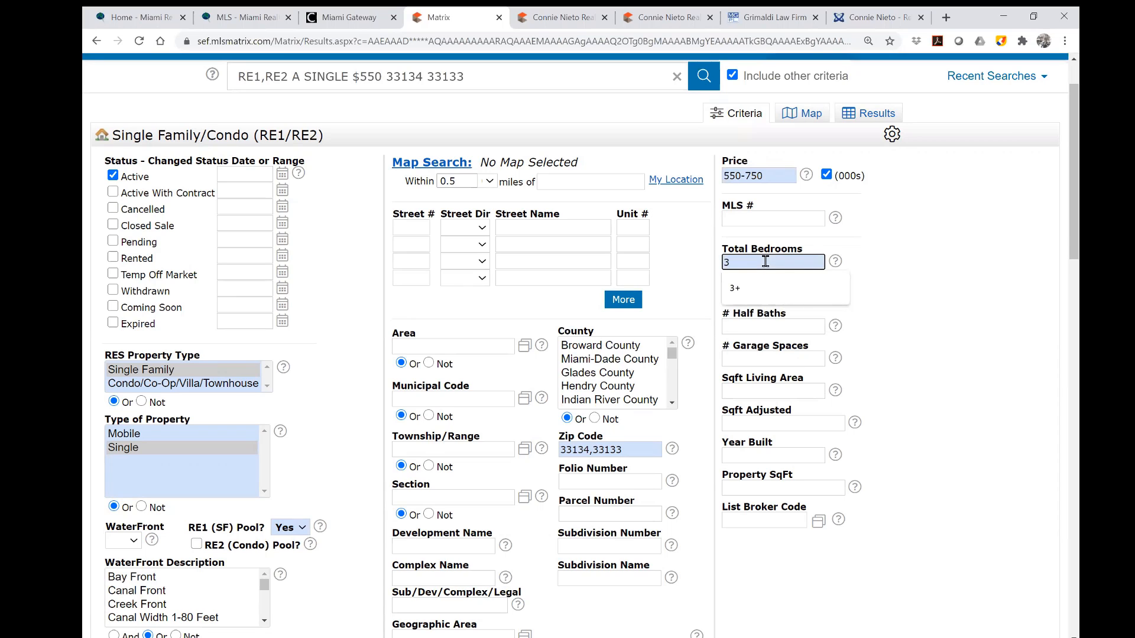
click(976, 286)
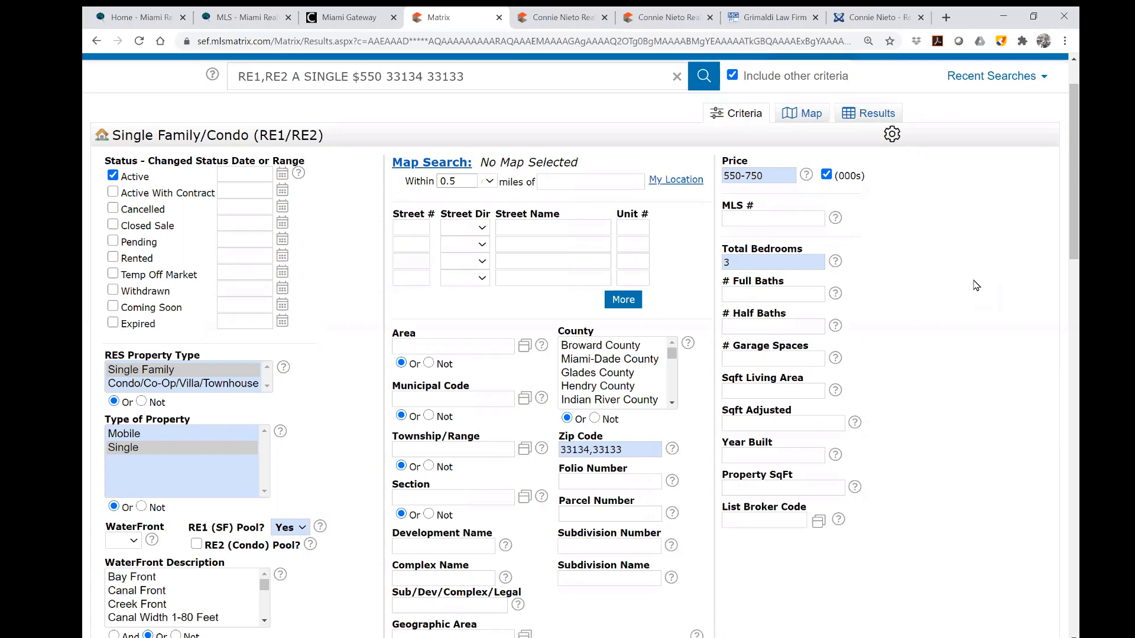
click(799, 249)
text(-)
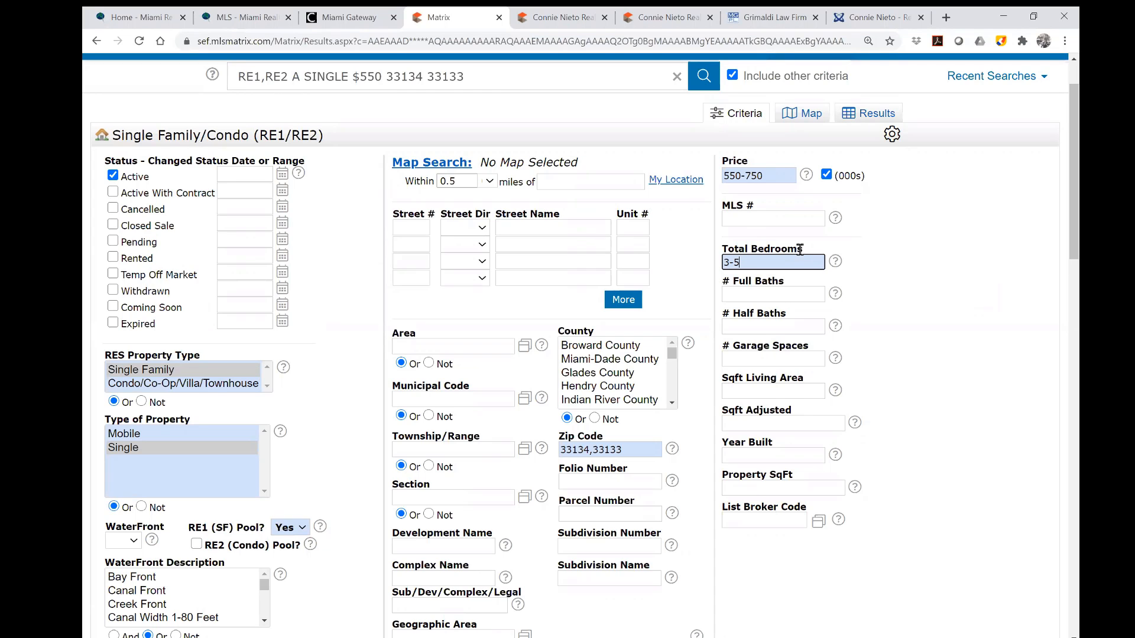
key(BackSpace)
text(+)
click(837, 264)
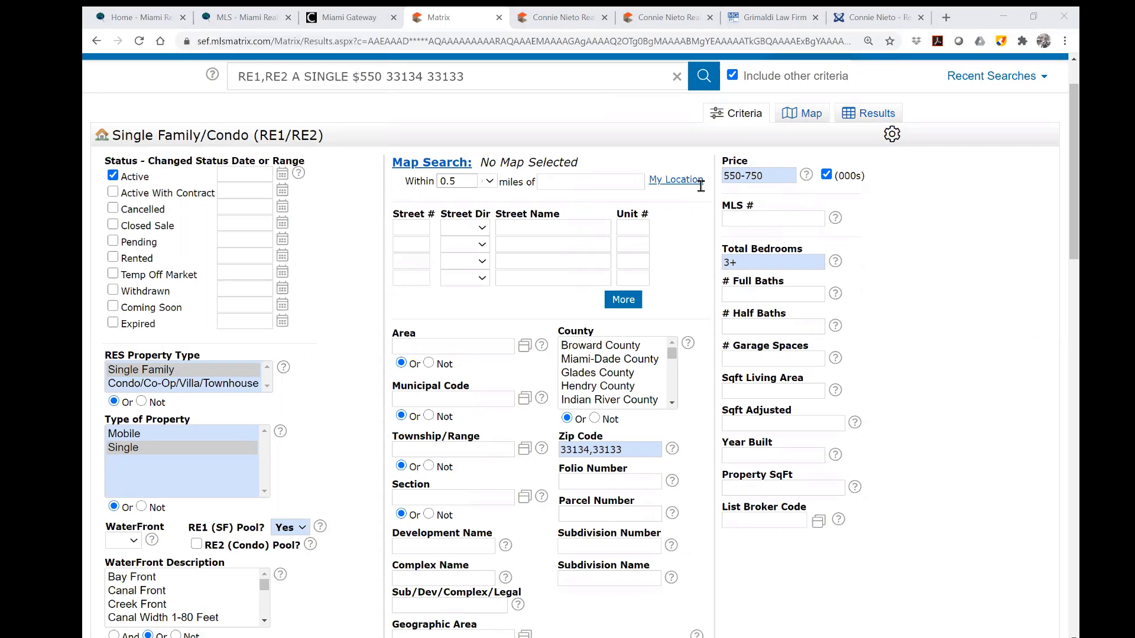
Set # Full Baths to 2+.
click(786, 295)
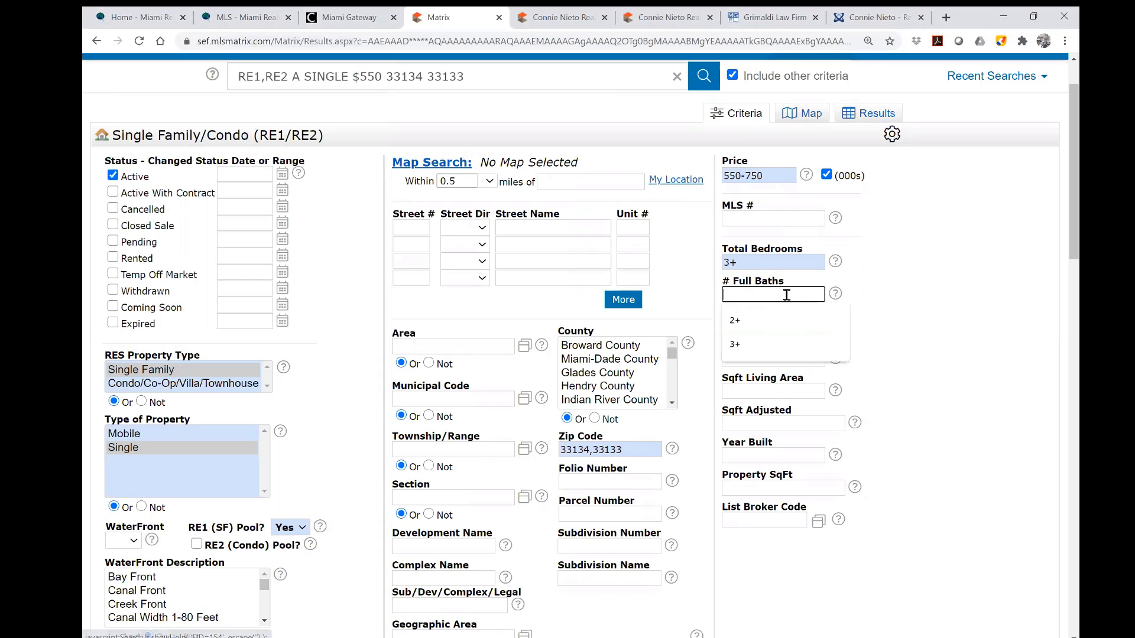
text(2)
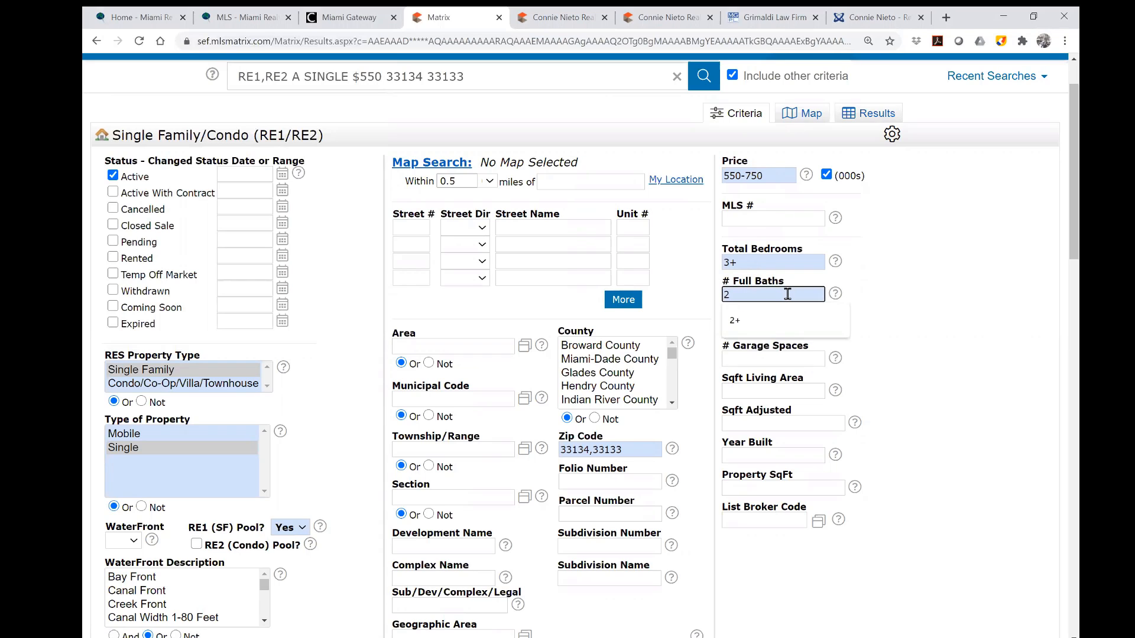
text(+)
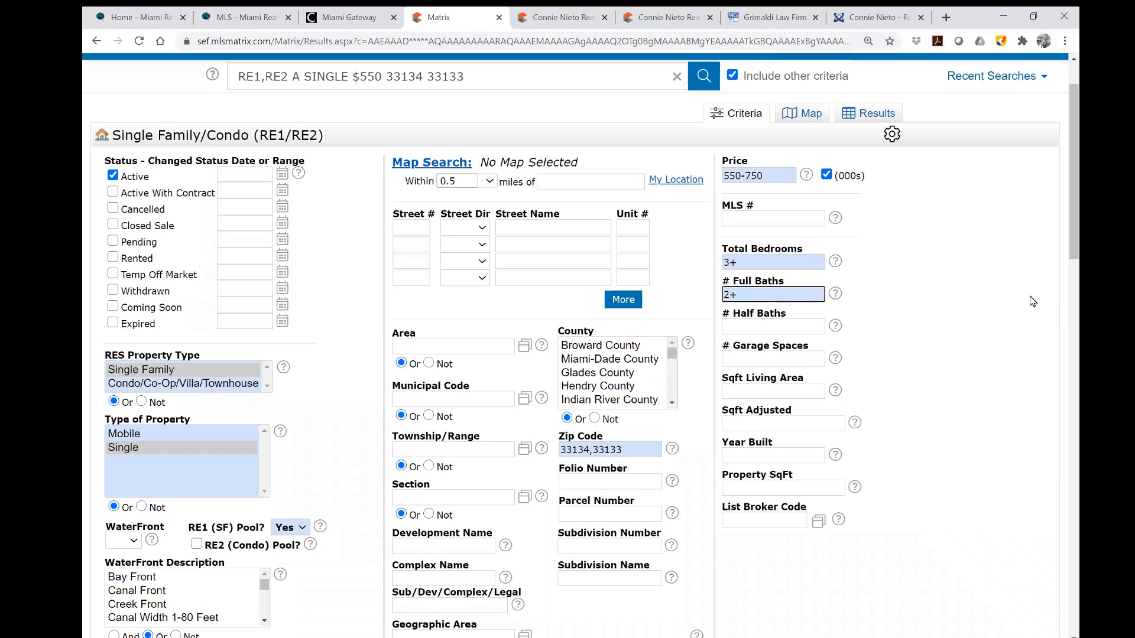
click(968, 297)
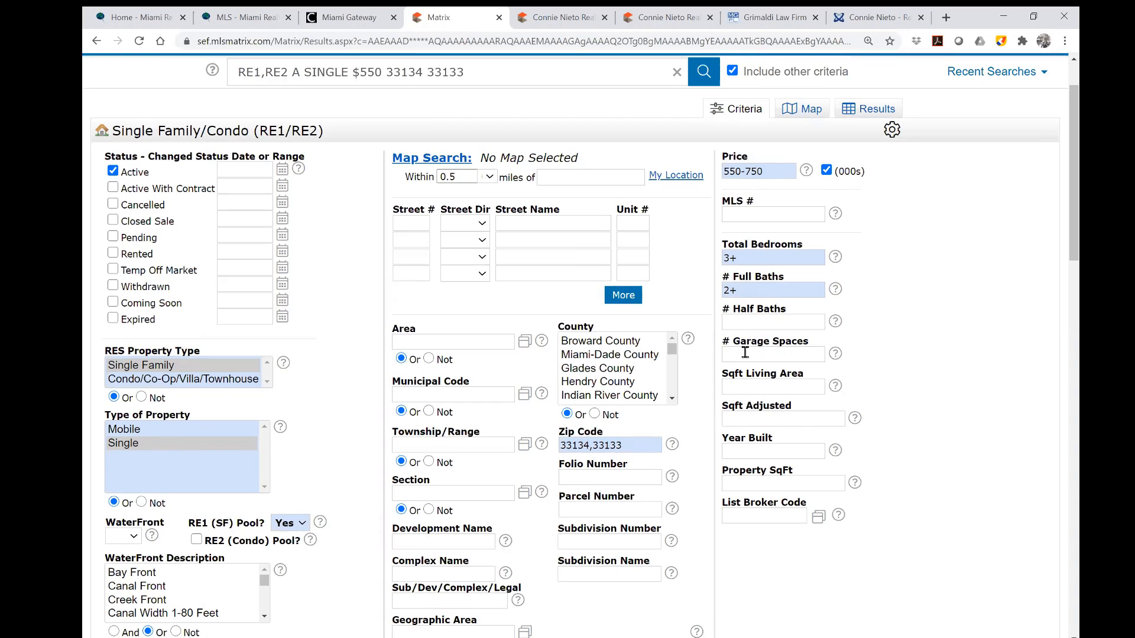
Scroll down to Additional Fields and follow its Add/Remove link.
scroll(745, 351, down, 7)
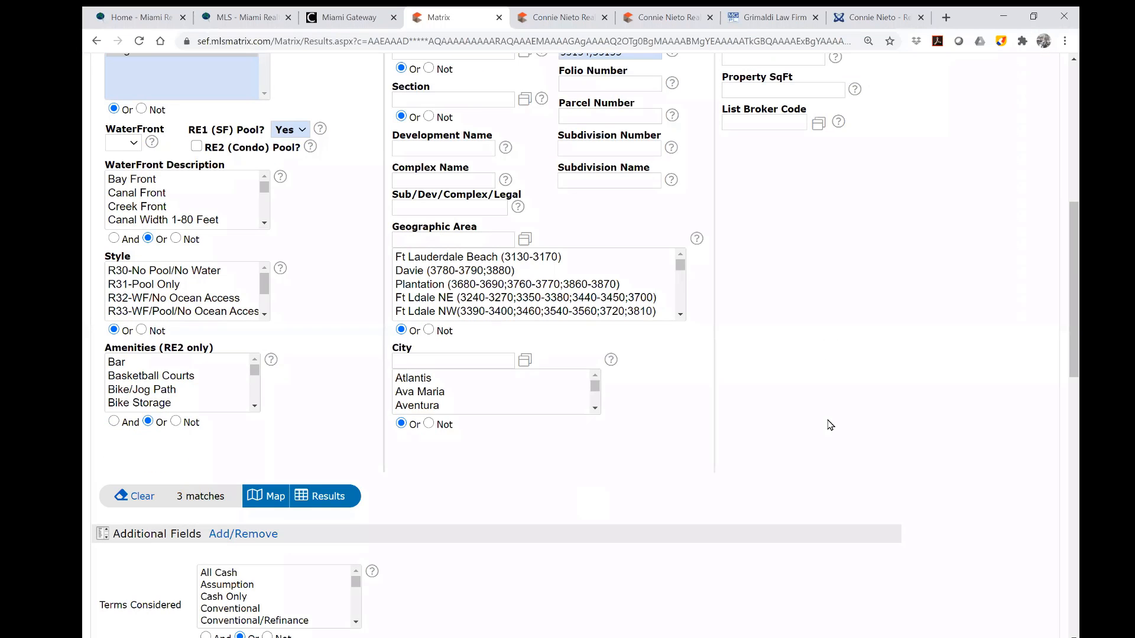
scroll(829, 425, down, 2)
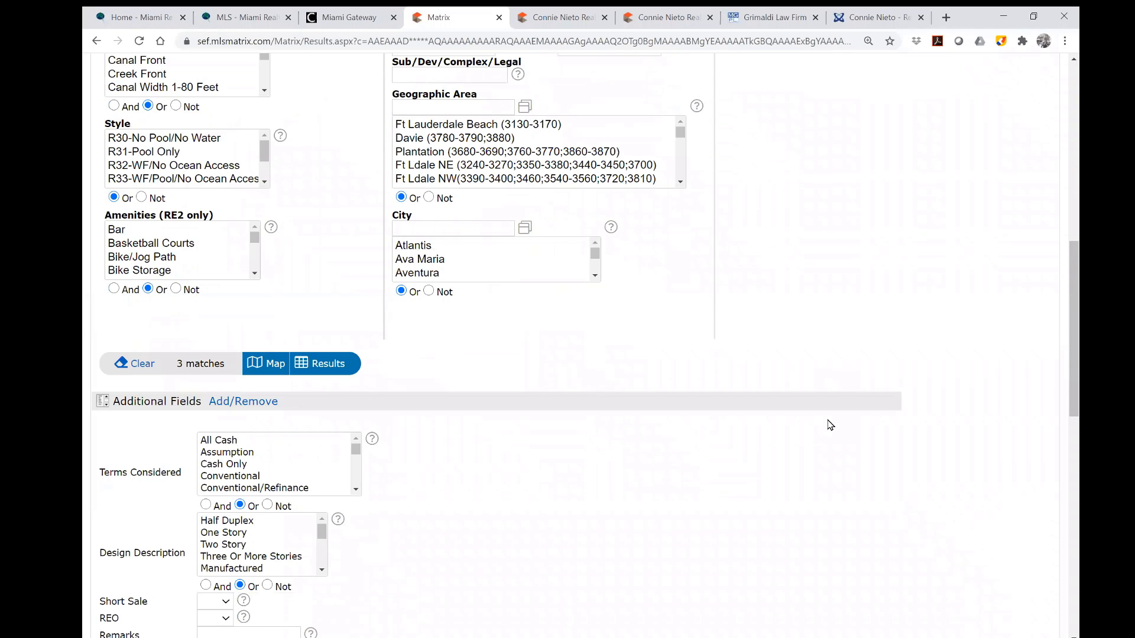
scroll(829, 425, down, 2)
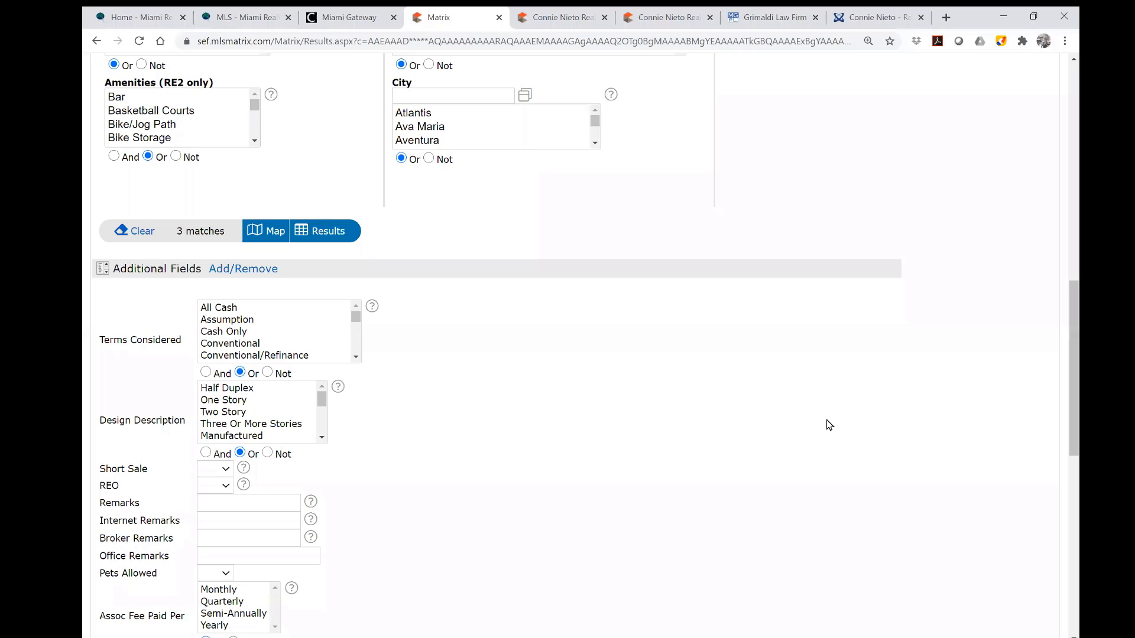
scroll(830, 425, up, 5)
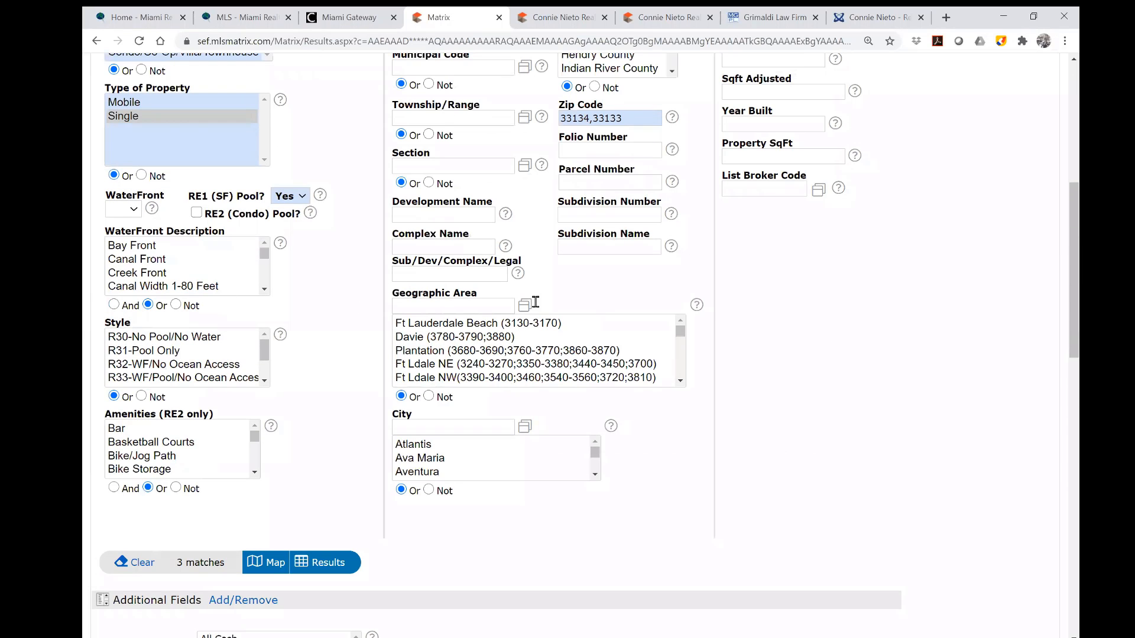
scroll(821, 381, down, 4)
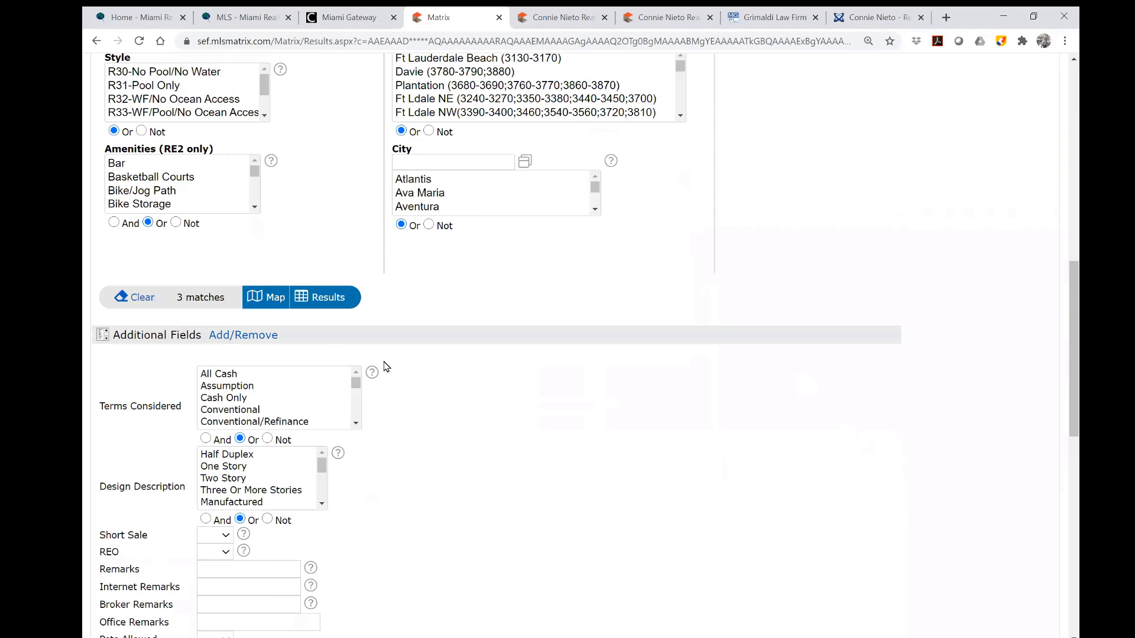
scroll(375, 563, down, 2)
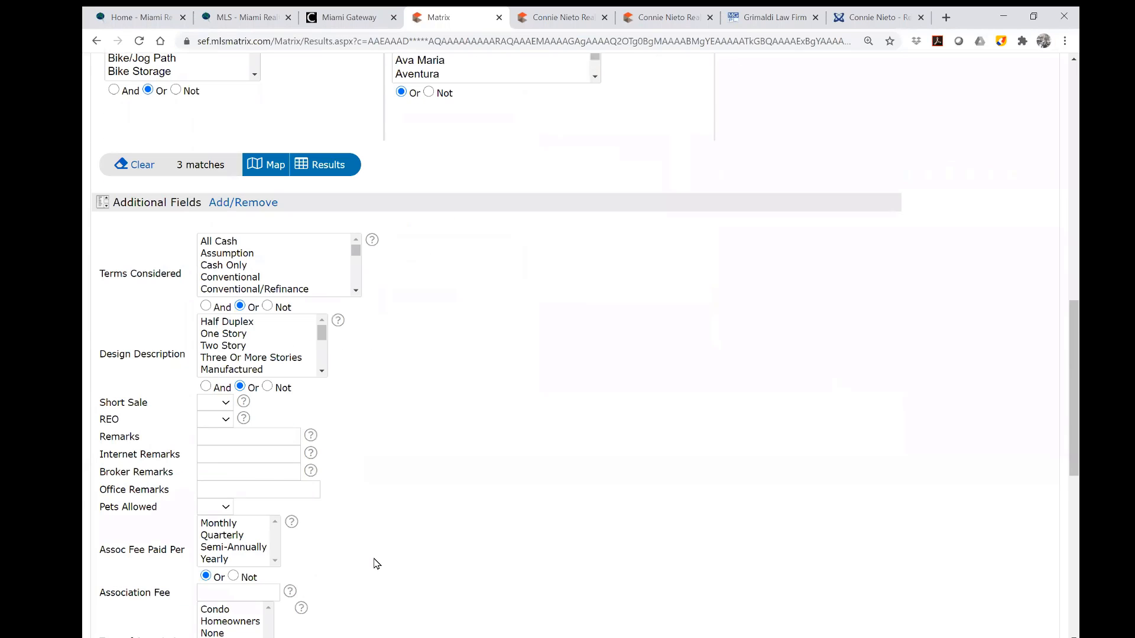
click(261, 204)
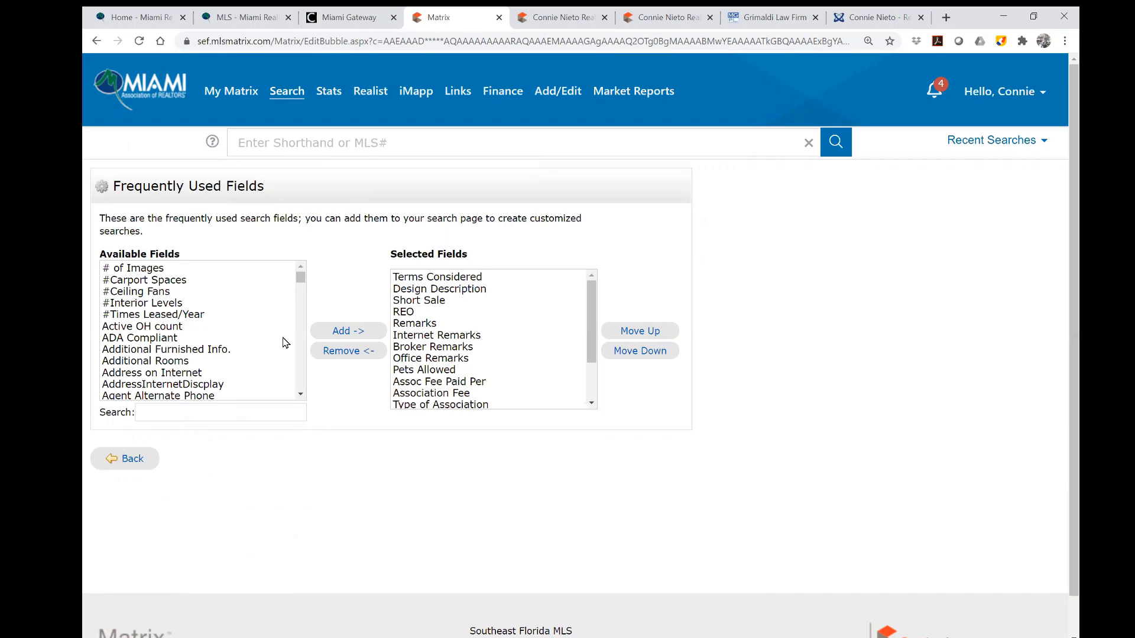
Remove Lot Description and Lot Sq Footage from the Selected Fields list.
click(454, 280)
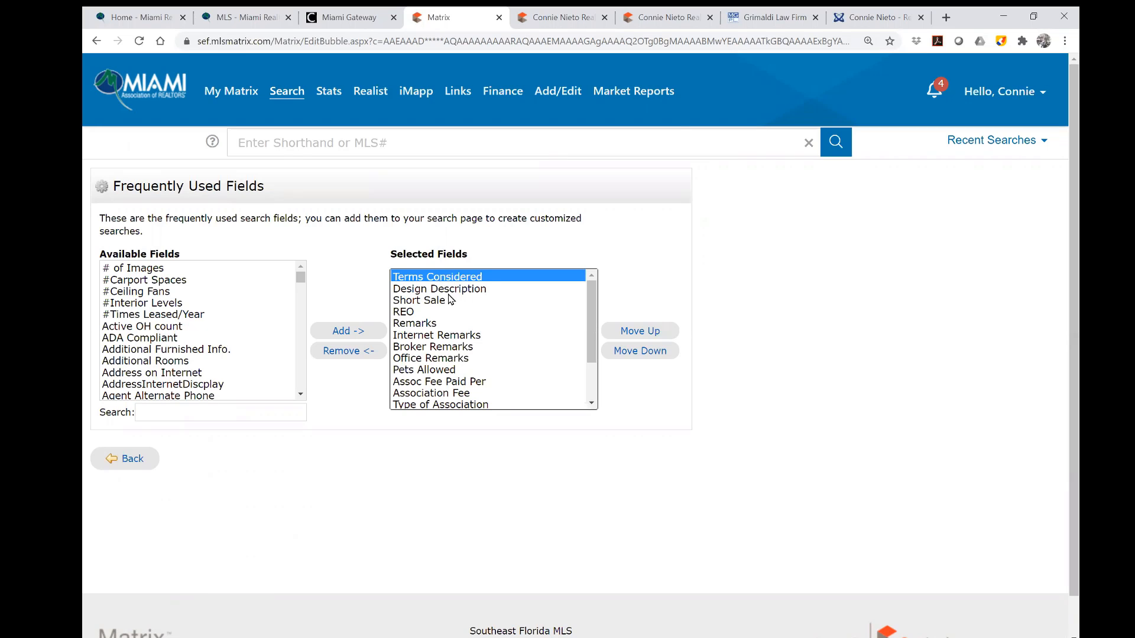
click(451, 291)
click(448, 311)
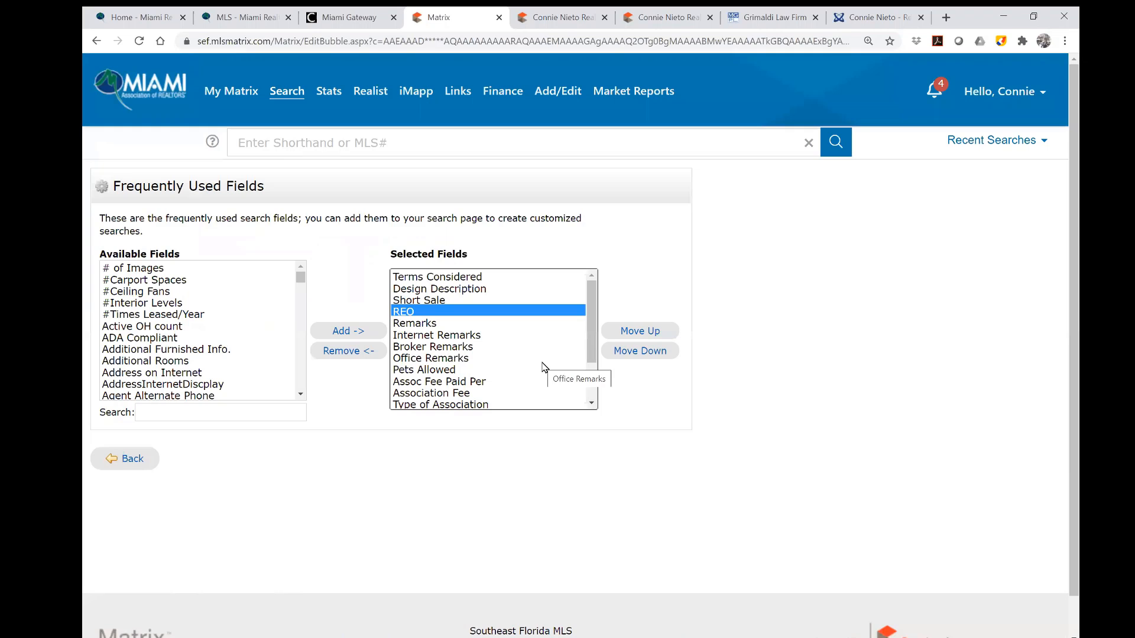
drag(592, 356, 601, 400)
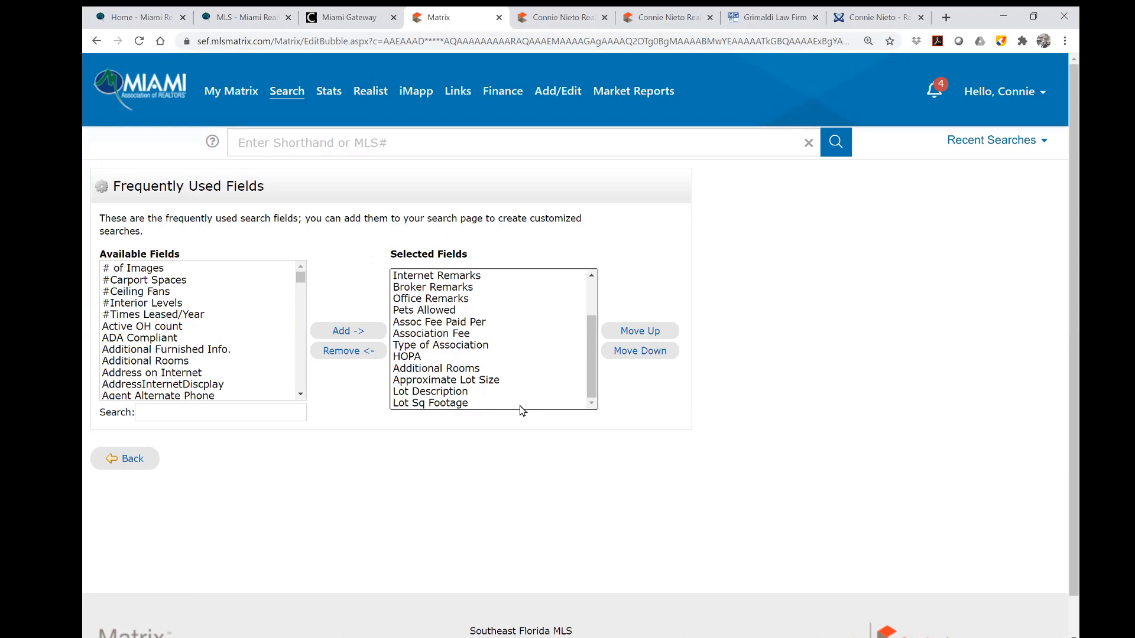
click(447, 392)
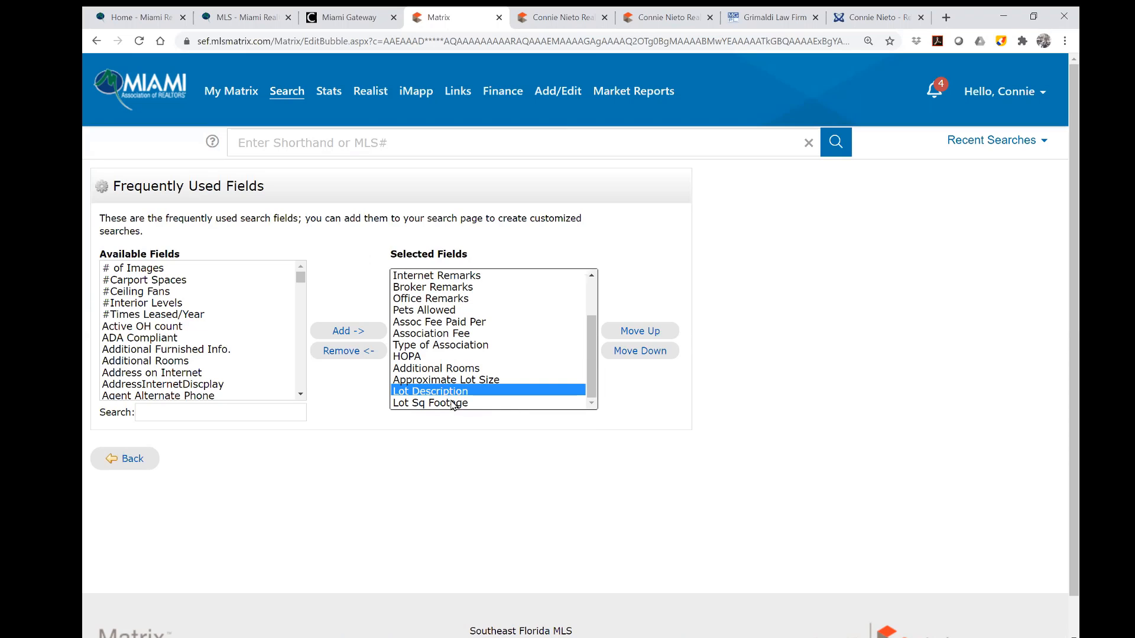
click(342, 353)
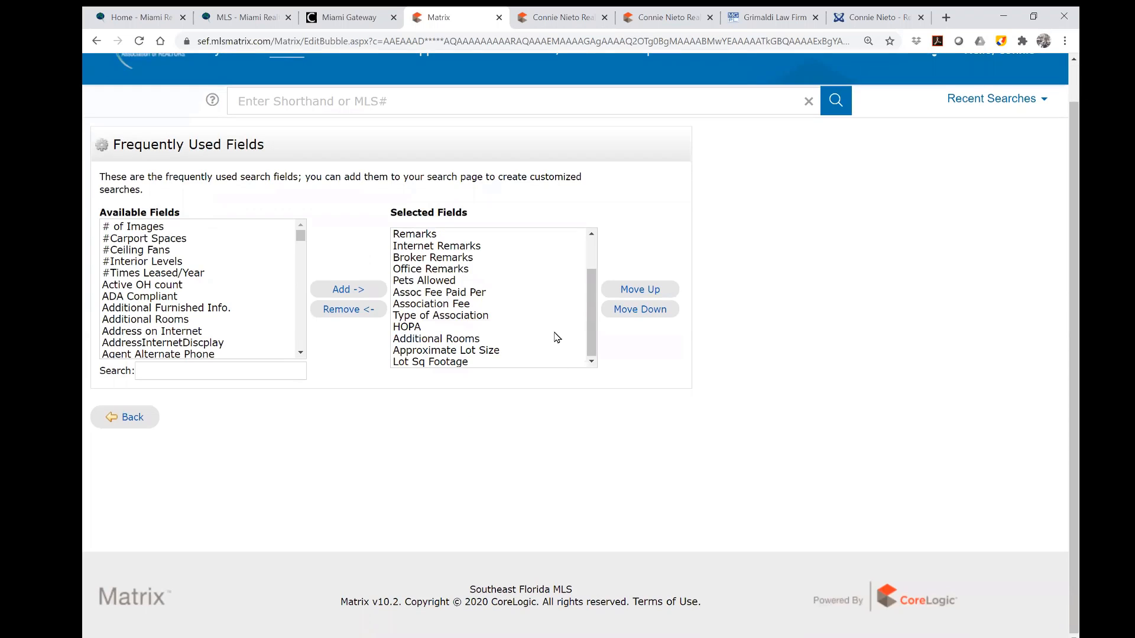
click(424, 362)
click(343, 311)
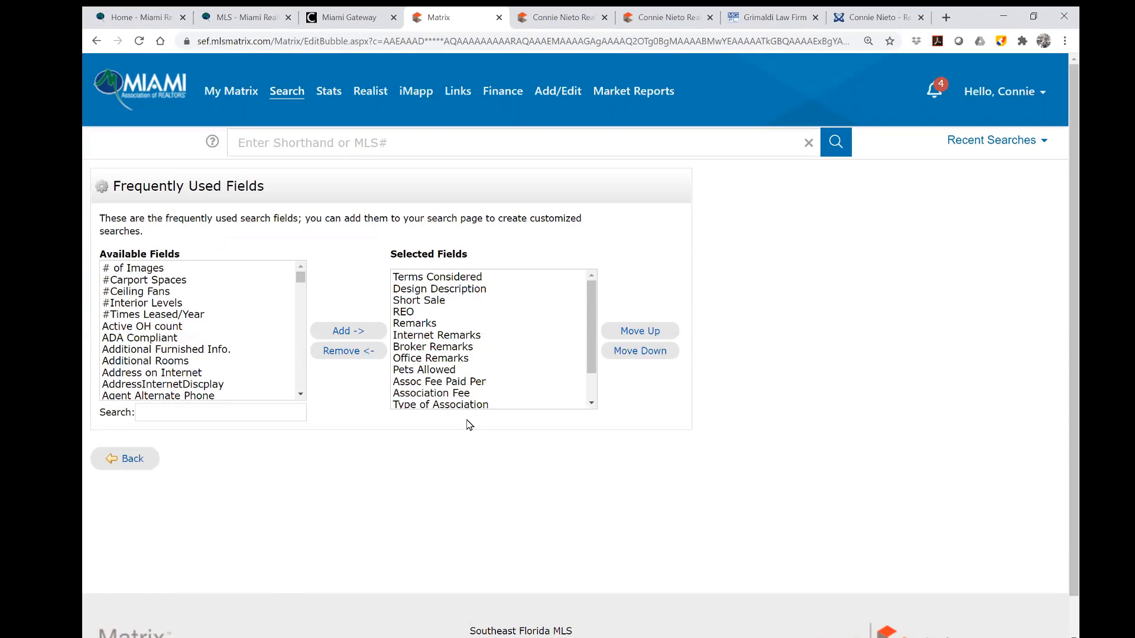
Search for and add Terms Considered and Short Sale to the selected fields.
click(181, 413)
text(term)
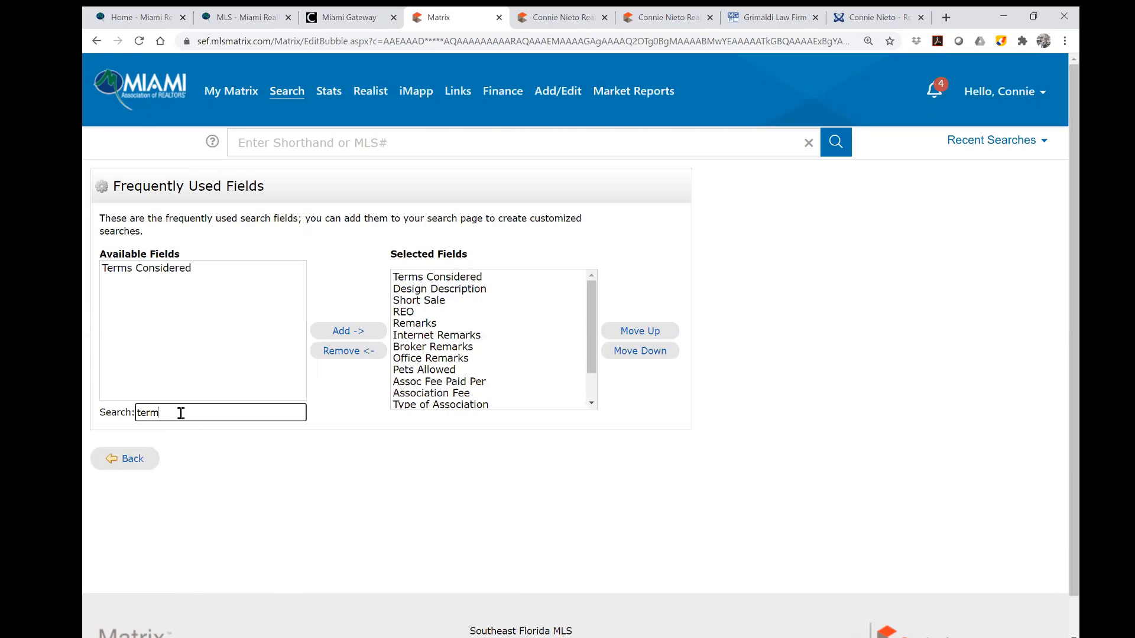
click(155, 273)
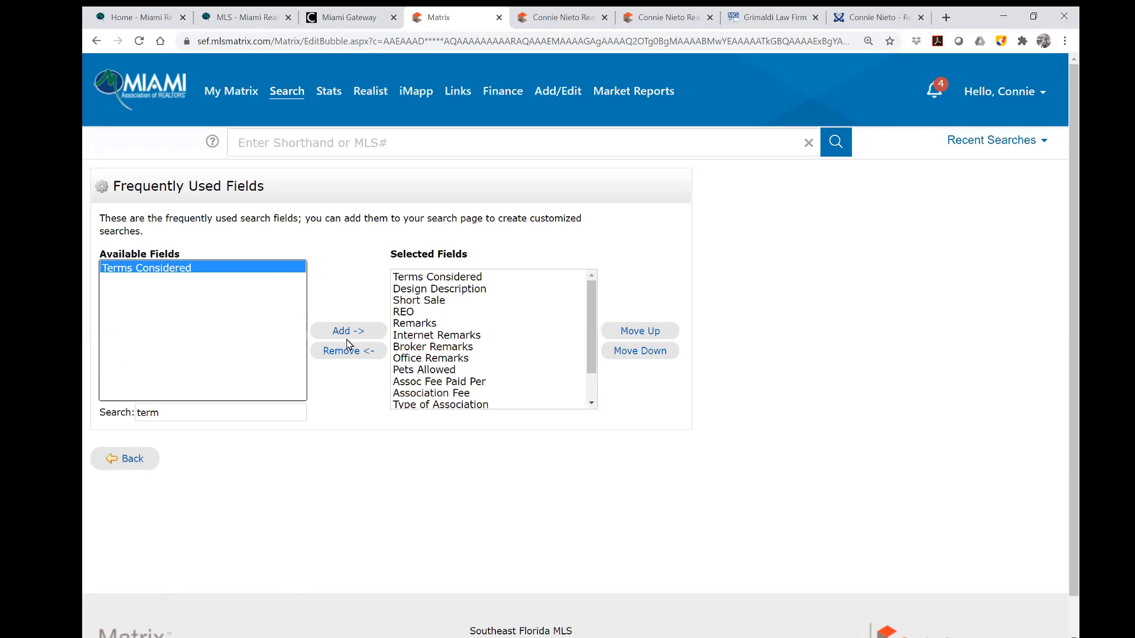
click(347, 335)
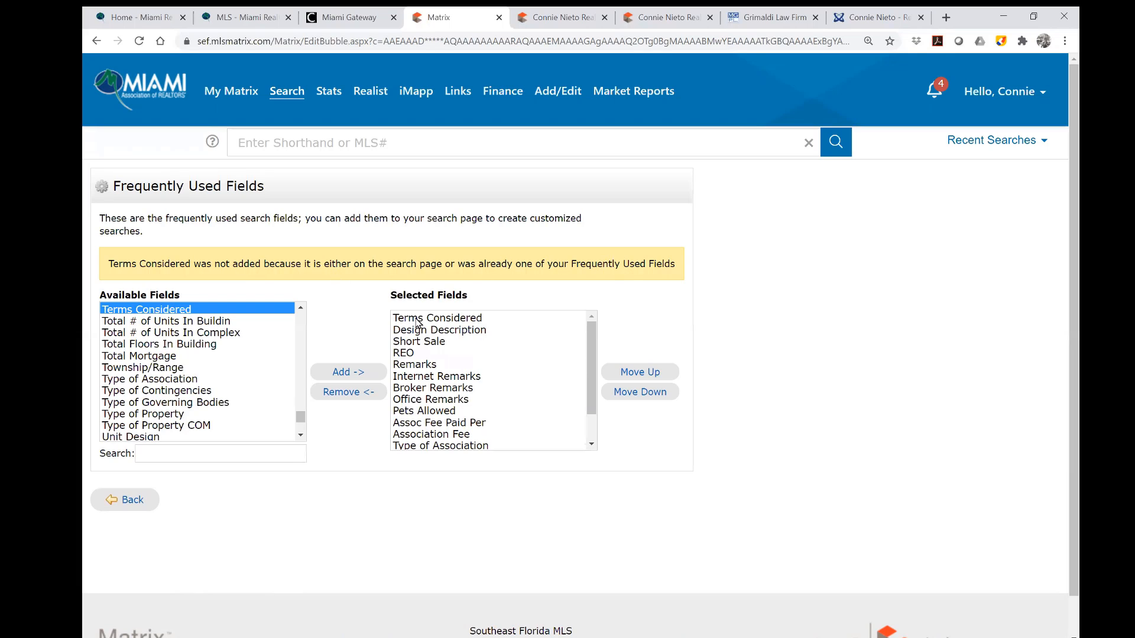
click(174, 452)
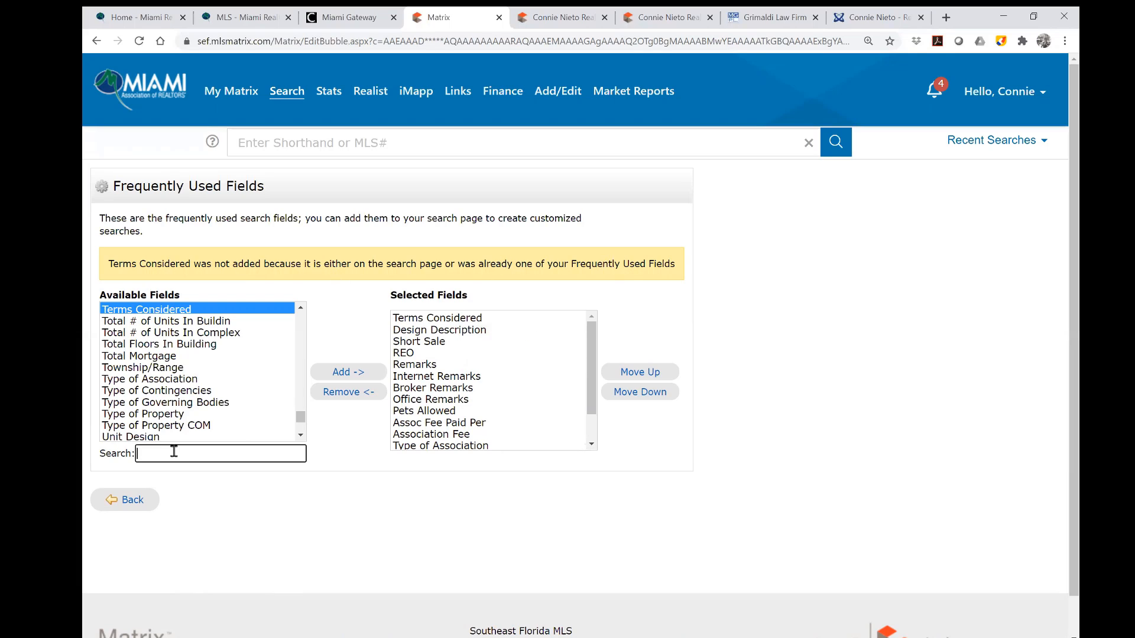
text(s)
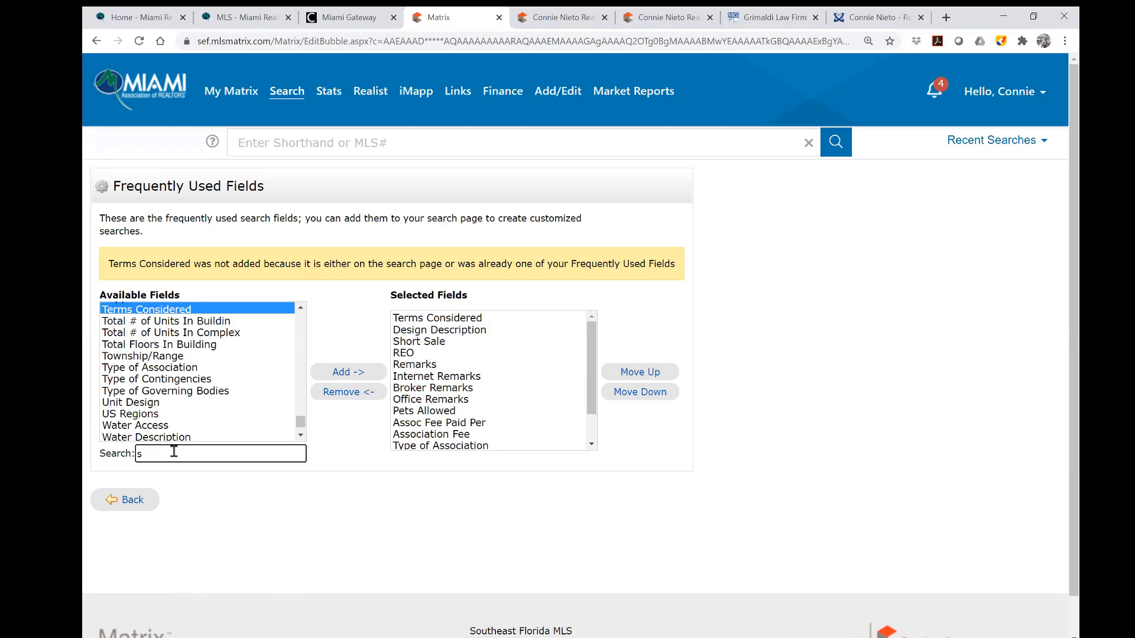
text(hort sa)
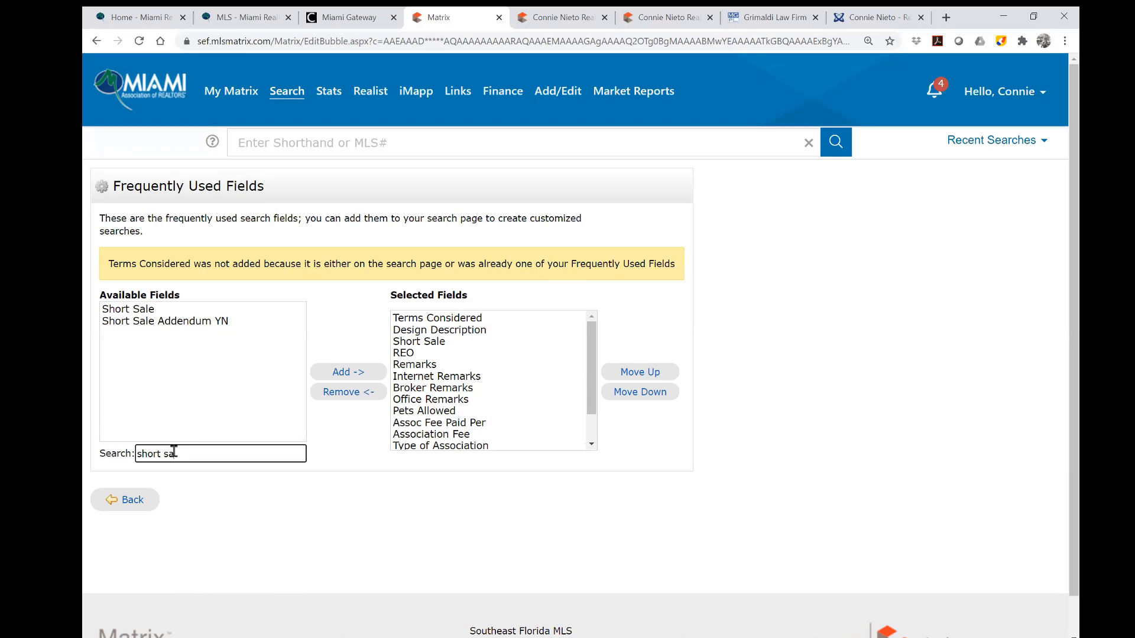
text(le)
click(152, 312)
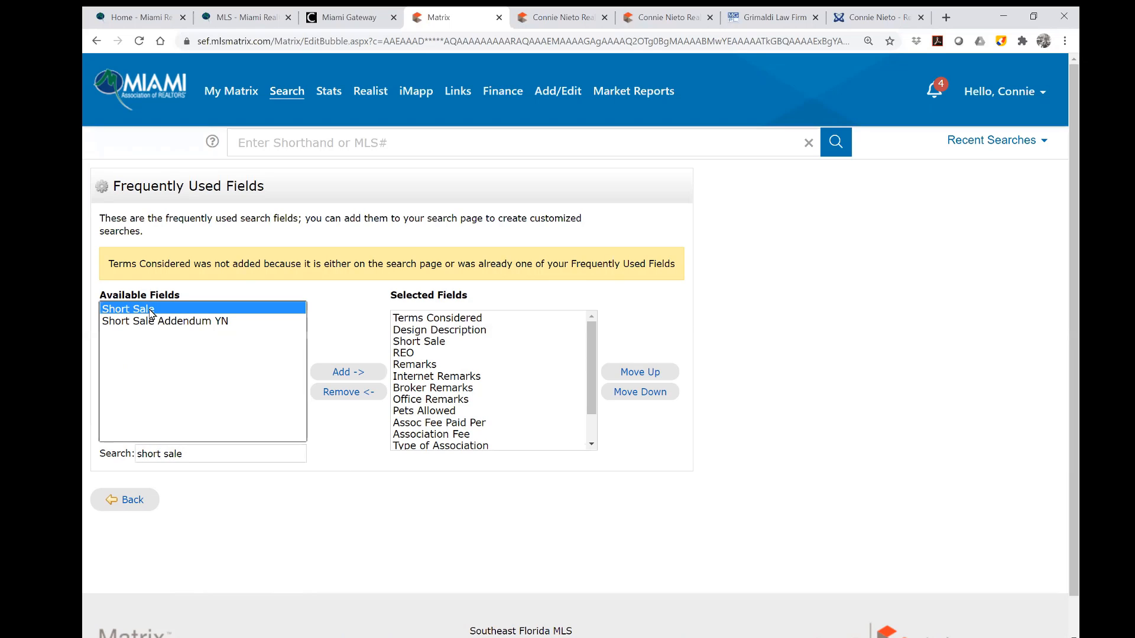
click(355, 374)
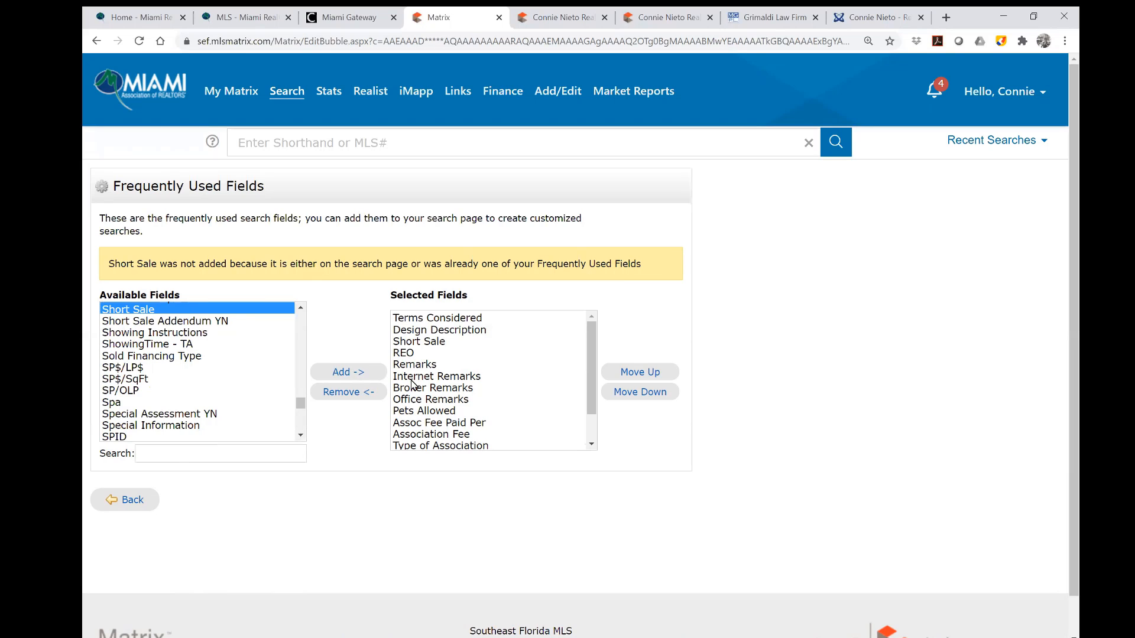
Search 'remarks' and add Broker, Internet, Office Remarks and Remarks together.
click(215, 452)
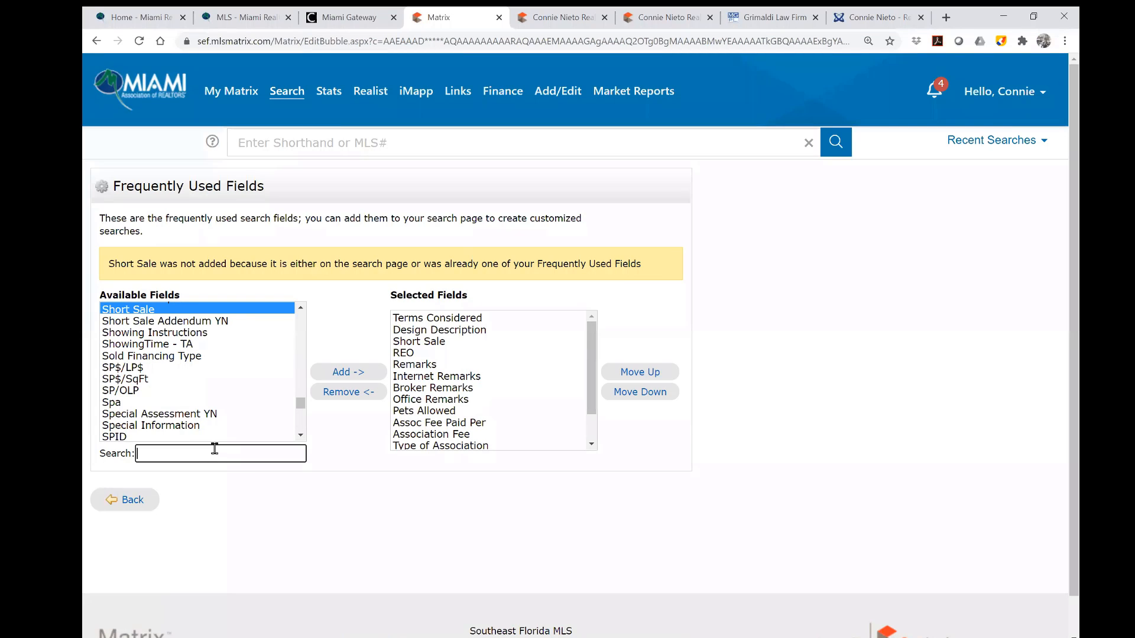
text(remarks)
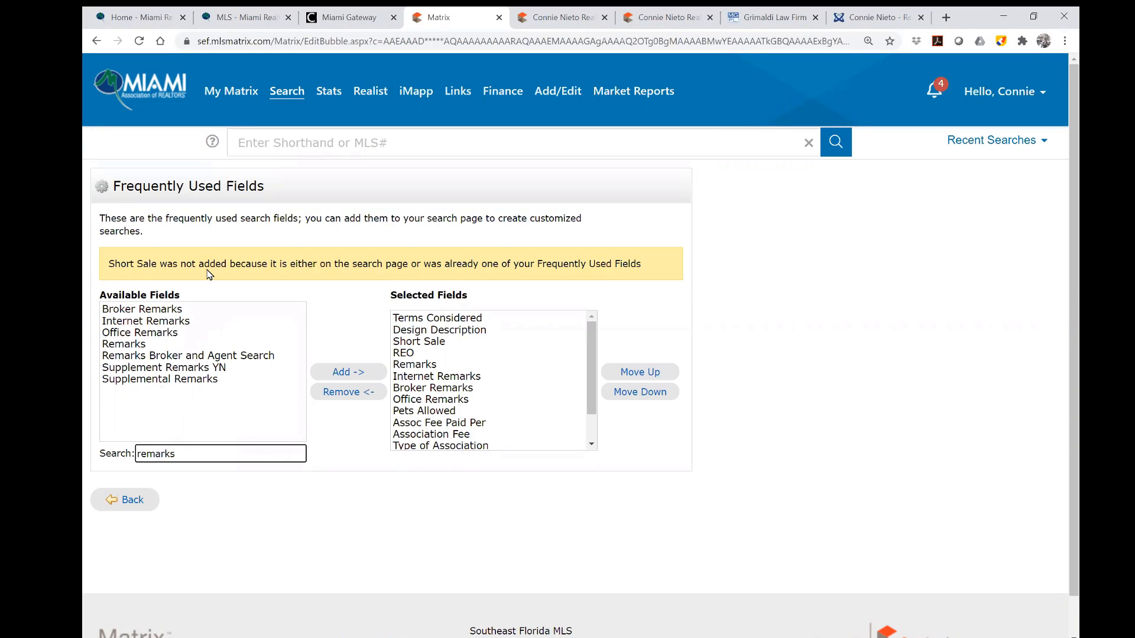
click(169, 311)
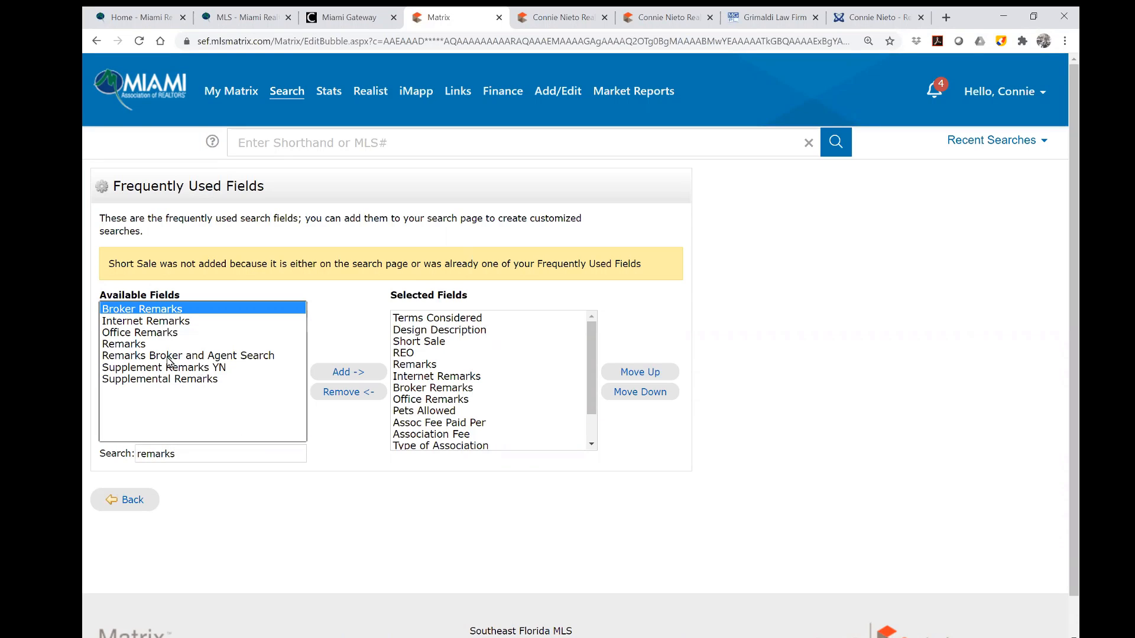
shift+click(138, 346)
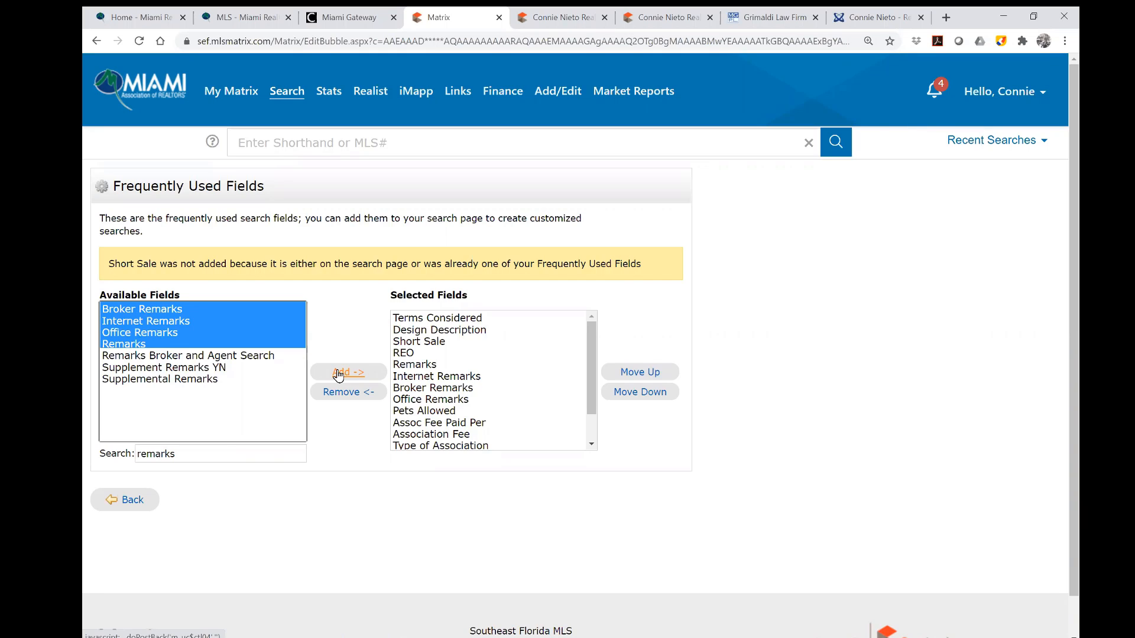
click(161, 311)
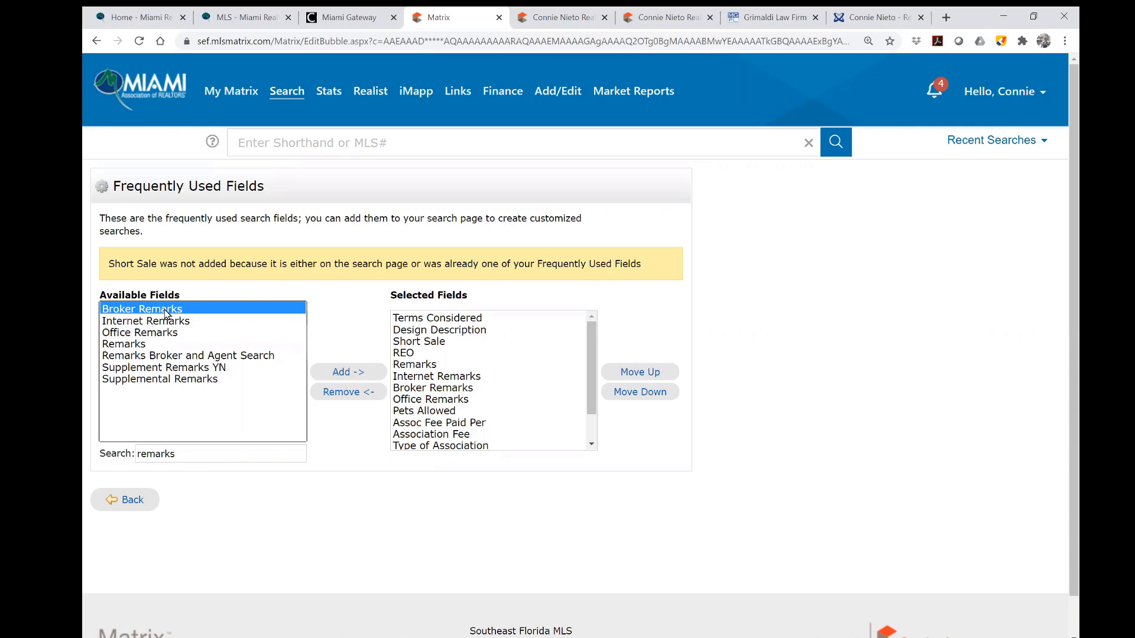
shift+click(153, 346)
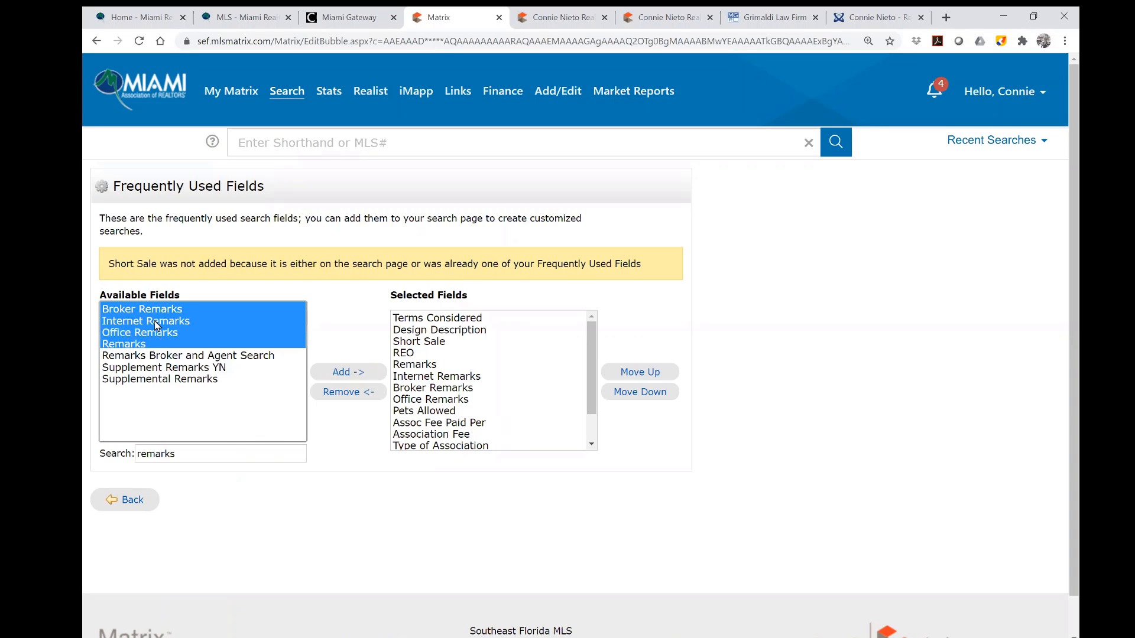
click(343, 372)
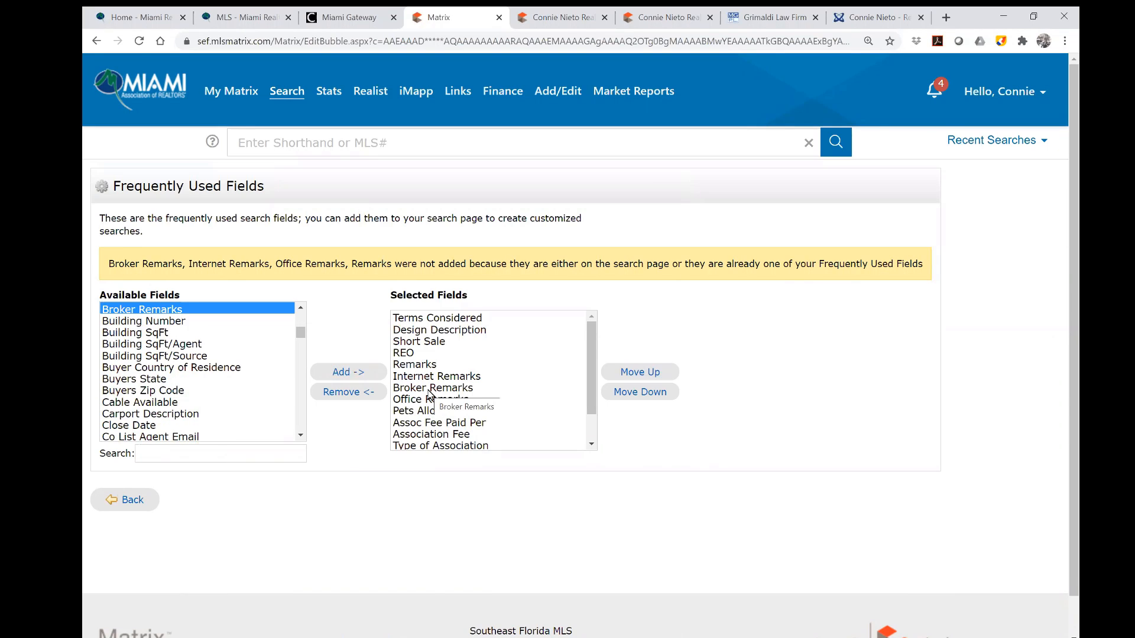
Search 'hopa' and add HOPA to the selected fields.
click(189, 459)
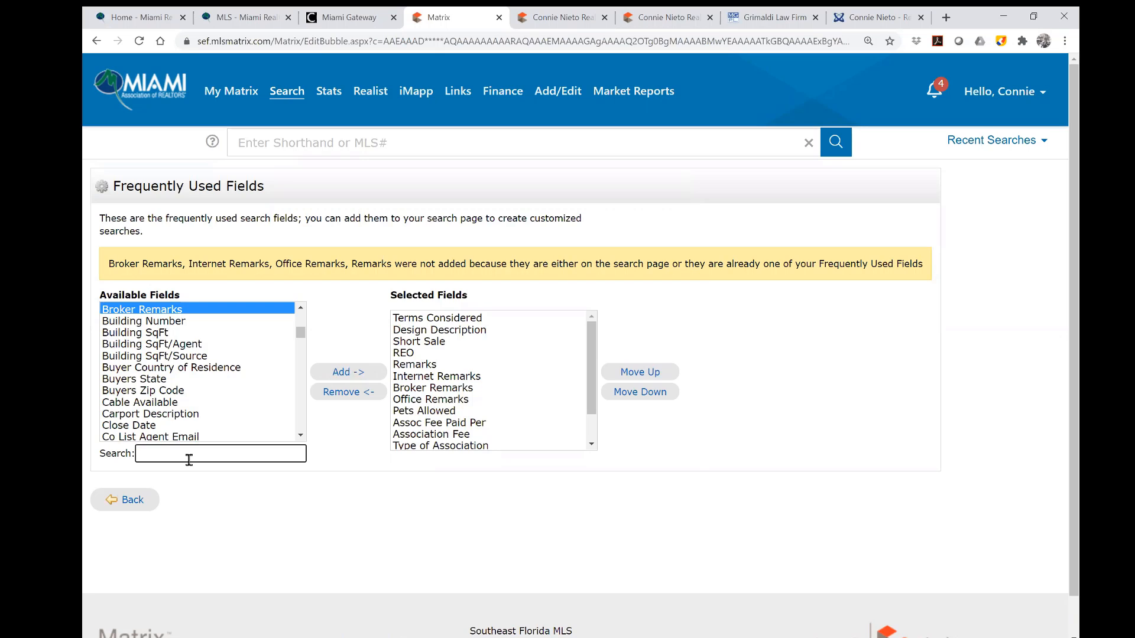
text(hopa)
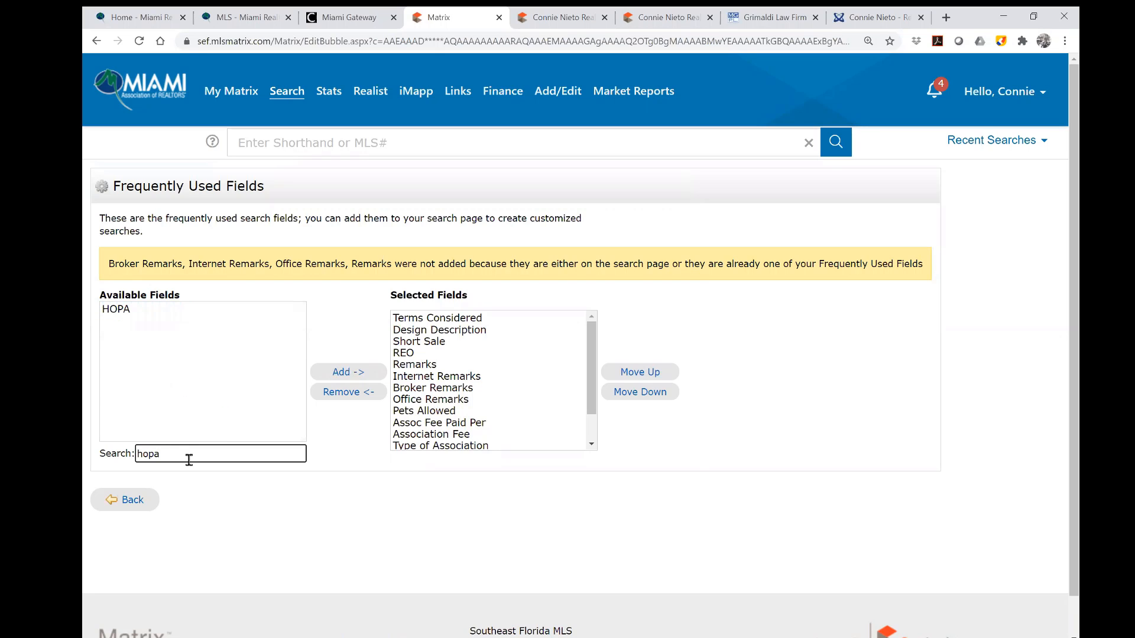
click(131, 309)
click(348, 375)
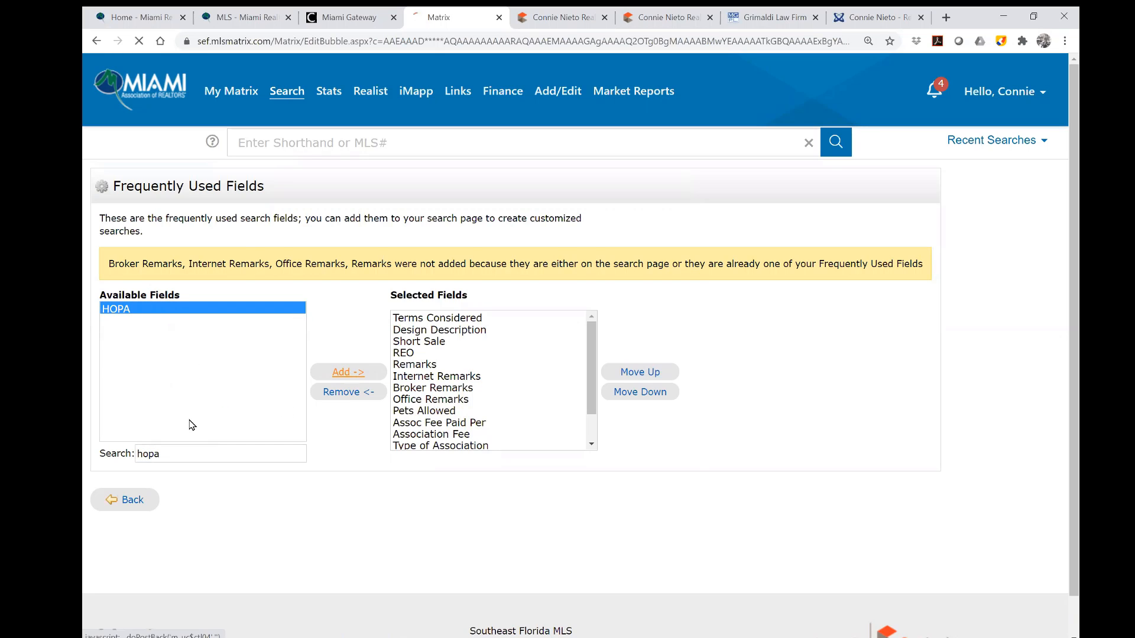
Add the three Assoc fields and move Terms Considered below Design Description.
click(191, 452)
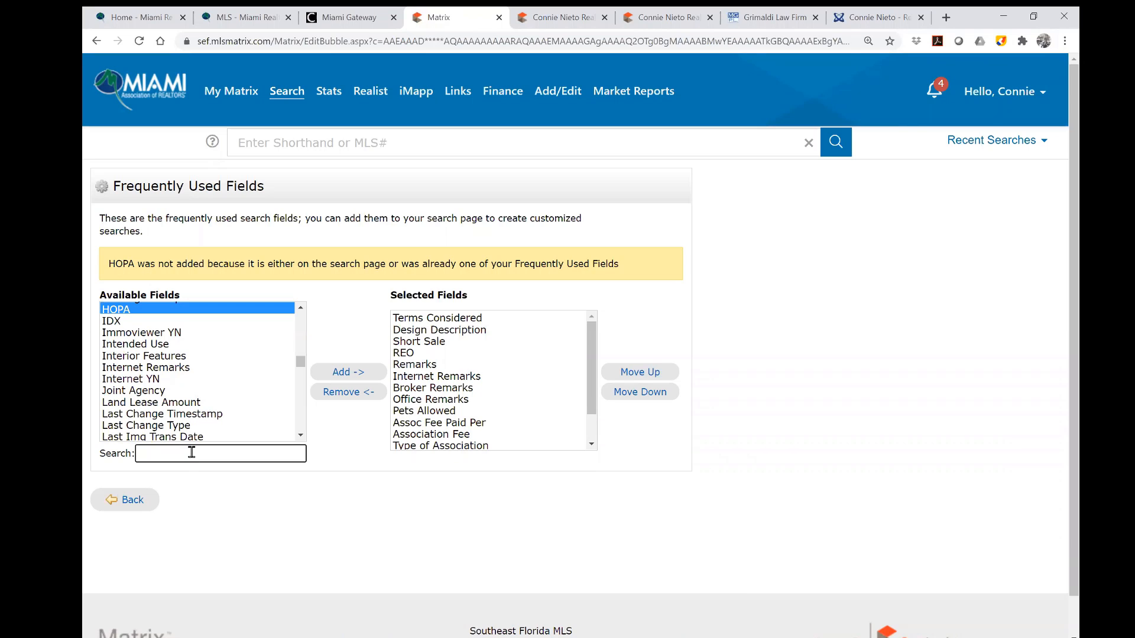
text(assoc)
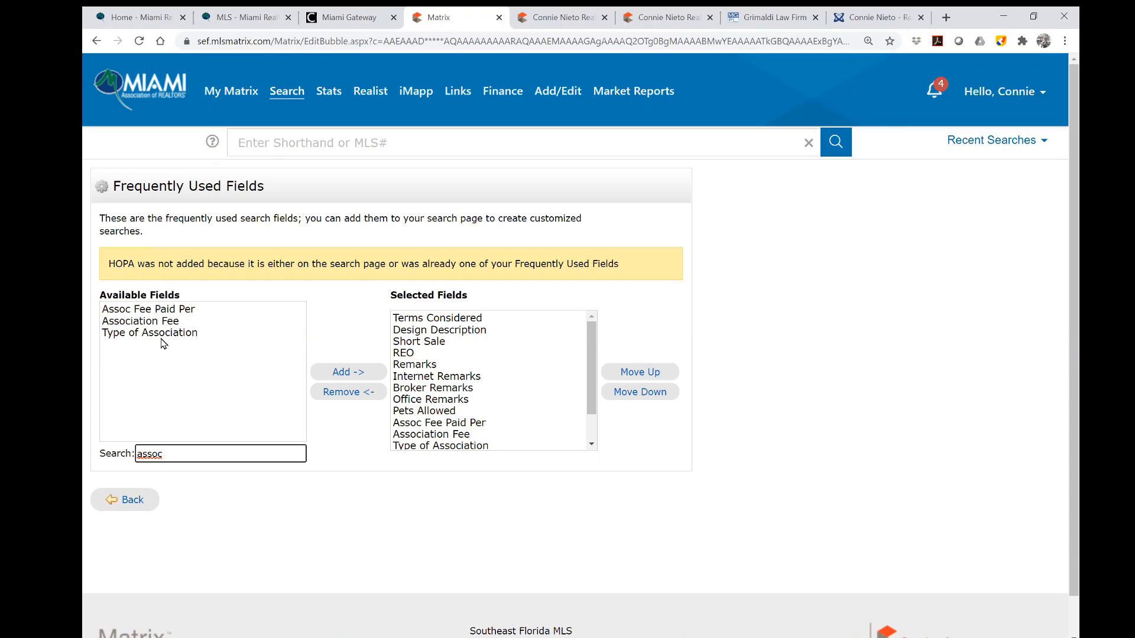
click(167, 316)
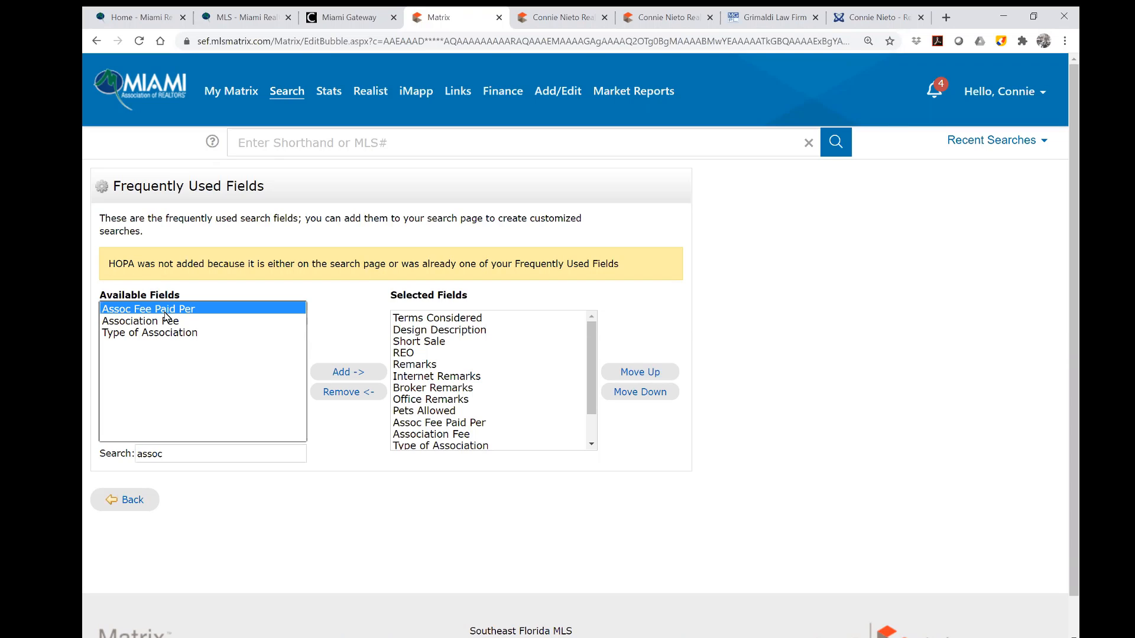
shift+click(159, 334)
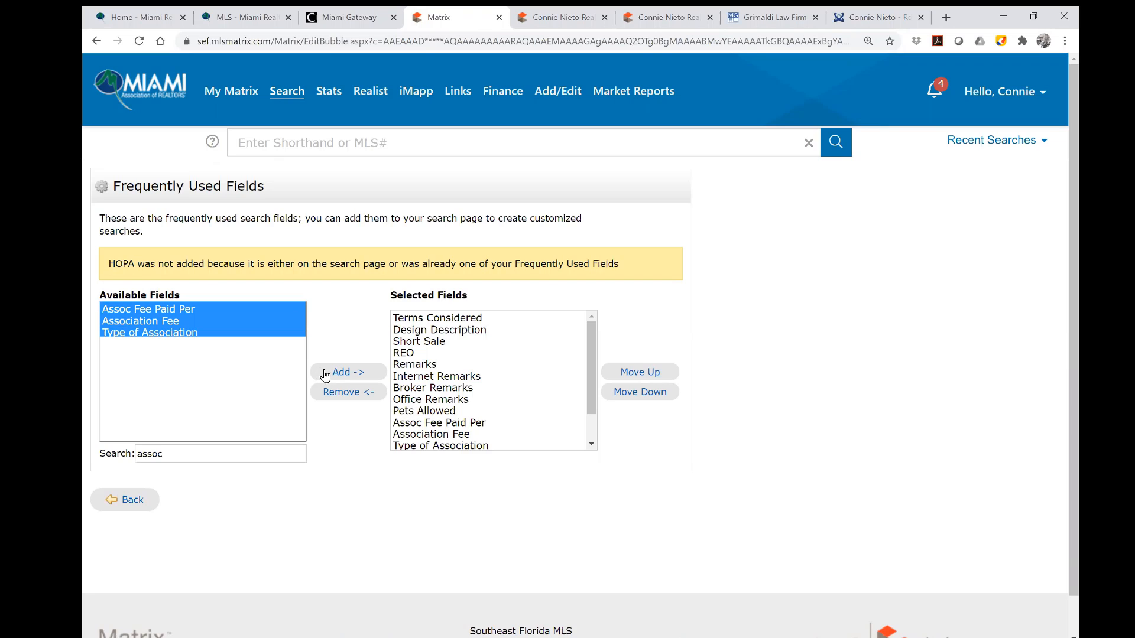
drag(179, 459, 94, 452)
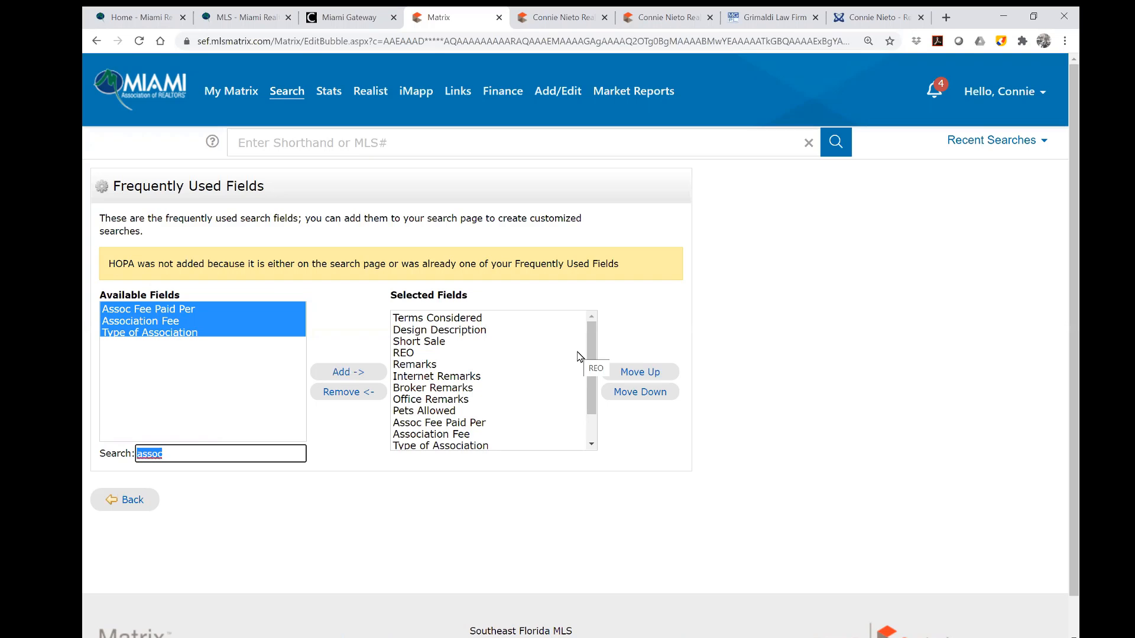
click(348, 372)
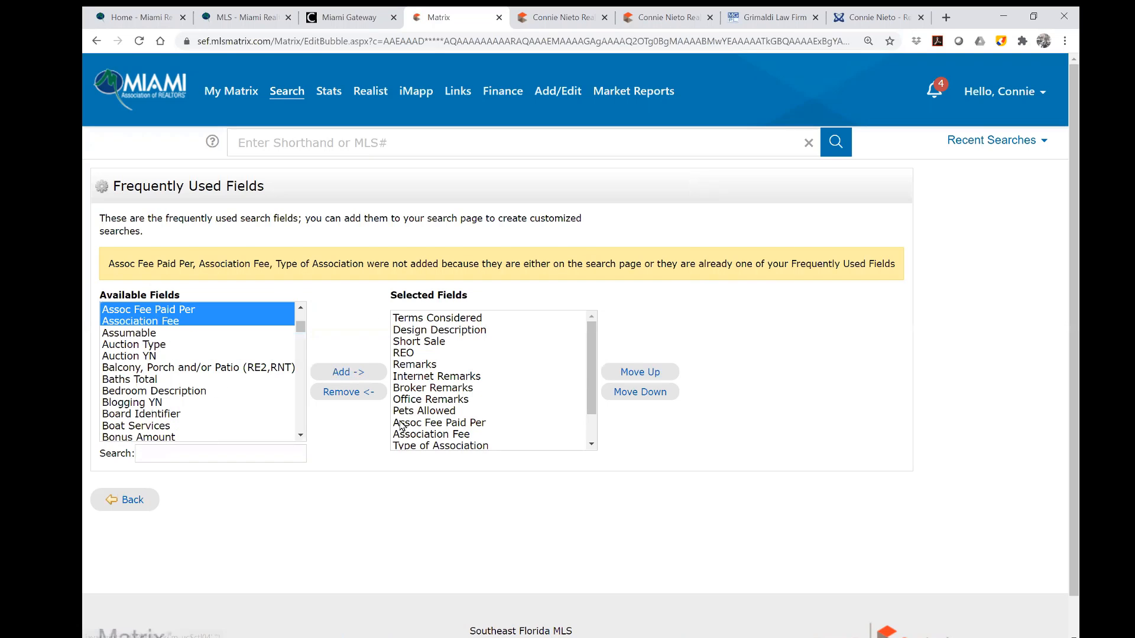
click(451, 321)
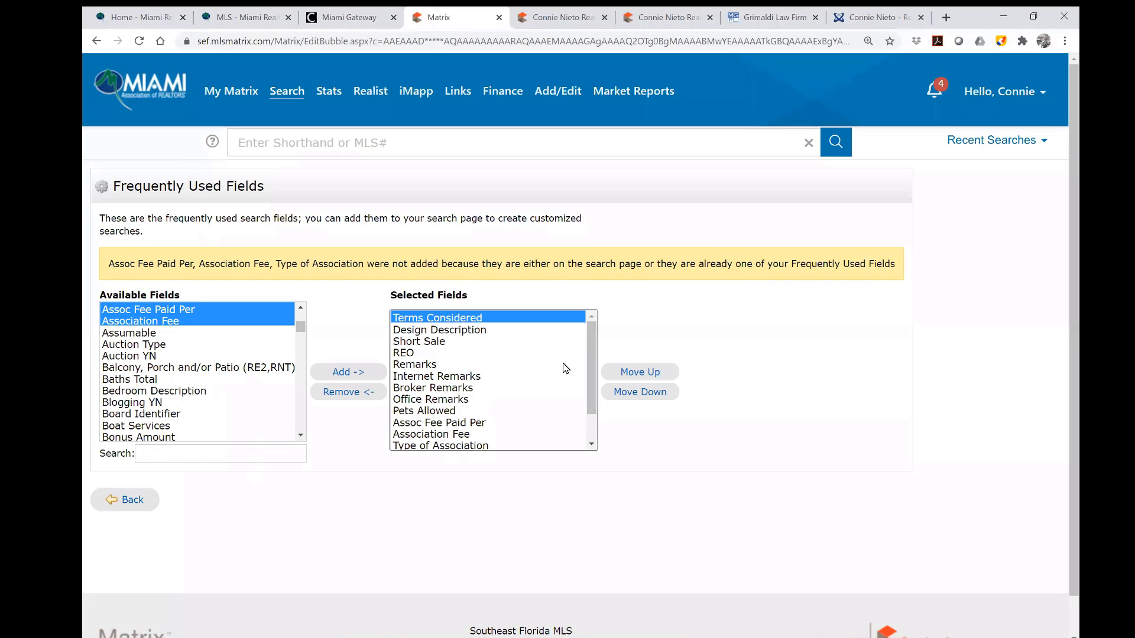
click(640, 391)
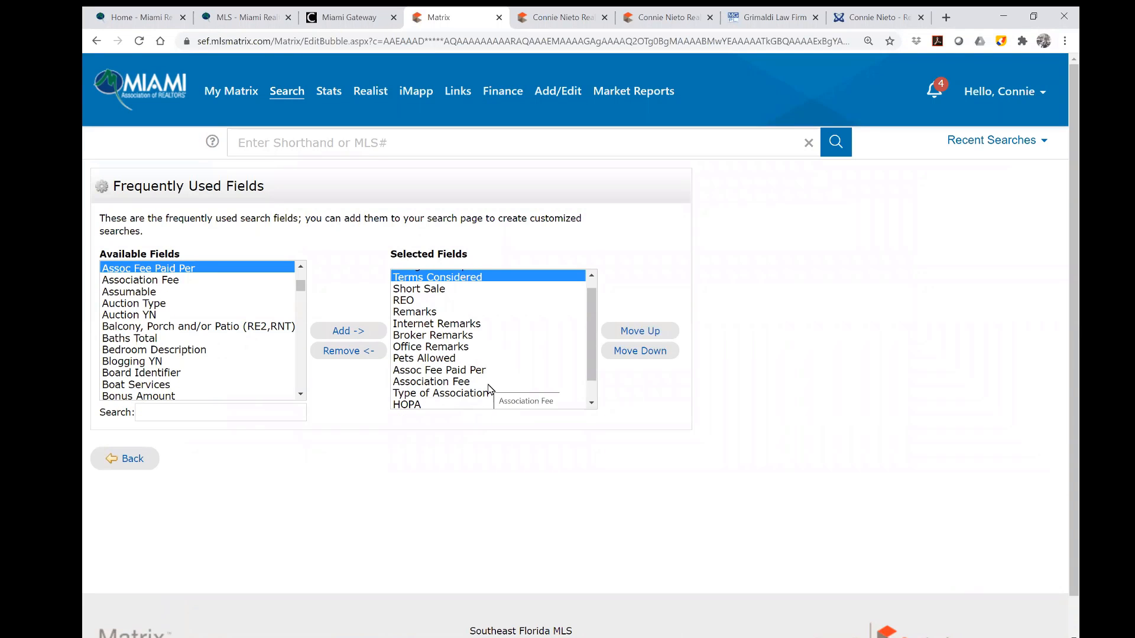
Back on the criteria page, check Additional Fields and show the 3 matching listings.
click(132, 459)
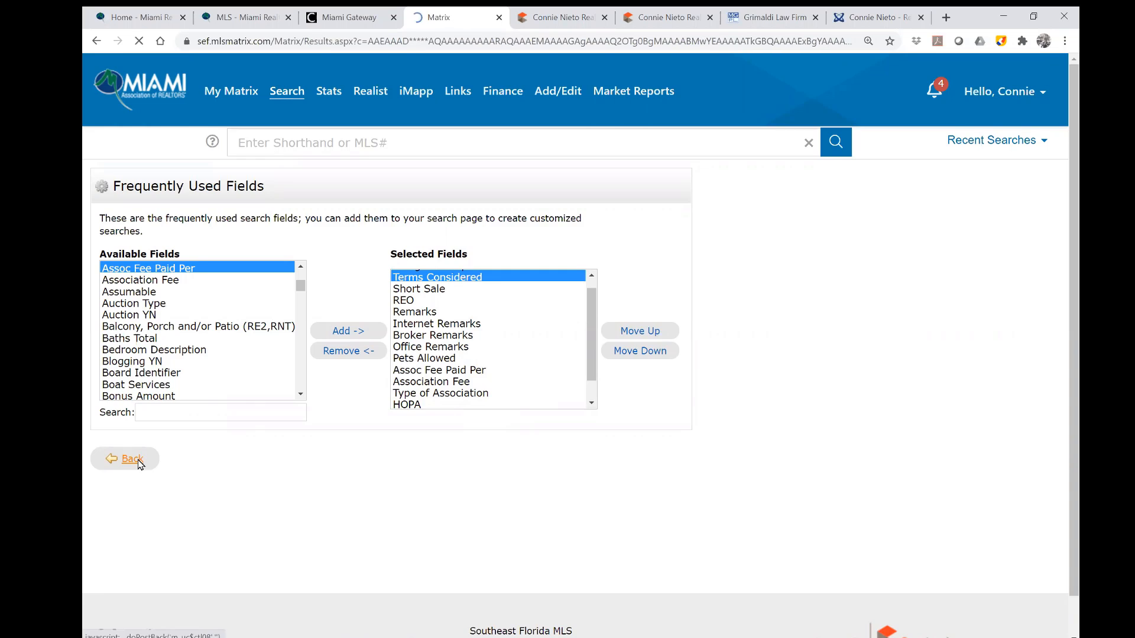
scroll(650, 402, down, 4)
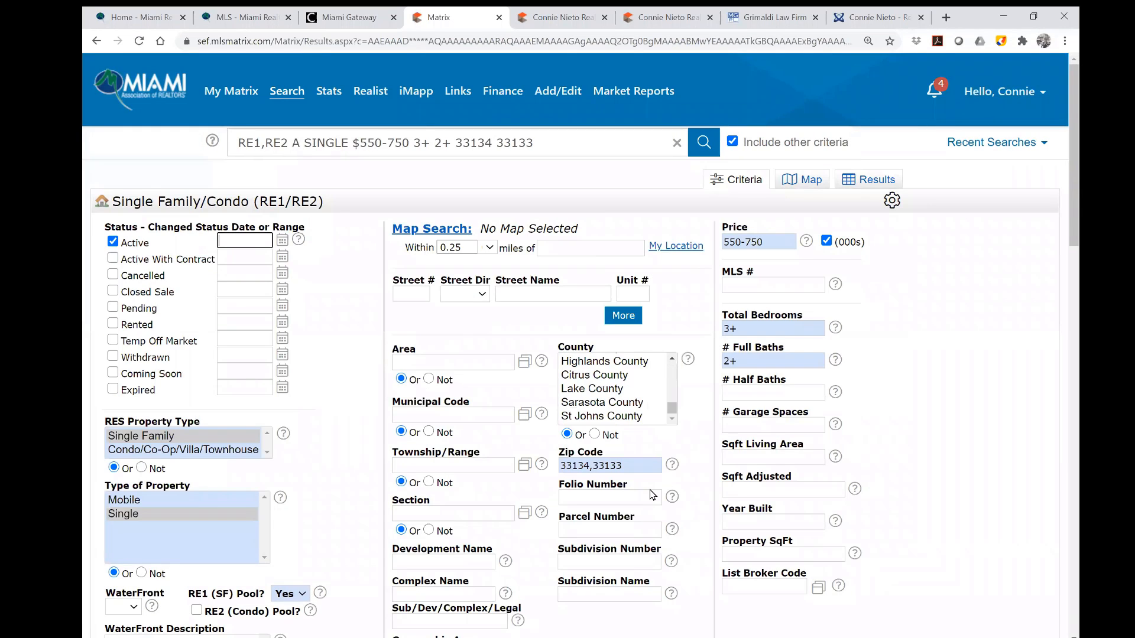
scroll(728, 512, down, 8)
scroll(278, 473, down, 9)
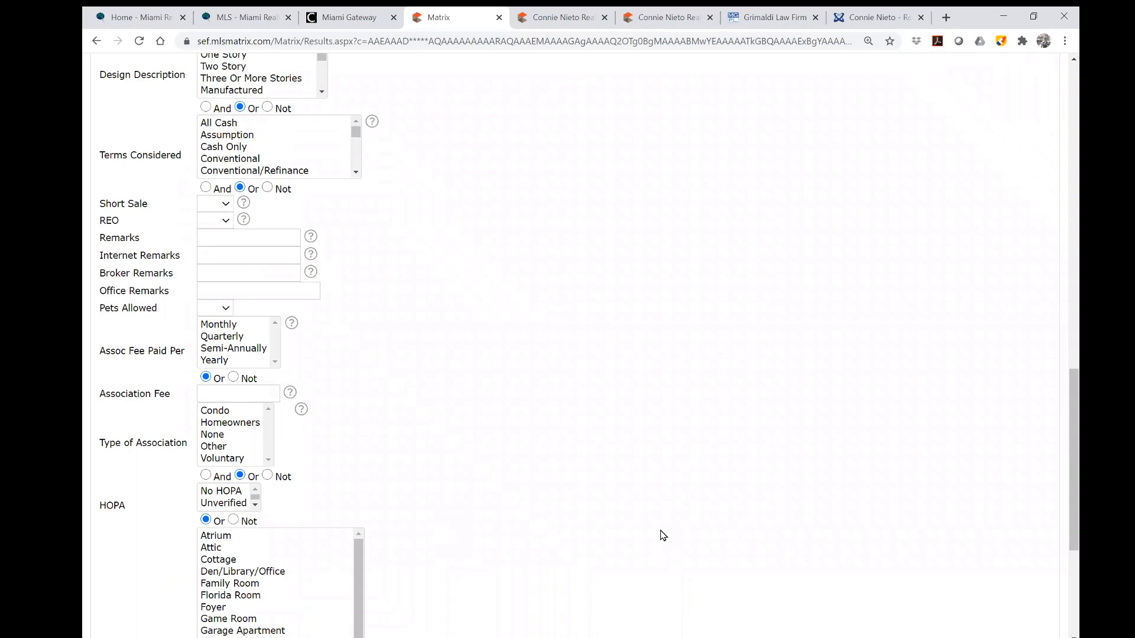
scroll(662, 535, up, 9)
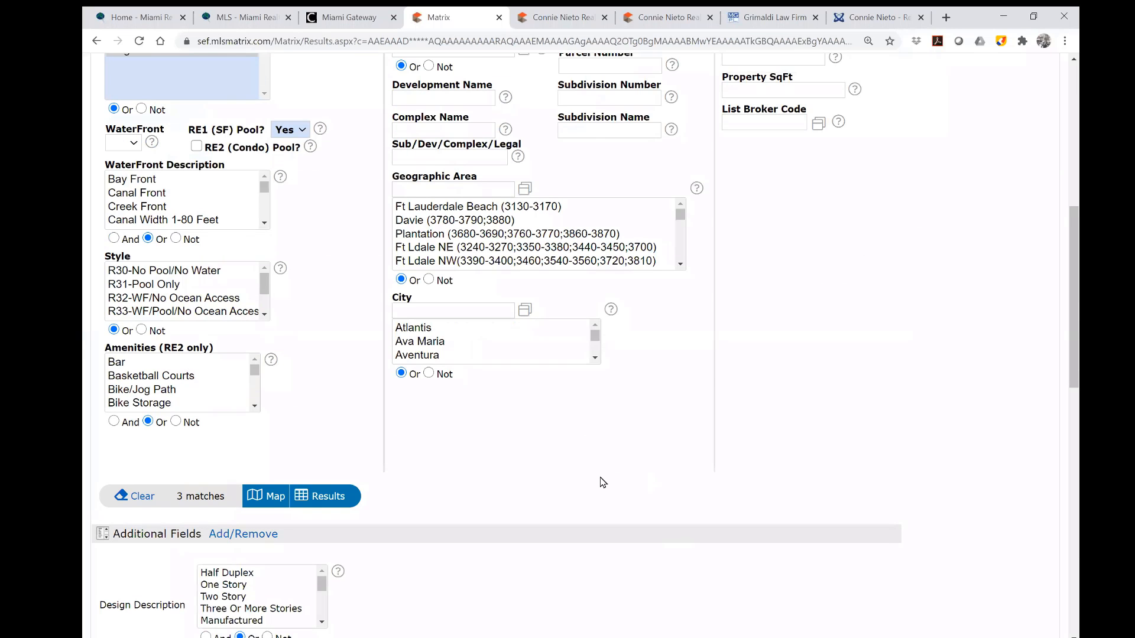
scroll(602, 482, up, 1)
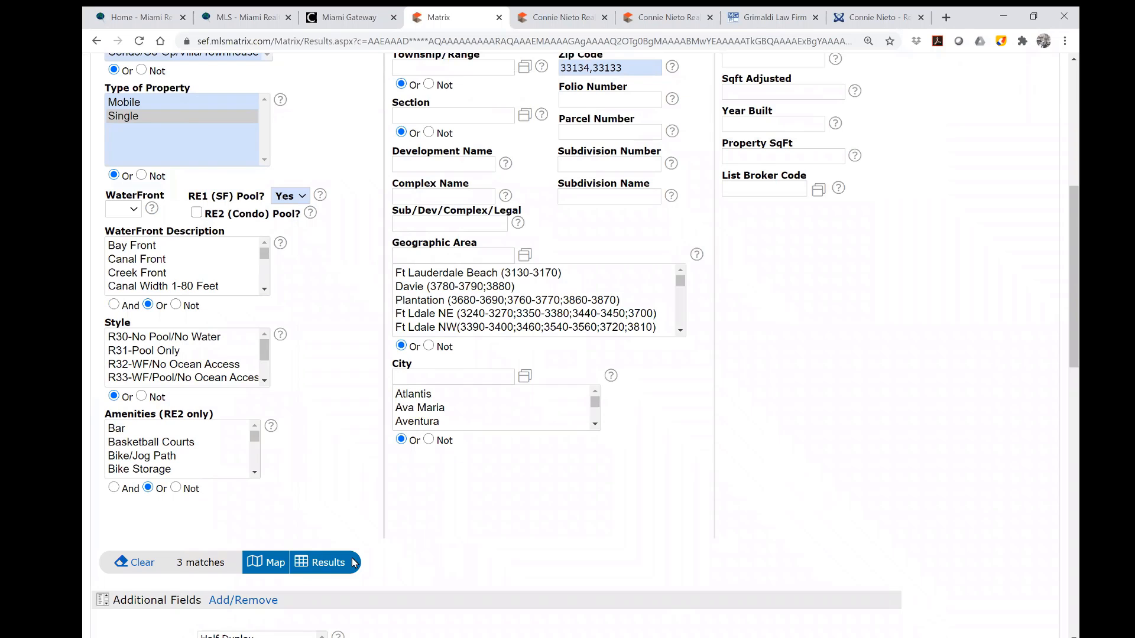
click(336, 569)
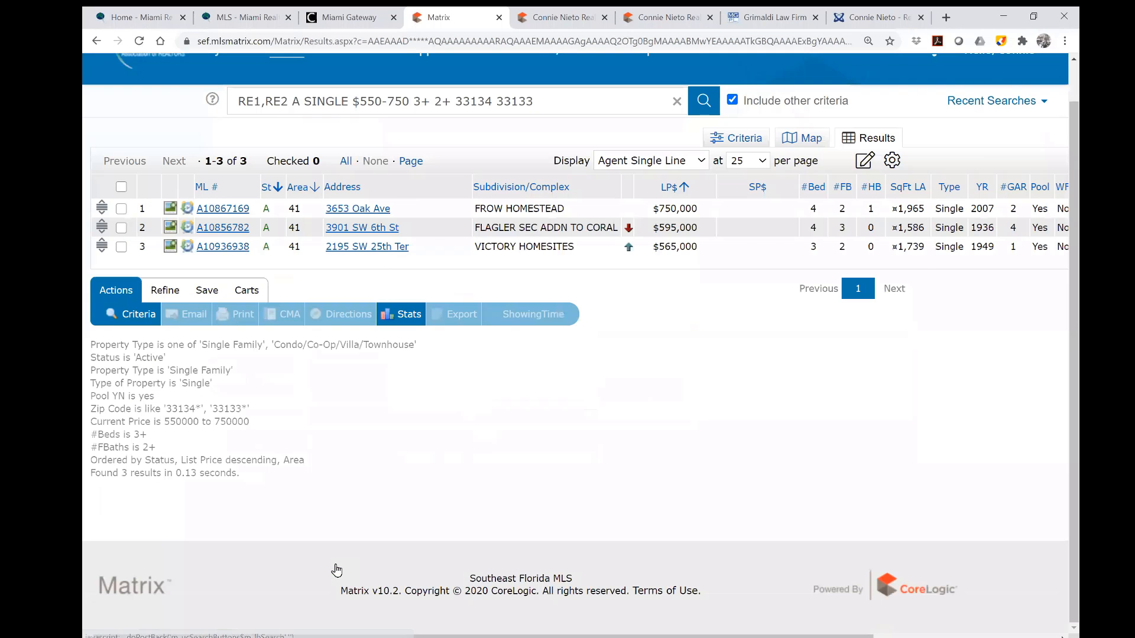
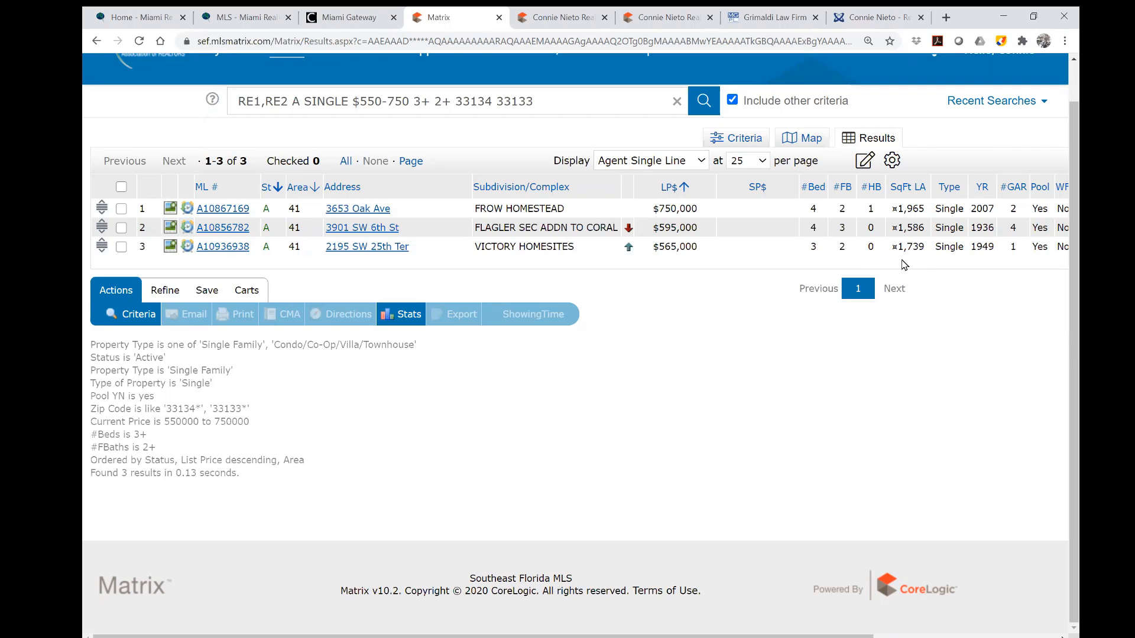
Open listing A10867169 and step through its photos to the backyard pool picture.
click(232, 215)
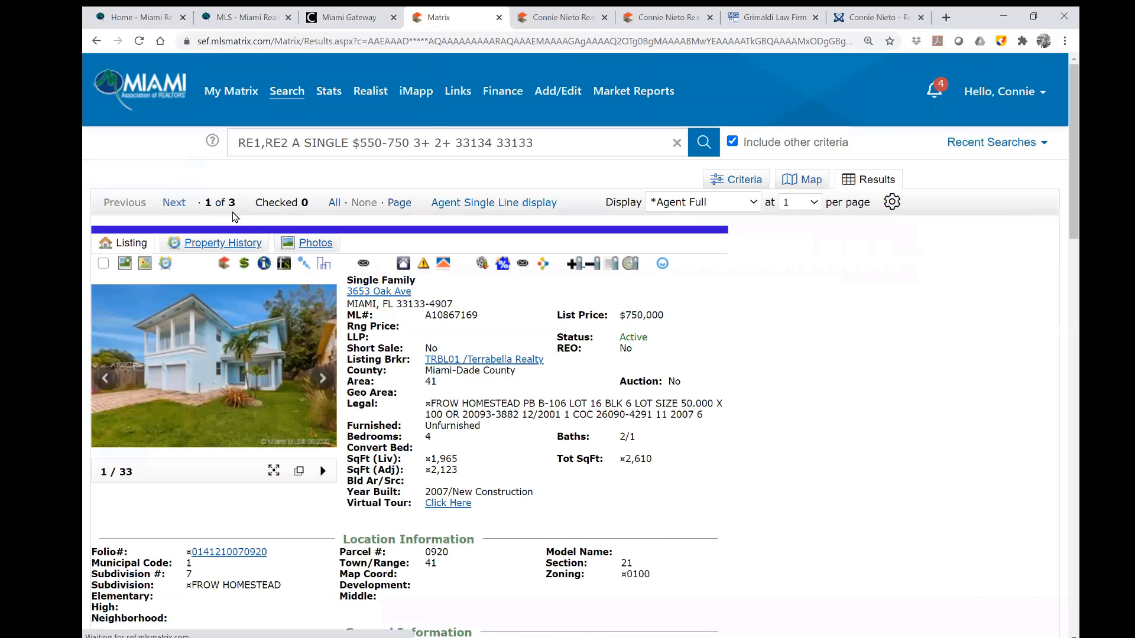
click(320, 381)
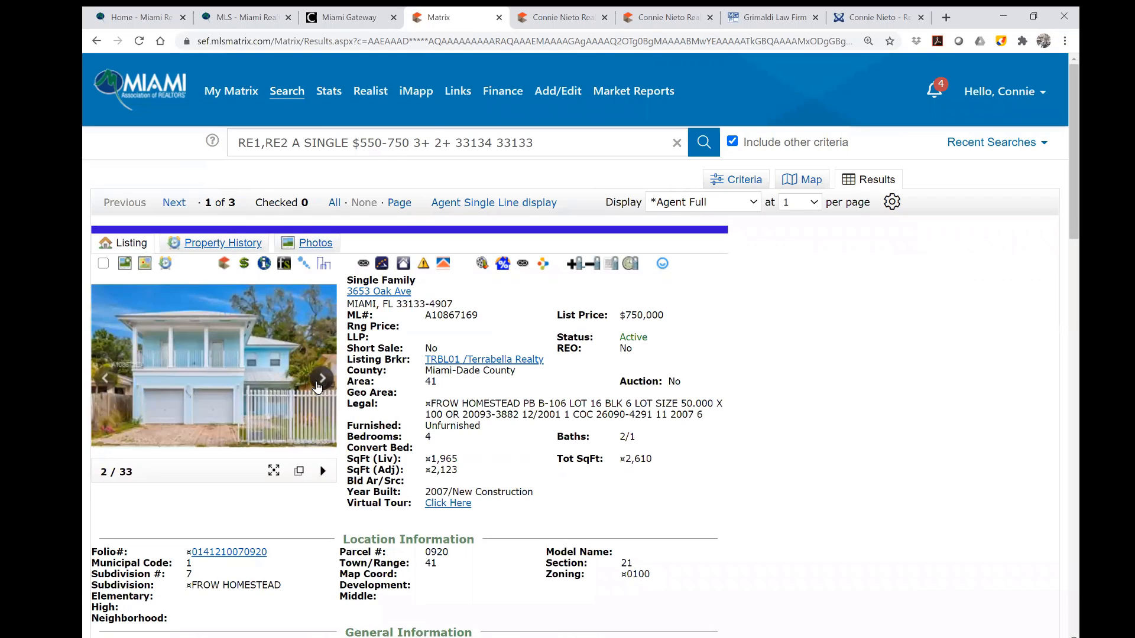
click(319, 381)
click(319, 381)
click(319, 381)
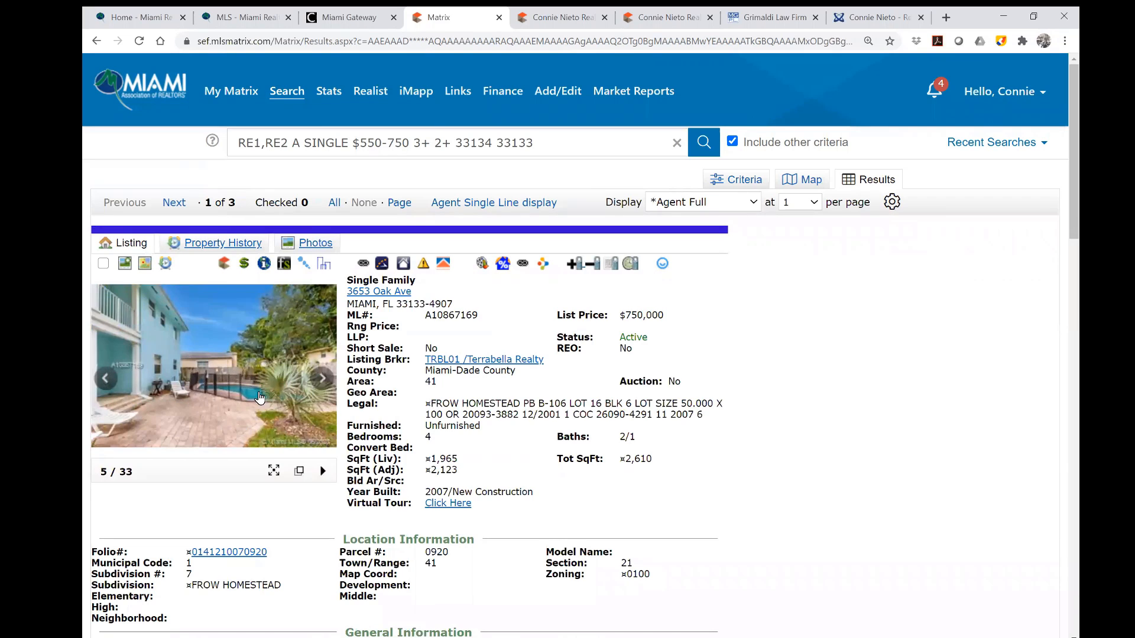
Enlarge the pool photo, browse five more enlarged photos, then close the viewer.
click(259, 393)
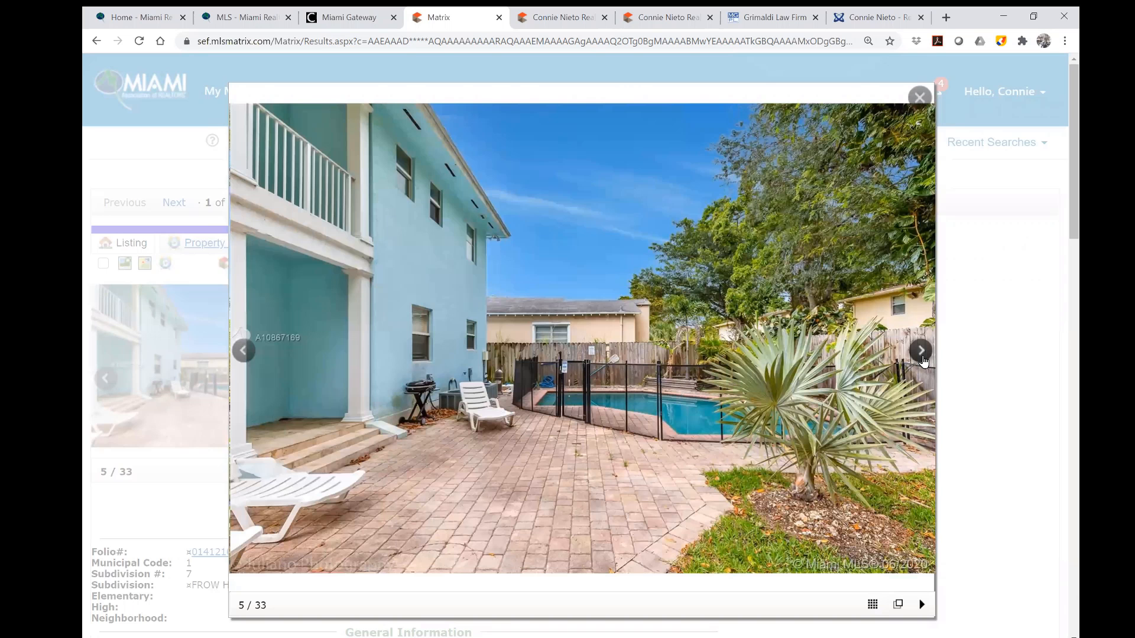
click(923, 358)
click(922, 359)
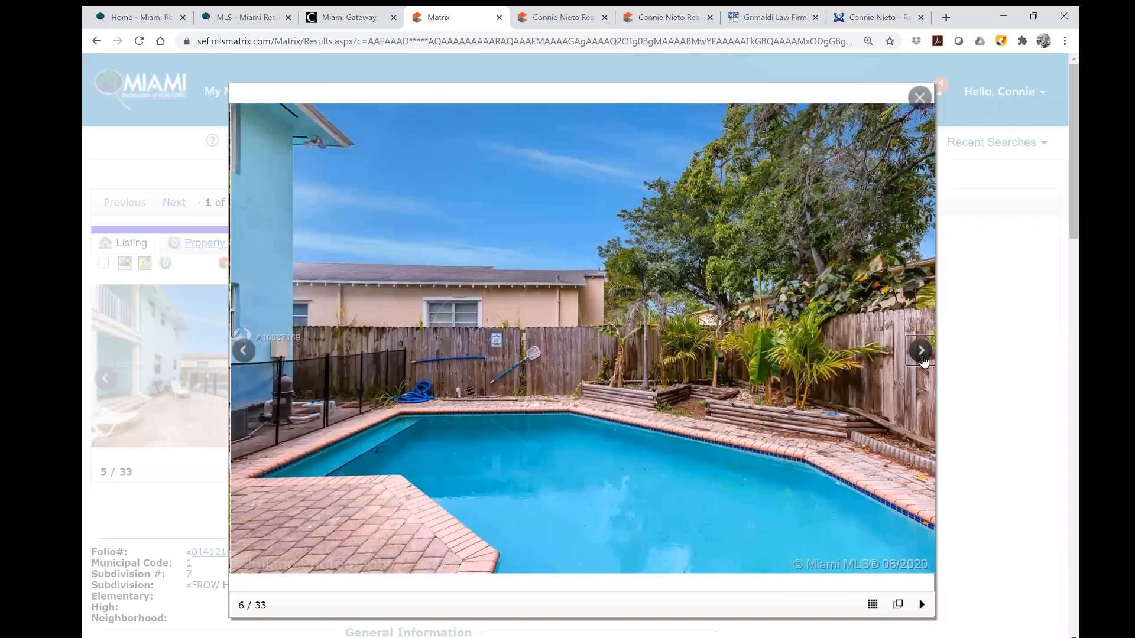
click(923, 358)
click(923, 358)
click(922, 358)
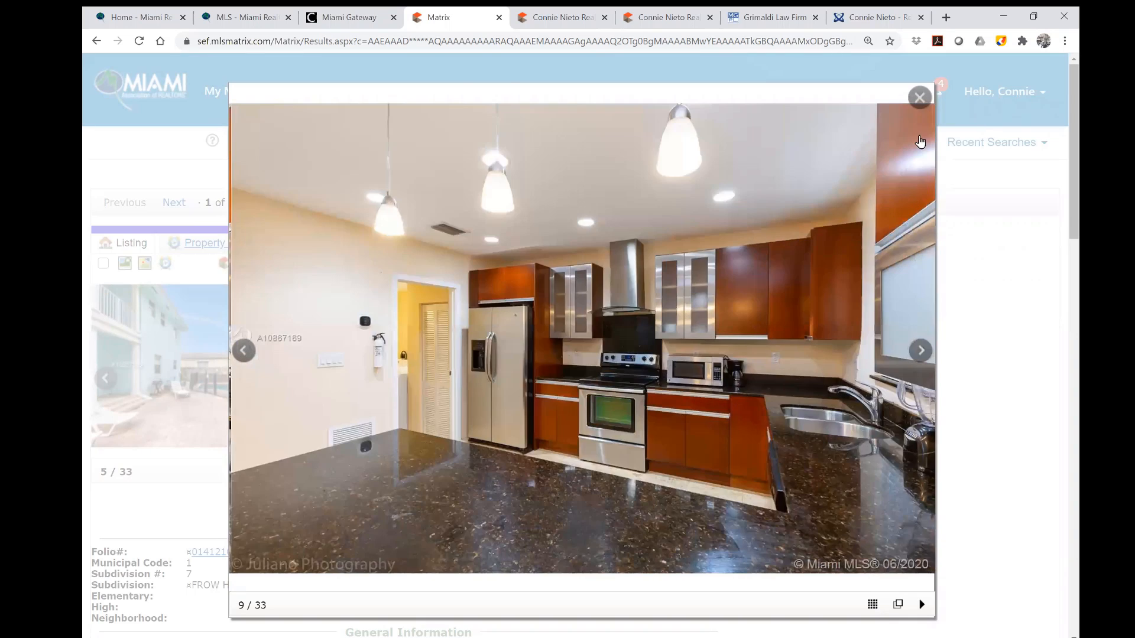
click(919, 98)
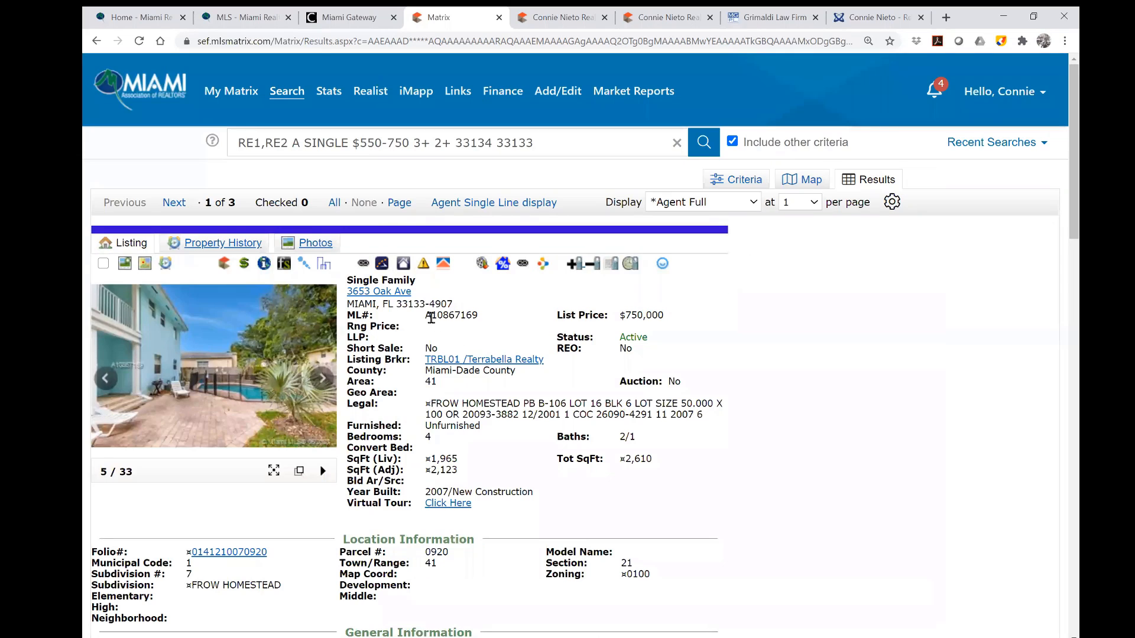
scroll(528, 443, down, 1)
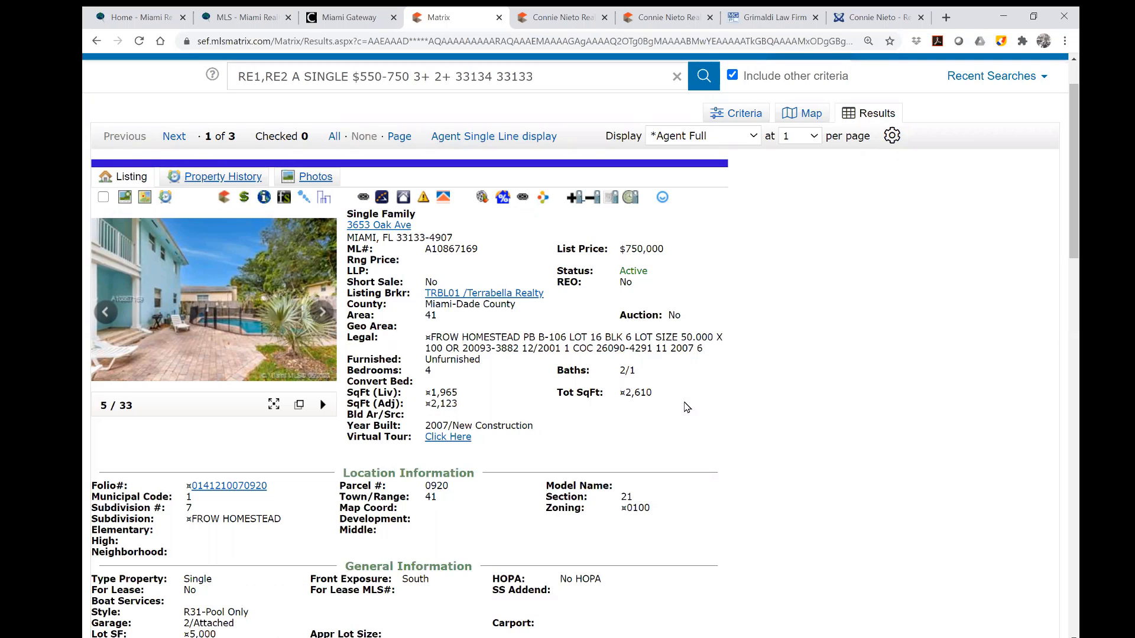
key(ctrl+f)
text(as)
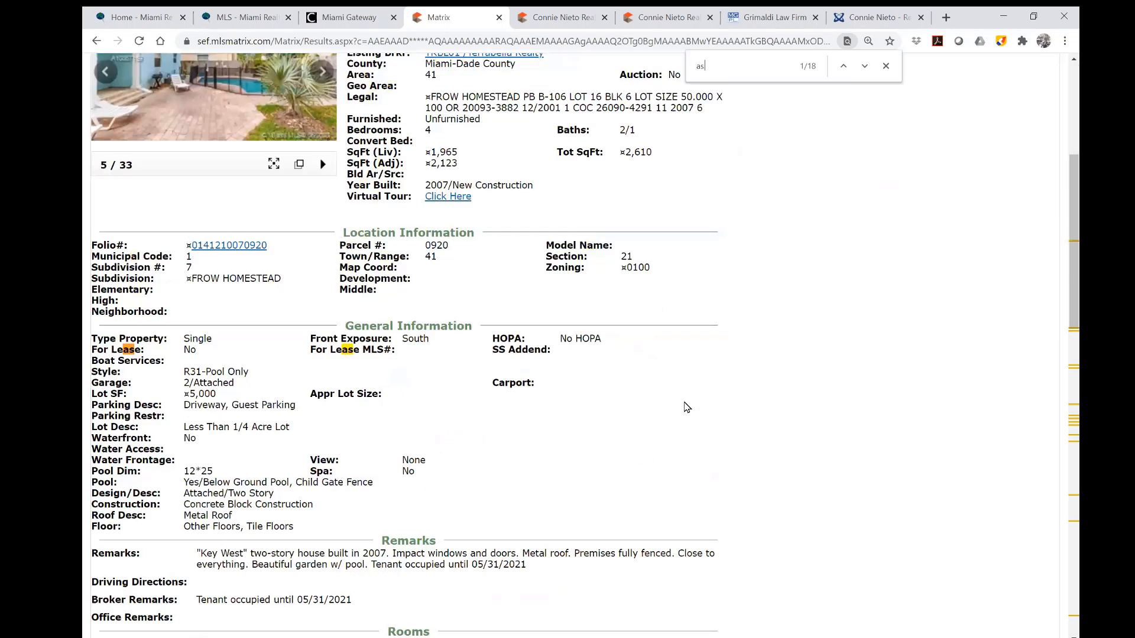
text(s)
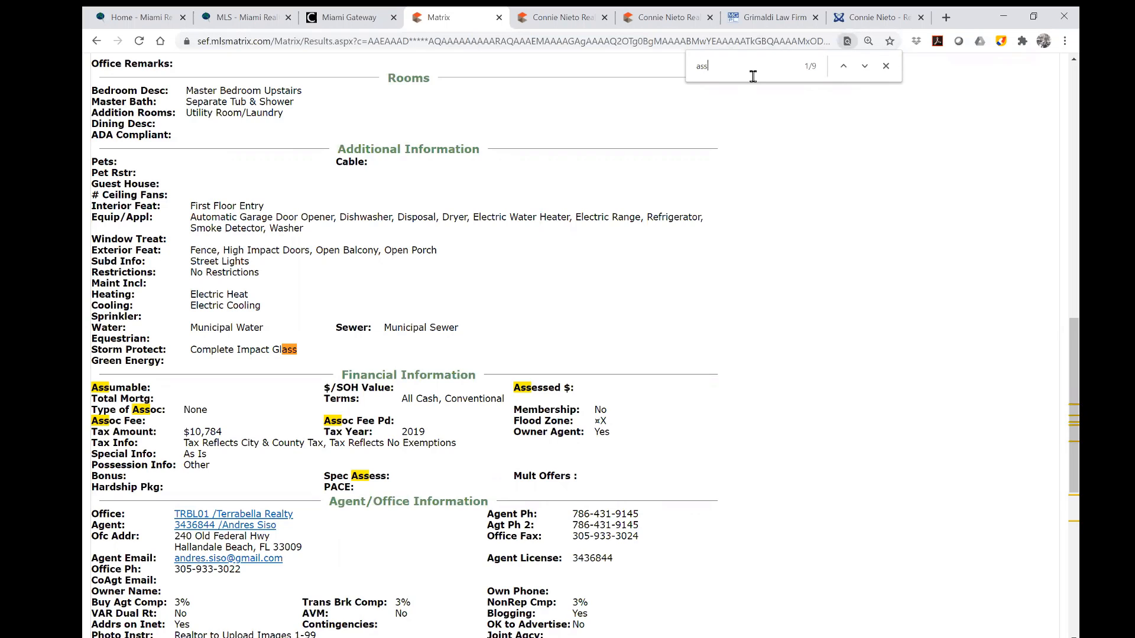
text(o)
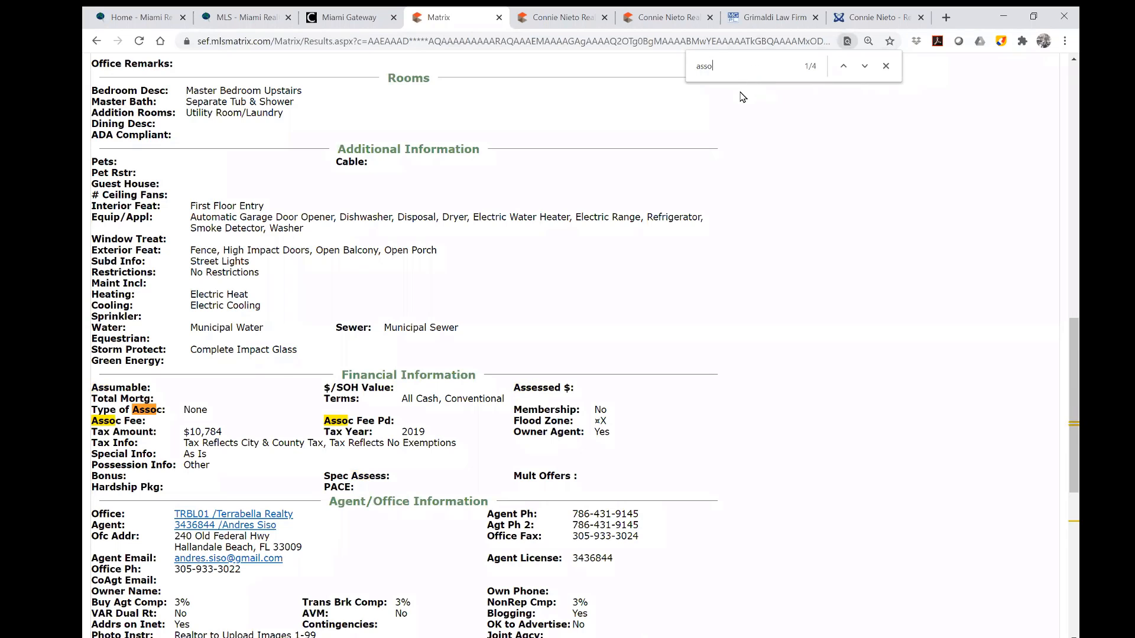
text(c)
click(885, 66)
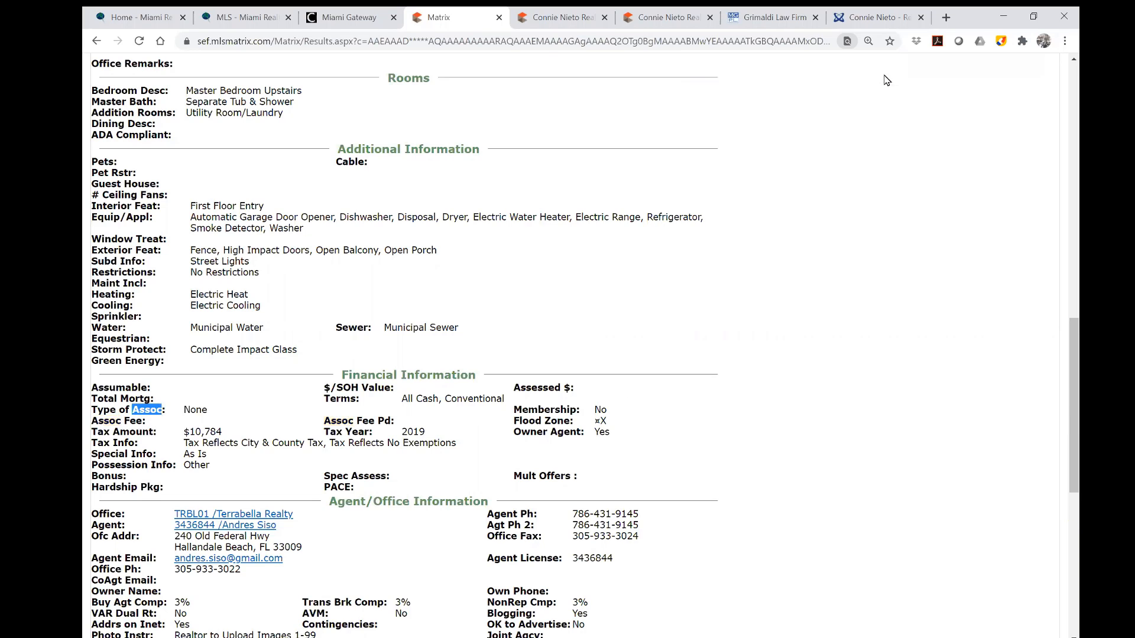
scroll(732, 336, down, 5)
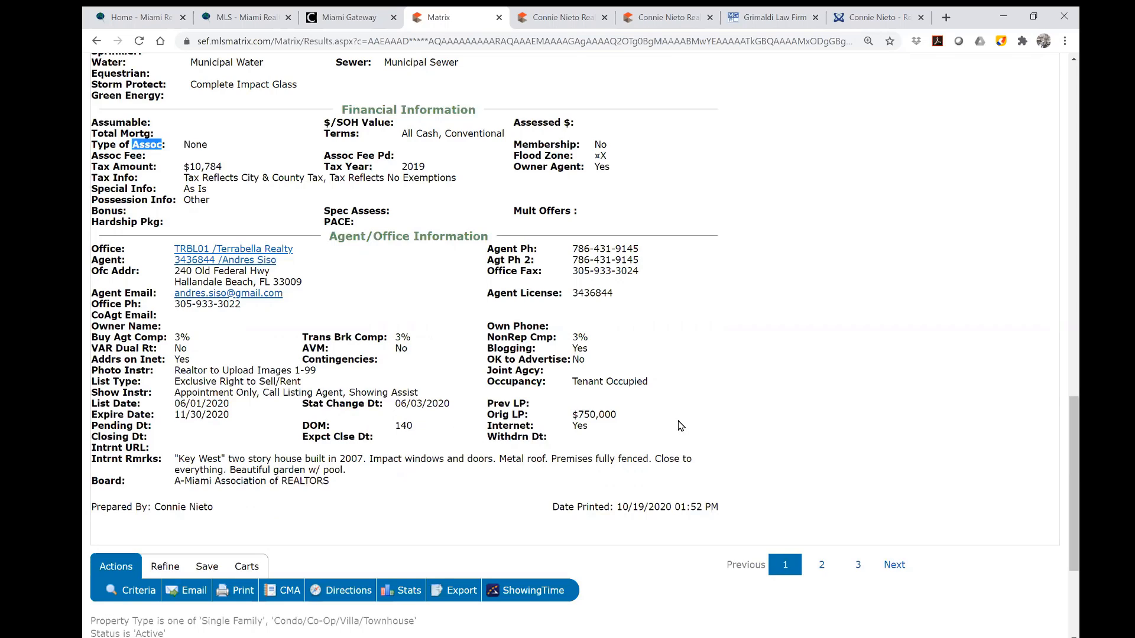
scroll(825, 386, up, 20)
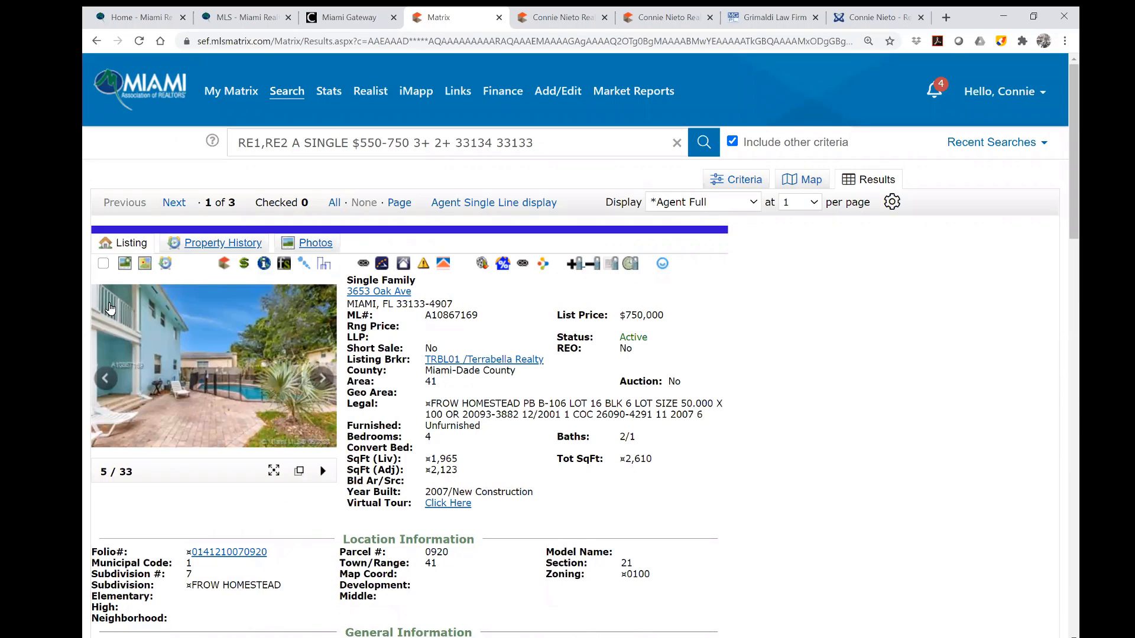
click(104, 264)
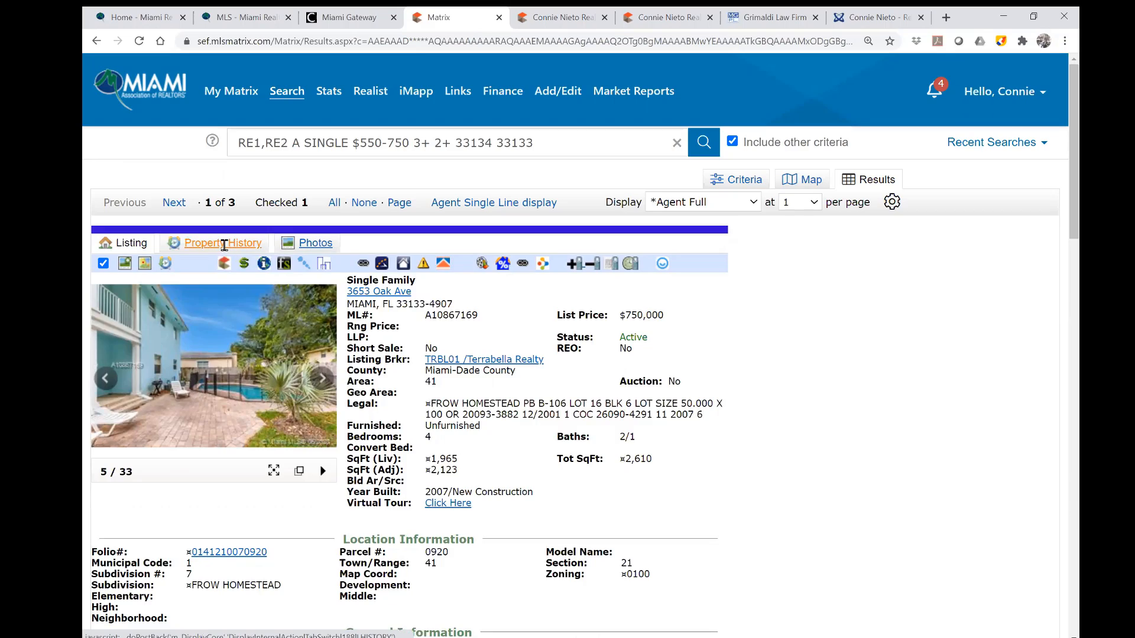
click(225, 248)
scroll(437, 310, down, 2)
scroll(437, 310, down, 13)
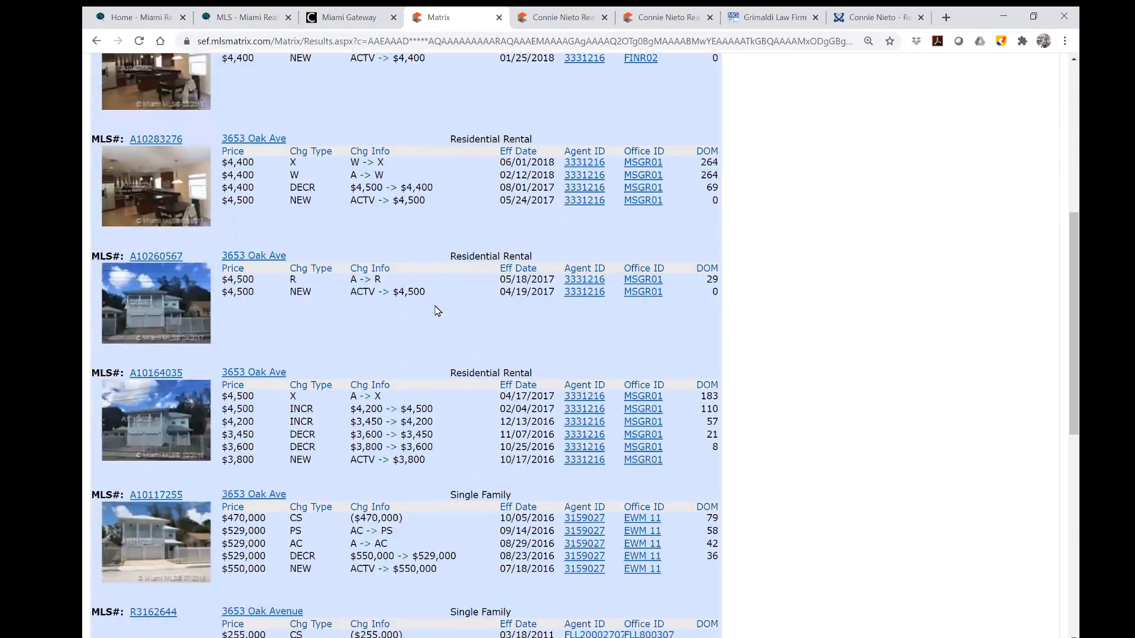
scroll(438, 310, up, 15)
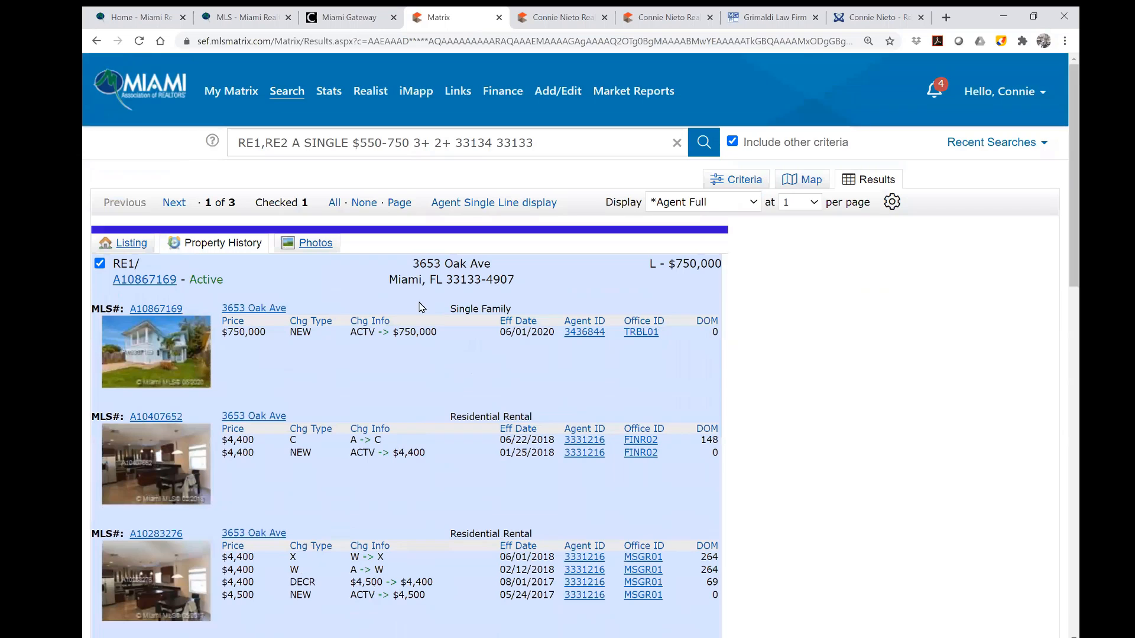
click(133, 243)
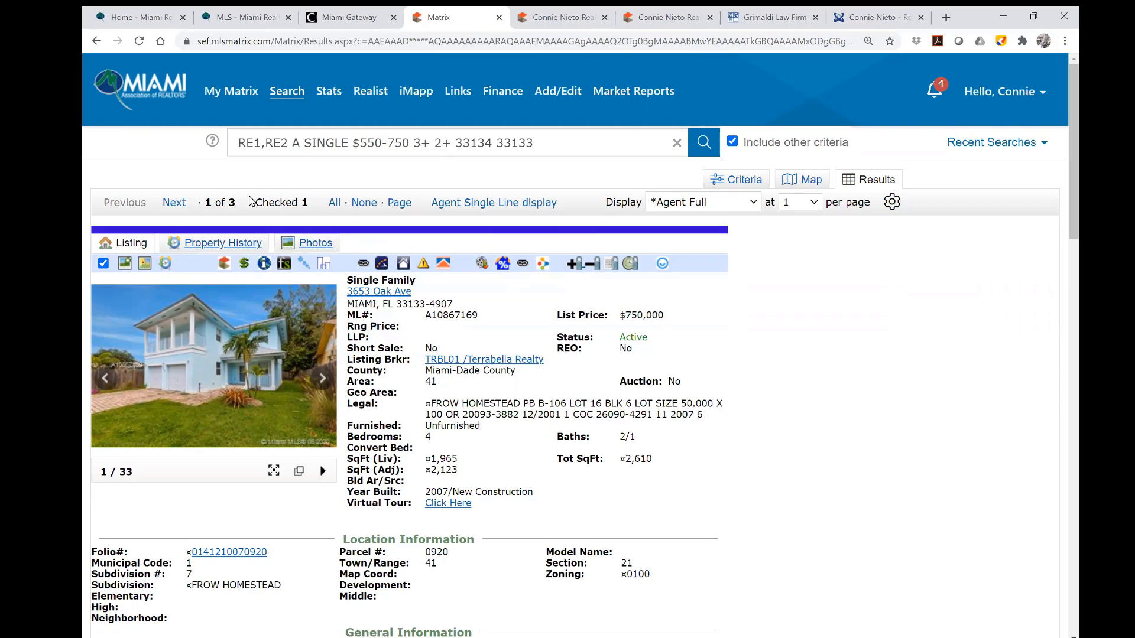
click(175, 209)
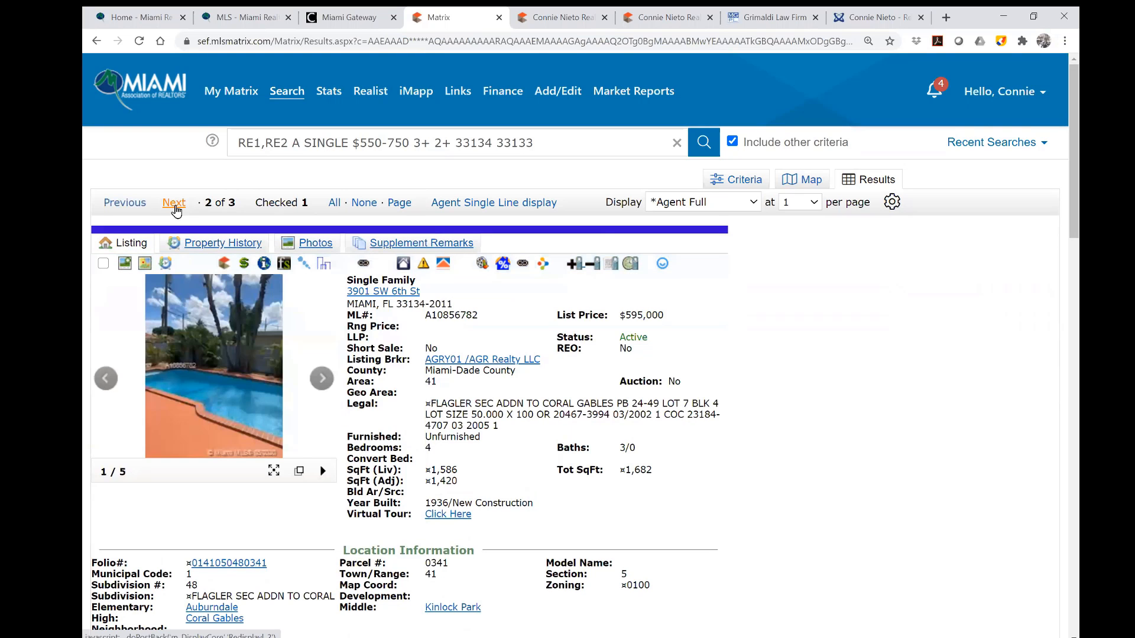
click(319, 384)
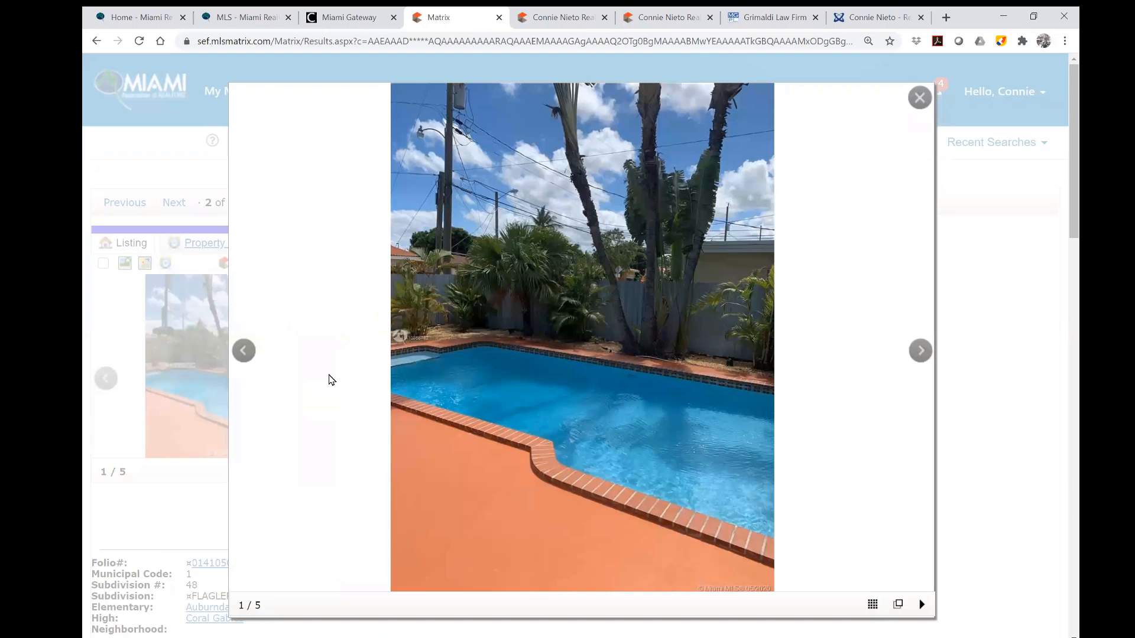
click(920, 353)
click(920, 354)
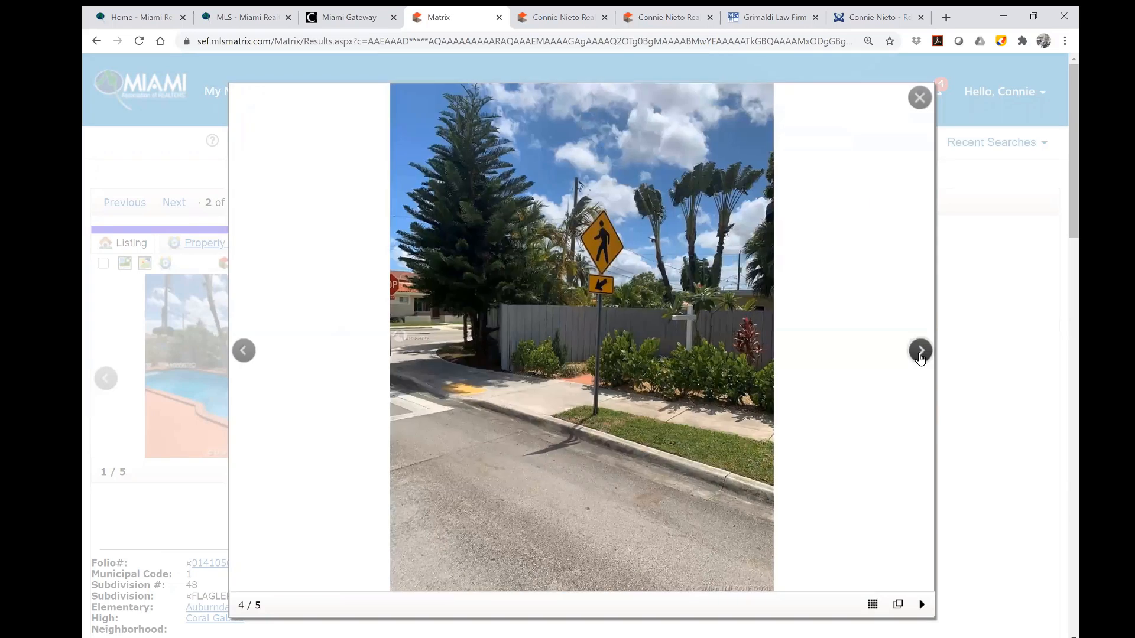
click(920, 353)
click(920, 97)
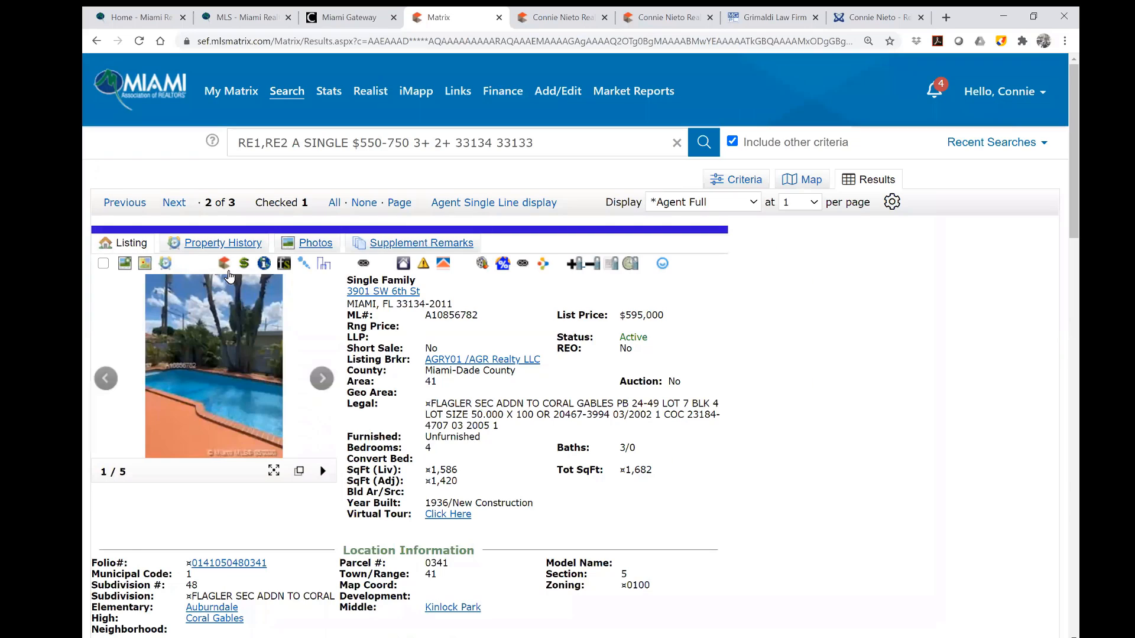
click(172, 207)
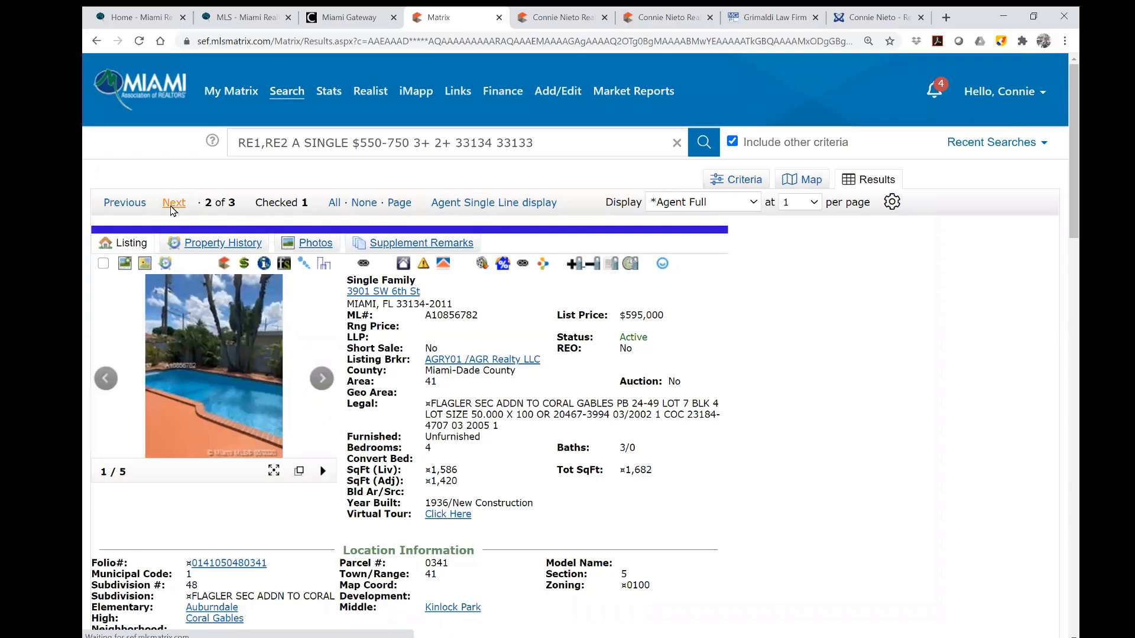
click(322, 379)
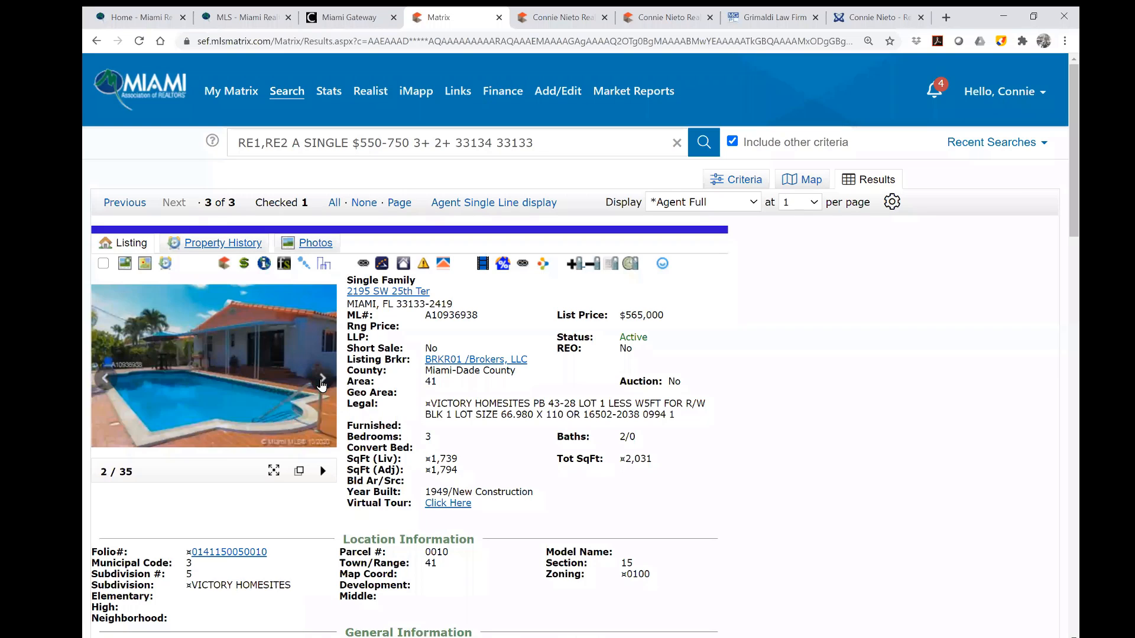
click(322, 380)
click(322, 380)
click(322, 380)
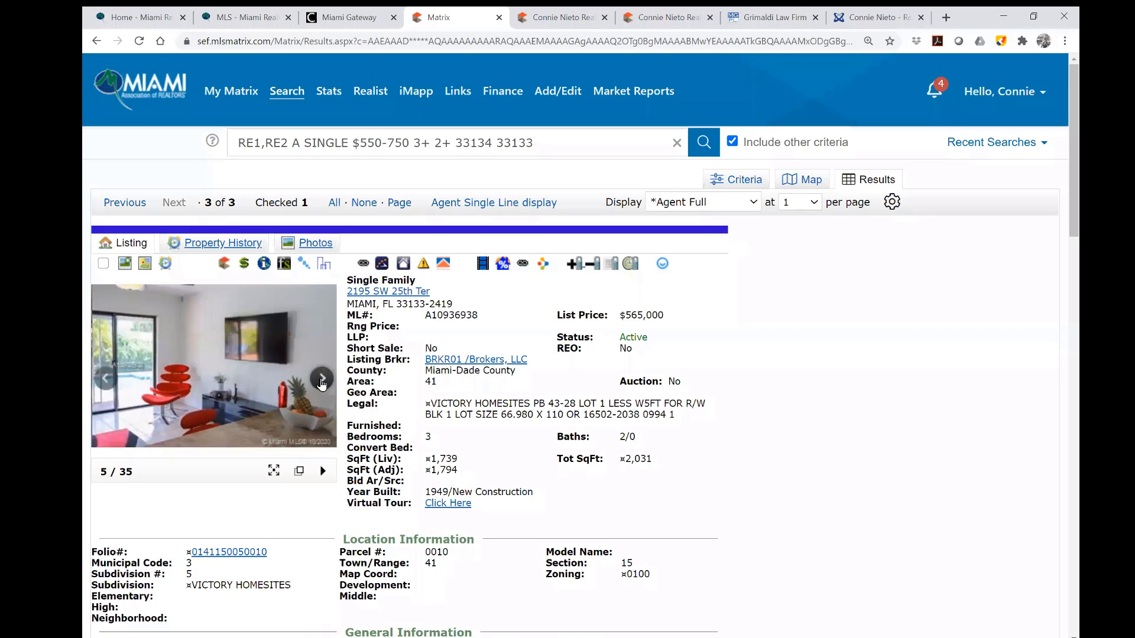
click(322, 379)
click(322, 379)
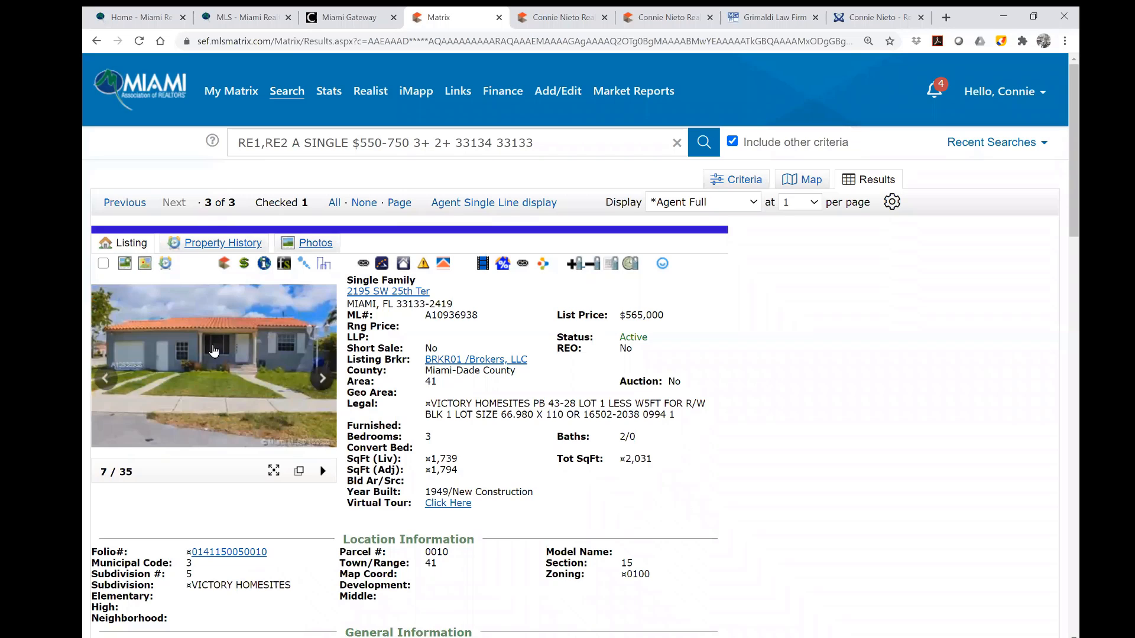
click(104, 263)
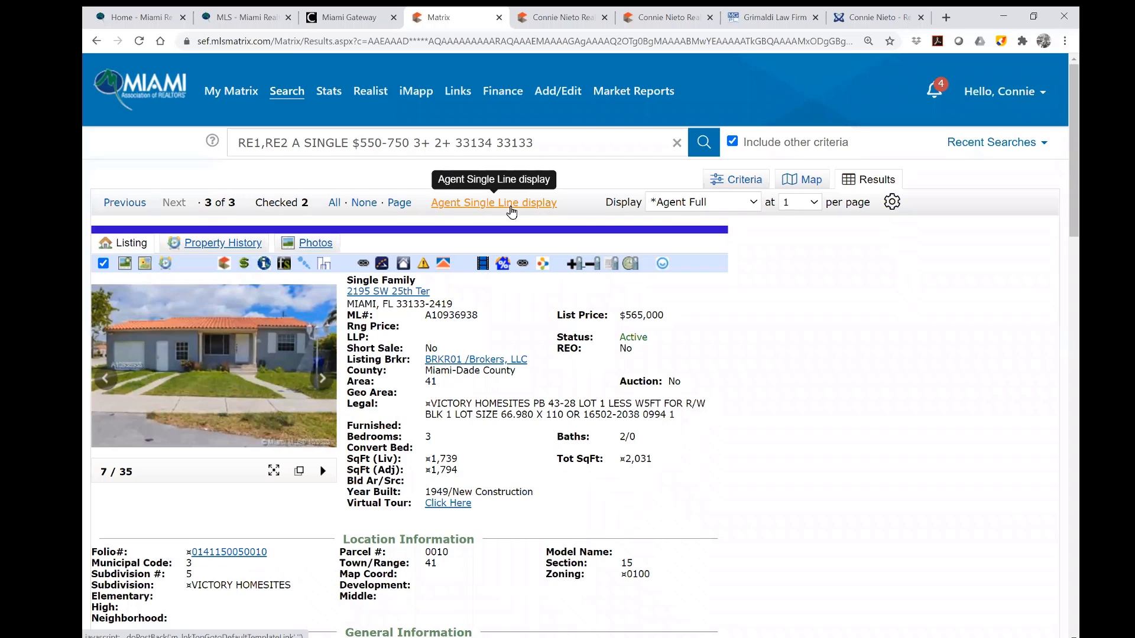
Switch results to Agent Single Line display and start emailing the two checked listings.
click(510, 207)
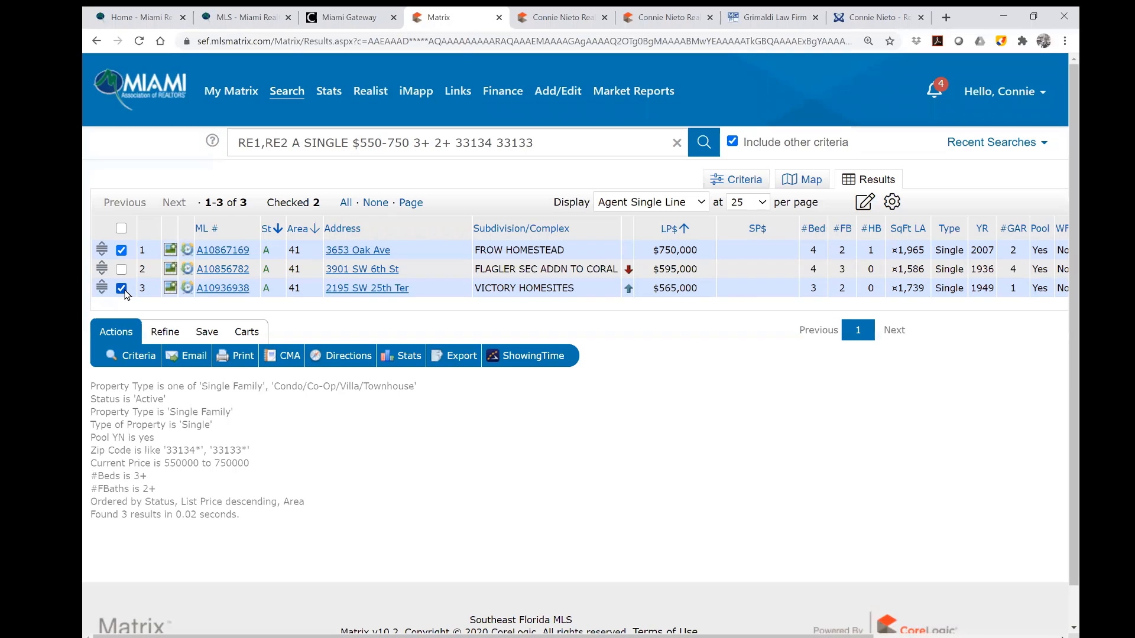
click(194, 357)
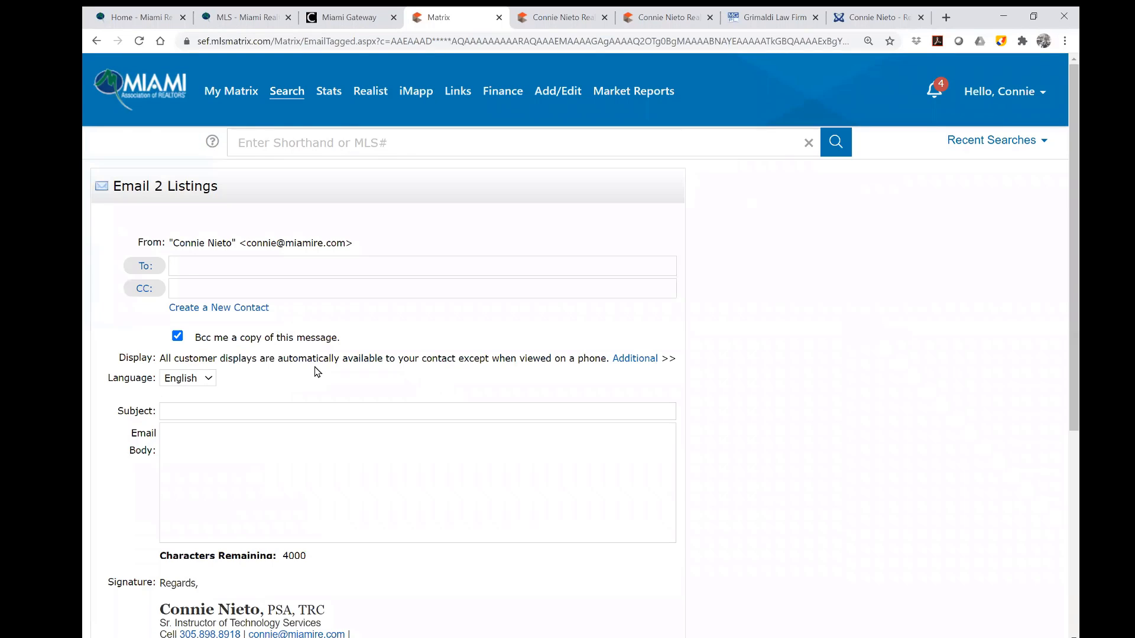
Create a new contact with the customer's first name, last name and e-mail address.
click(239, 308)
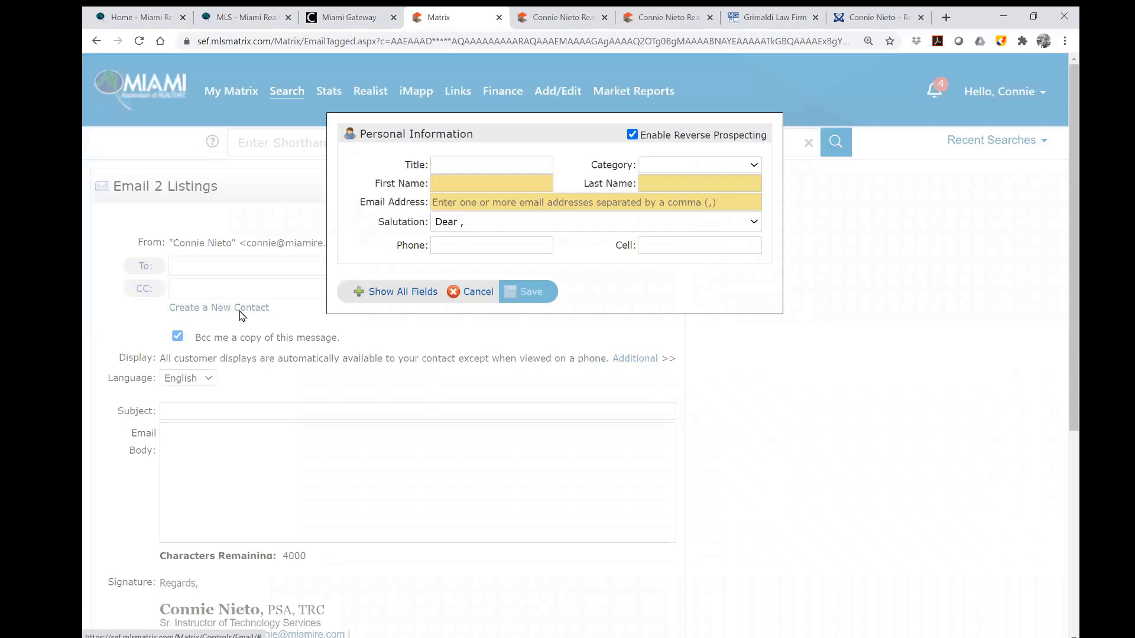
click(461, 182)
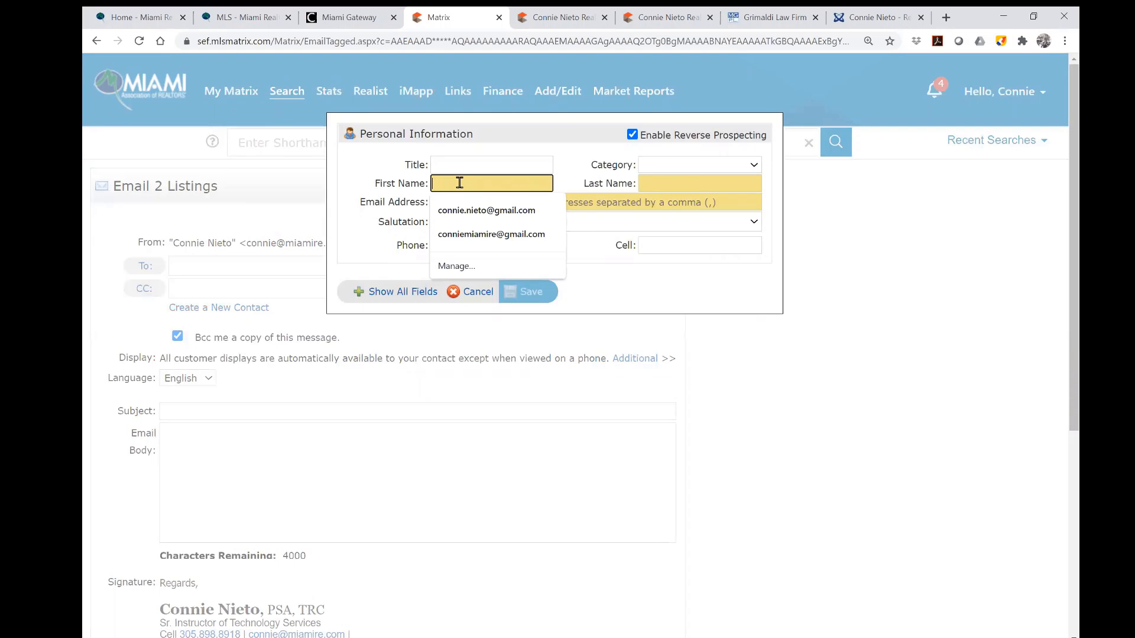
text(Jpoh)
key(BackSpace)
key(BackSpace)
key(BackSpace)
text(ohn)
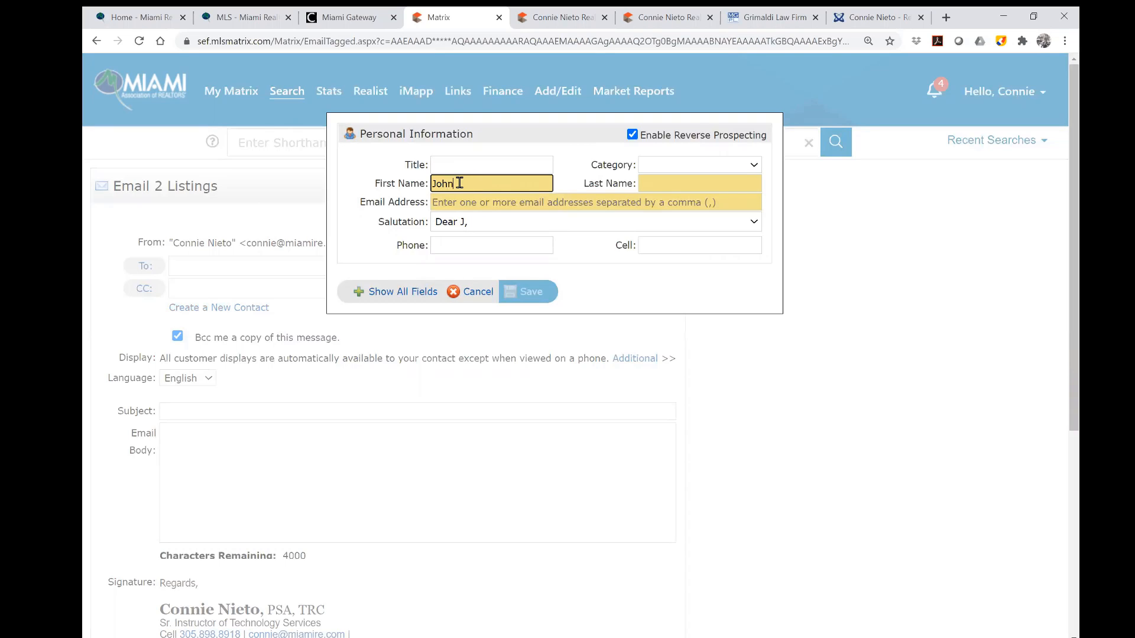
key(Tab)
text(Customer)
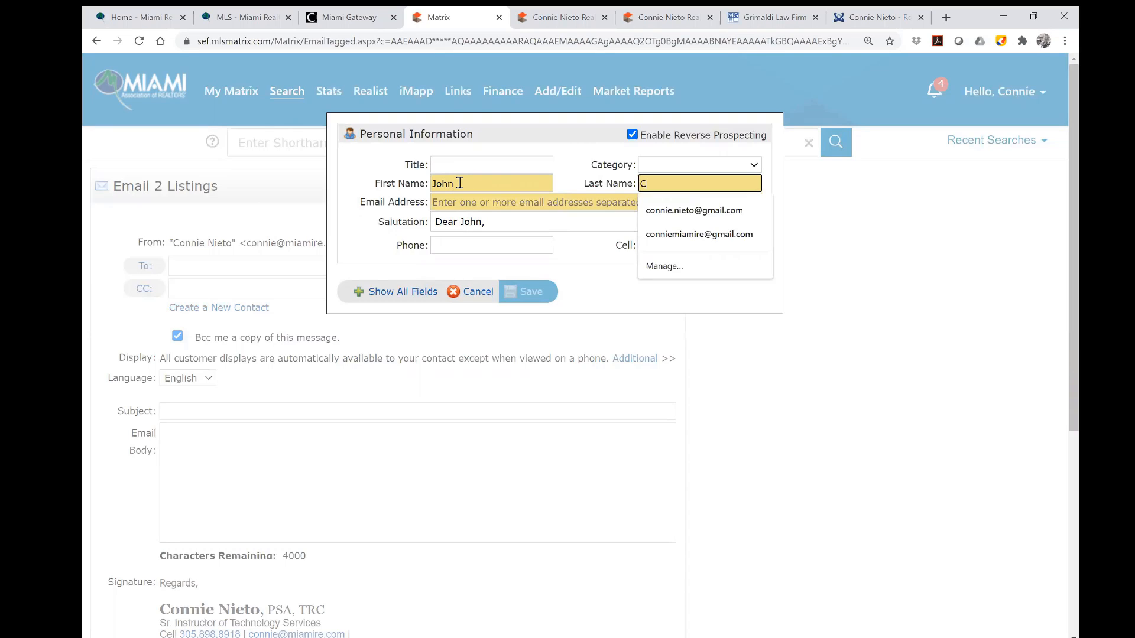
click(457, 202)
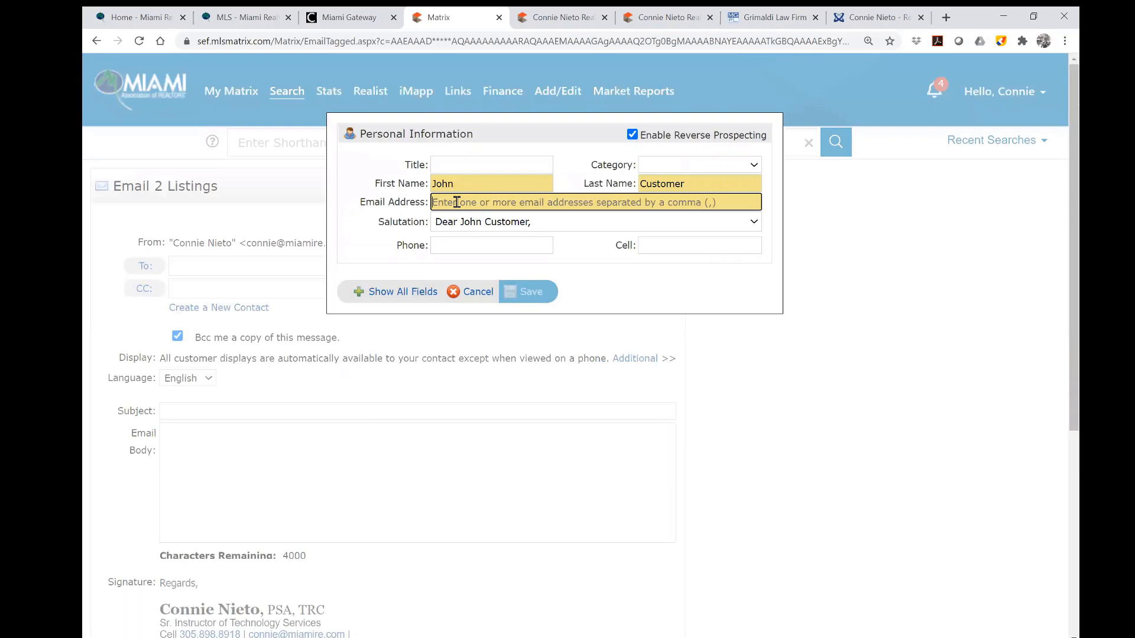
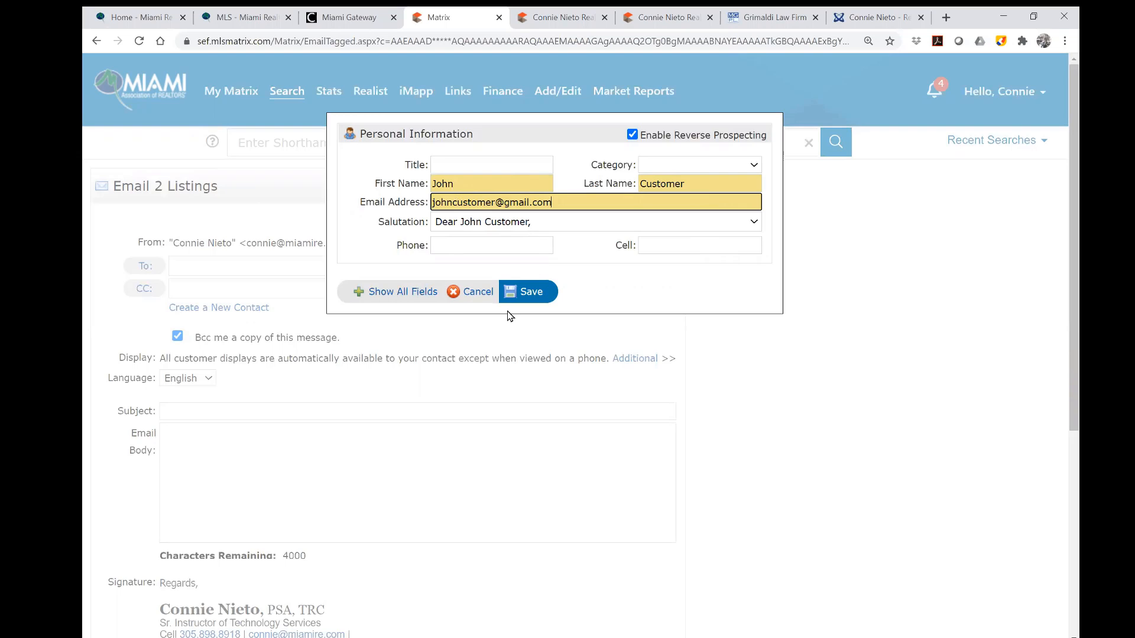
Show all contact fields, save the contact, then cancel back to the email form.
click(407, 297)
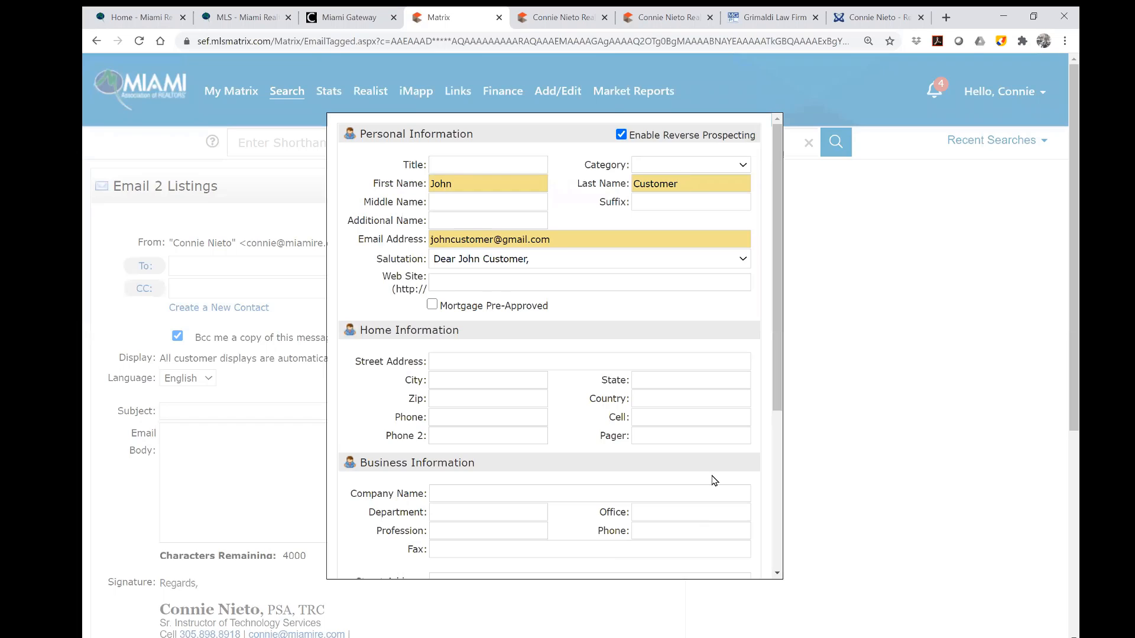
scroll(711, 475, down, 5)
click(555, 562)
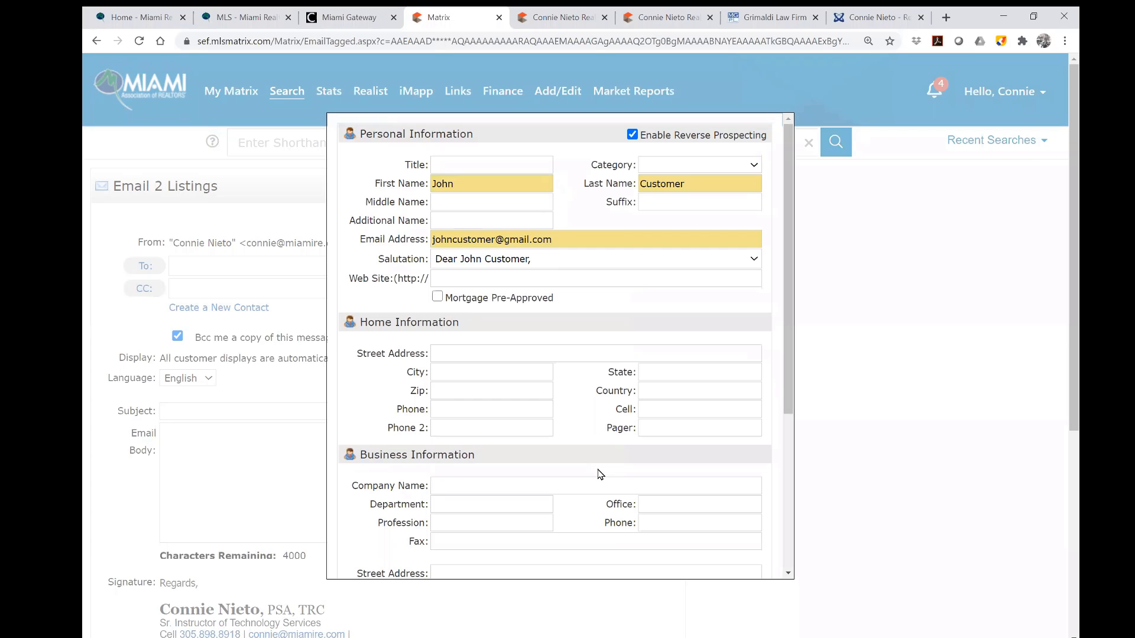
scroll(588, 482, down, 4)
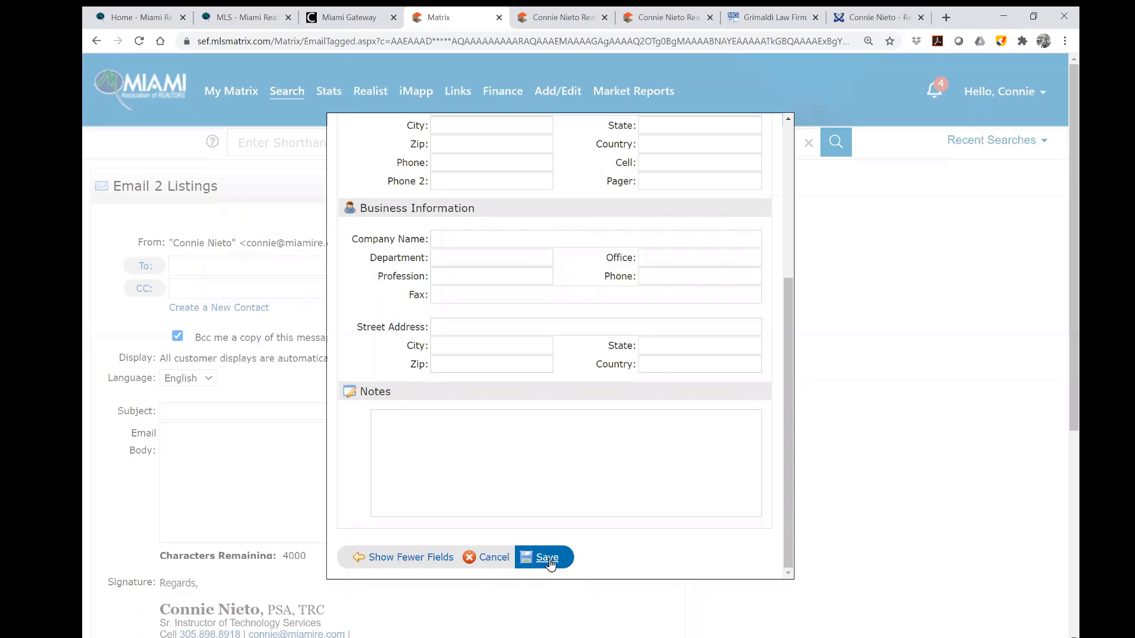
scroll(623, 428, up, 1)
scroll(623, 428, up, 3)
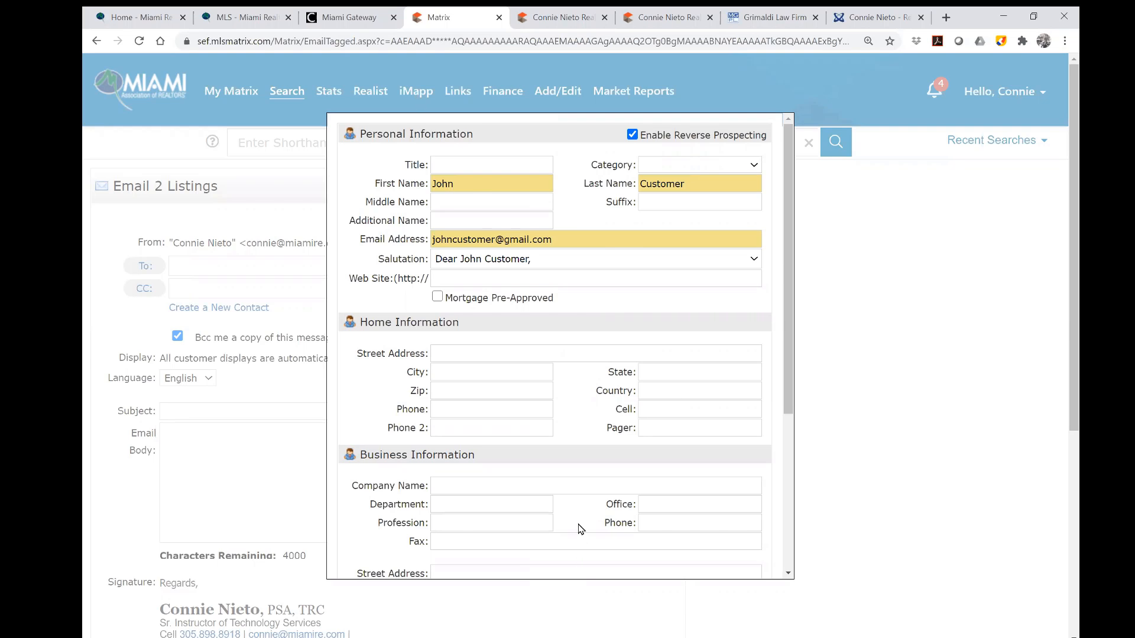
scroll(579, 526, down, 4)
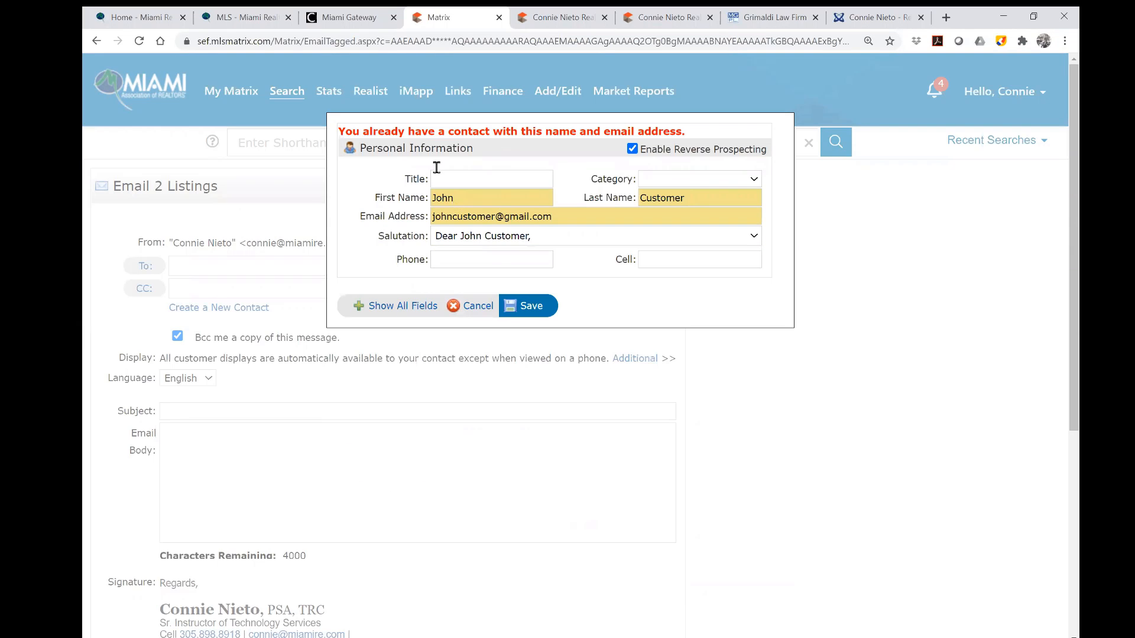
click(478, 306)
click(276, 265)
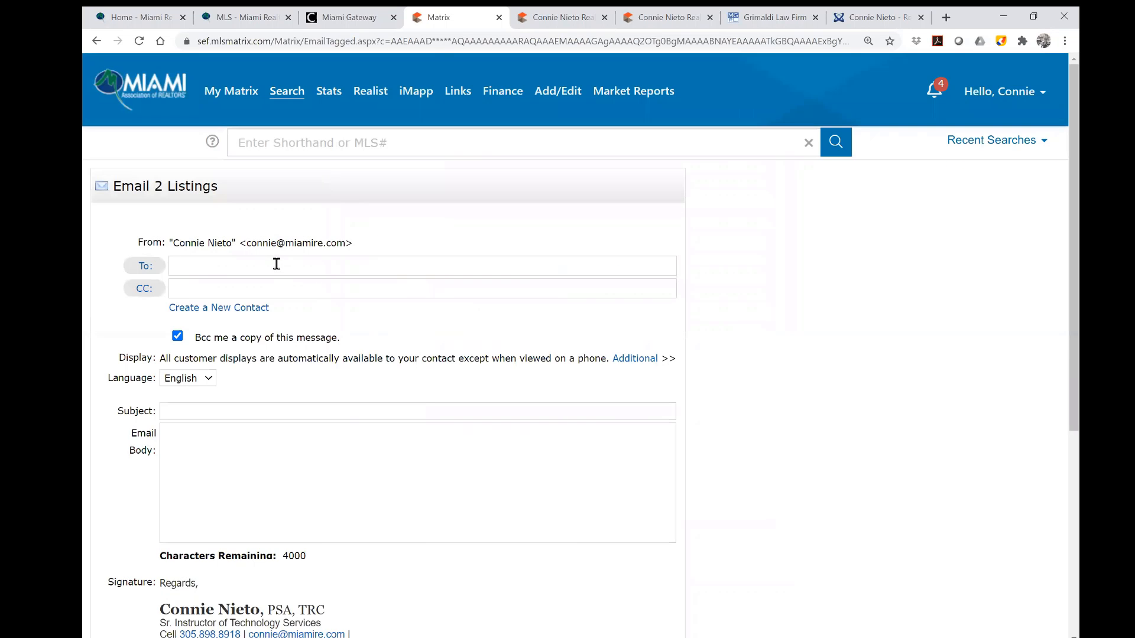
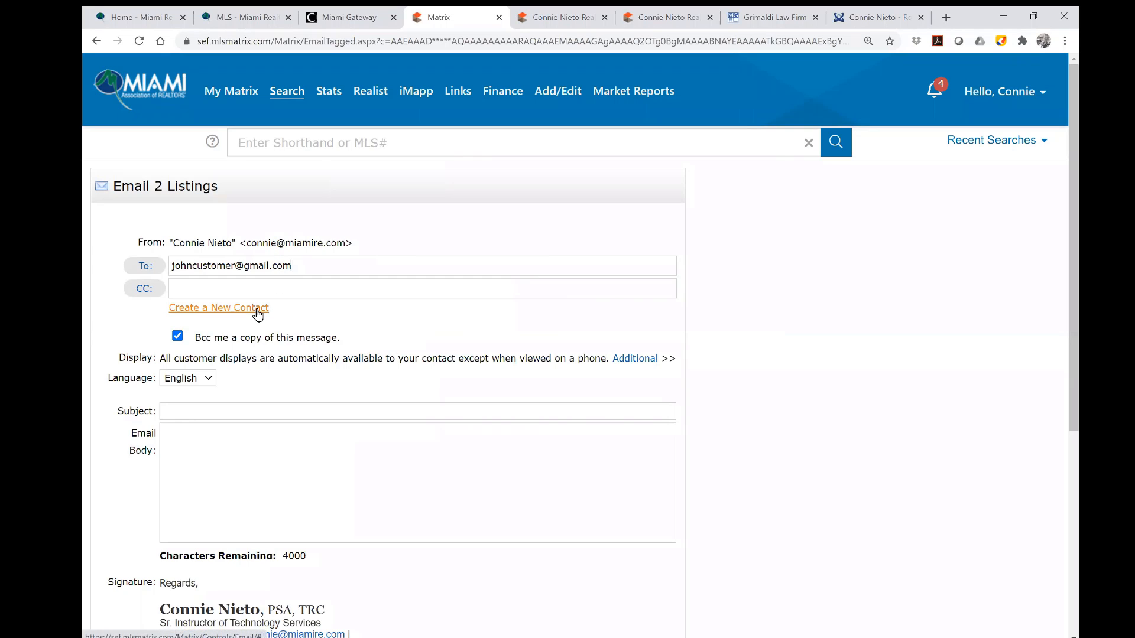
Enter the customer's Gmail address as the email's recipient.
click(324, 412)
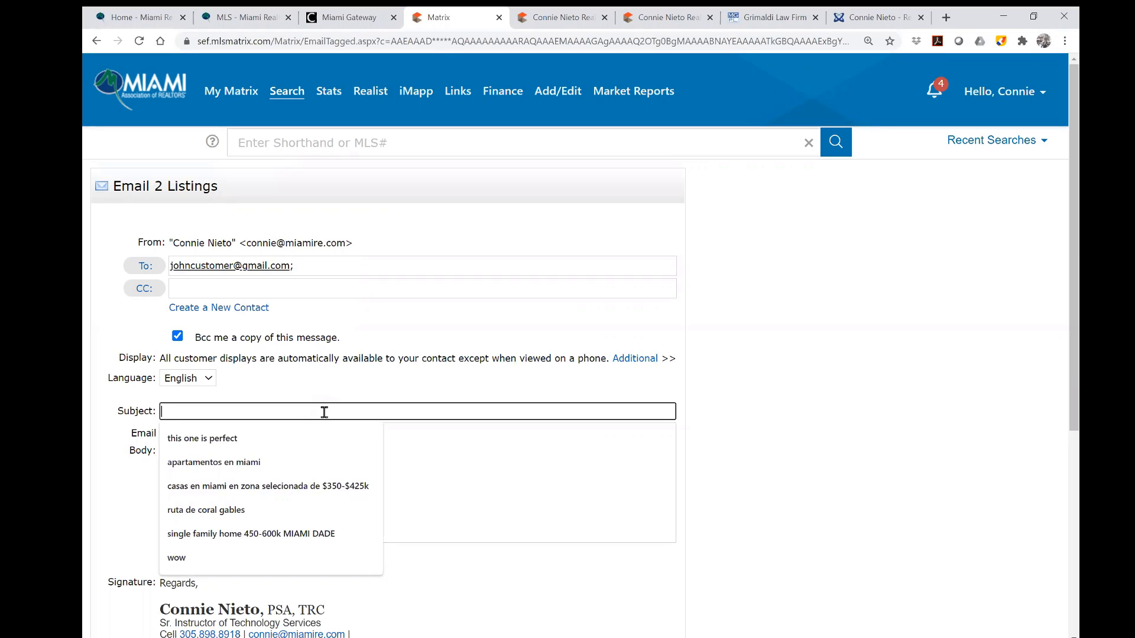
Type the subject 'Single family home with pool in 33134 & 33133' plus a note for the client's family.
text(Signle F)
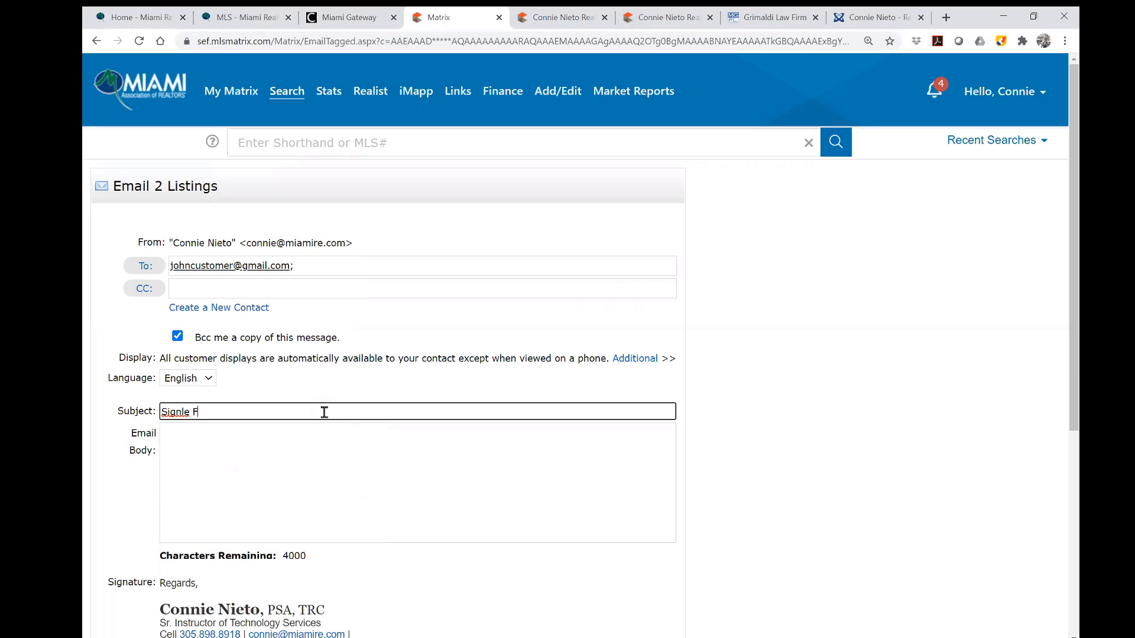
key(BackSpace)
key(BackSpace)
key(BackSpace)
text(n)
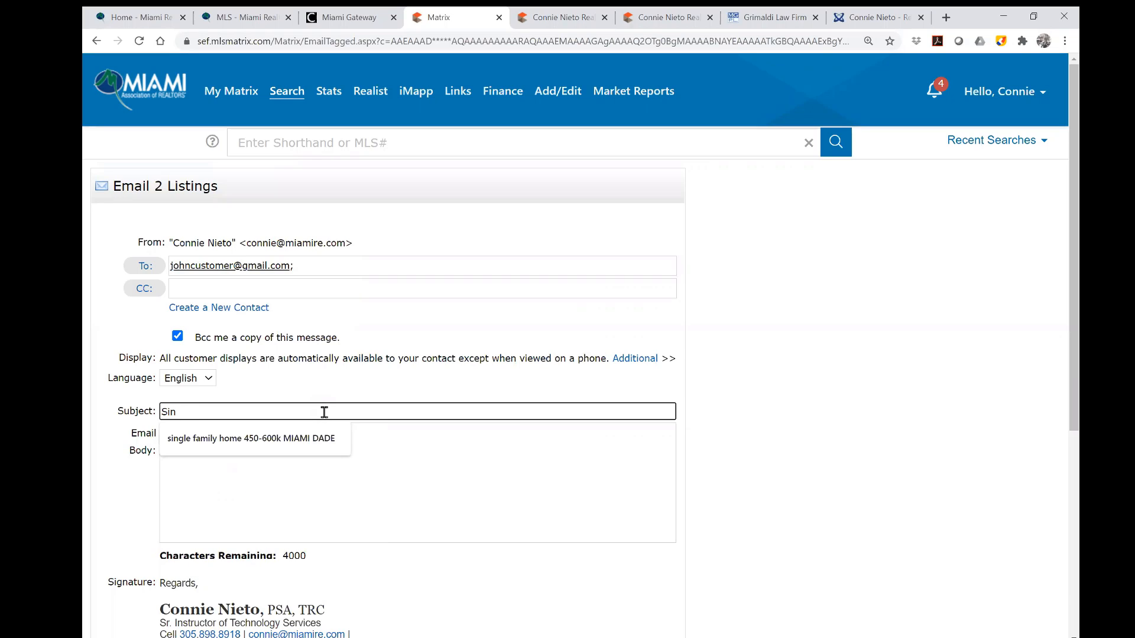
text(gle Family)
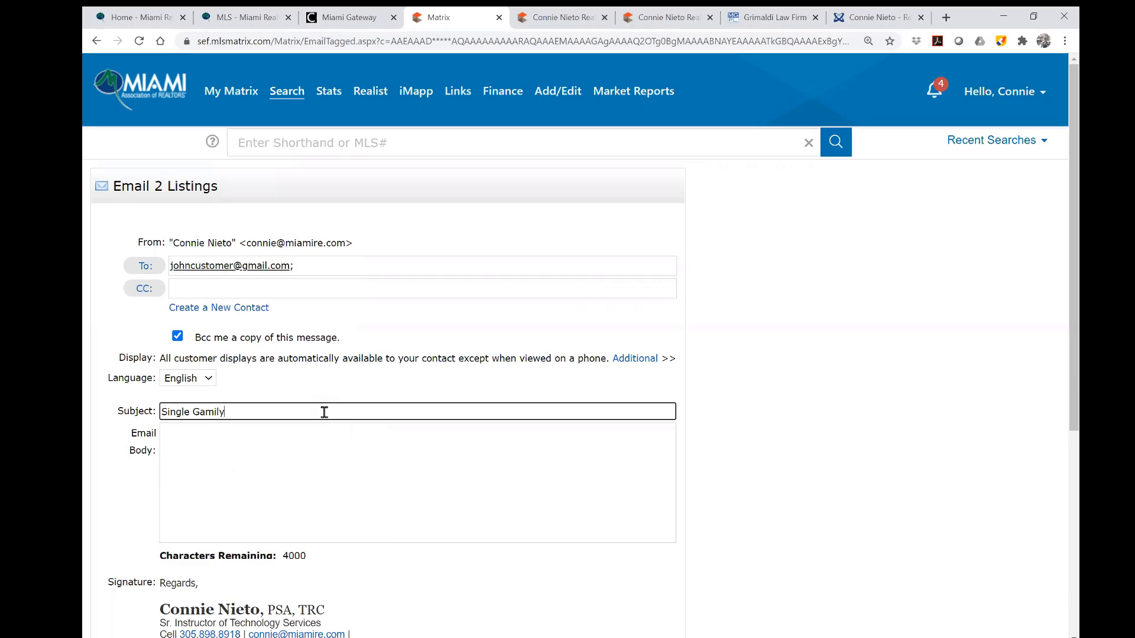
key(BackSpace)
key(BackSpace)
key(BackSpace)
key(BackSpace)
key(BackSpace)
key(BackSpace)
text(fa)
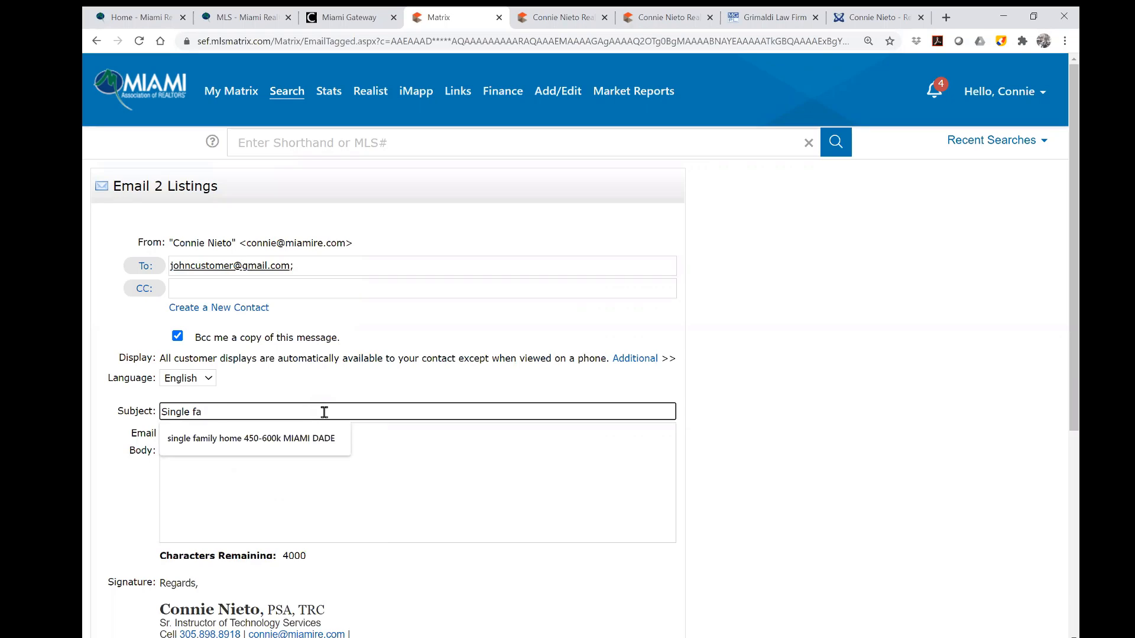
text(mily hooe with pool in )
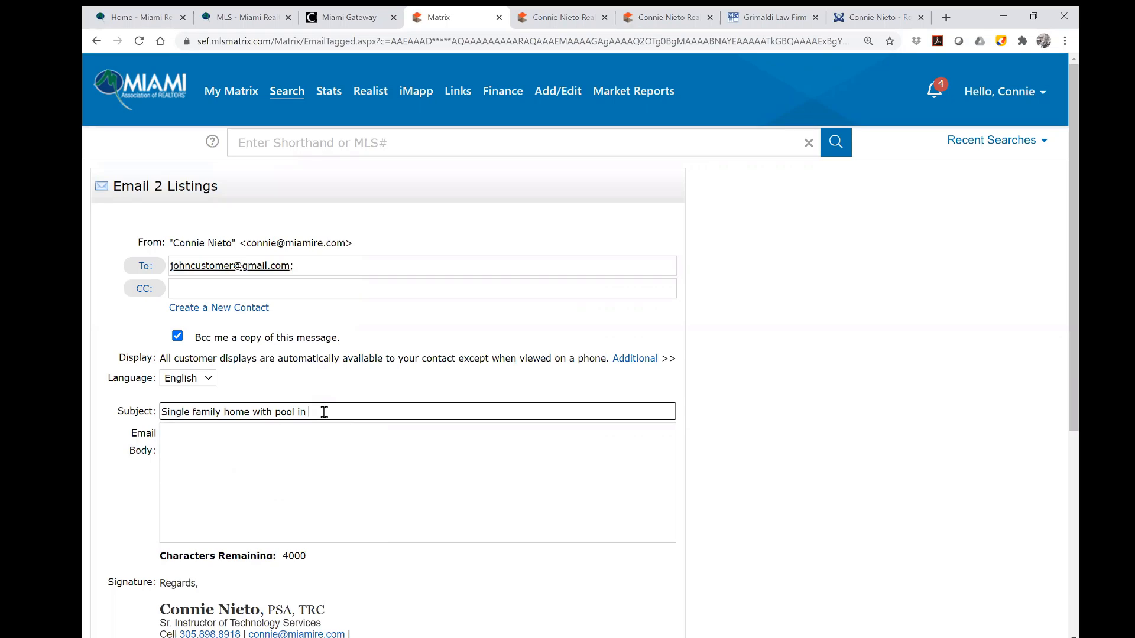
text(33134 & 33133)
text(For the Customer family)
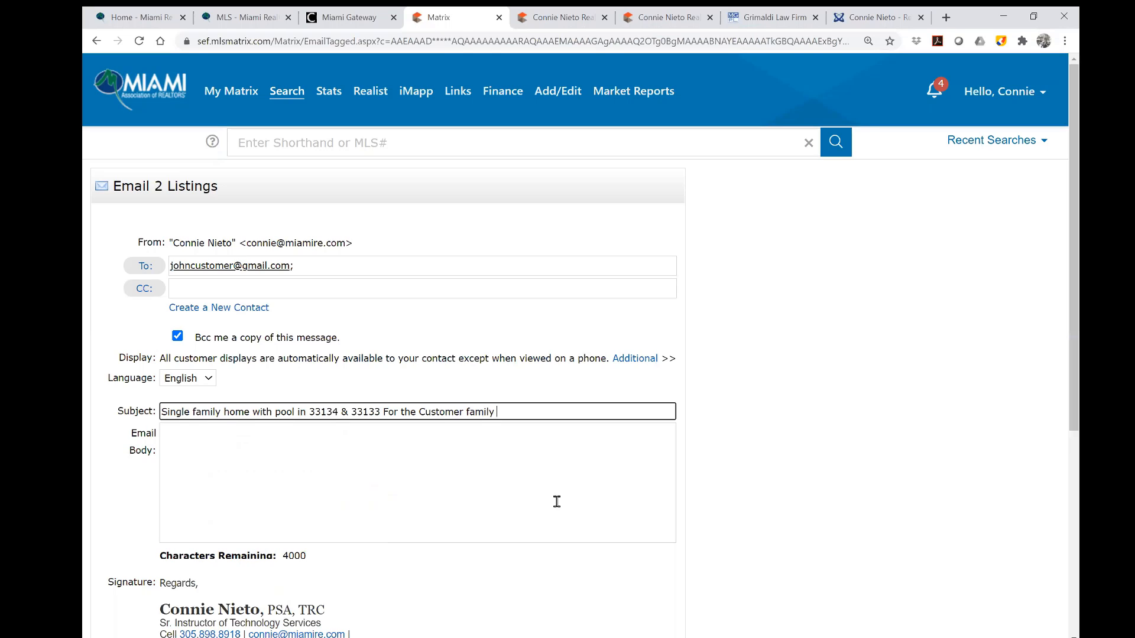
Write the body 'Look what I found for you and your family.' / 'Let's talk about questions you may have.'.
click(512, 462)
text(Dear)
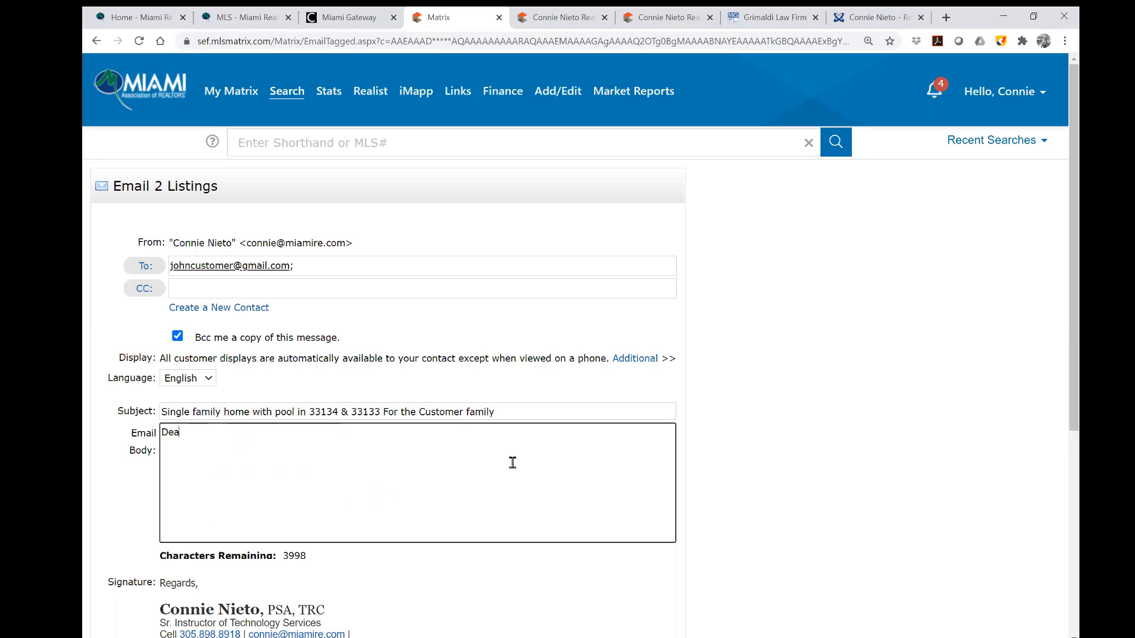
key(BackSpace)
key(BackSpace)
key(BackSpace)
key(BackSpace)
text(Look what I d)
key(BackSpace)
text(found for you and your)
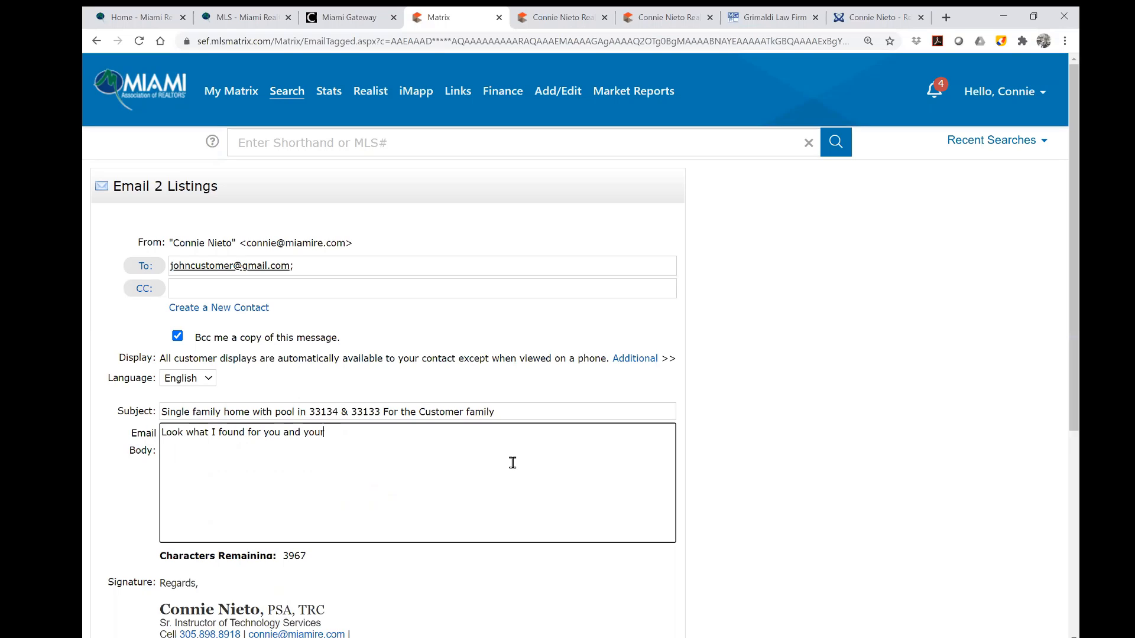
text( family.)
key(Return)
text(Let)
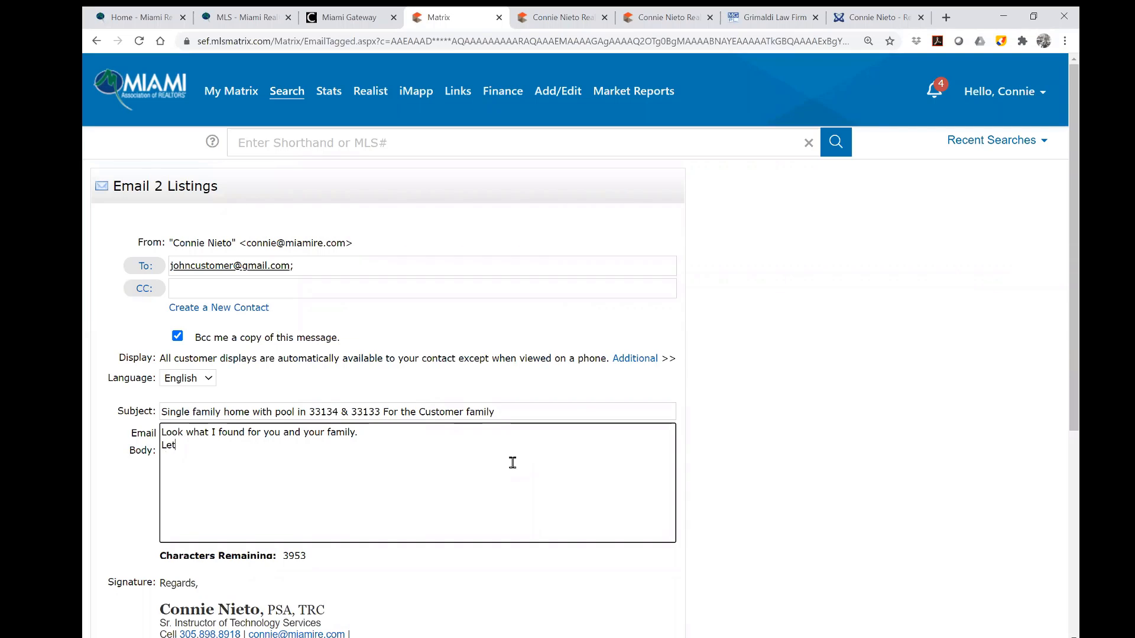
text('s talk about questions you may have.)
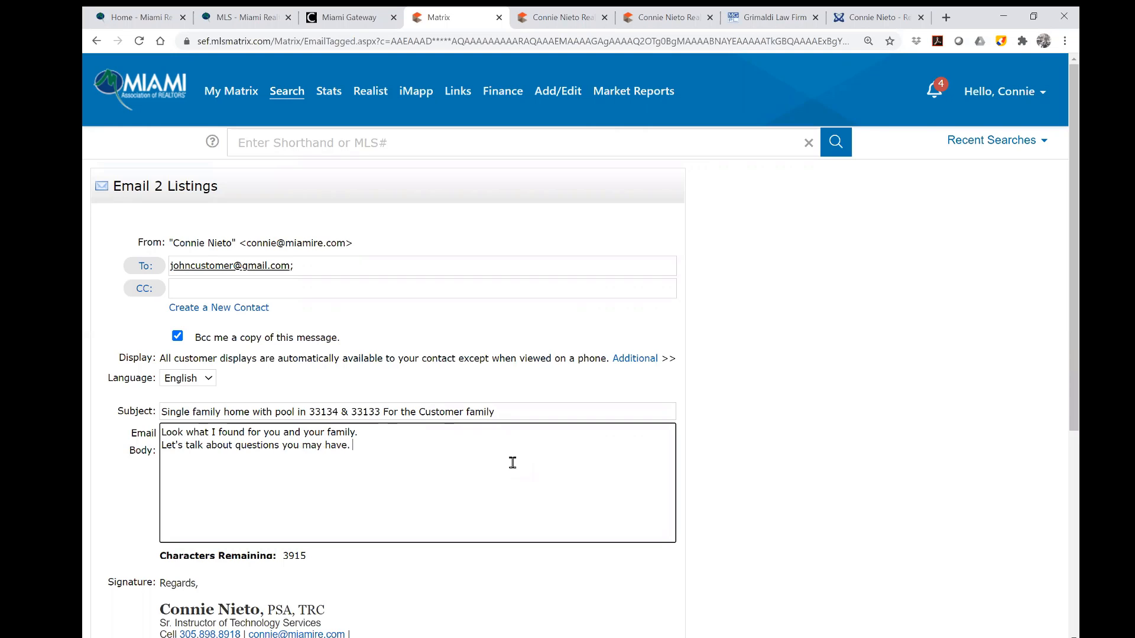
scroll(526, 478, down, 5)
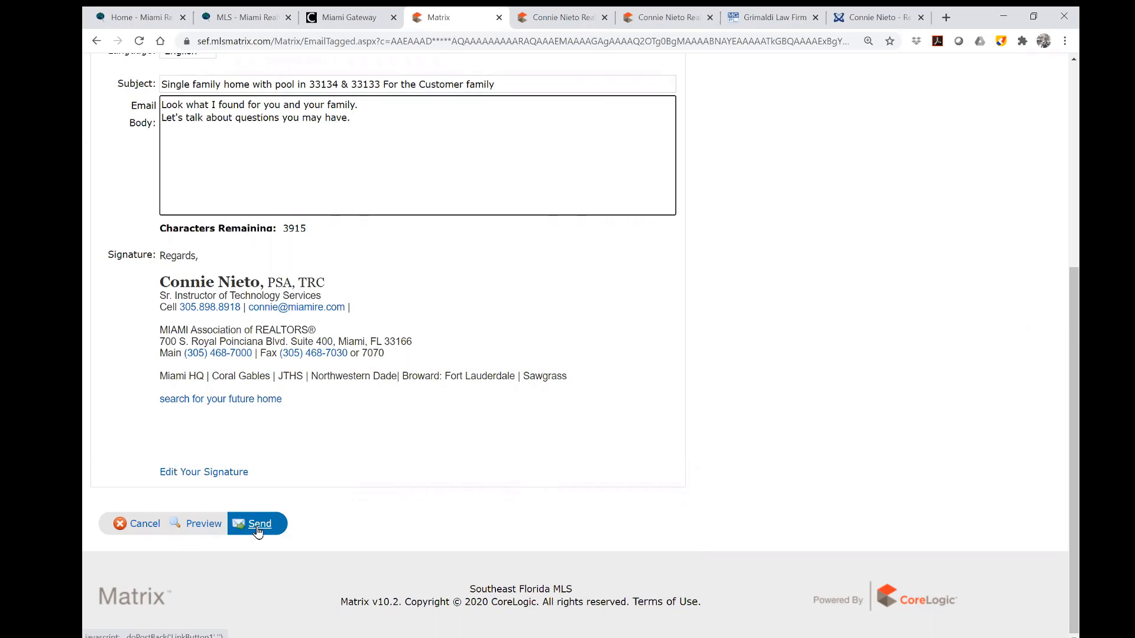
click(203, 524)
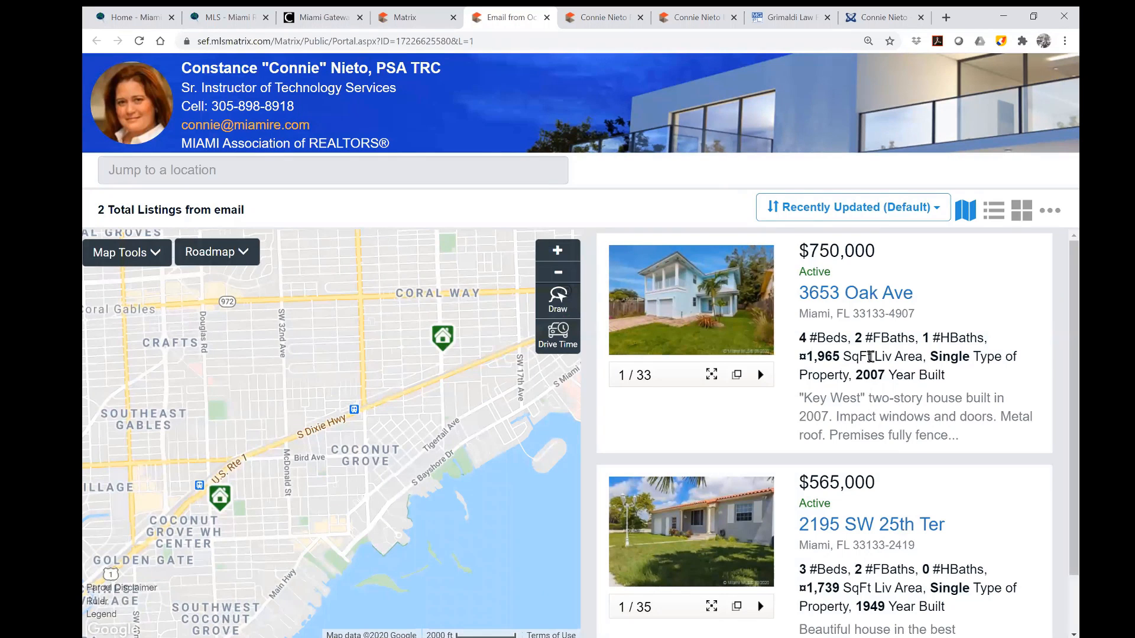
scroll(827, 354, down, 1)
mouse_move(452, 343)
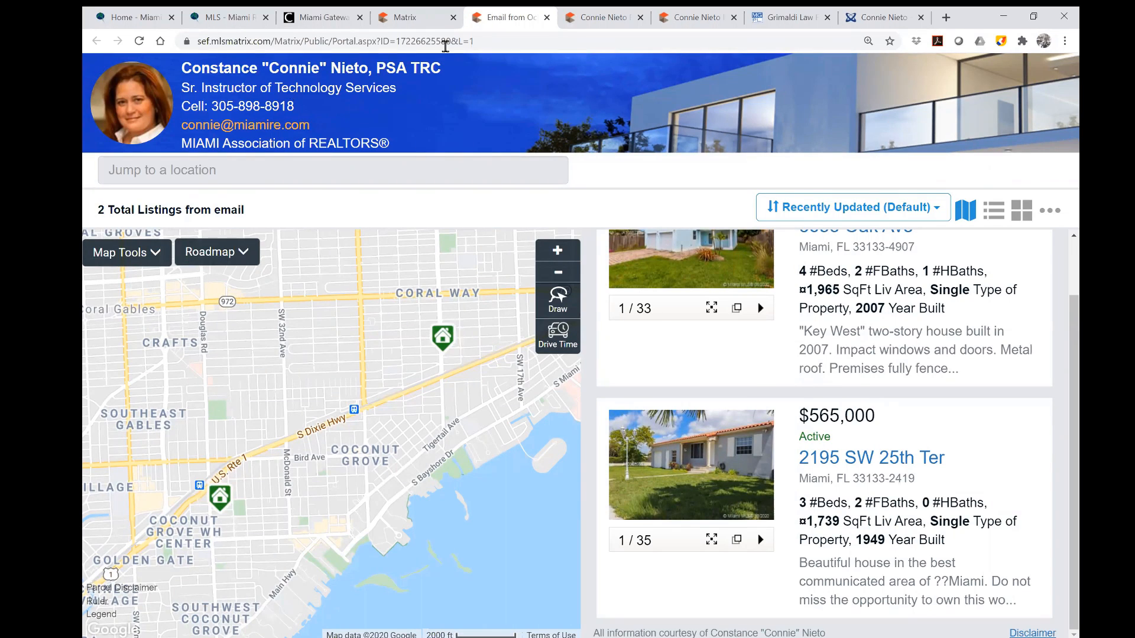
click(420, 18)
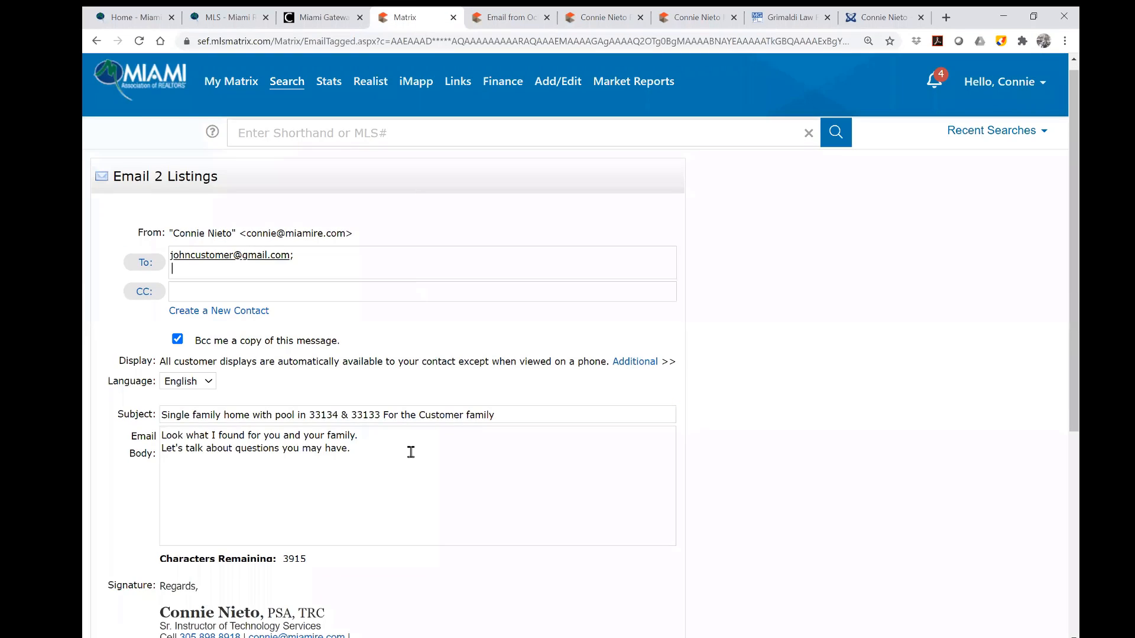
Send the two-listing email and begin a New Saved Search from the Save options.
scroll(410, 451, down, 5)
click(260, 524)
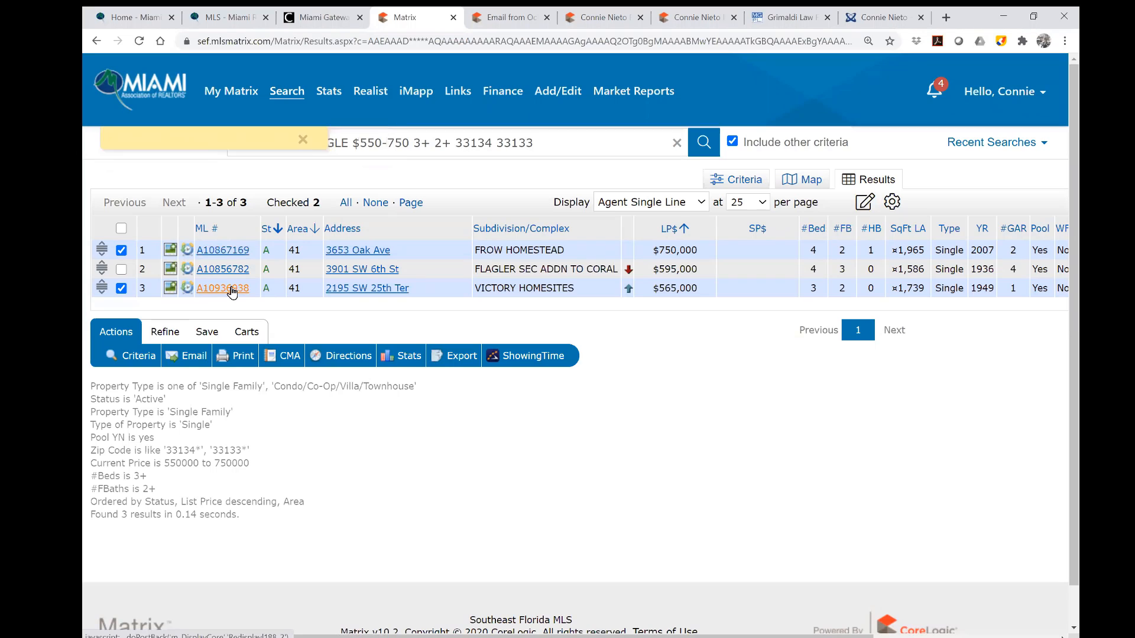
click(208, 332)
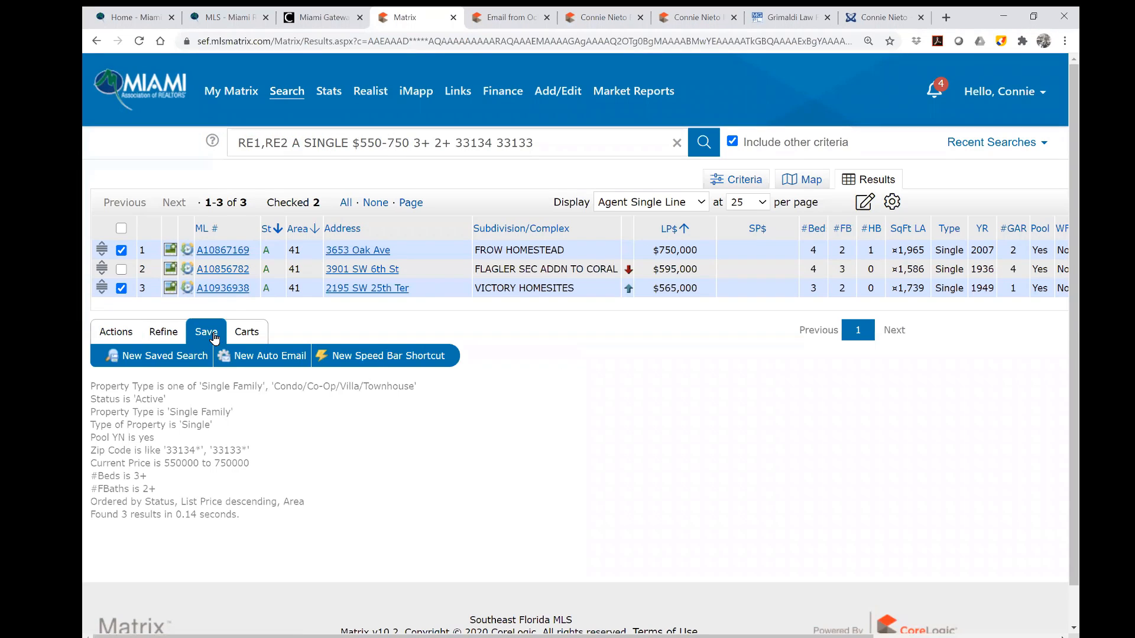
click(190, 366)
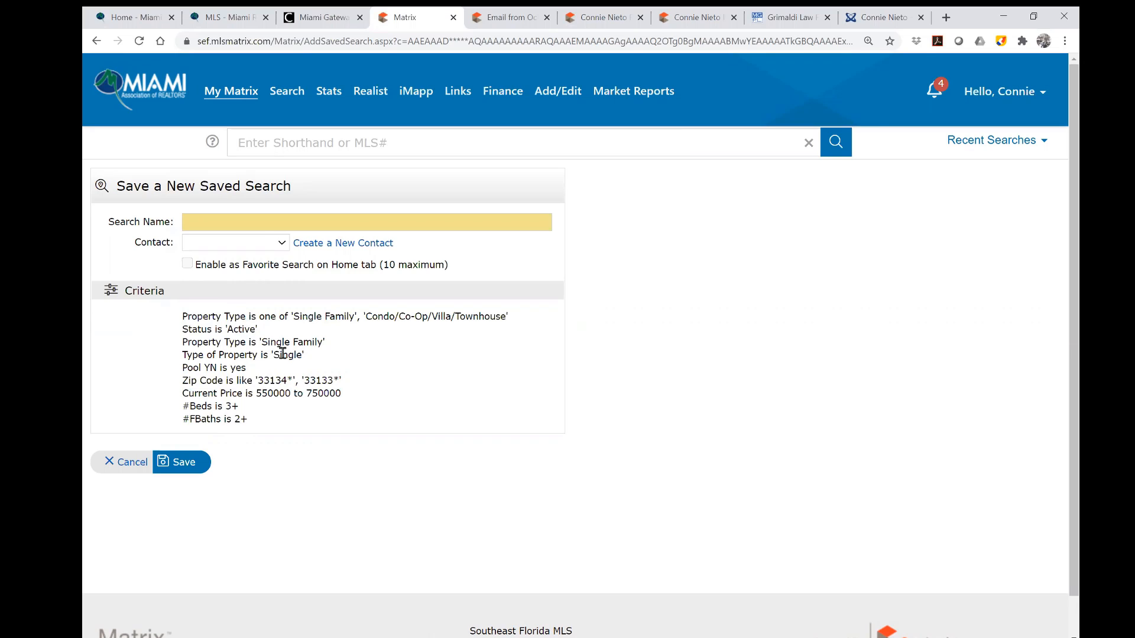
Name the search 'house with pool', link it to the new customer contact, and save.
click(258, 217)
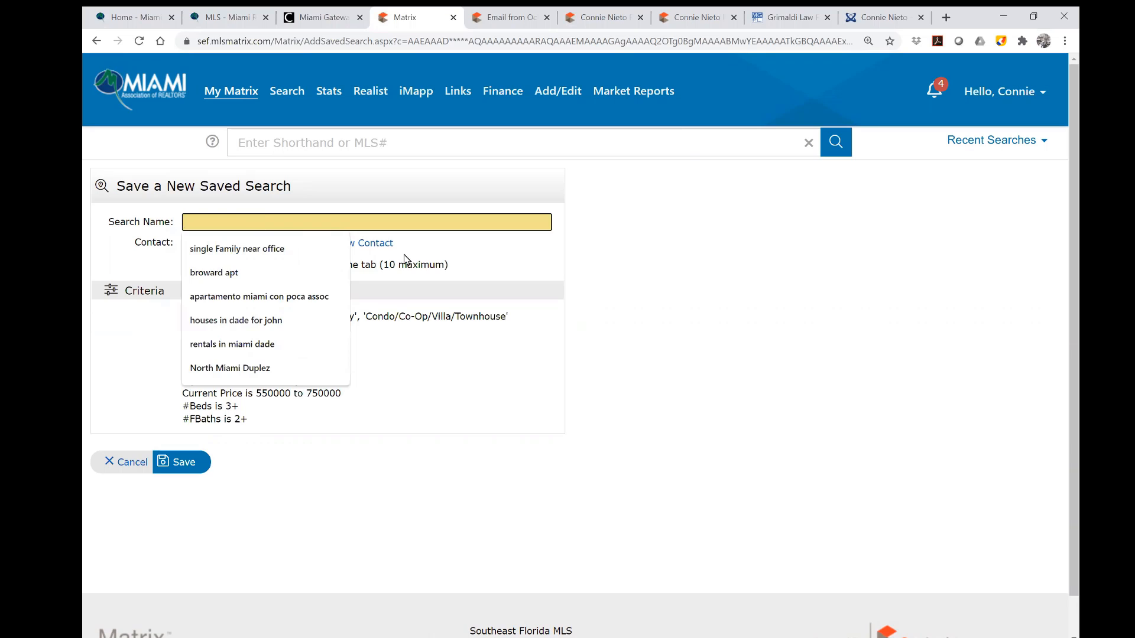
text(hou)
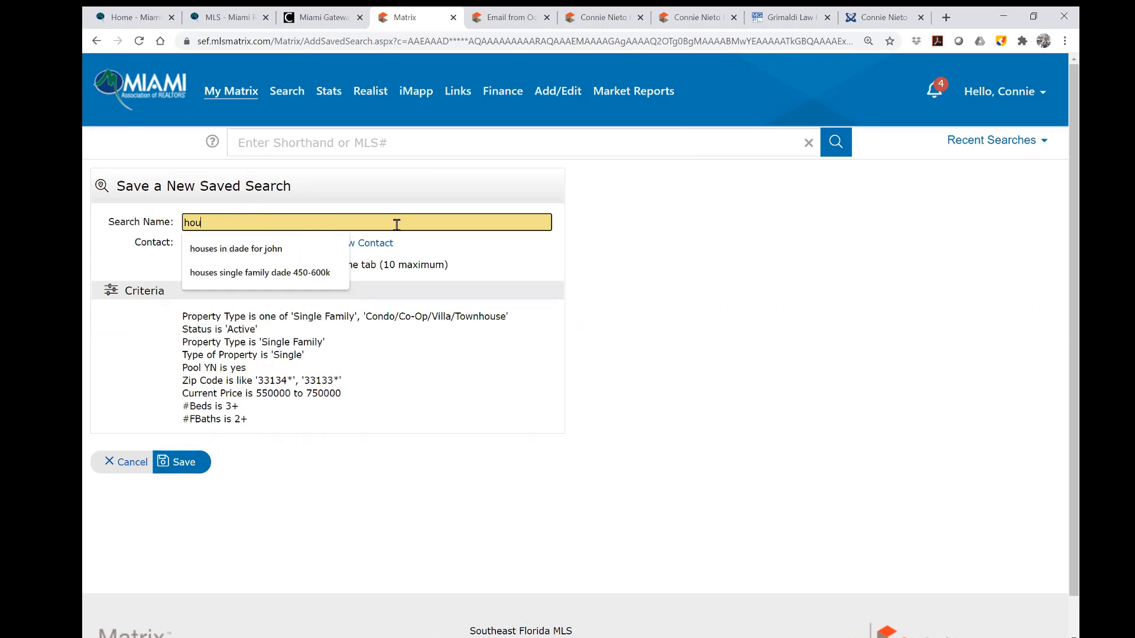
text(se with pool)
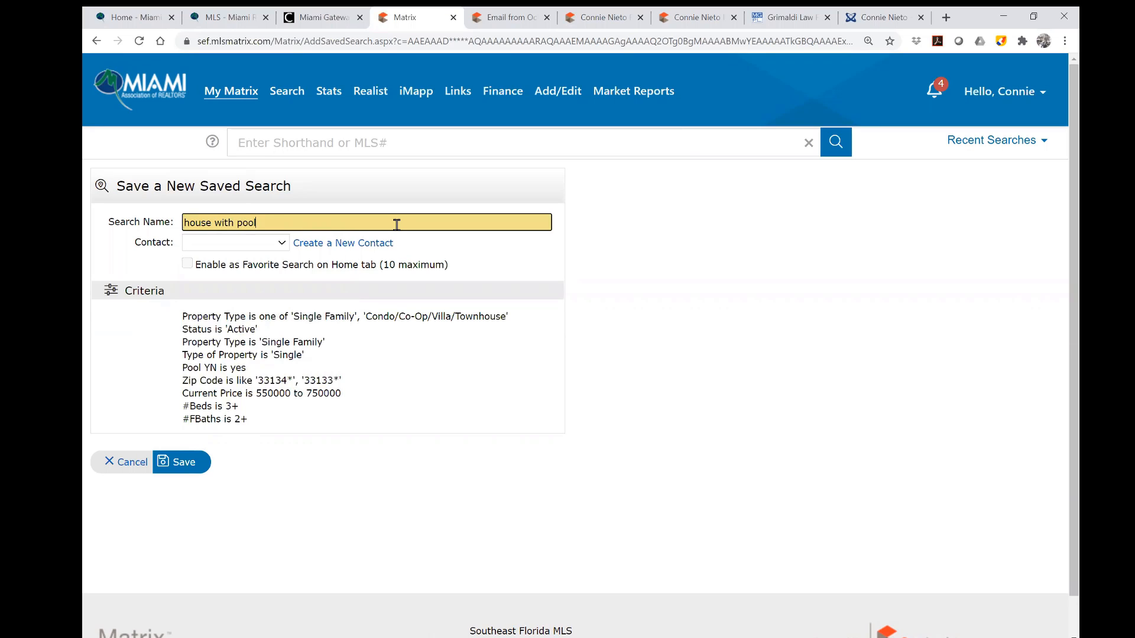
click(284, 248)
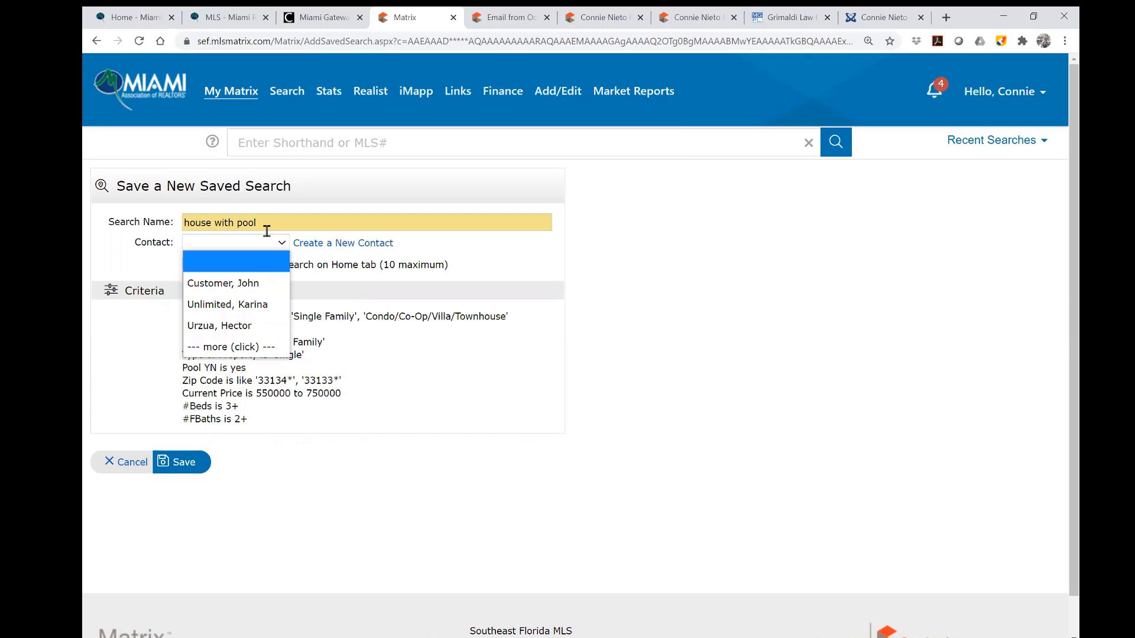
click(256, 286)
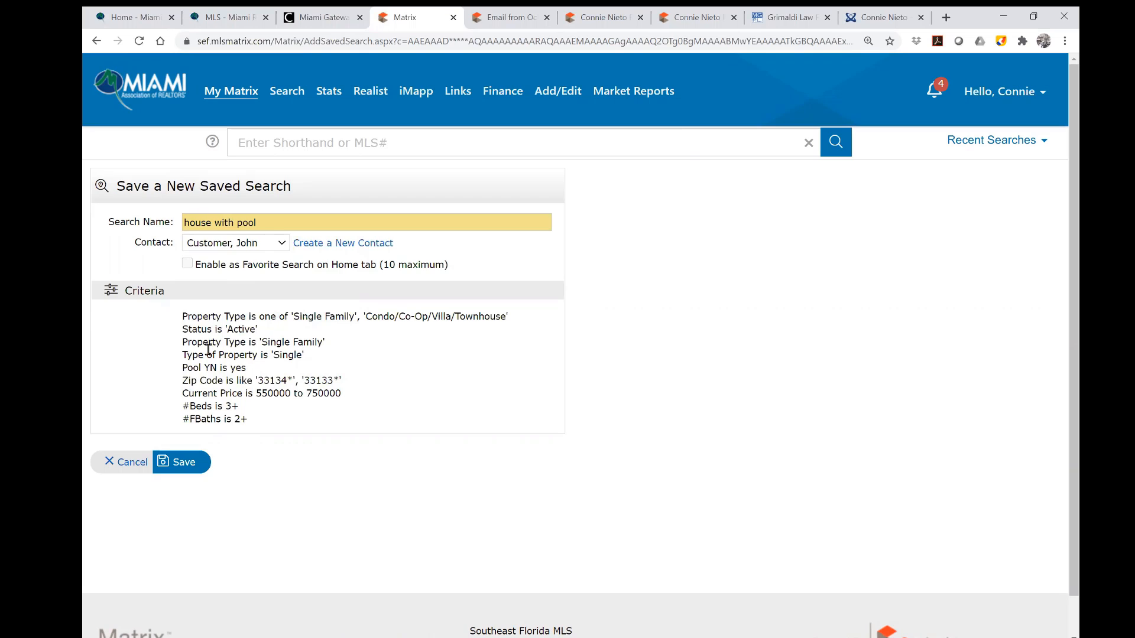
click(191, 467)
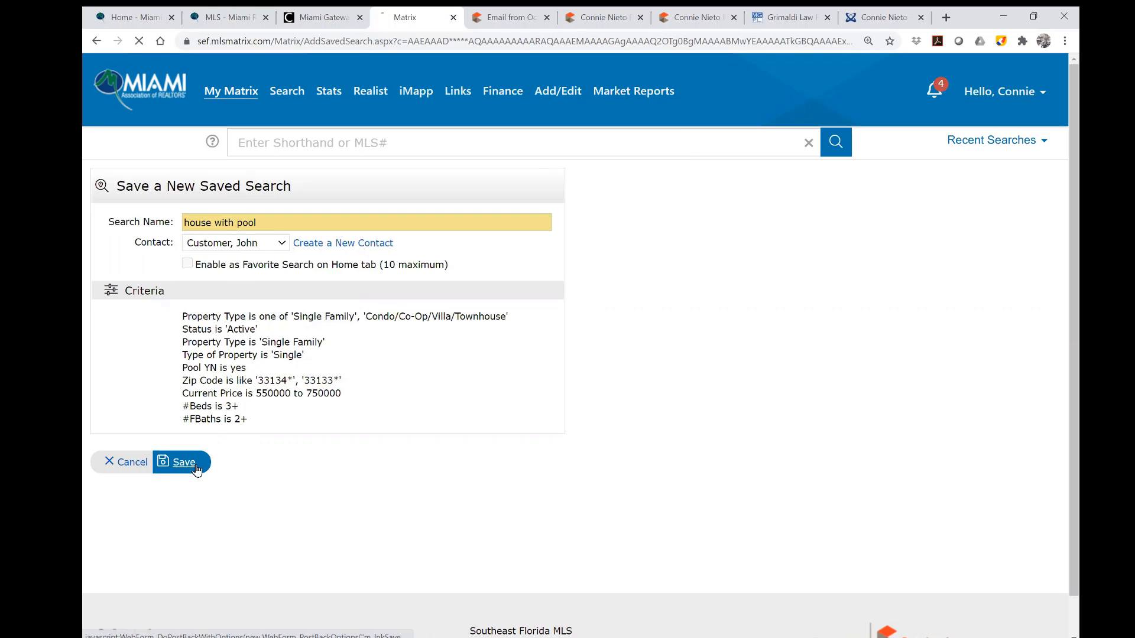